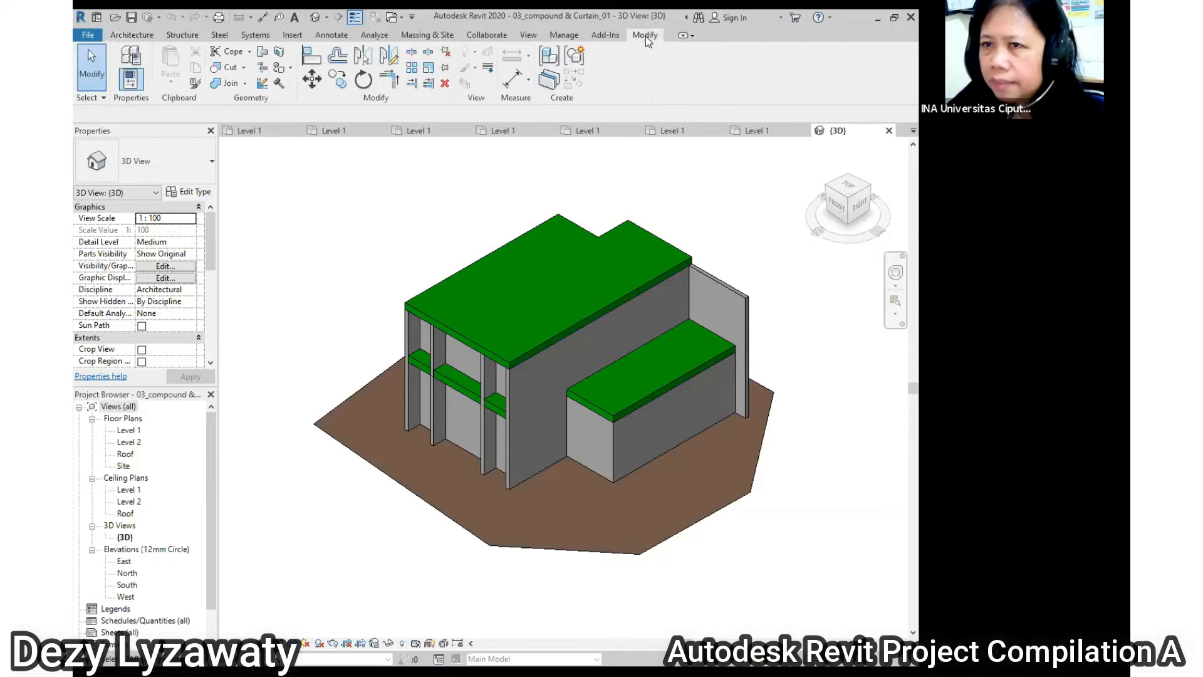
- Switch to the Level 1 floor plan of Copy_Move_01 and move the uppermost cross-shaped wall group freehand to the right
{"action": "left_click", "coordinate": [529, 35]}
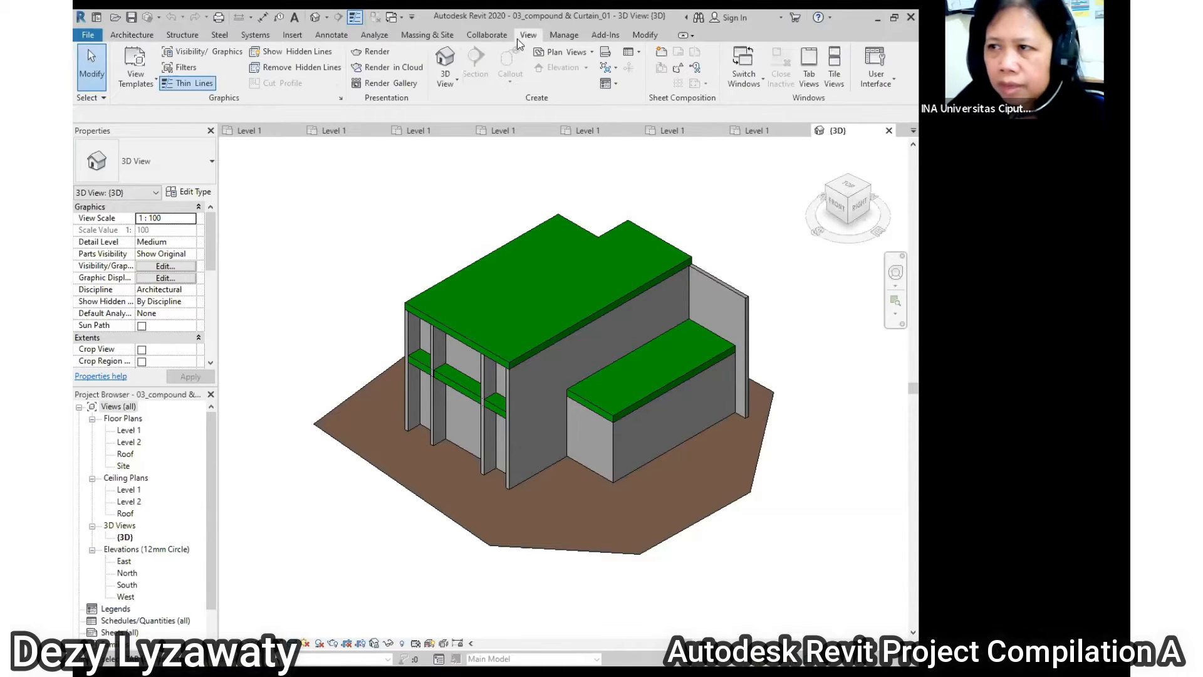
{"action": "left_click", "coordinate": [764, 84]}
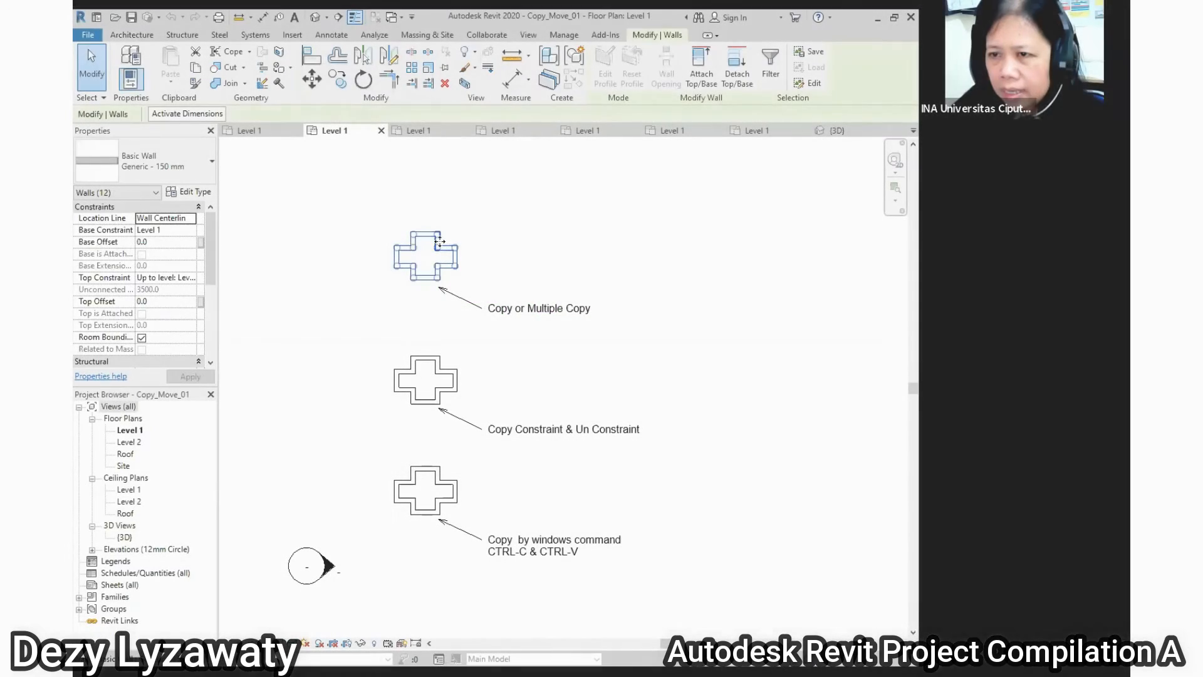
{"action": "left_click_drag", "start_coordinate": [471, 236], "coordinate": [656, 259]}
{"action": "left_click_drag", "start_coordinate": [459, 207], "coordinate": [611, 284]}
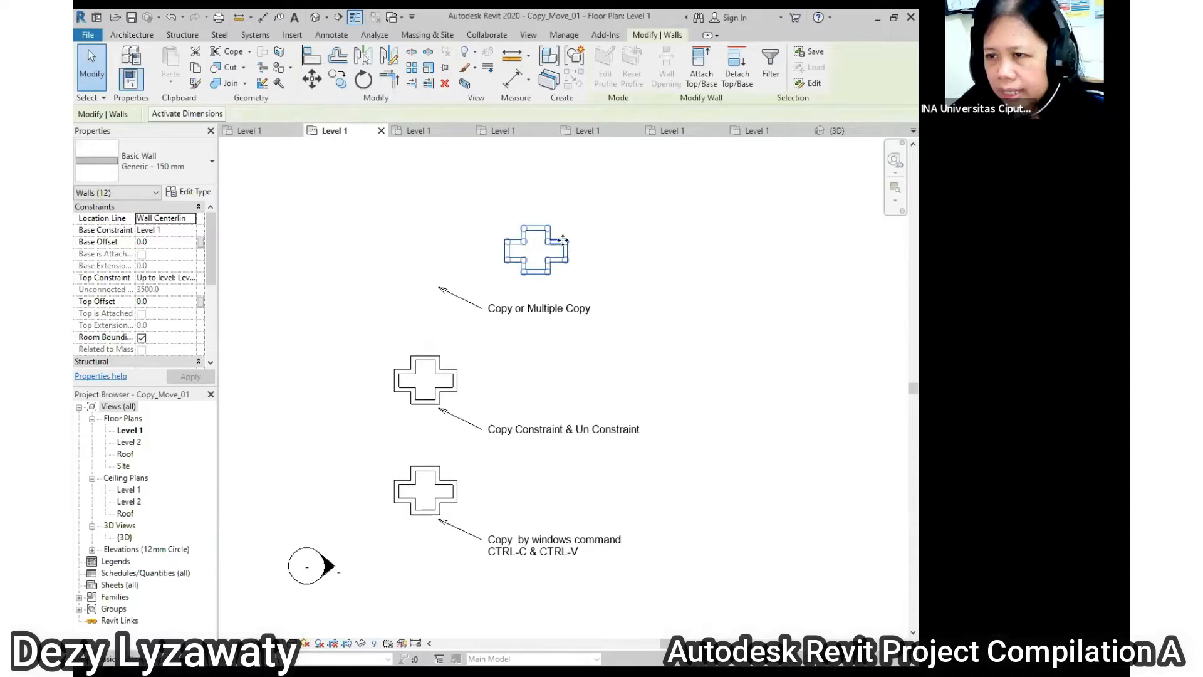
- Move the uppermost cross of walls freehand back to the left until it sits at its leader arrowhead
{"action": "left_click_drag", "start_coordinate": [549, 241], "coordinate": [439, 244], "text": "ctrl"}
{"action": "left_click", "coordinate": [754, 322]}
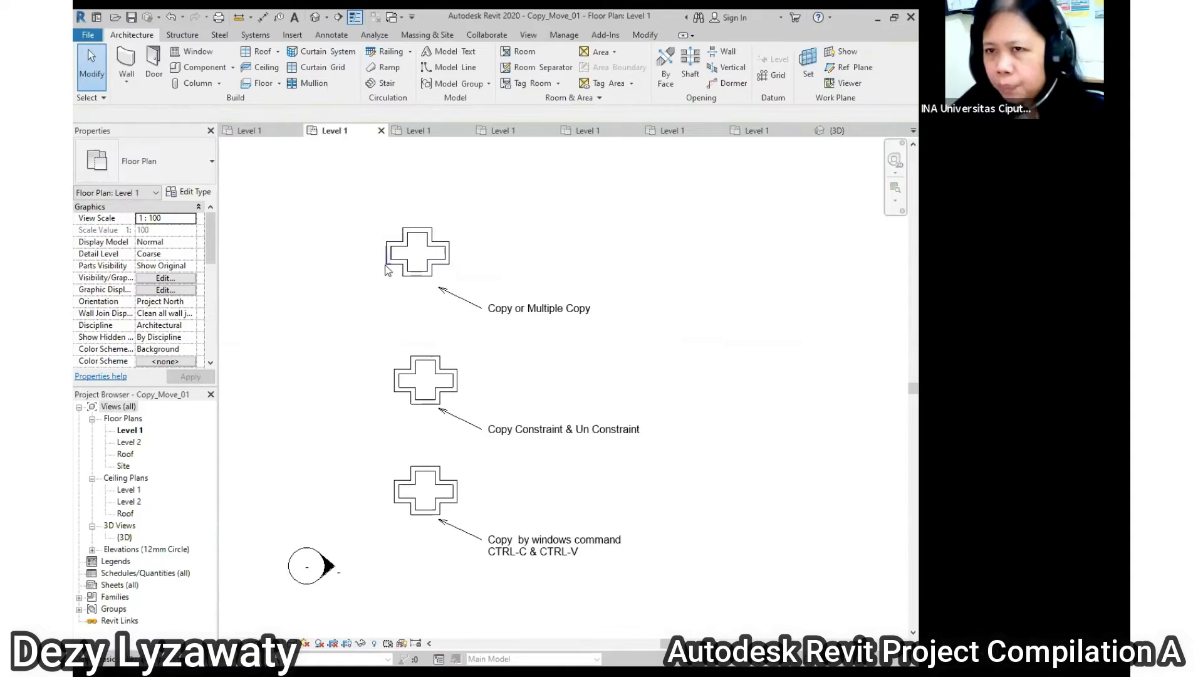
{"action": "left_click_drag", "start_coordinate": [343, 201], "coordinate": [463, 273]}
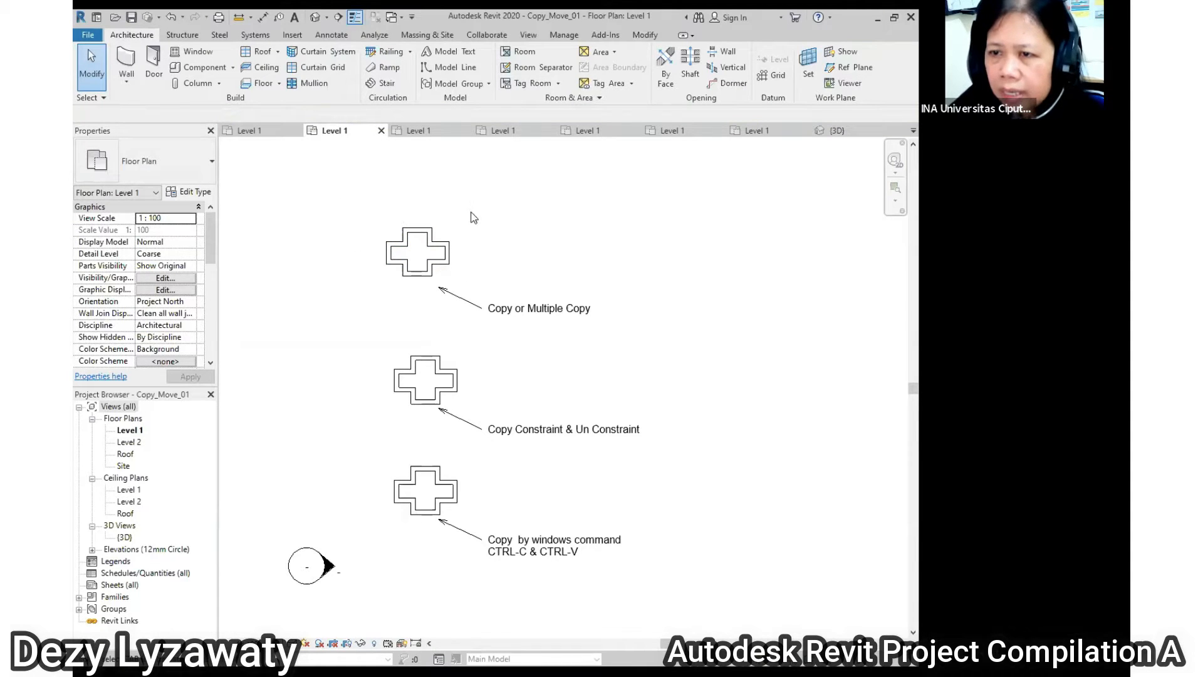
{"action": "left_click_drag", "start_coordinate": [330, 208], "coordinate": [500, 308]}
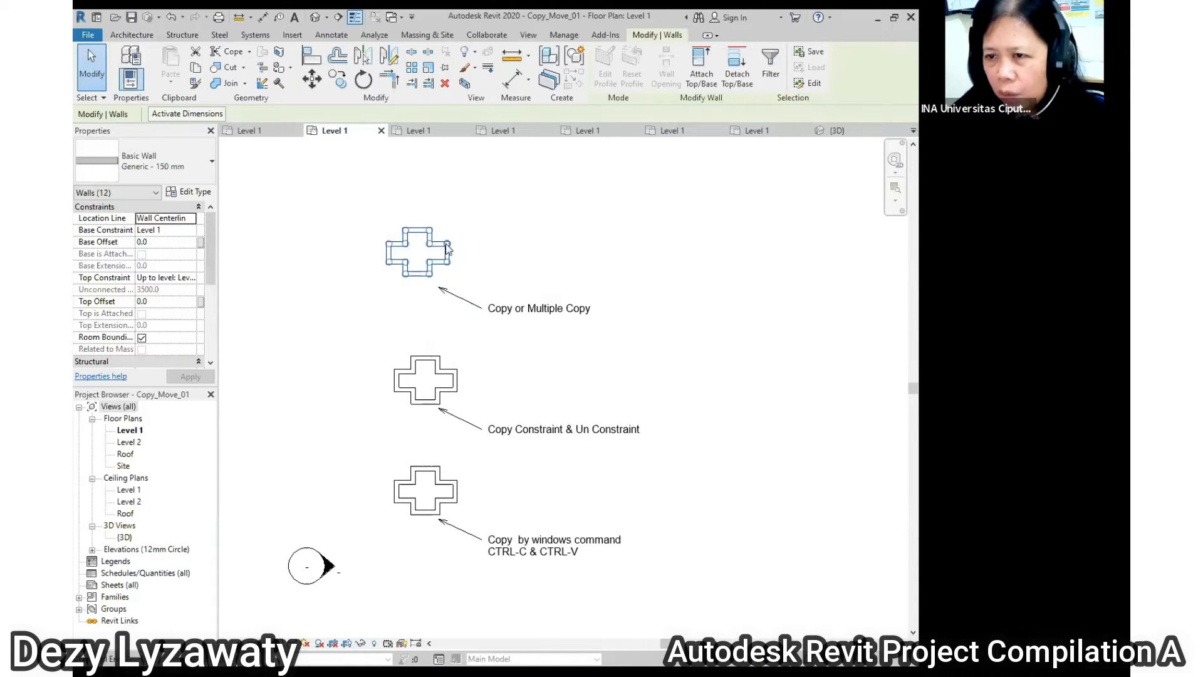
{"action": "left_click_drag", "start_coordinate": [444, 244], "coordinate": [442, 294], "text": "ctrl"}
{"action": "left_click", "coordinate": [550, 260]}
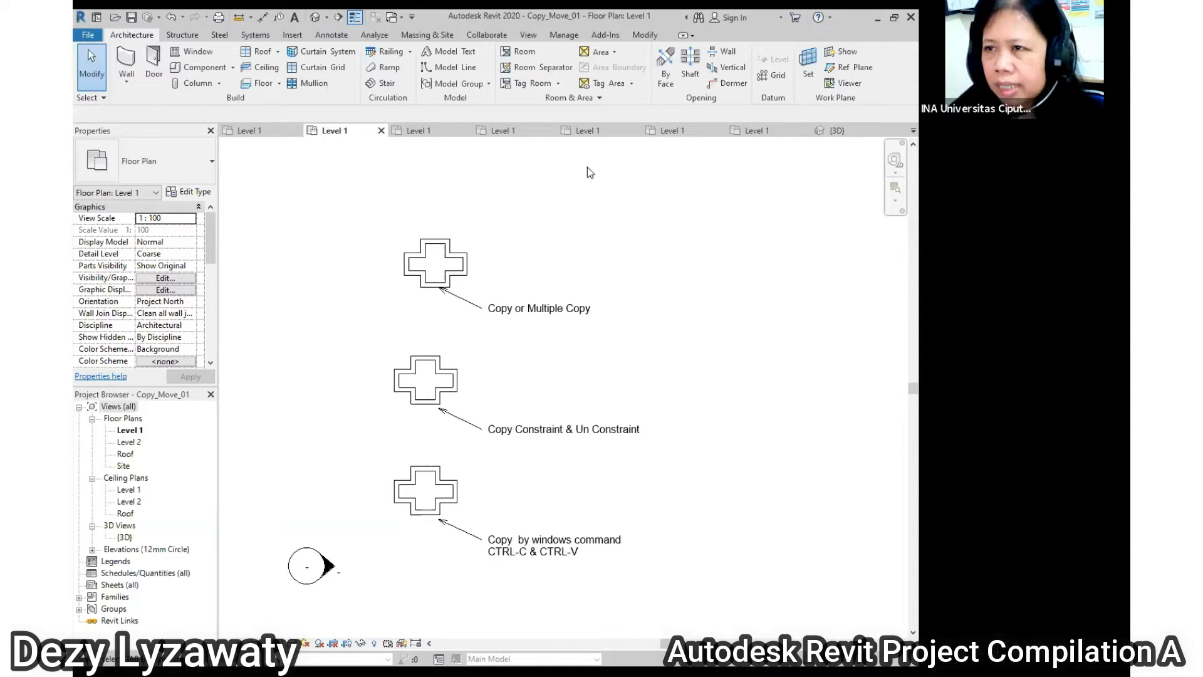
{"action": "left_click", "coordinate": [654, 36]}
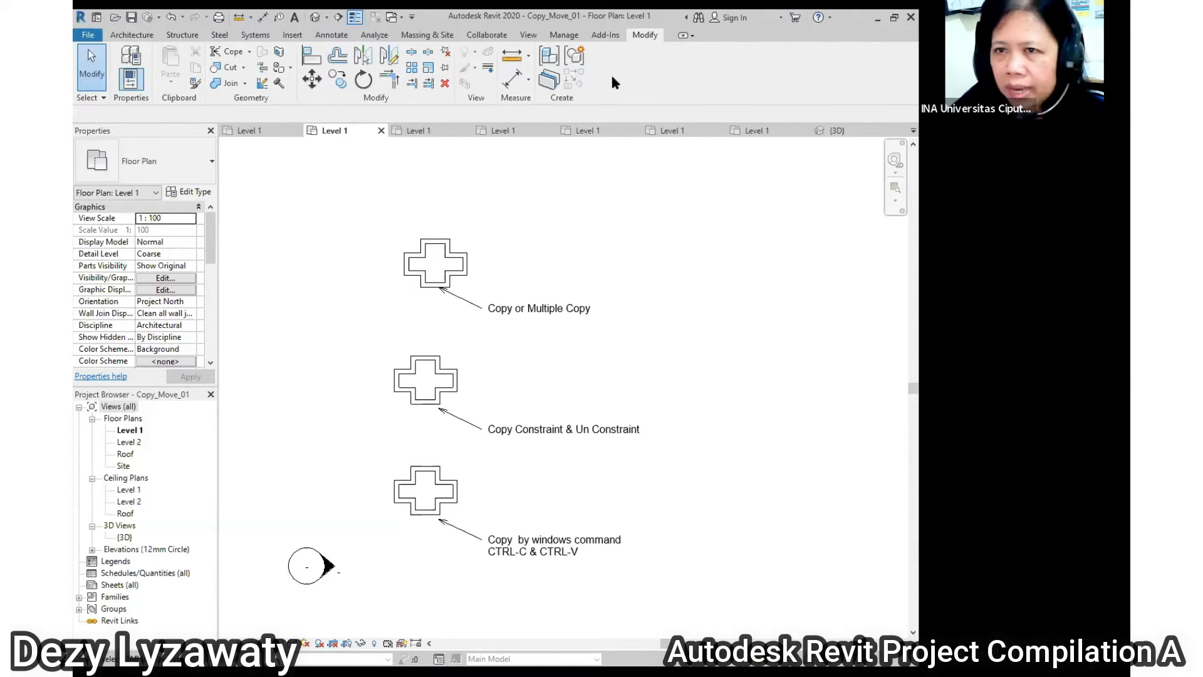
{"action": "left_click", "coordinate": [312, 80]}
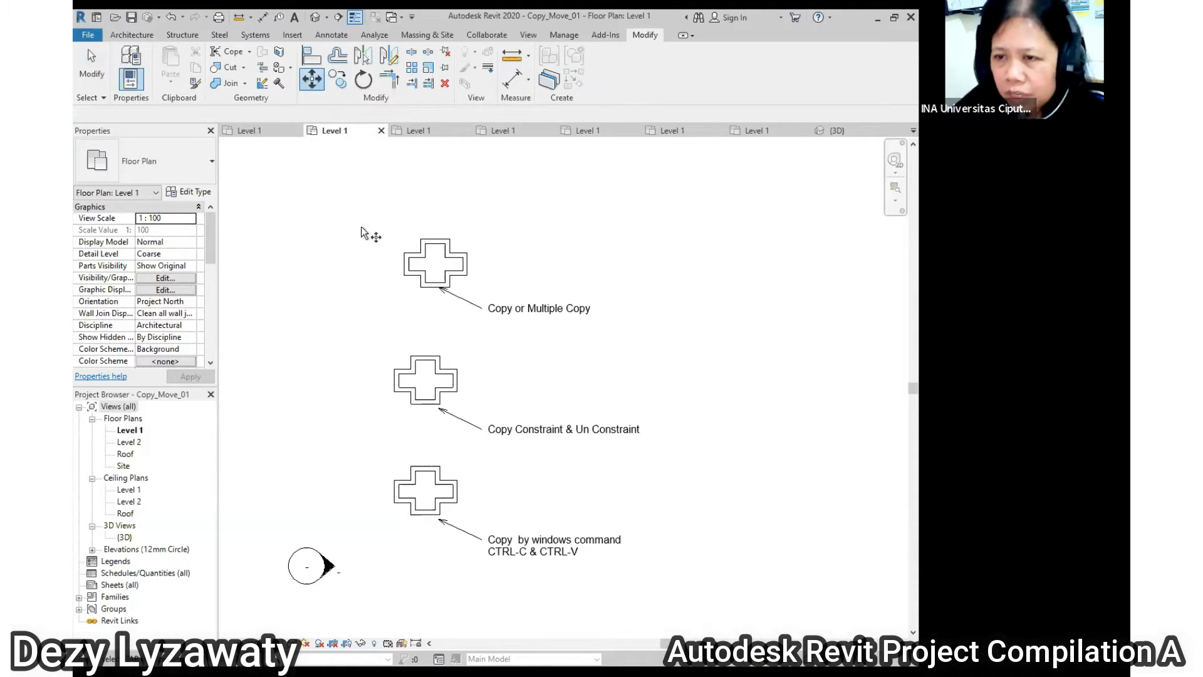
{"action": "left_click_drag", "start_coordinate": [363, 218], "coordinate": [501, 306]}
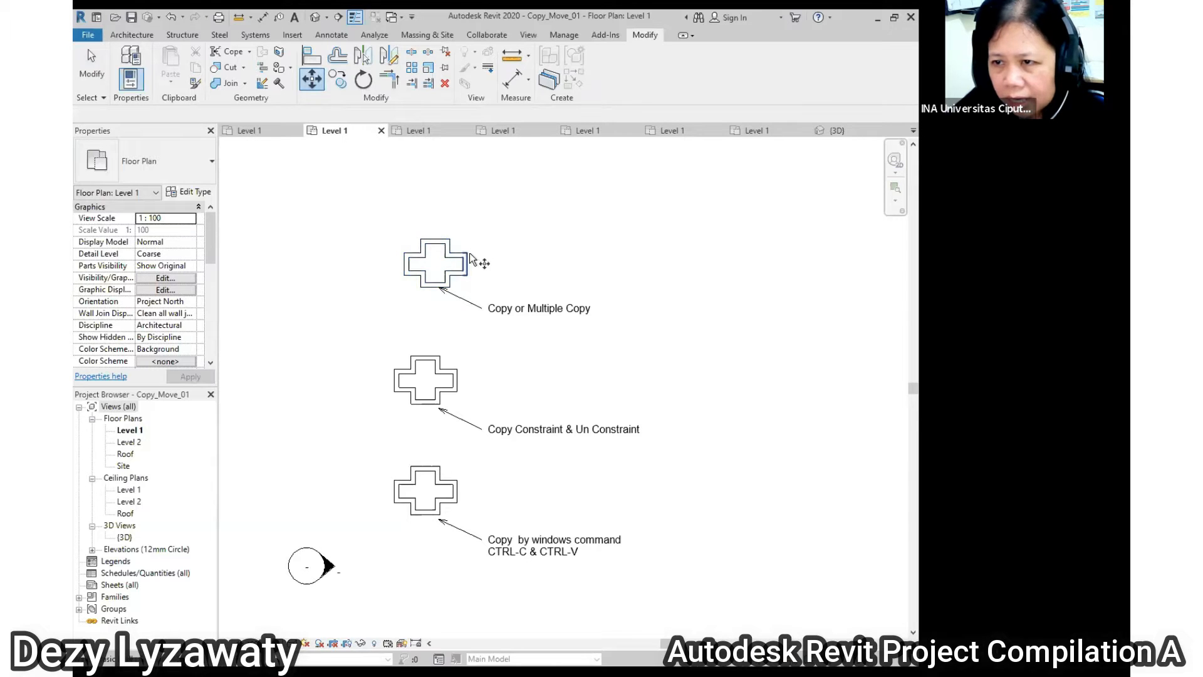
{"action": "left_click_drag", "start_coordinate": [392, 224], "coordinate": [524, 313]}
{"action": "scroll", "coordinate": [462, 252], "scroll_direction": "up", "scroll_amount": 5}
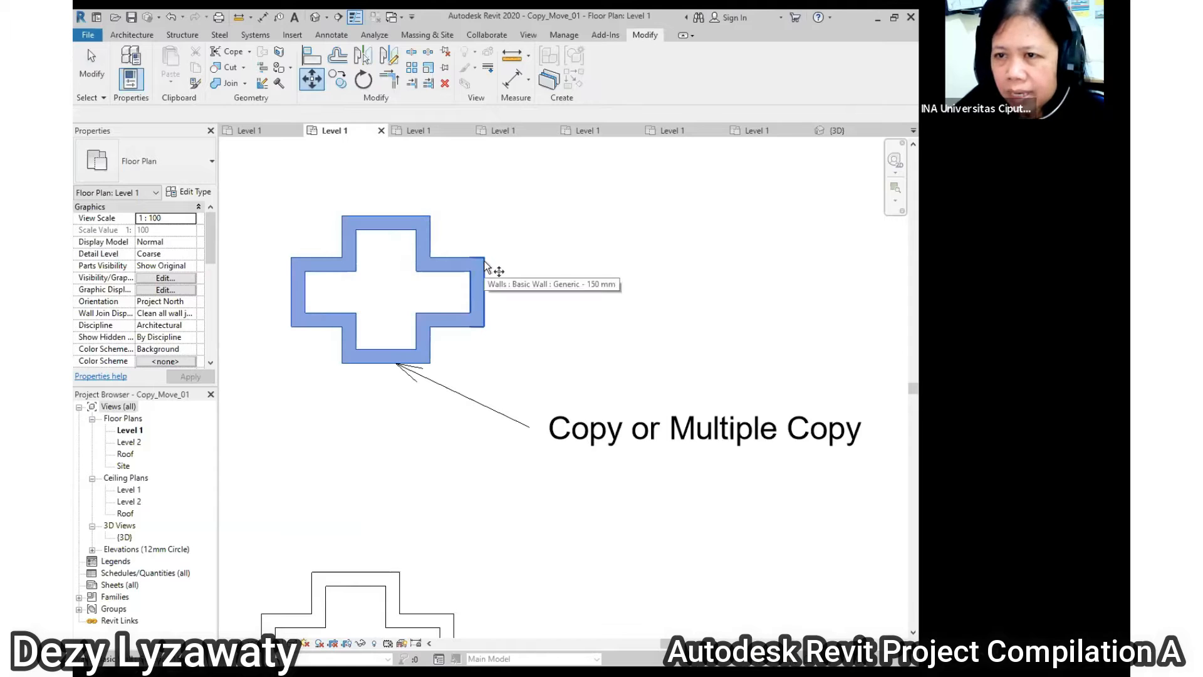
{"action": "left_click_drag", "start_coordinate": [478, 259], "coordinate": [554, 244]}
{"action": "left_click_drag", "start_coordinate": [255, 157], "coordinate": [633, 426]}
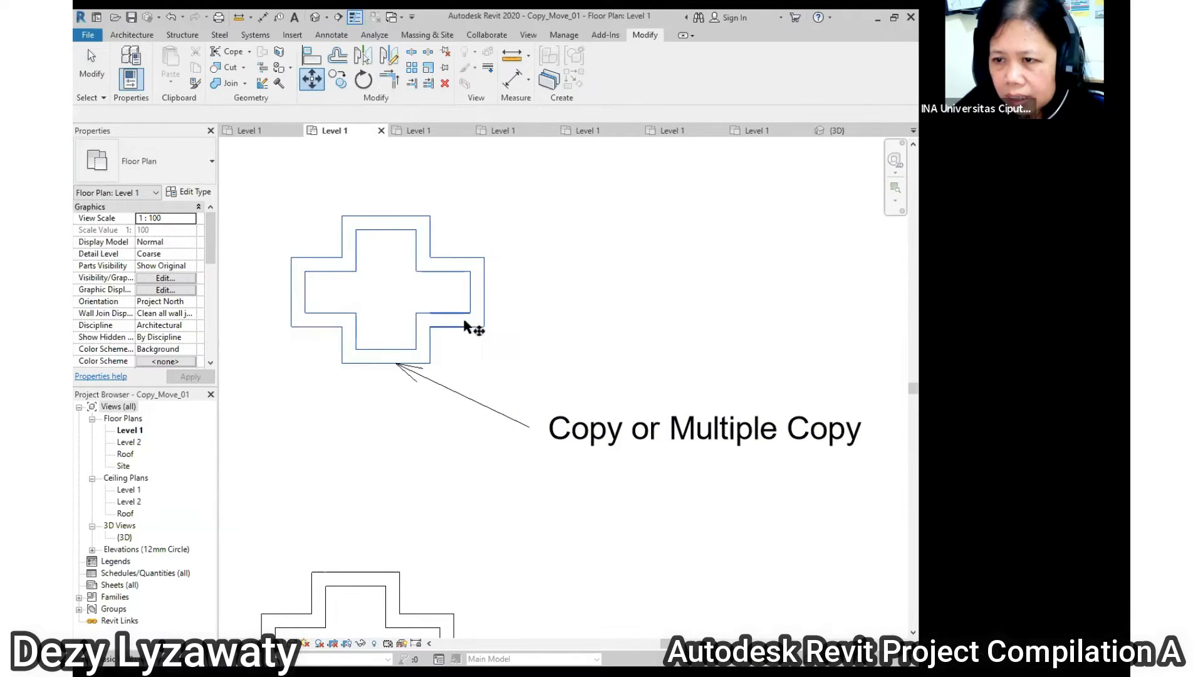
{"action": "right_click", "coordinate": [474, 321]}
{"action": "left_click", "coordinate": [490, 297]}
{"action": "left_click", "coordinate": [419, 329]}
{"action": "left_click_drag", "start_coordinate": [260, 185], "coordinate": [643, 397]}
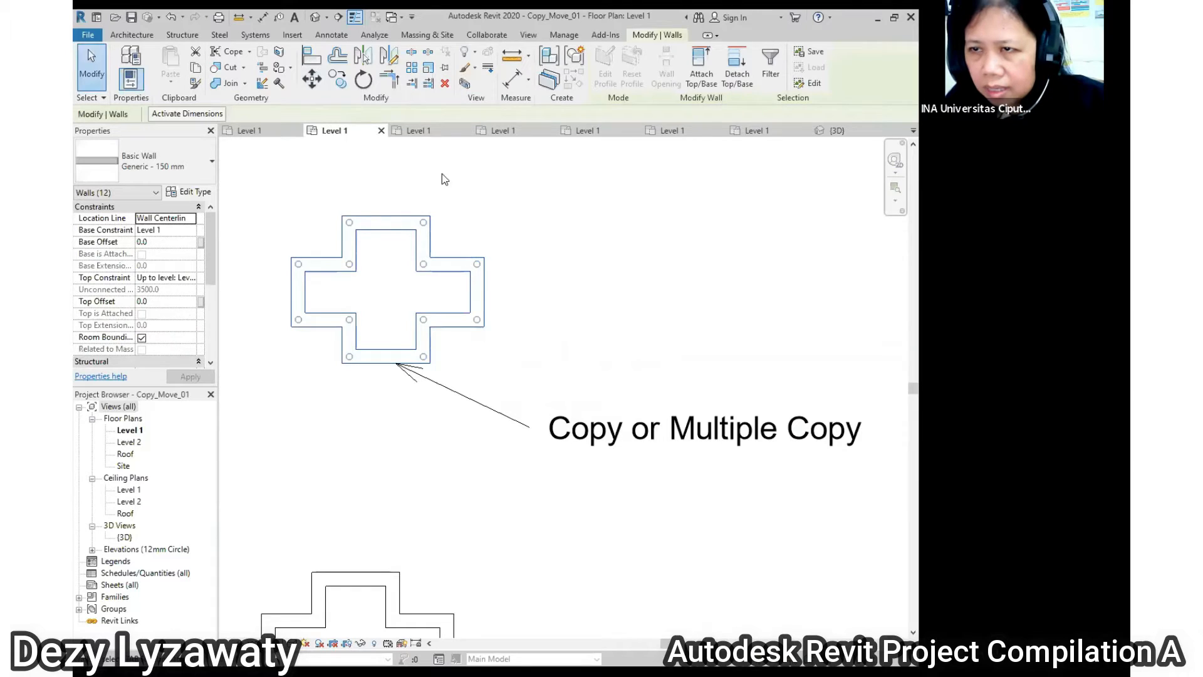
{"action": "left_click", "coordinate": [311, 78]}
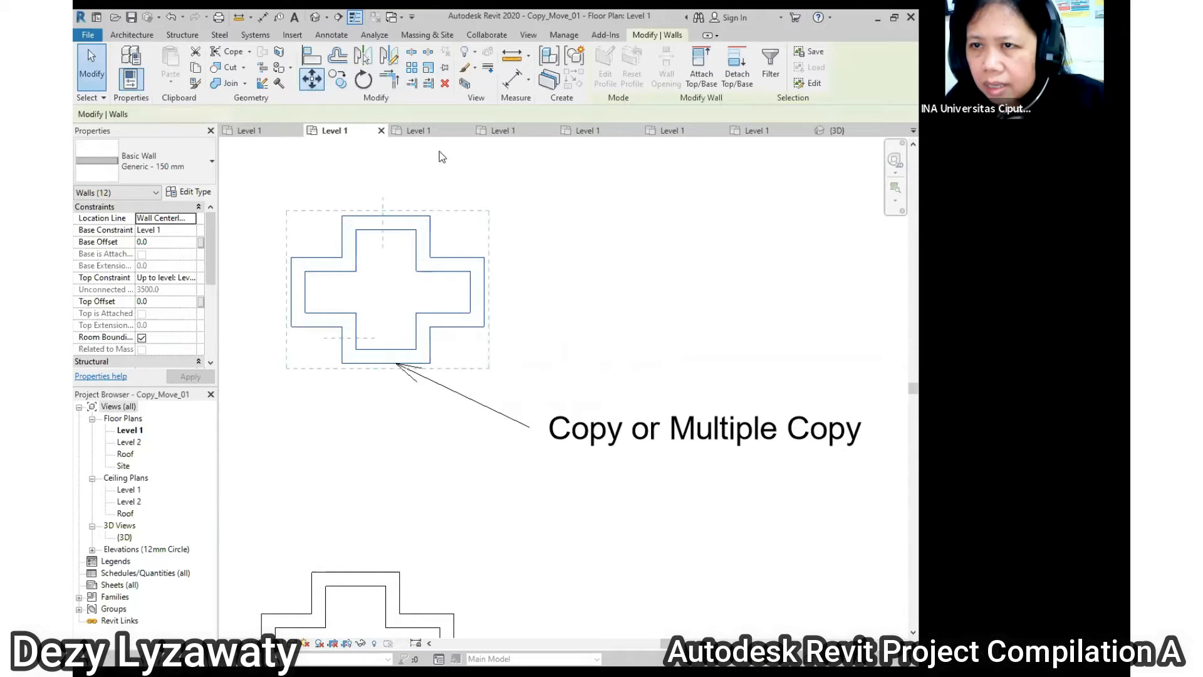
{"action": "key", "text": "Escape"}
{"action": "key", "text": "Escape"}
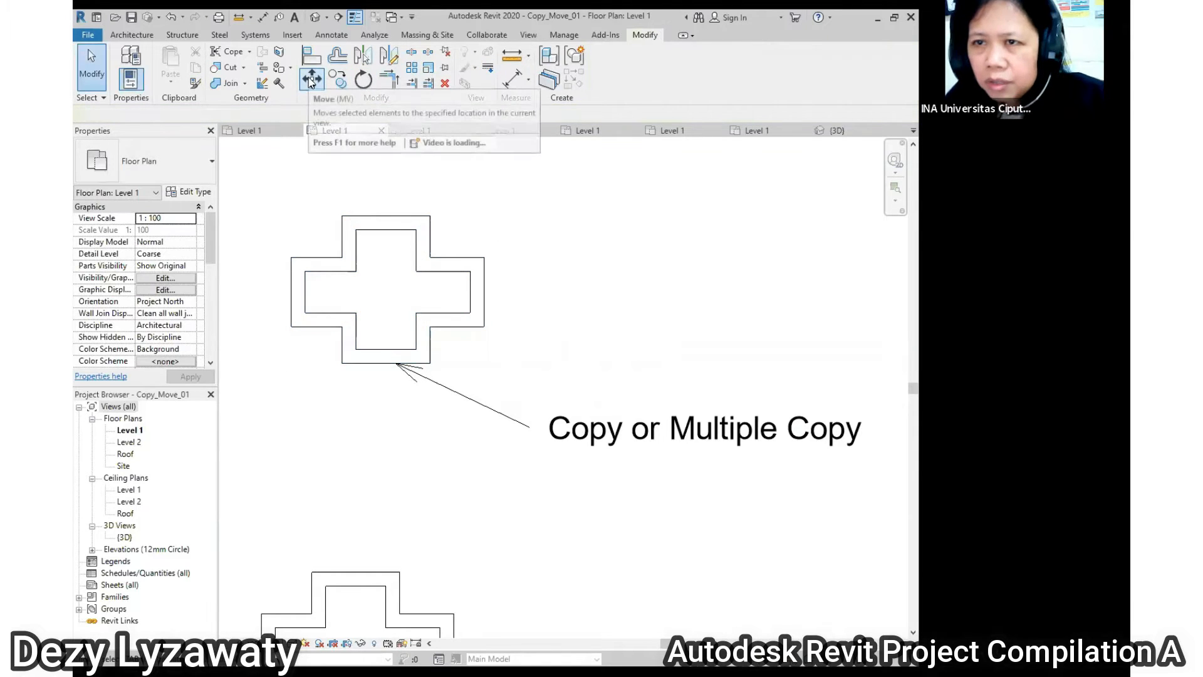
- Move all walls of the uppermost cross about 3600 mm horizontally to the right with the Move tool, using its upper-right arm corner as base point
{"action": "left_click_drag", "start_coordinate": [270, 183], "coordinate": [553, 386]}
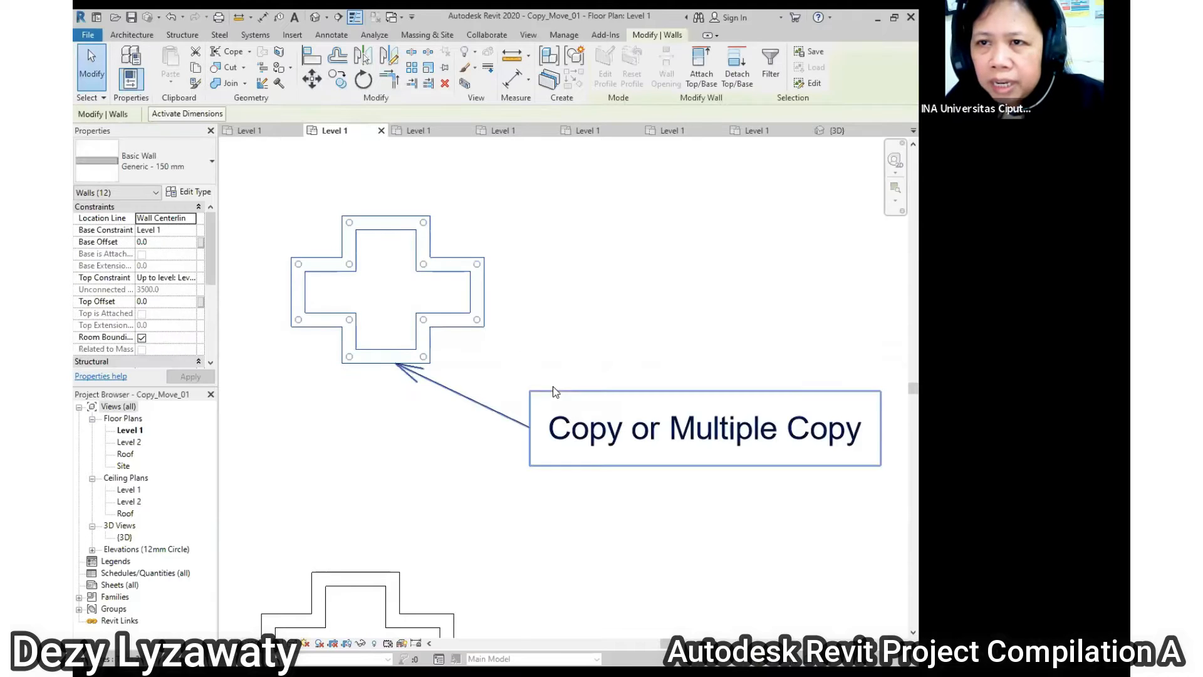
{"action": "left_click", "coordinate": [312, 79]}
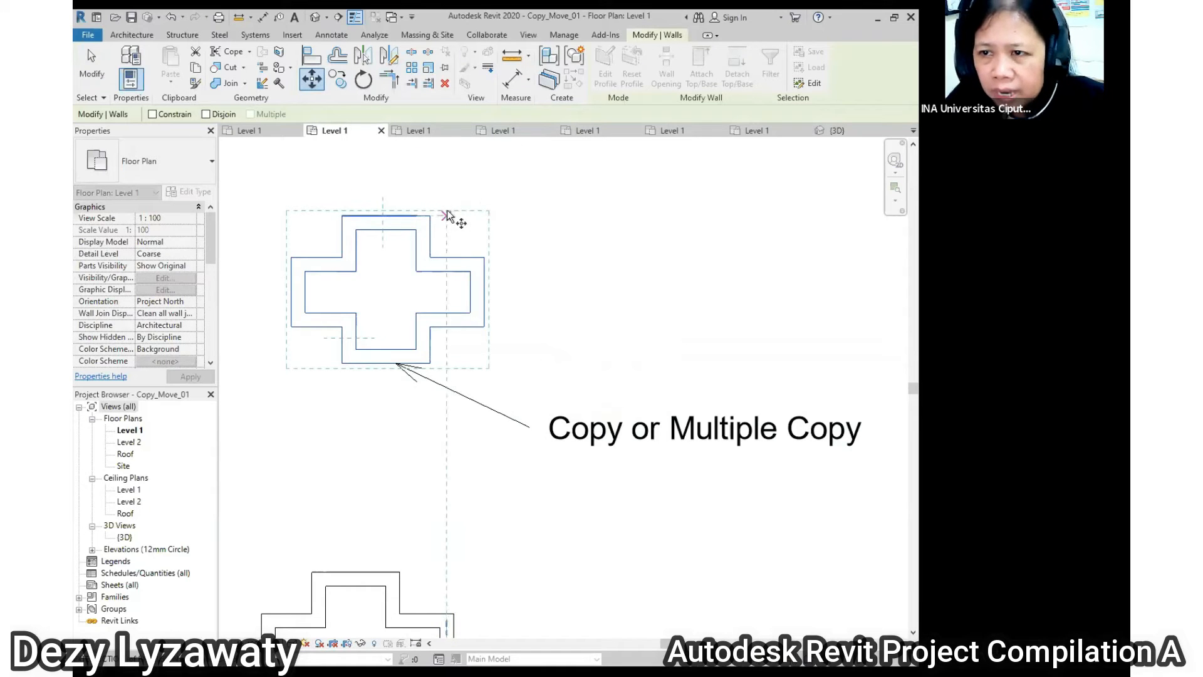
{"action": "left_click", "coordinate": [476, 266]}
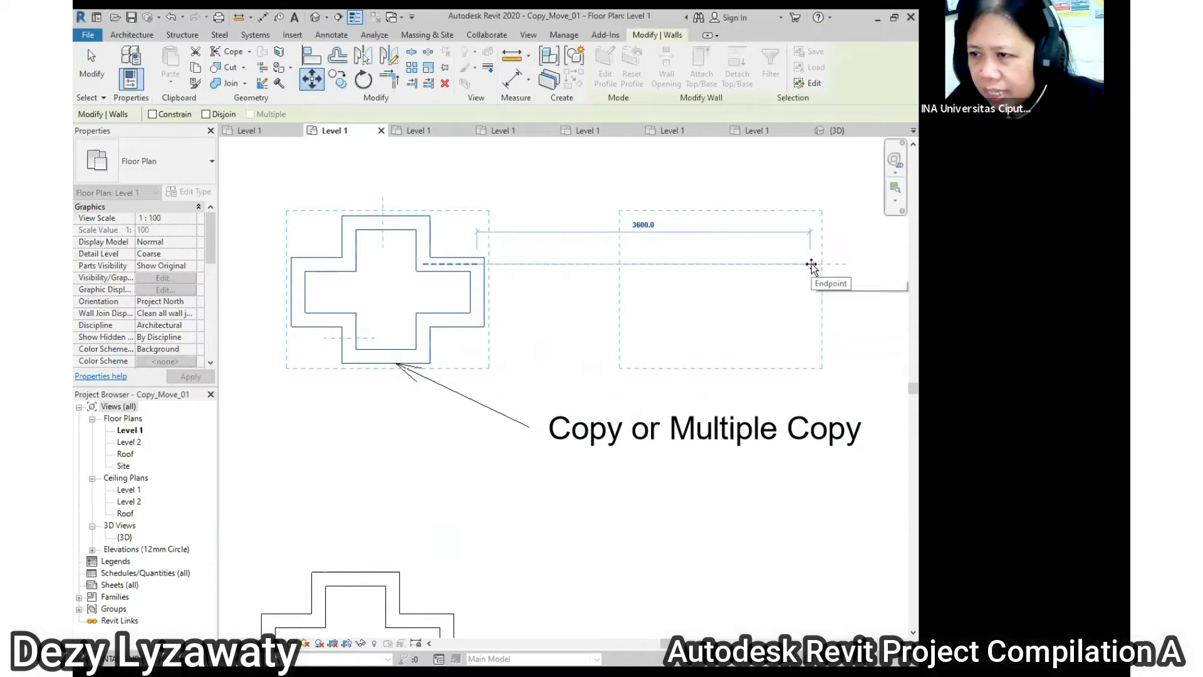
{"action": "left_click", "coordinate": [807, 265]}
{"action": "scroll", "coordinate": [531, 250], "scroll_direction": "down", "scroll_amount": 1}
{"action": "middle_click_drag", "start_coordinate": [724, 284], "coordinate": [562, 272]}
{"action": "left_click", "coordinate": [666, 271]}
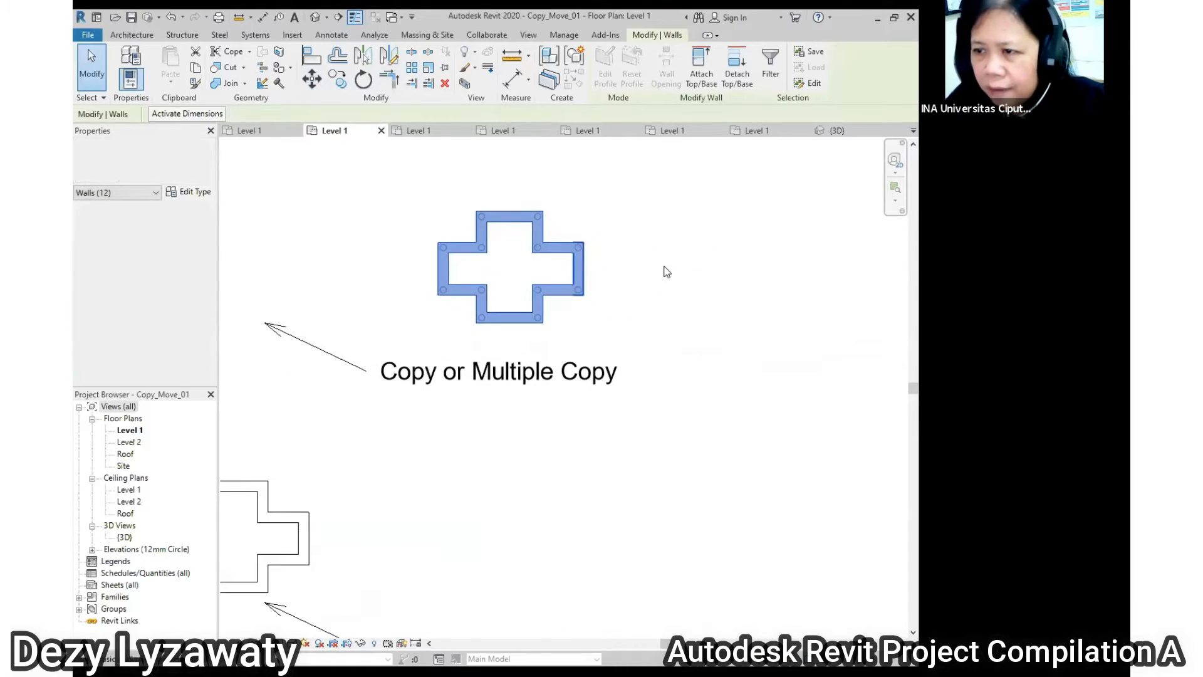
- Move the displaced cross back to the left, above the "Copy or Multiple Copy" leader arrow, with the Move tool
{"action": "left_click_drag", "start_coordinate": [363, 158], "coordinate": [647, 341]}
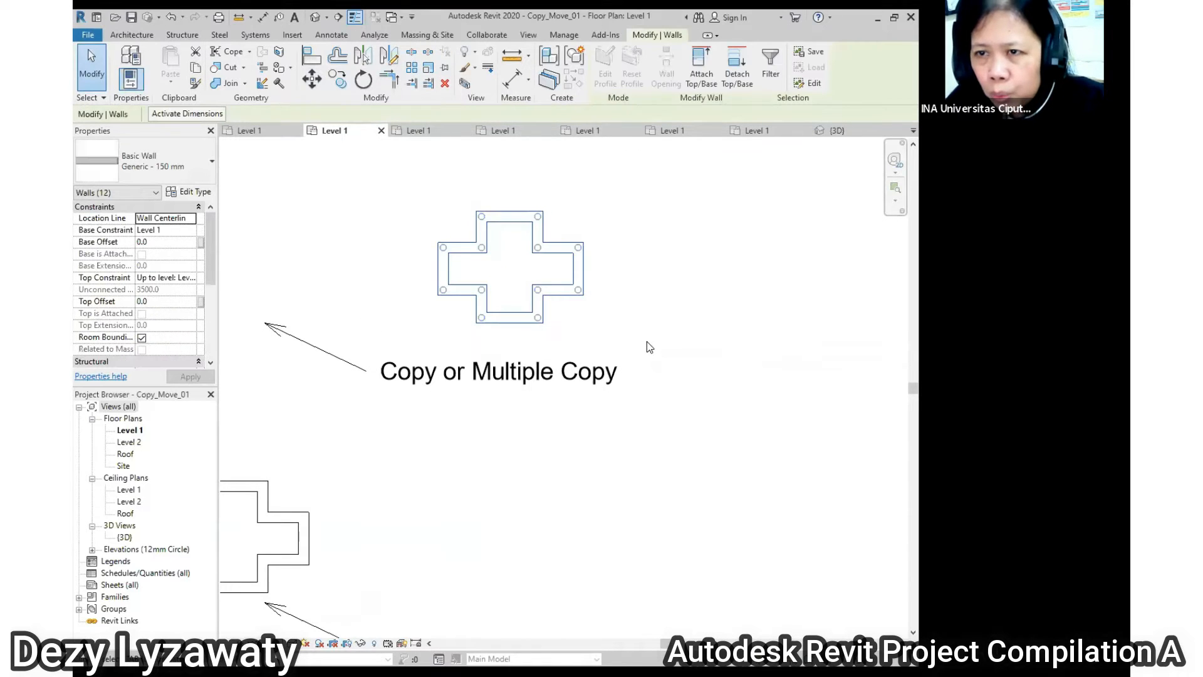
{"action": "left_click", "coordinate": [315, 80]}
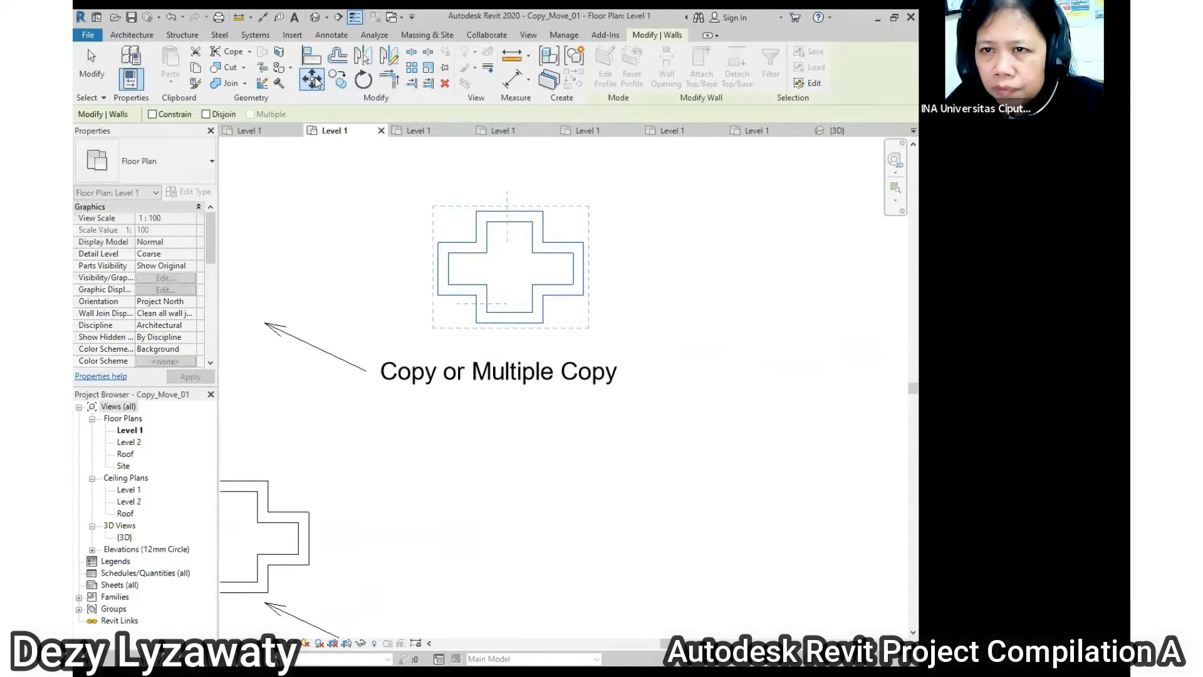
{"action": "left_click", "coordinate": [539, 216]}
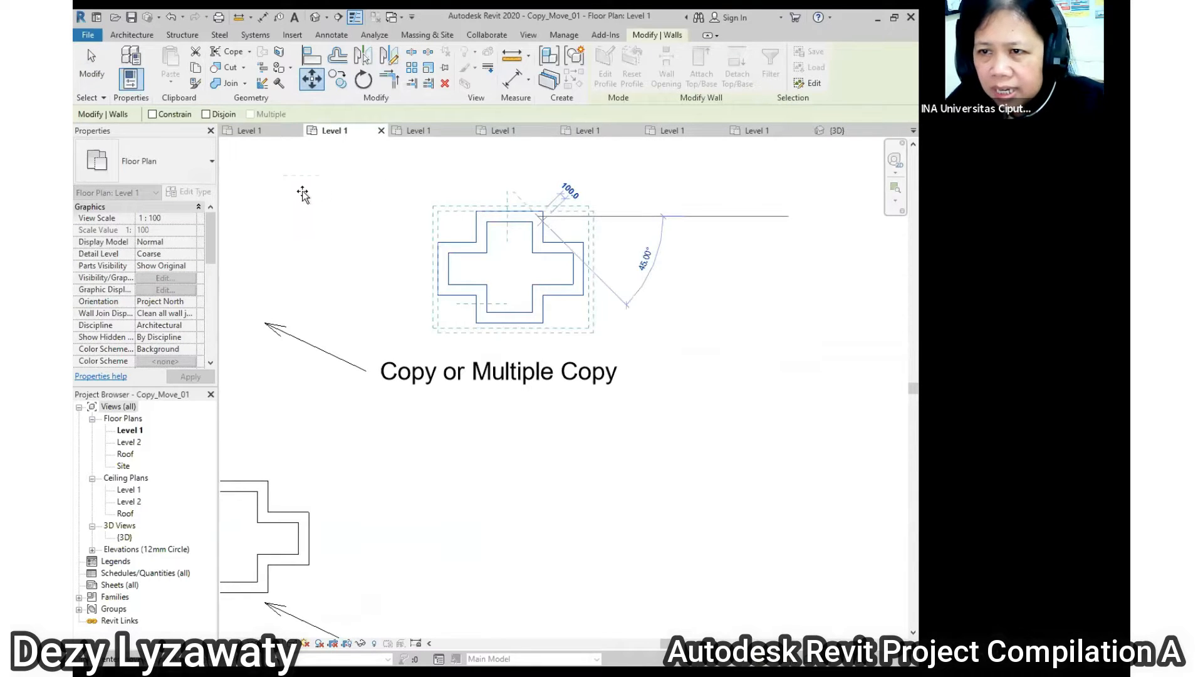
{"action": "left_click", "coordinate": [302, 194]}
{"action": "middle_click_drag", "start_coordinate": [507, 286], "coordinate": [556, 266]}
{"action": "scroll", "coordinate": [557, 260], "scroll_direction": "down", "scroll_amount": 1}
{"action": "key", "text": "Escape"}
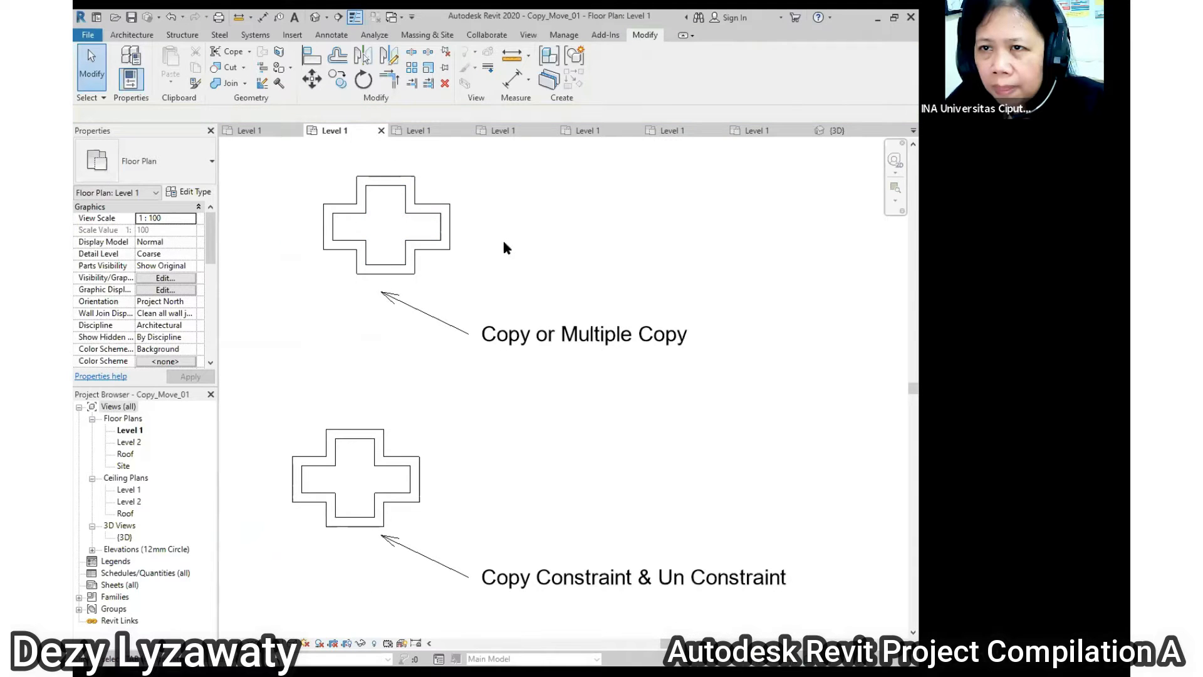
- Copy the cross at the "Copy Constraint & Un Constraint" note to a free spot directly on its right, on the same horizontal line
{"action": "left_click_drag", "start_coordinate": [259, 404], "coordinate": [468, 532]}
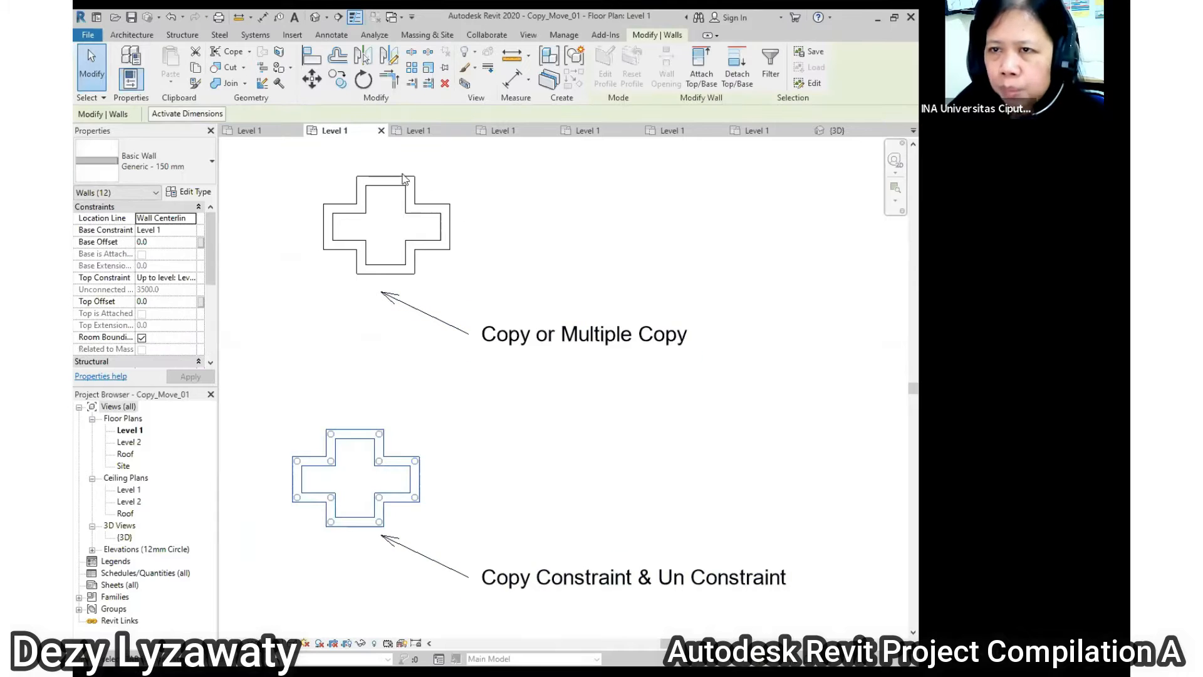
{"action": "left_click", "coordinate": [336, 81]}
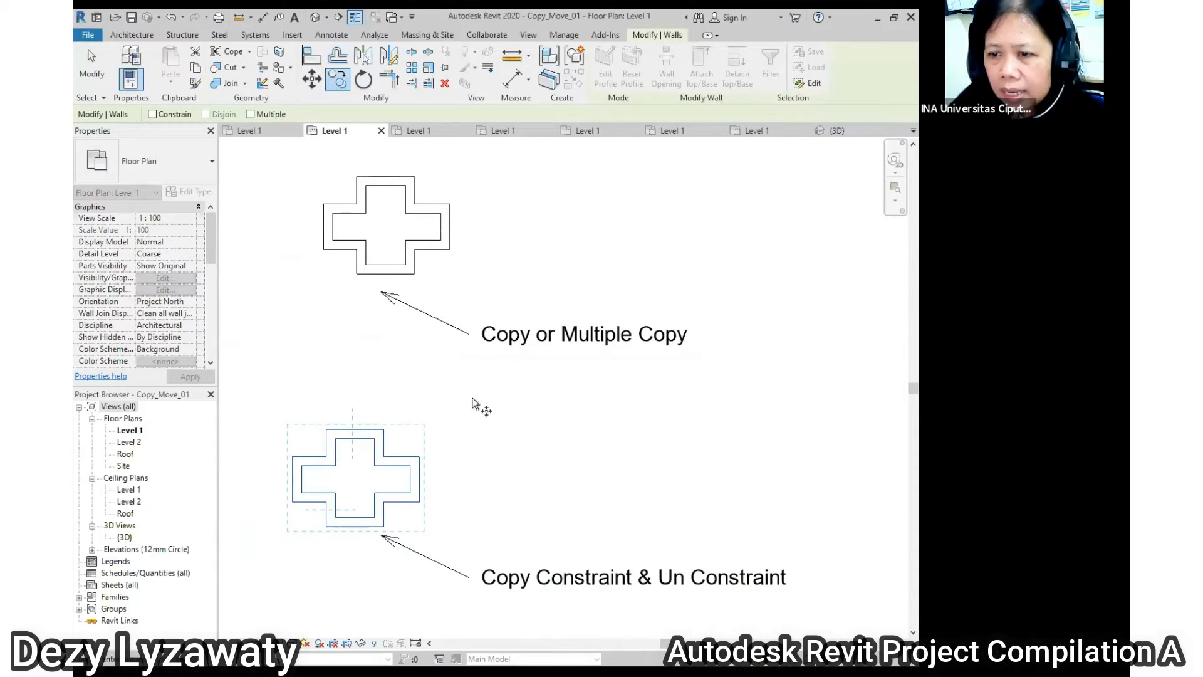
{"action": "left_click", "coordinate": [419, 464]}
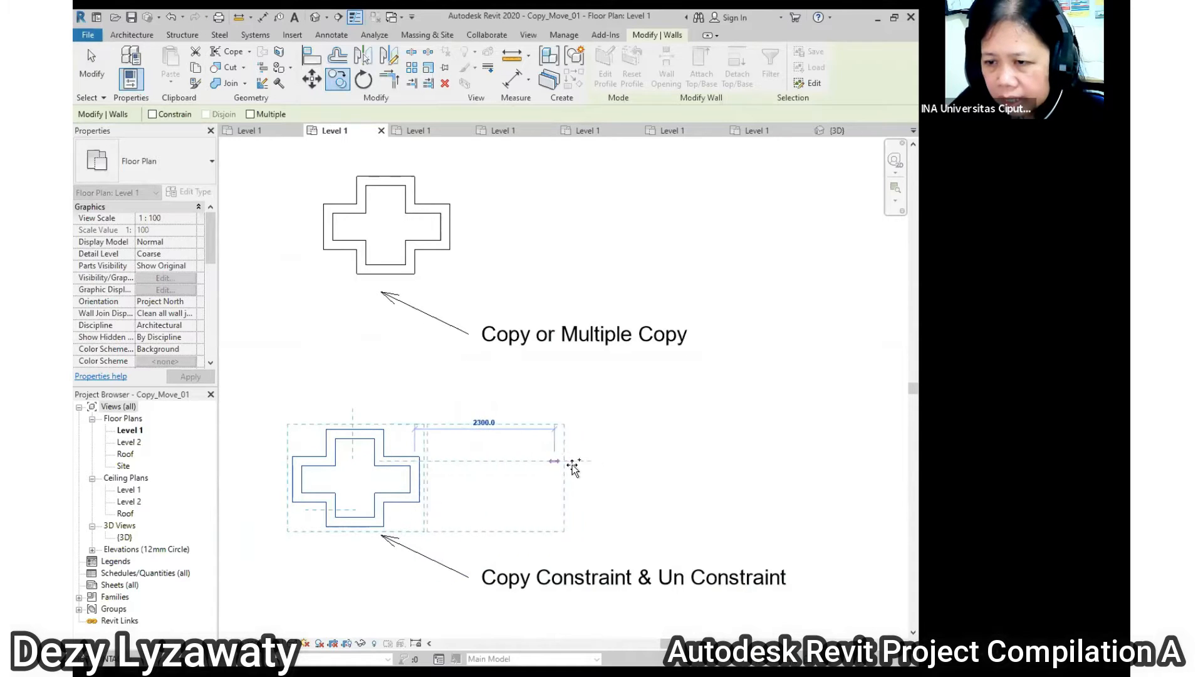
{"action": "left_click", "coordinate": [591, 465]}
- Copy the new second cross 3000 mm horizontally to the right to form a third cross in the row
{"action": "left_click", "coordinate": [344, 81]}
{"action": "left_click", "coordinate": [589, 461]}
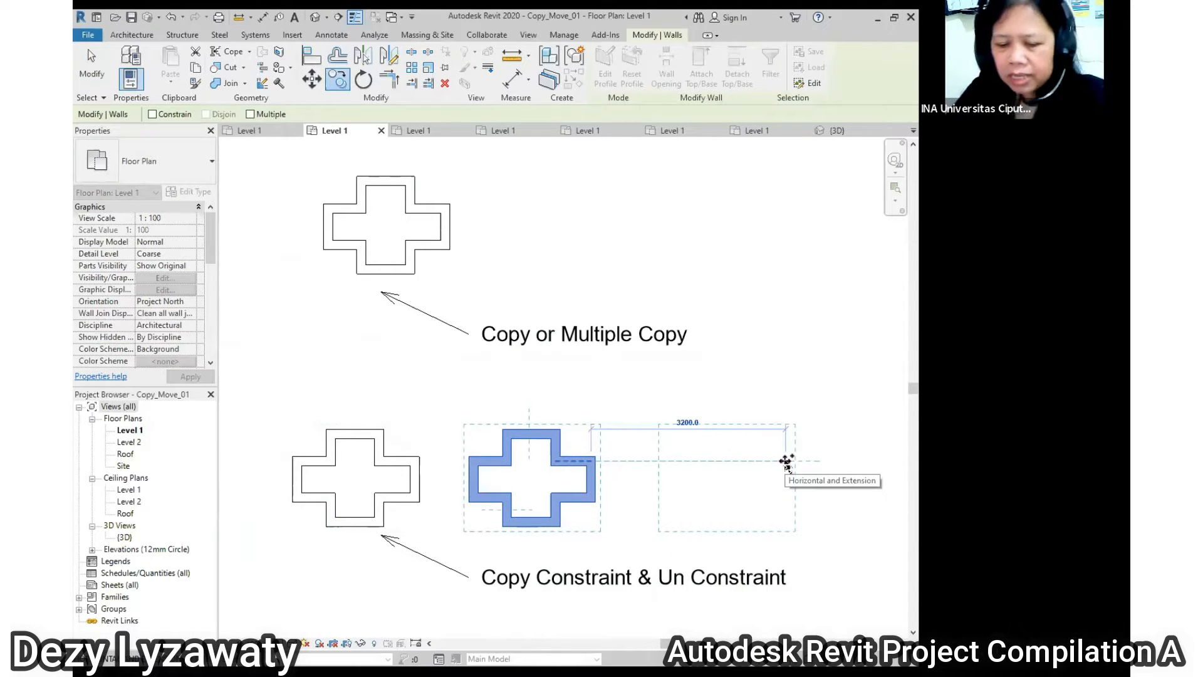
{"action": "type", "text": "3000"}
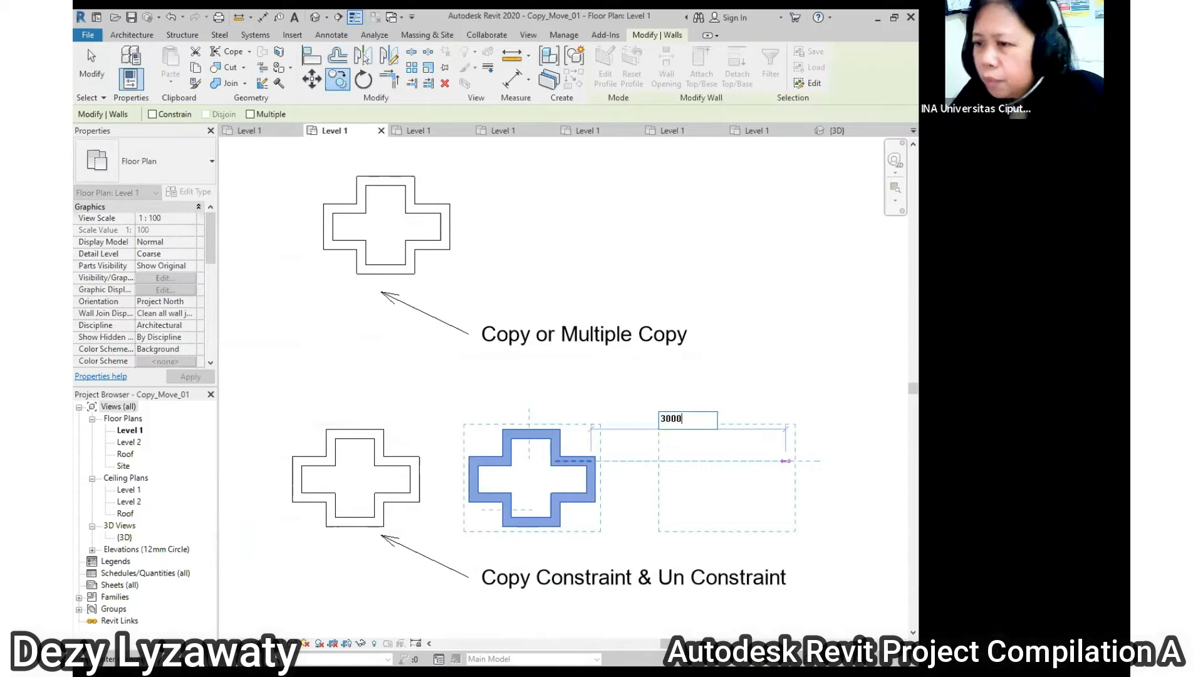
{"action": "key", "text": "Return"}
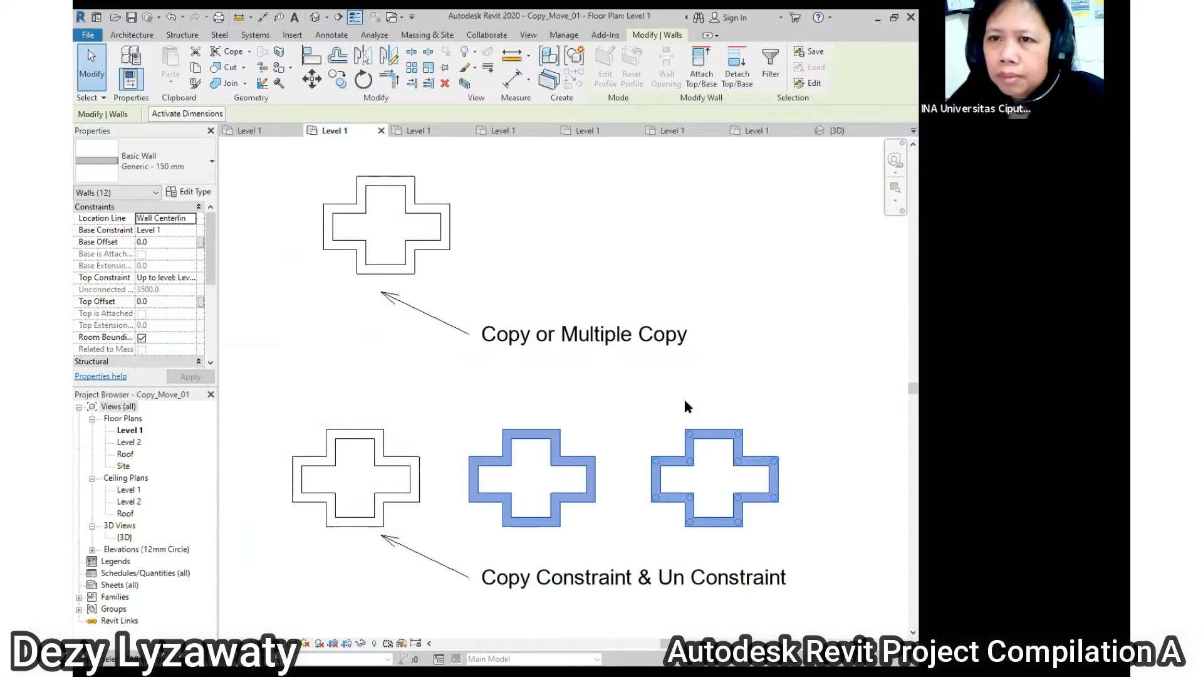
{"action": "left_click", "coordinate": [747, 409]}
- Copy the third cross in the middle row about 3200 mm to the right with the Constrain option turned on
{"action": "scroll", "coordinate": [561, 368], "scroll_direction": "down", "scroll_amount": 3}
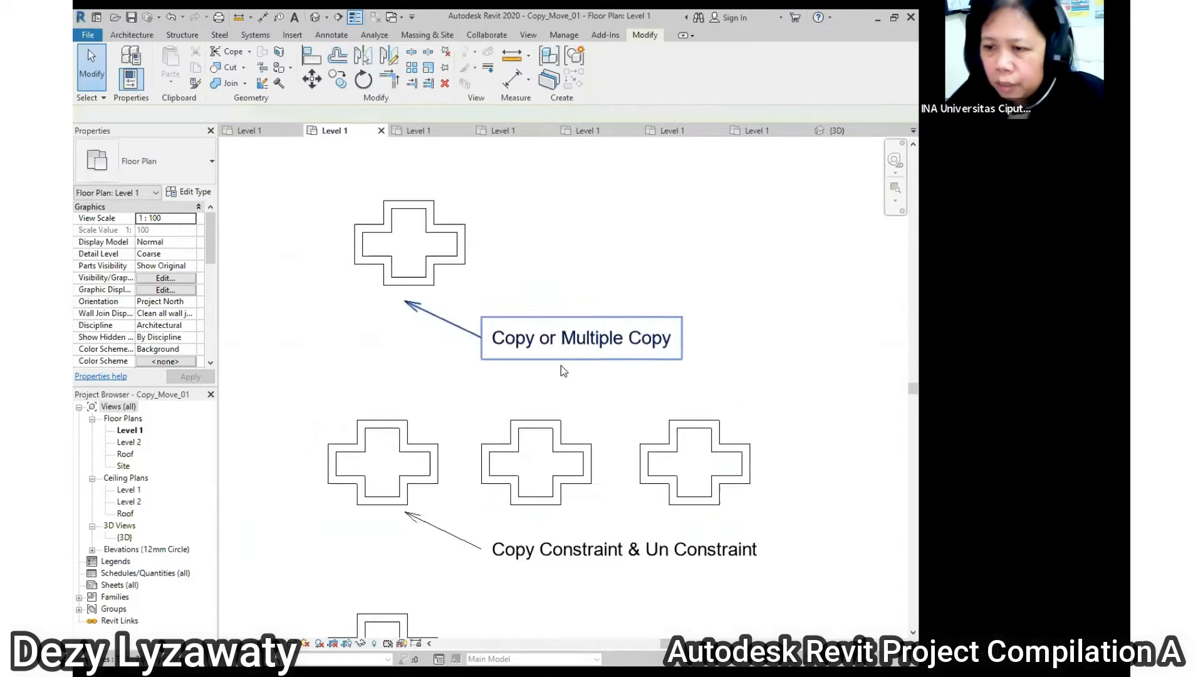
{"action": "scroll", "coordinate": [633, 502], "scroll_direction": "up", "scroll_amount": 1}
{"action": "scroll", "coordinate": [548, 450], "scroll_direction": "up", "scroll_amount": 1}
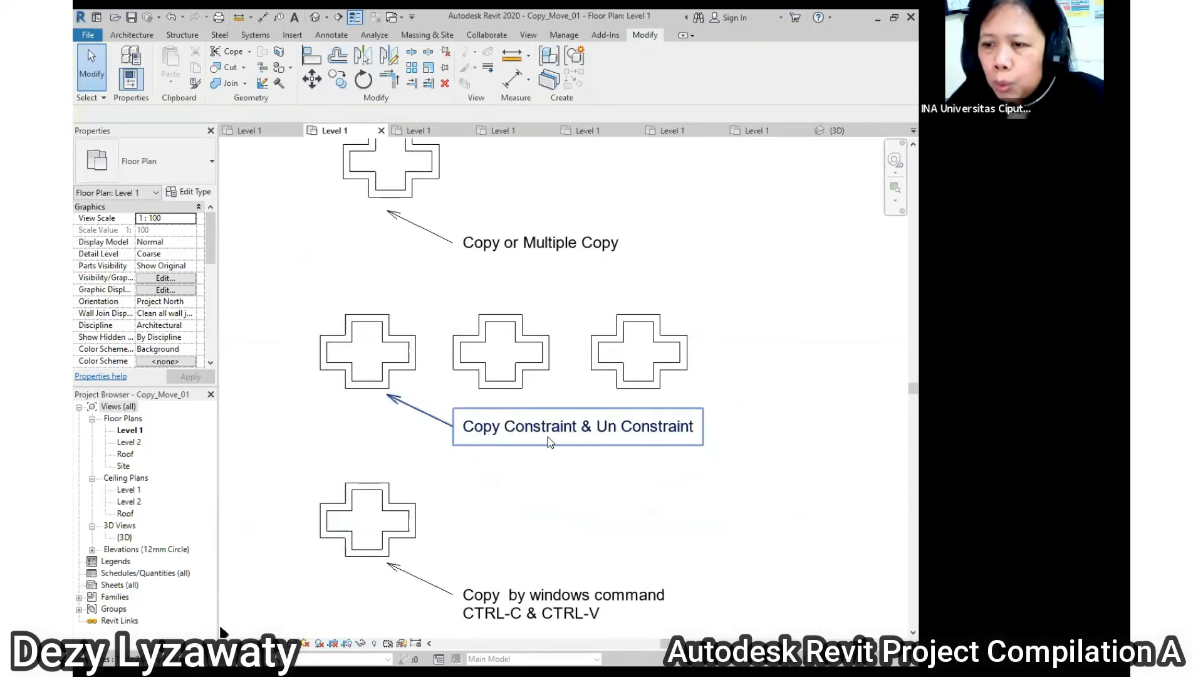
{"action": "middle_click_drag", "start_coordinate": [491, 382], "coordinate": [369, 429]}
{"action": "left_click_drag", "start_coordinate": [464, 340], "coordinate": [562, 436]}
{"action": "left_click_drag", "start_coordinate": [466, 342], "coordinate": [634, 442]}
{"action": "left_click", "coordinate": [344, 88]}
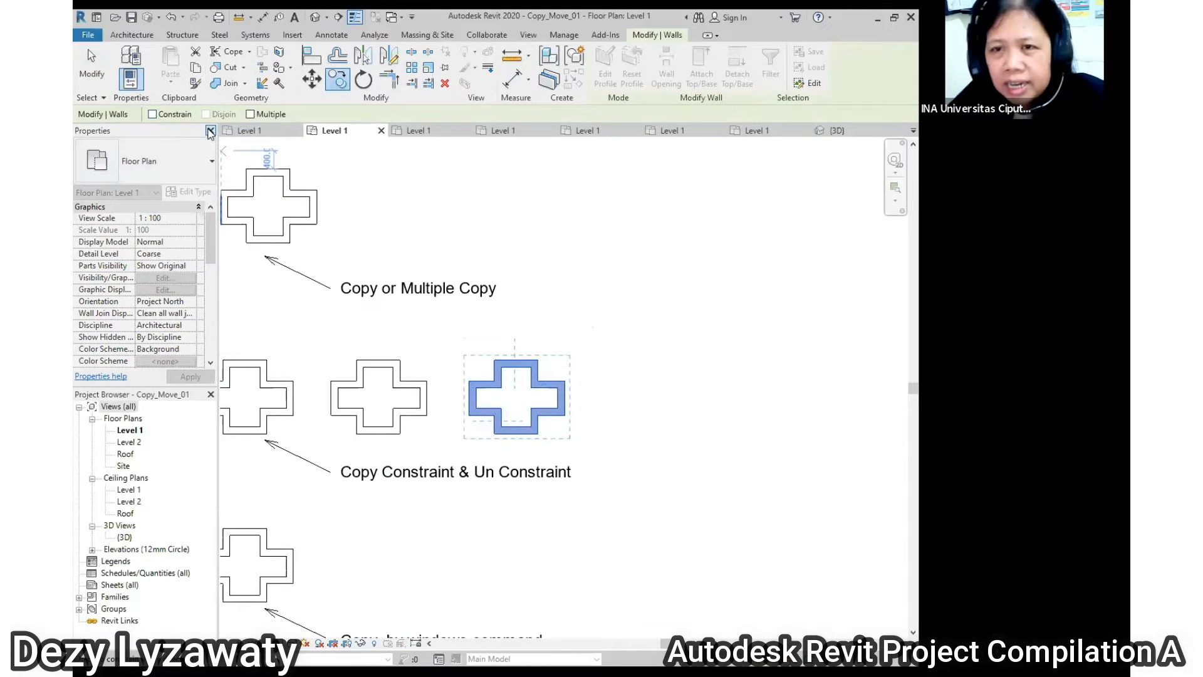
{"action": "left_click", "coordinate": [568, 385]}
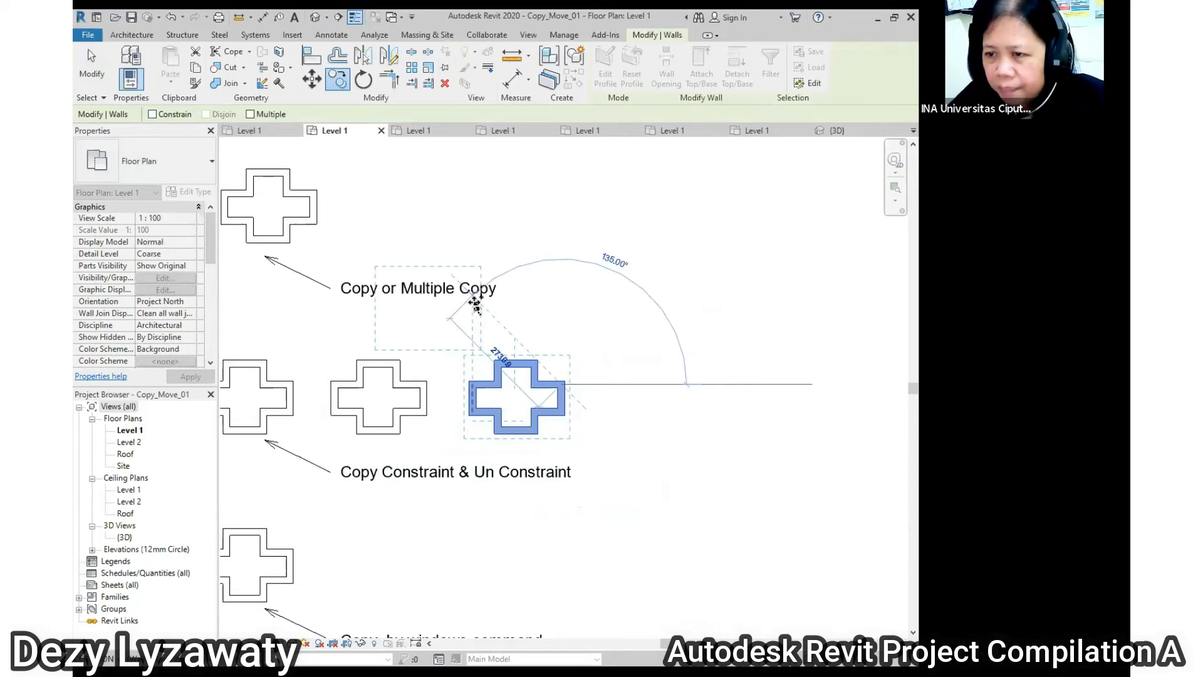
{"action": "left_click", "coordinate": [152, 114]}
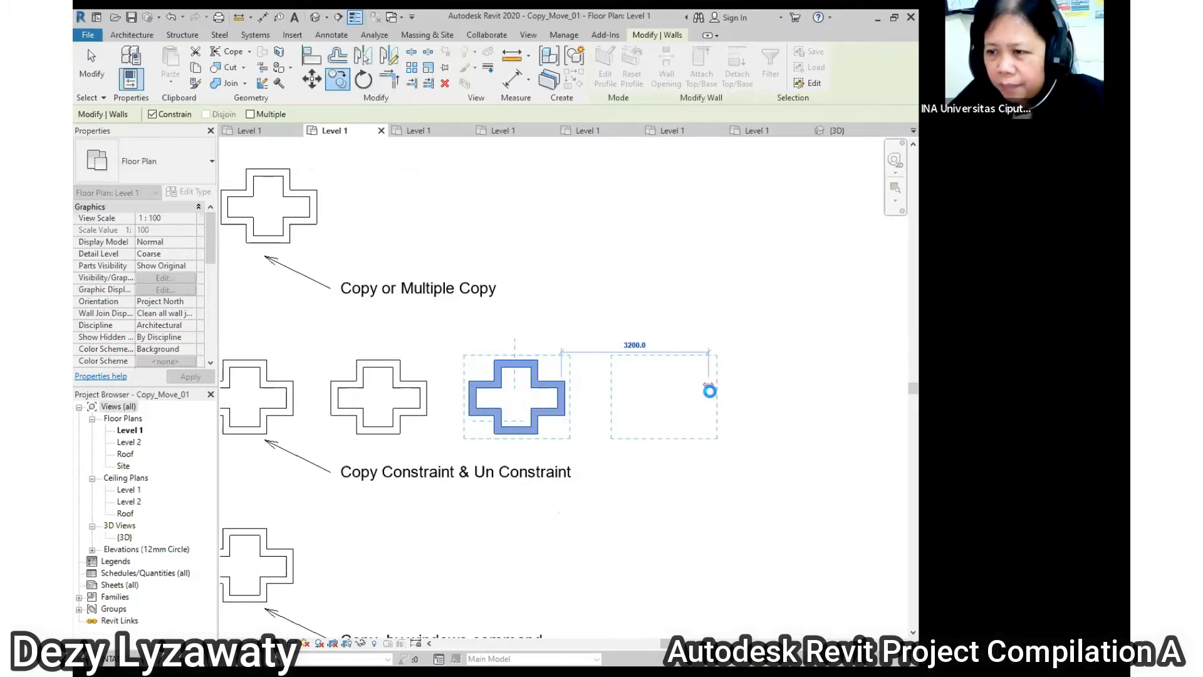
{"action": "left_click", "coordinate": [704, 391]}
{"action": "middle_click_drag", "start_coordinate": [484, 374], "coordinate": [539, 339]}
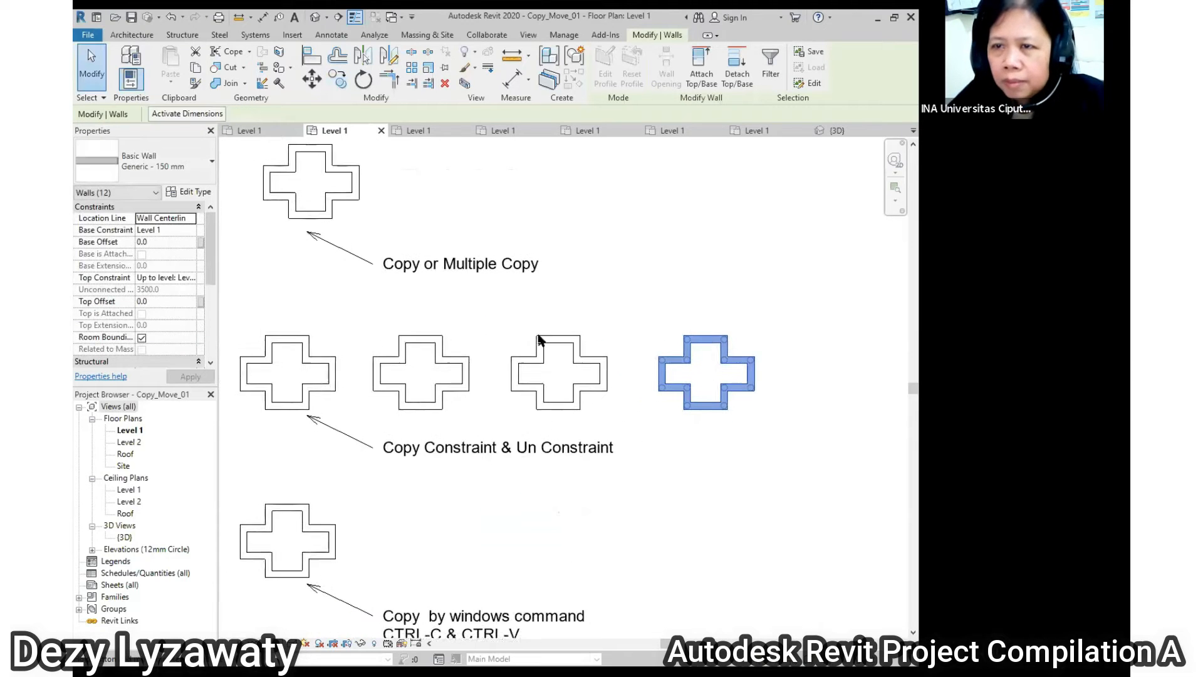
{"action": "left_click", "coordinate": [358, 453]}
{"action": "scroll", "coordinate": [311, 412], "scroll_direction": "down", "scroll_amount": 3}
{"action": "scroll", "coordinate": [349, 433], "scroll_direction": "up", "scroll_amount": 5}
{"action": "left_click_drag", "start_coordinate": [342, 419], "coordinate": [549, 540]}
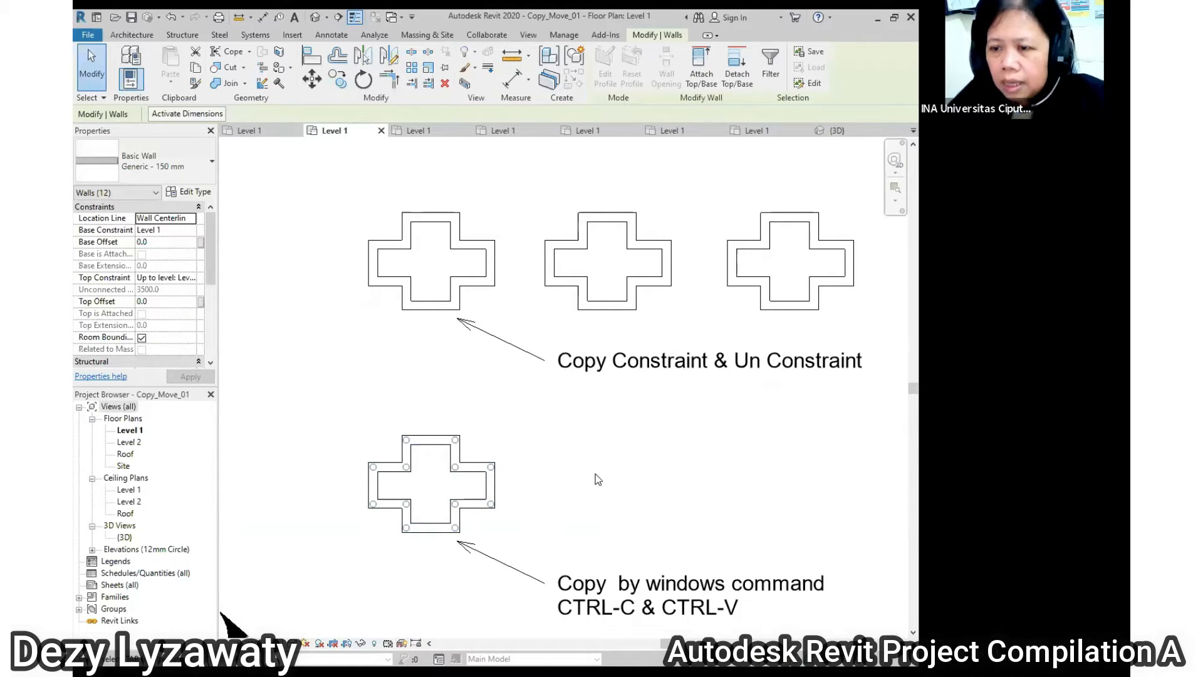
{"action": "left_click", "coordinate": [330, 406]}
- Copy the cross at the "Copy by windows command" note through the clipboard and place it 3000 mm horizontally to its right
{"action": "middle_click_drag", "start_coordinate": [677, 476], "coordinate": [589, 329]}
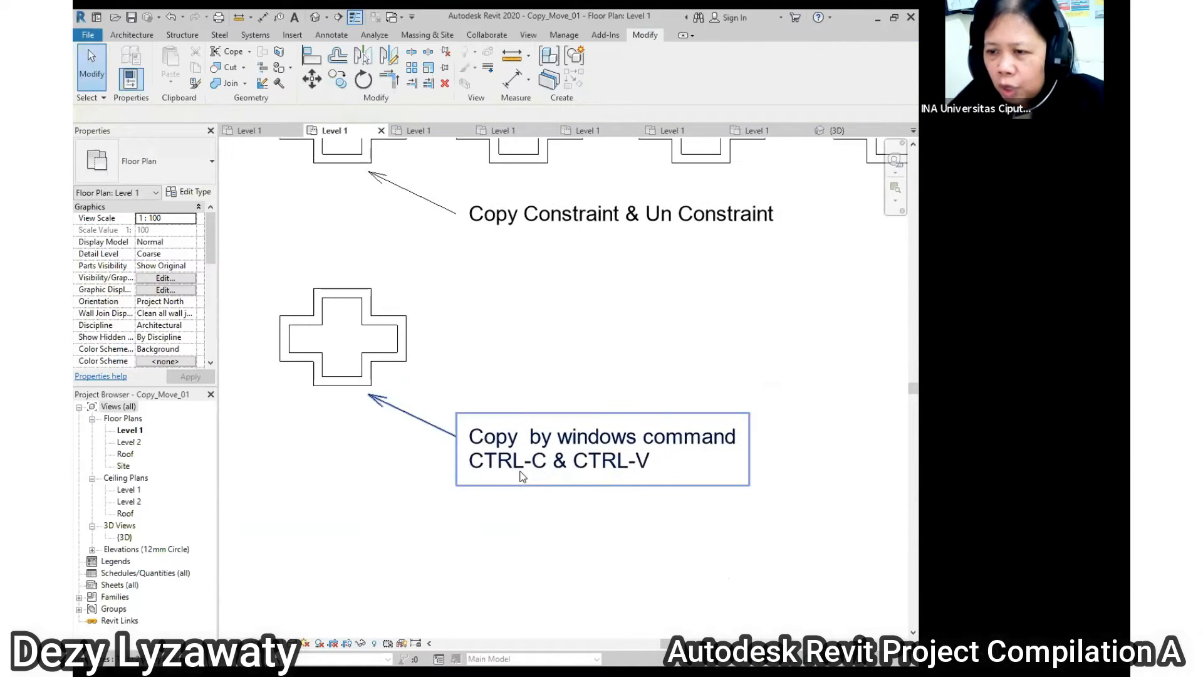
{"action": "middle_click_drag", "start_coordinate": [335, 319], "coordinate": [366, 391]}
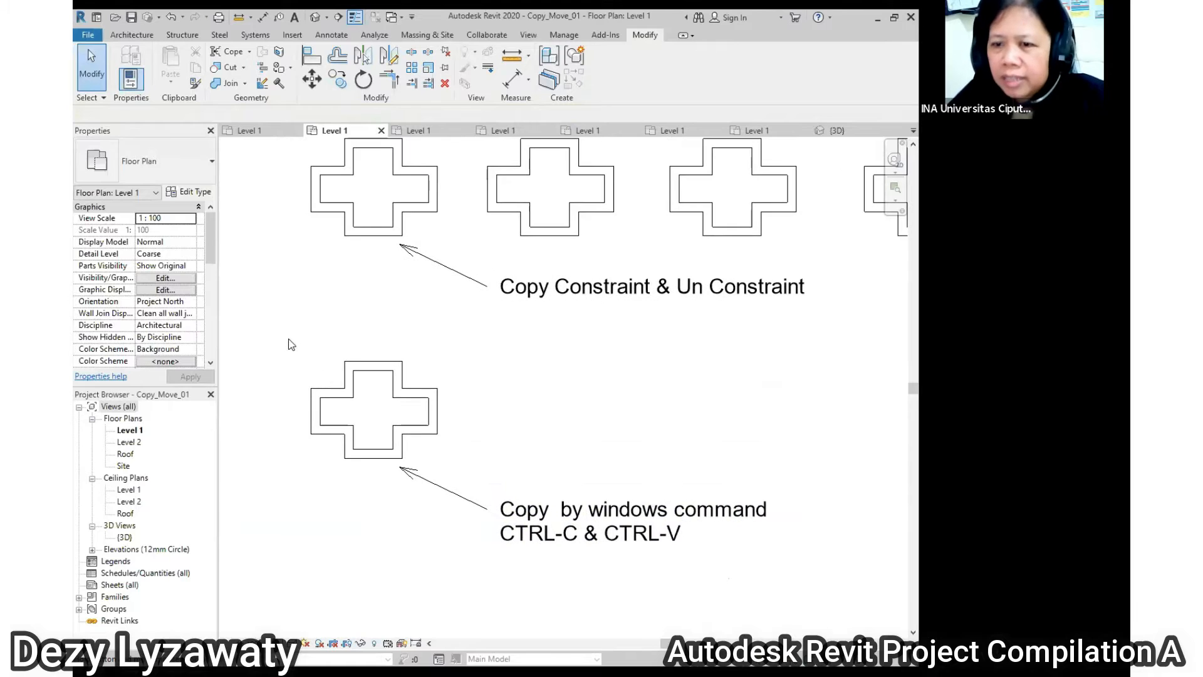
{"action": "left_click_drag", "start_coordinate": [295, 351], "coordinate": [465, 467]}
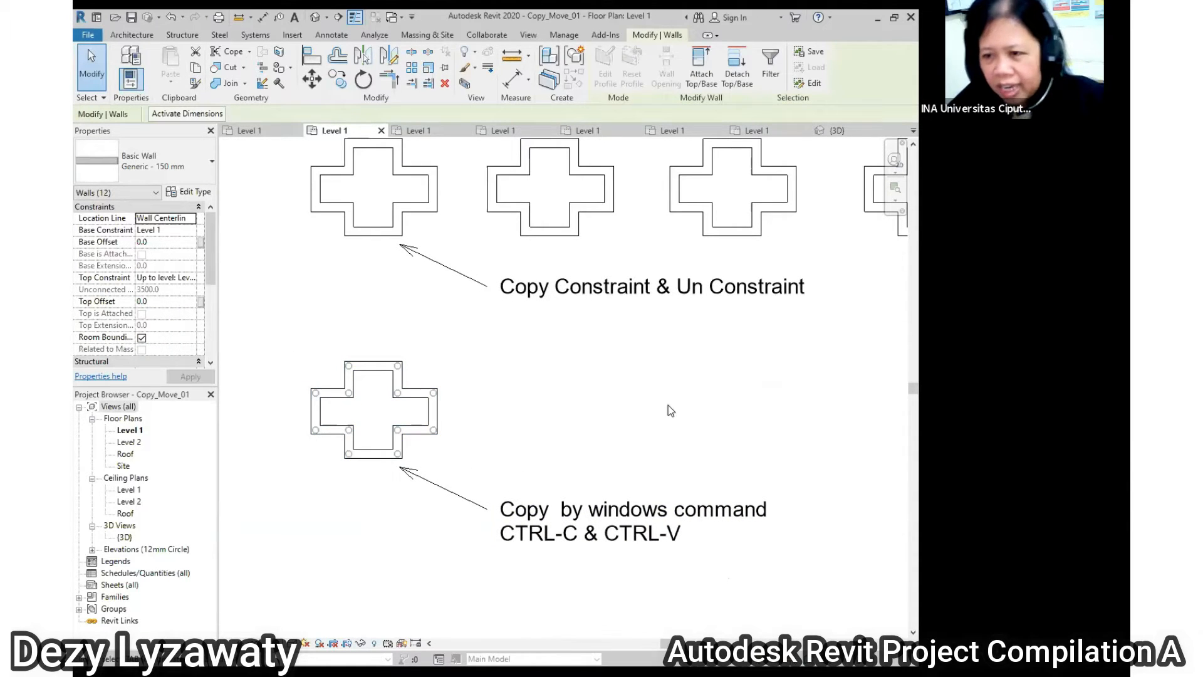
{"action": "key", "text": "ctrl+c"}
{"action": "key", "text": "ctrl+v"}
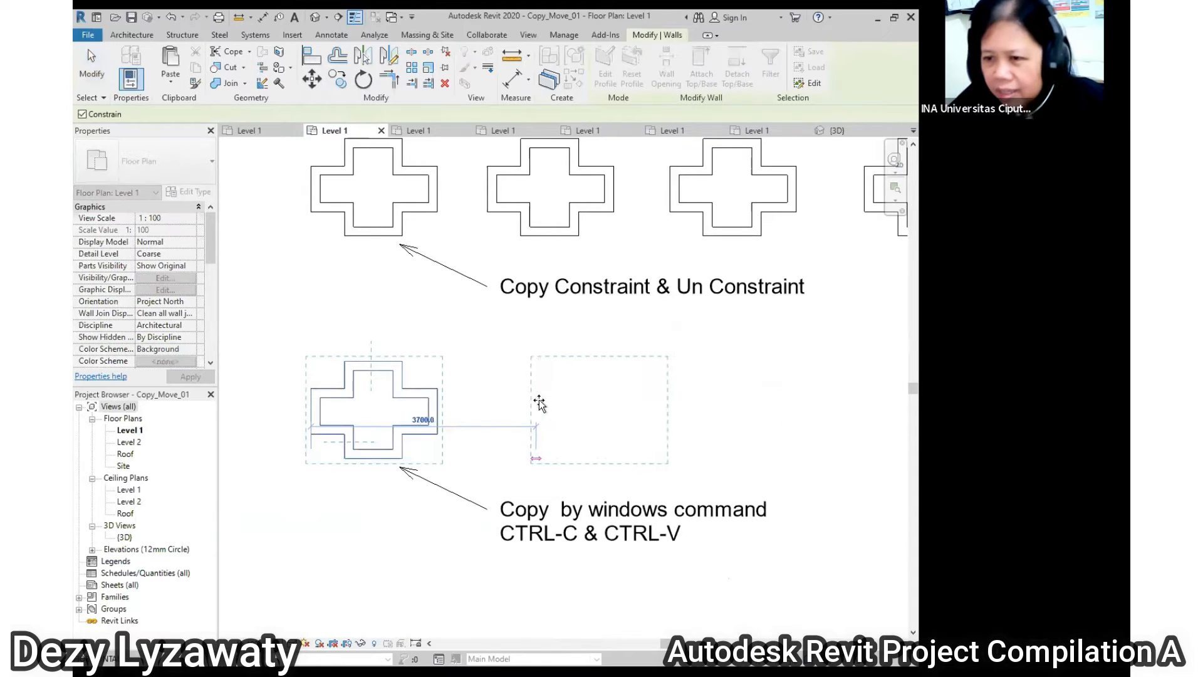
{"action": "type", "text": "3"}
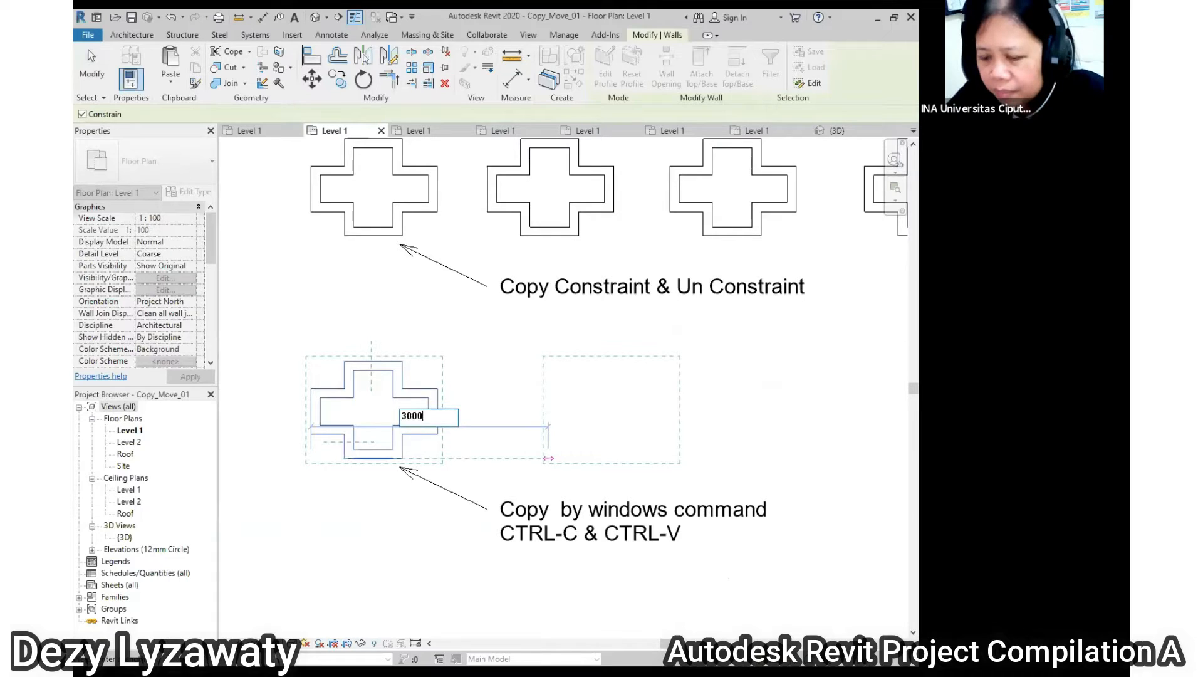
{"action": "type", "text": "000"}
{"action": "key", "text": "Return"}
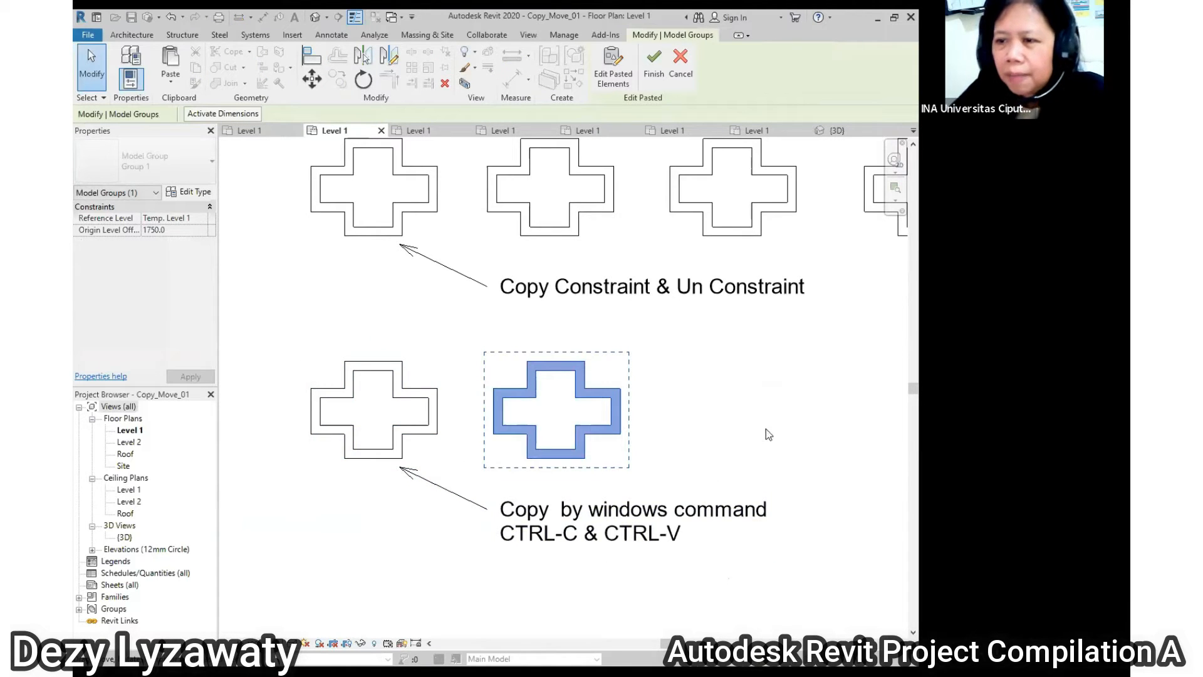
{"action": "left_click", "coordinate": [777, 426]}
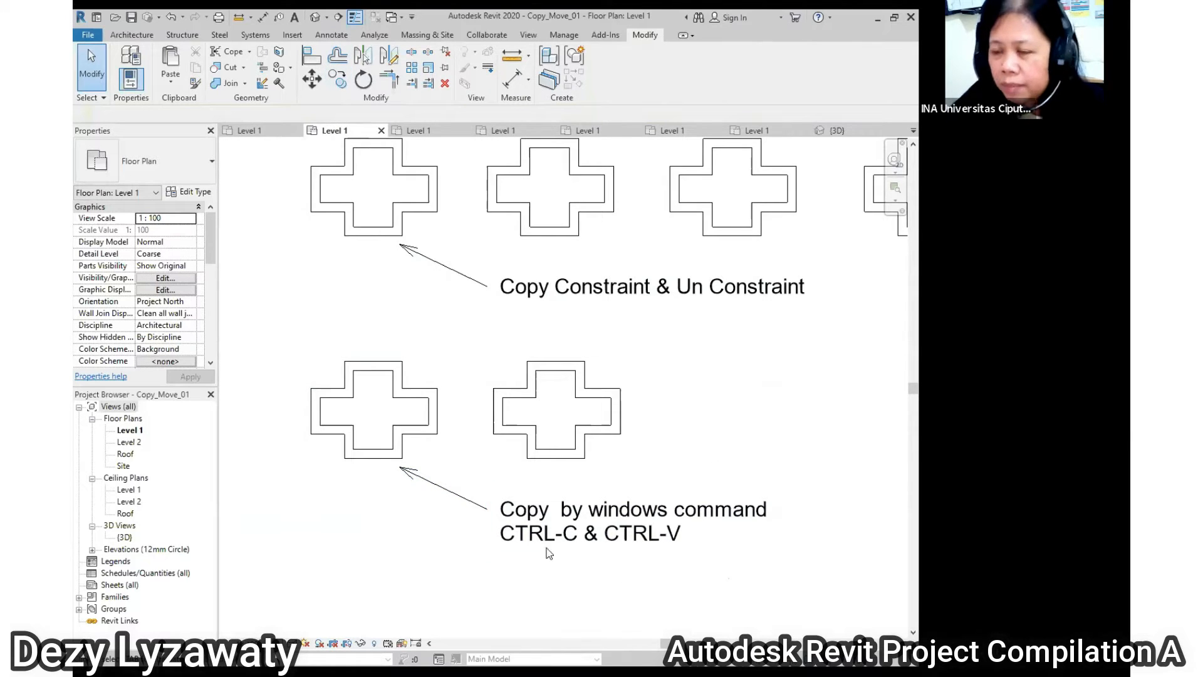
{"action": "left_click_drag", "start_coordinate": [481, 346], "coordinate": [659, 480]}
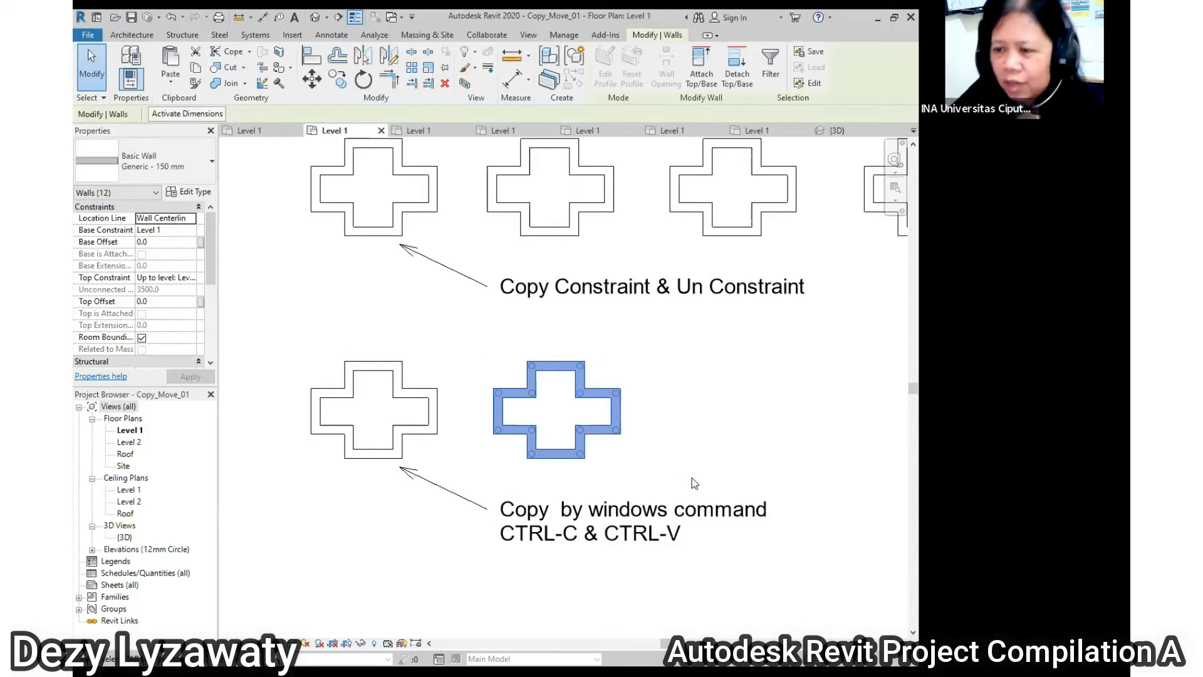
{"action": "left_click", "coordinate": [692, 477]}
{"action": "scroll", "coordinate": [691, 477], "scroll_direction": "down", "scroll_amount": 3}
{"action": "middle_click_drag", "start_coordinate": [773, 403], "coordinate": [719, 462]}
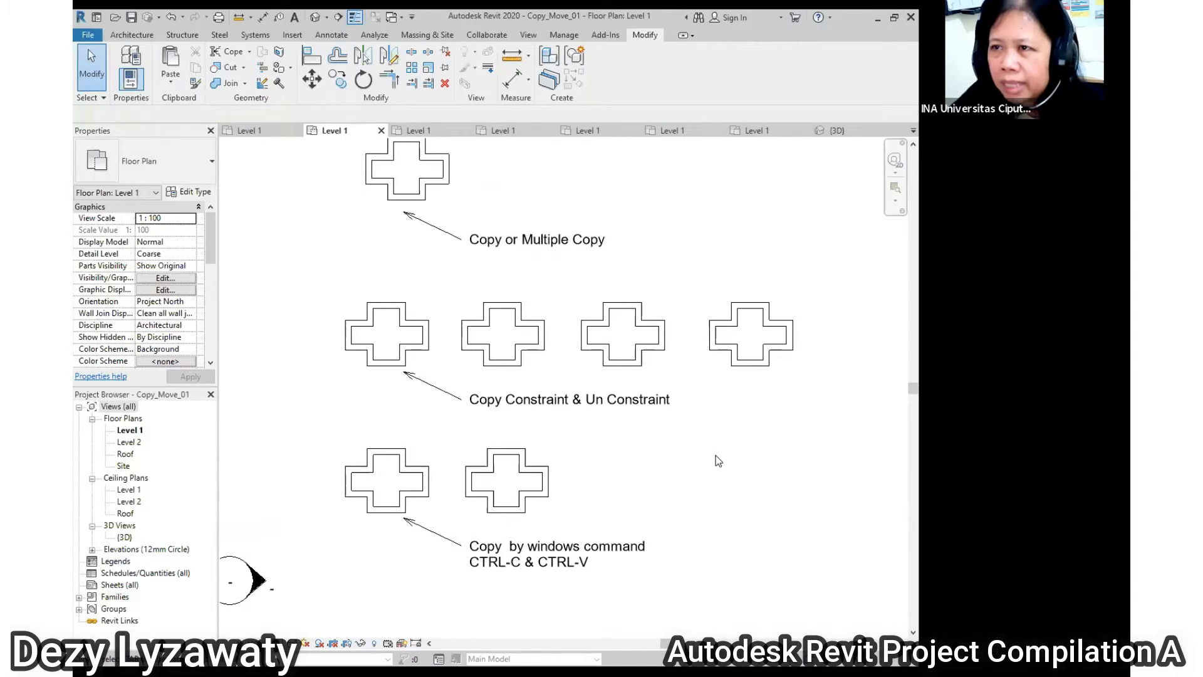
- Switch to the Level 1 floor plan of the Rotate_01 project
{"action": "left_click", "coordinate": [527, 36]}
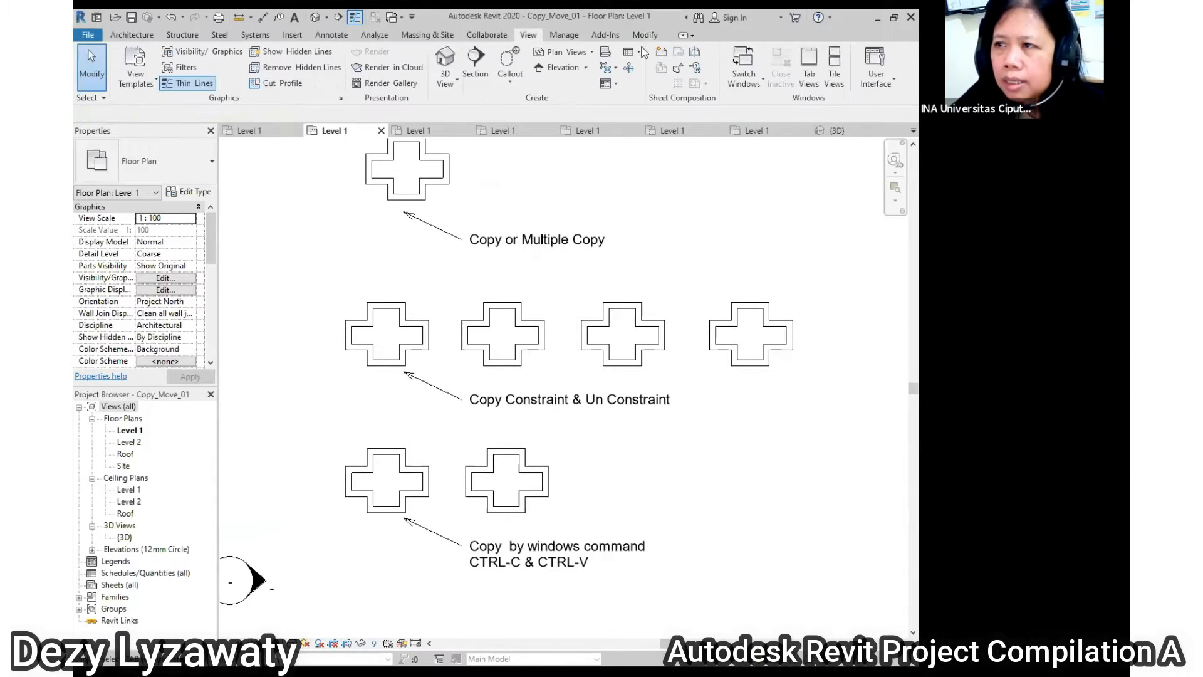
{"action": "left_click", "coordinate": [762, 85]}
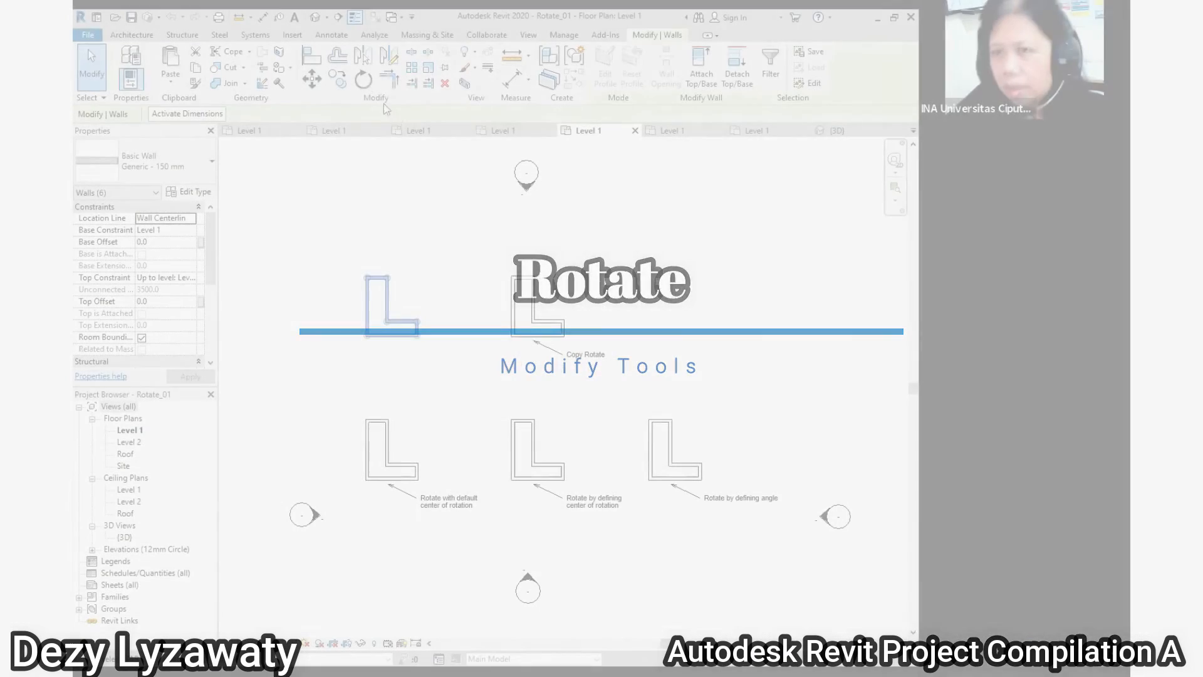
- Rotate the upper-left L-shaped wall group about 56° counterclockwise around its default center, measured from a horizontal start ray
{"action": "left_click", "coordinate": [363, 80]}
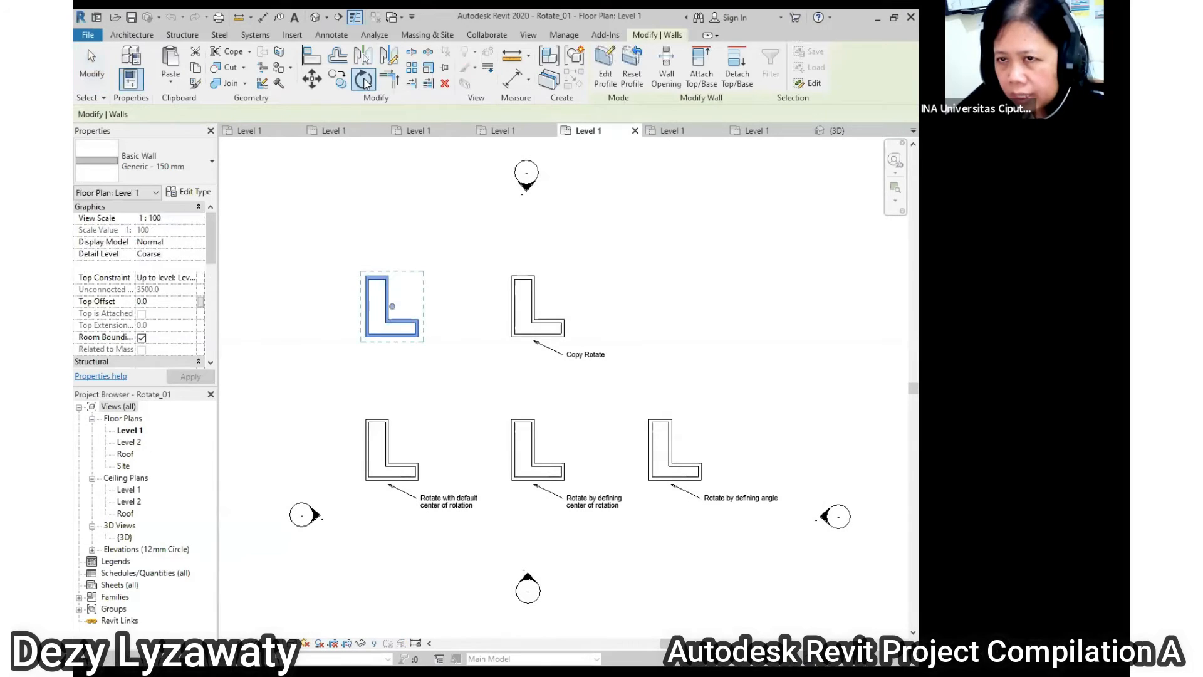
{"action": "left_click", "coordinate": [468, 273]}
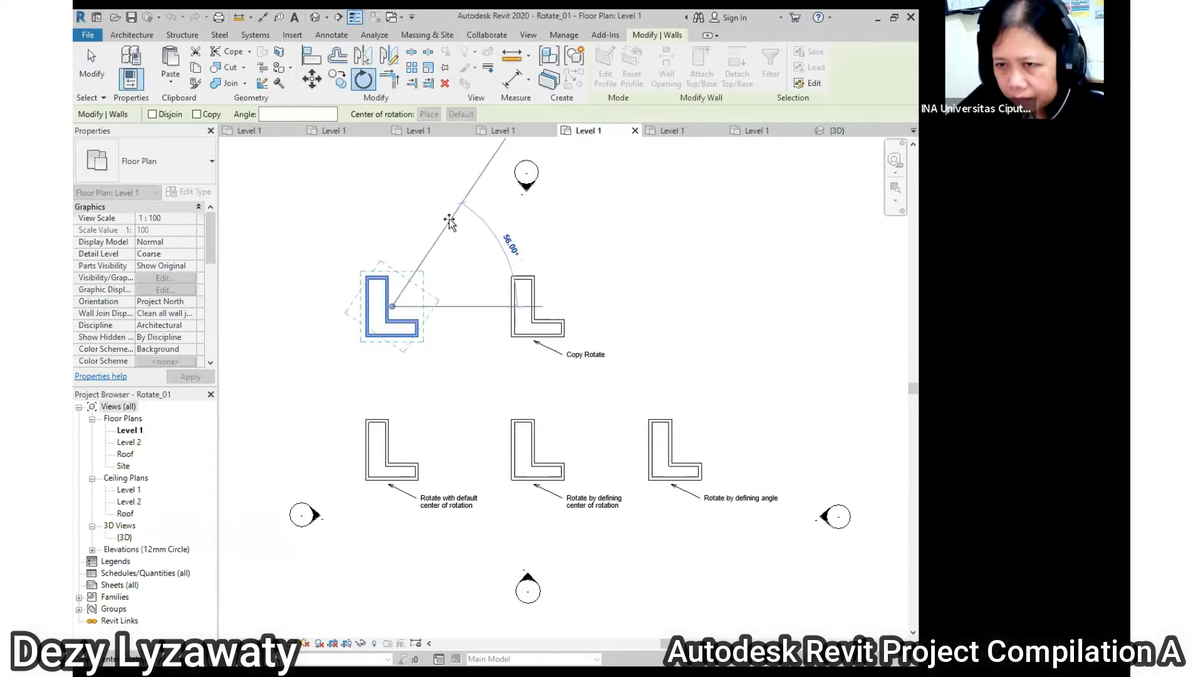
{"action": "left_click", "coordinate": [449, 224]}
{"action": "left_click", "coordinate": [494, 262]}
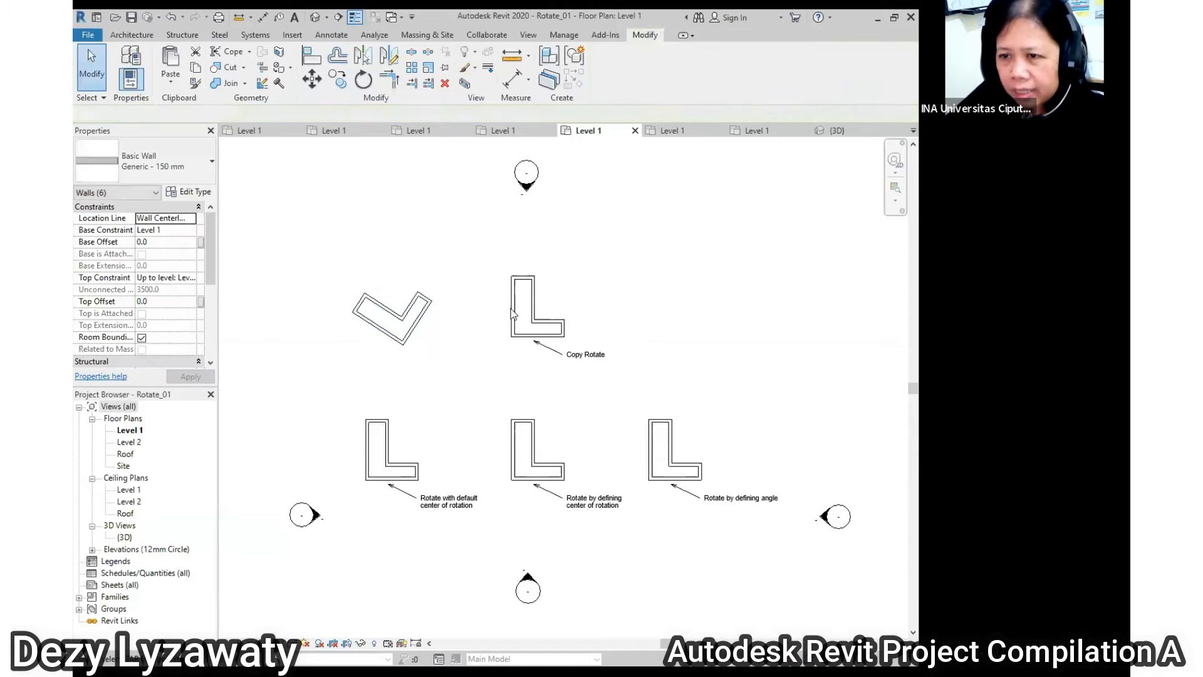
- Check where Rotate places the default center for the two upper L-shaped wall groups together, and for those plus the two below
{"action": "middle_click_drag", "start_coordinate": [483, 403], "coordinate": [486, 382]}
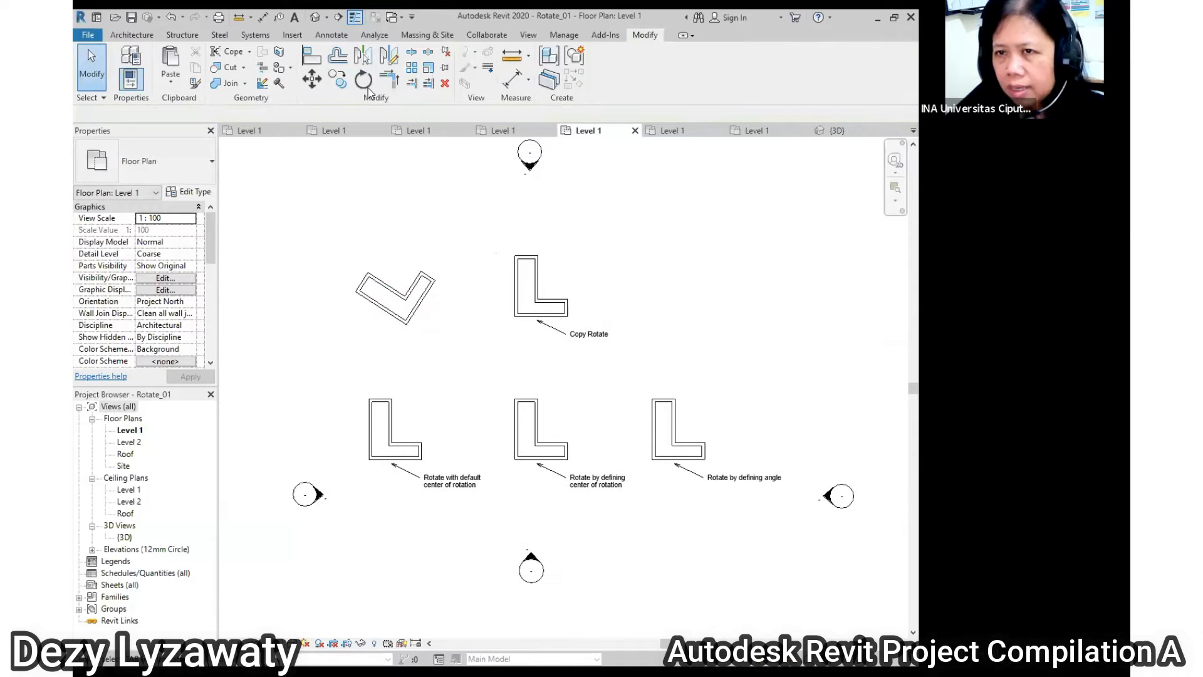
{"action": "left_click_drag", "start_coordinate": [332, 205], "coordinate": [511, 326]}
{"action": "left_click_drag", "start_coordinate": [307, 207], "coordinate": [593, 331]}
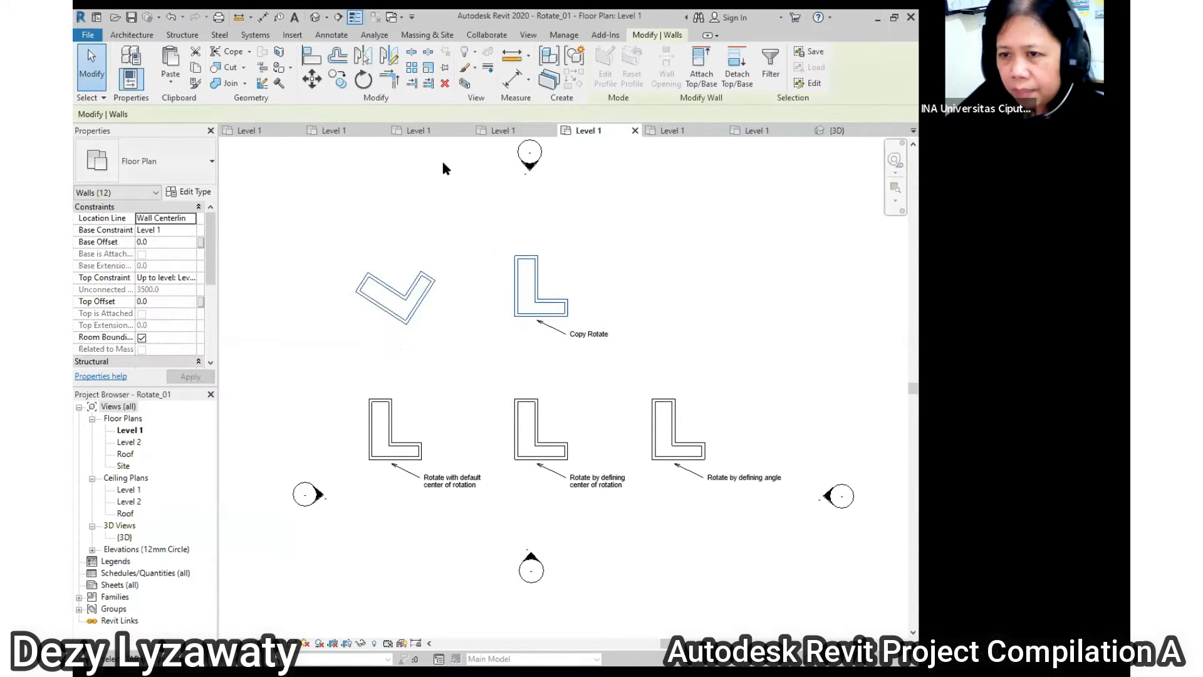
{"action": "left_click", "coordinate": [368, 81]}
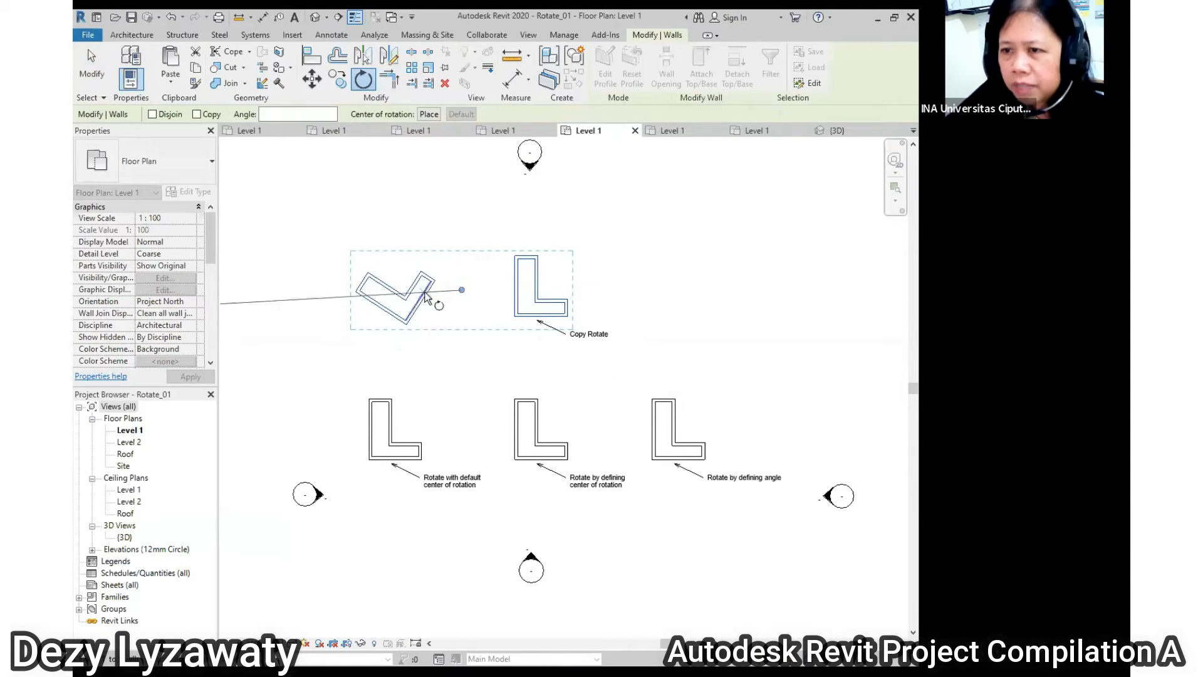
{"action": "key", "text": "Escape"}
{"action": "key", "text": "Escape"}
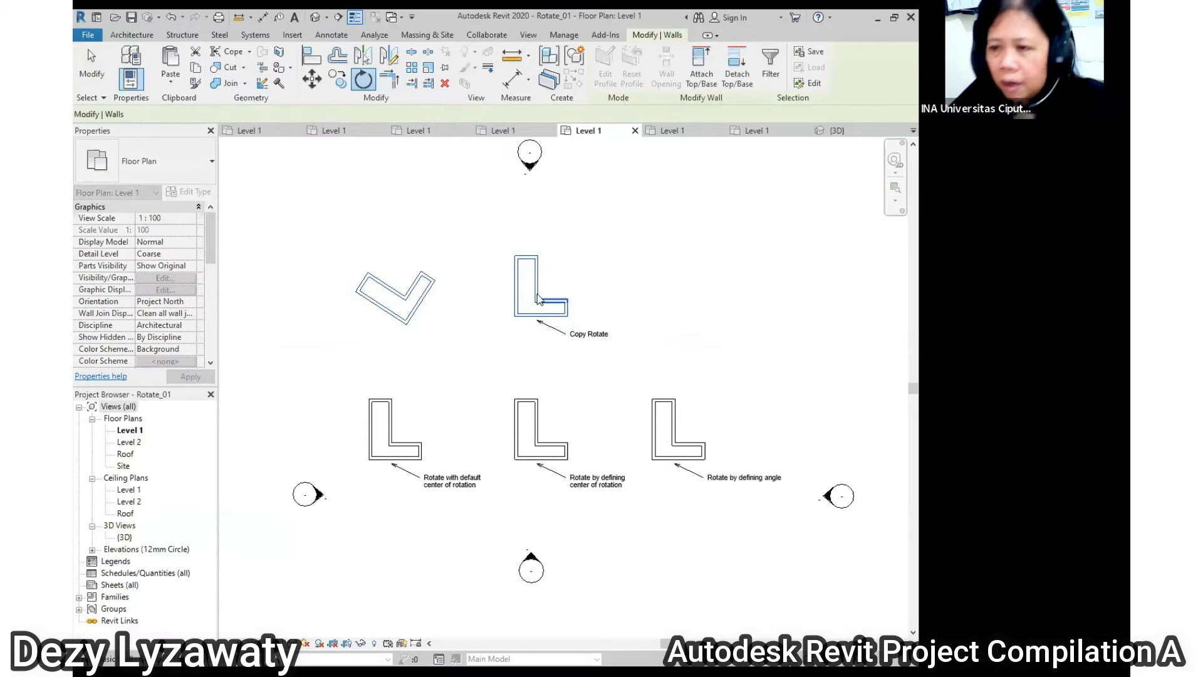
{"action": "left_click_drag", "start_coordinate": [316, 203], "coordinate": [611, 492]}
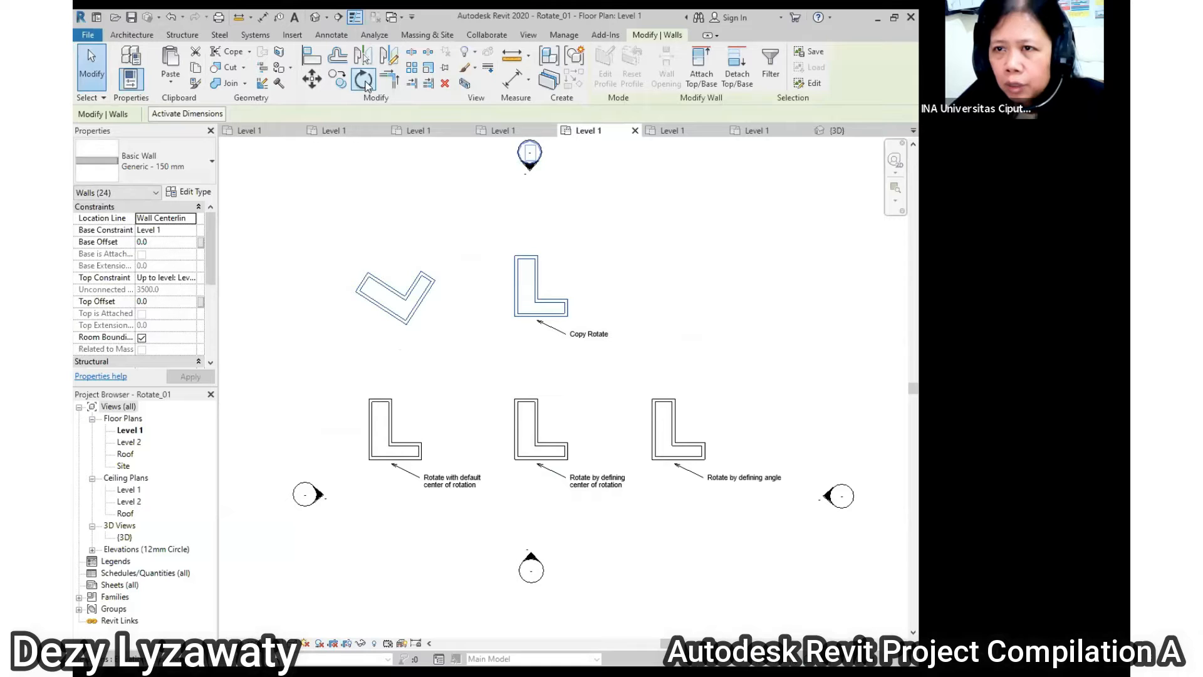
{"action": "left_click", "coordinate": [363, 82]}
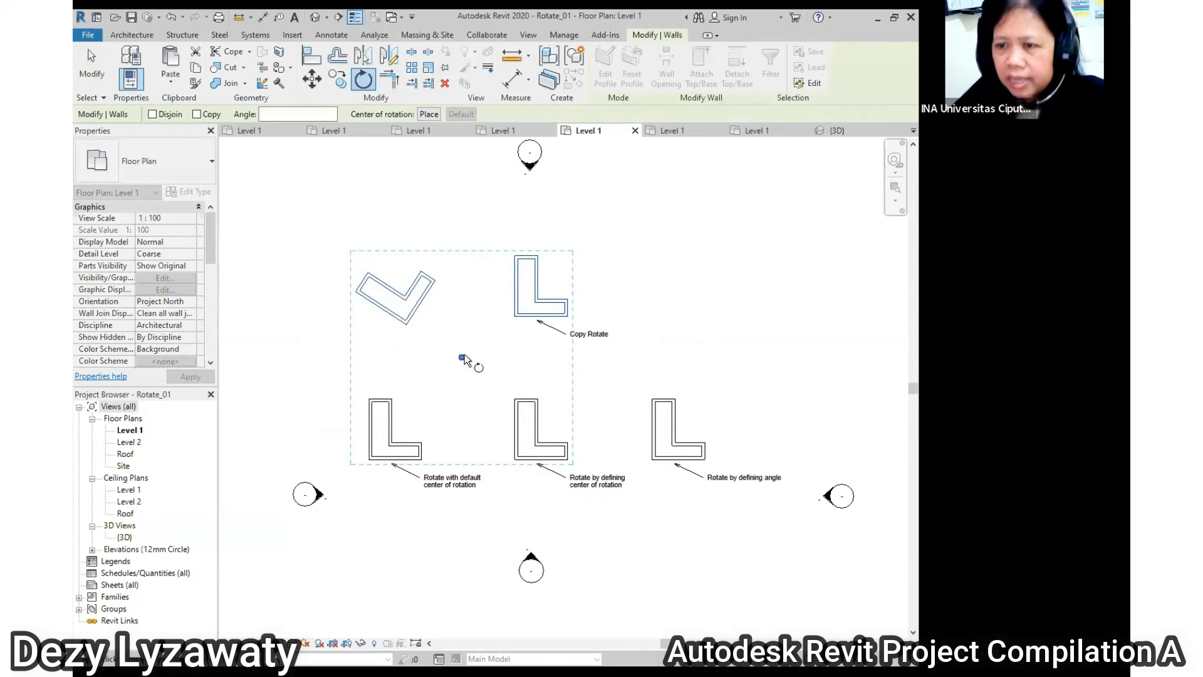
{"action": "key", "text": "Escape"}
{"action": "key", "text": "Escape"}
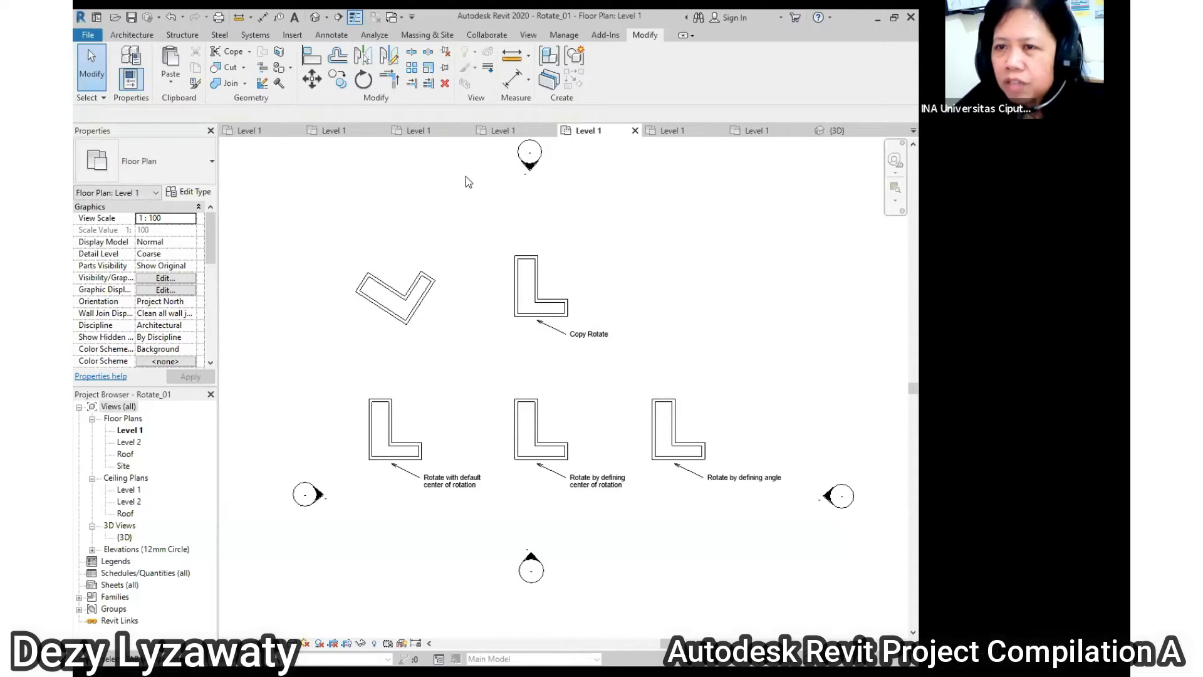
- Rotate the tilted L-shaped wall group about 75° counterclockwise, with the center of rotation placed at its lowest outer corner
{"action": "scroll", "coordinate": [369, 250], "scroll_direction": "up", "scroll_amount": 5}
{"action": "middle_click_drag", "start_coordinate": [531, 443], "coordinate": [508, 383]}
{"action": "left_click_drag", "start_coordinate": [281, 227], "coordinate": [602, 471]}
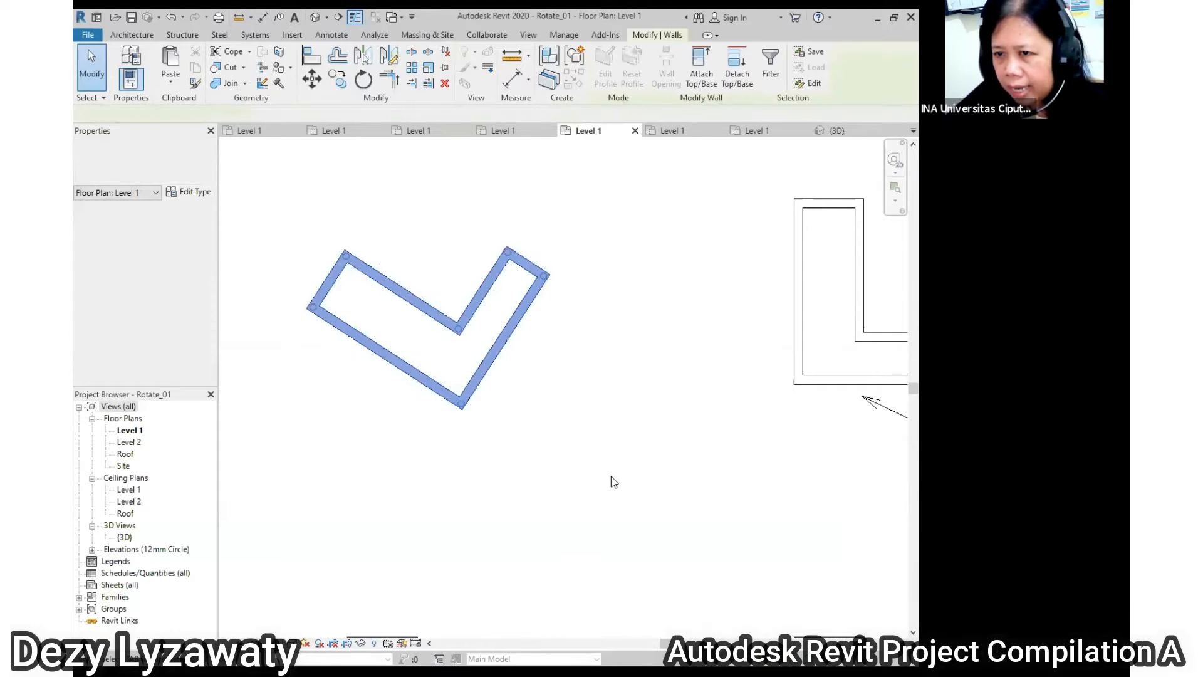
{"action": "left_click", "coordinate": [364, 80]}
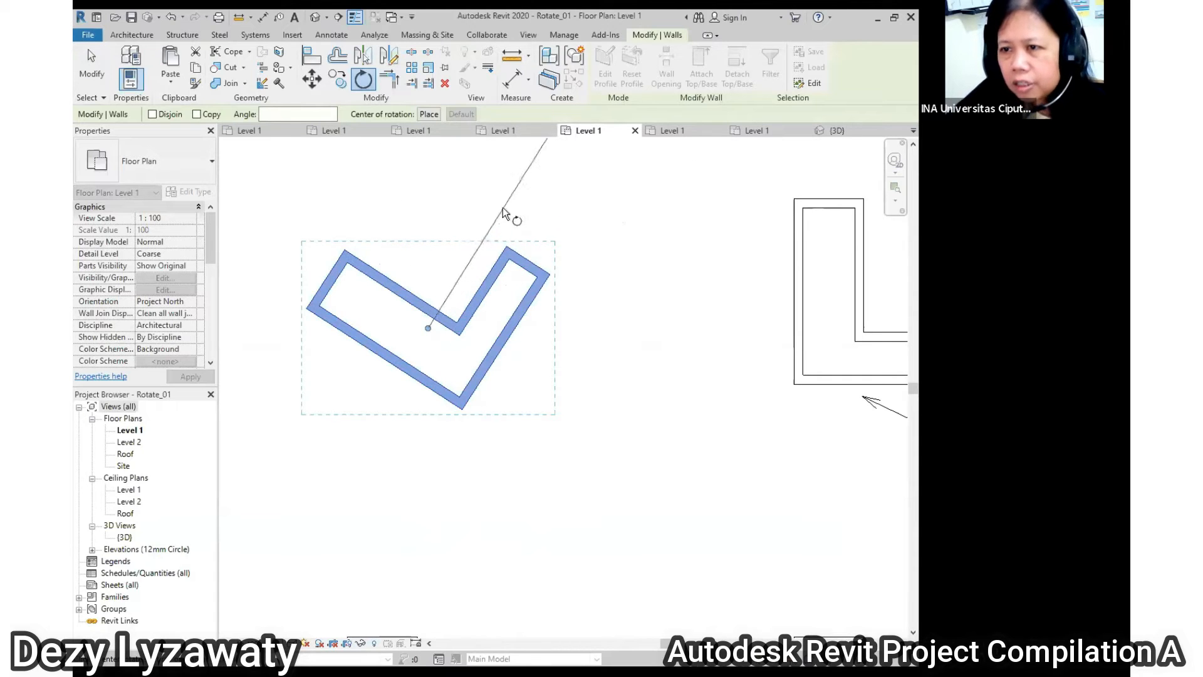
{"action": "left_click", "coordinate": [429, 329]}
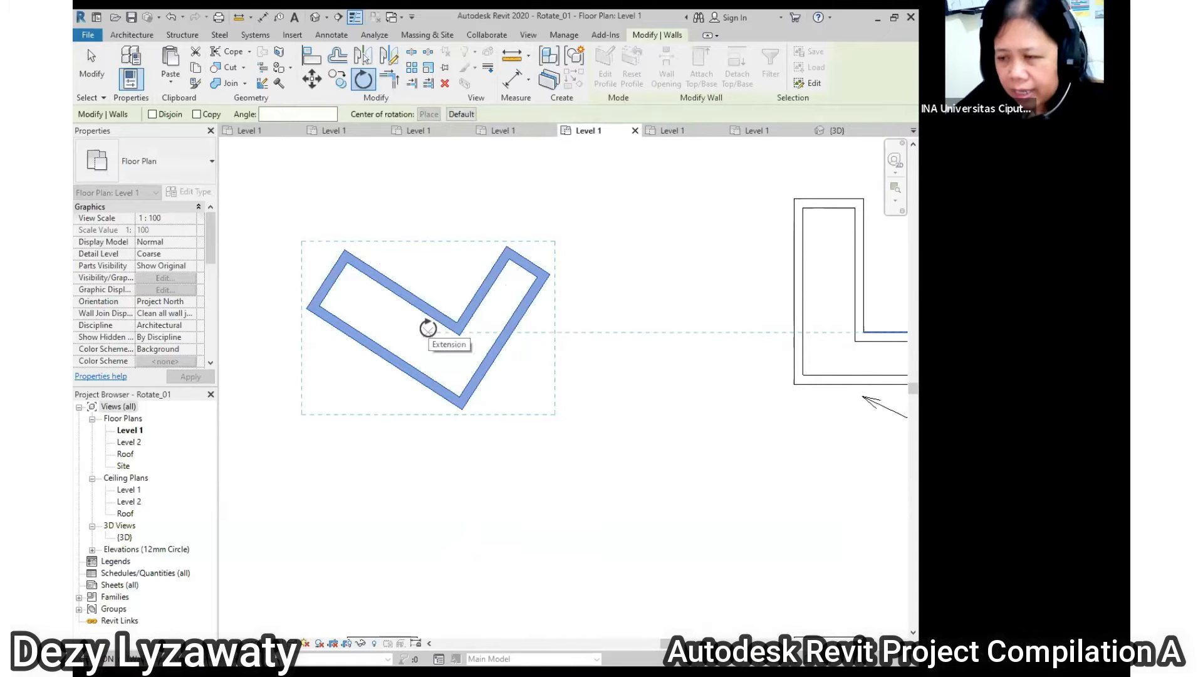
{"action": "left_click_drag", "start_coordinate": [428, 329], "coordinate": [462, 407]}
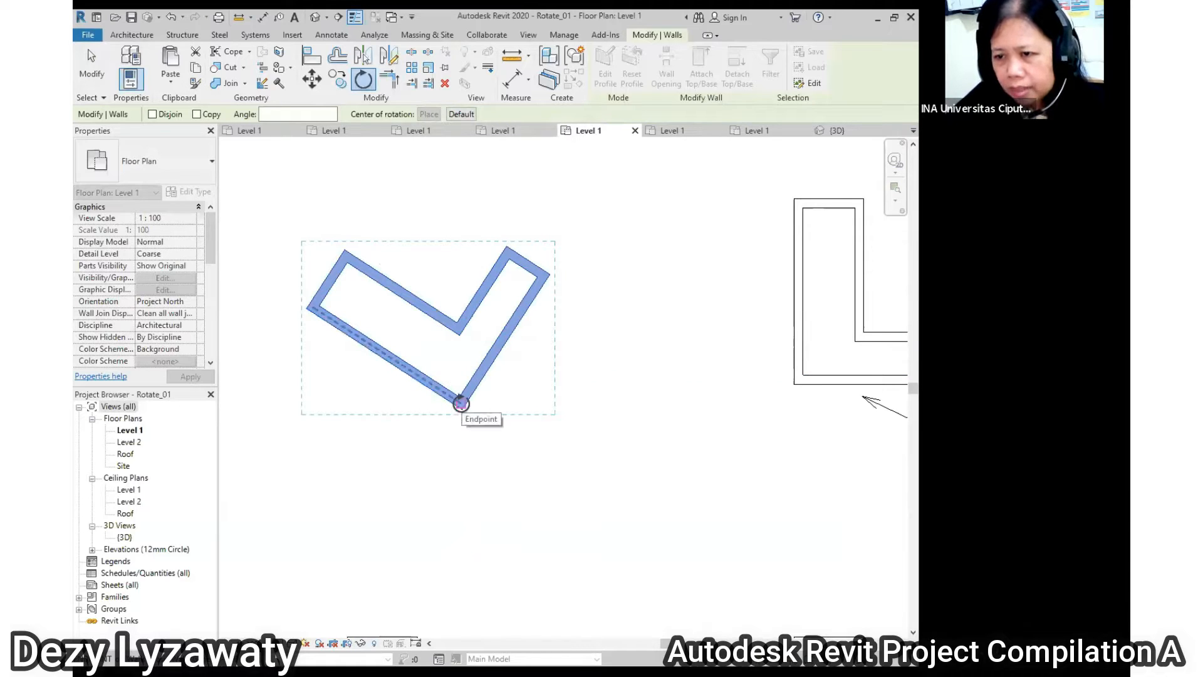
{"action": "left_click_drag", "start_coordinate": [461, 403], "coordinate": [464, 406]}
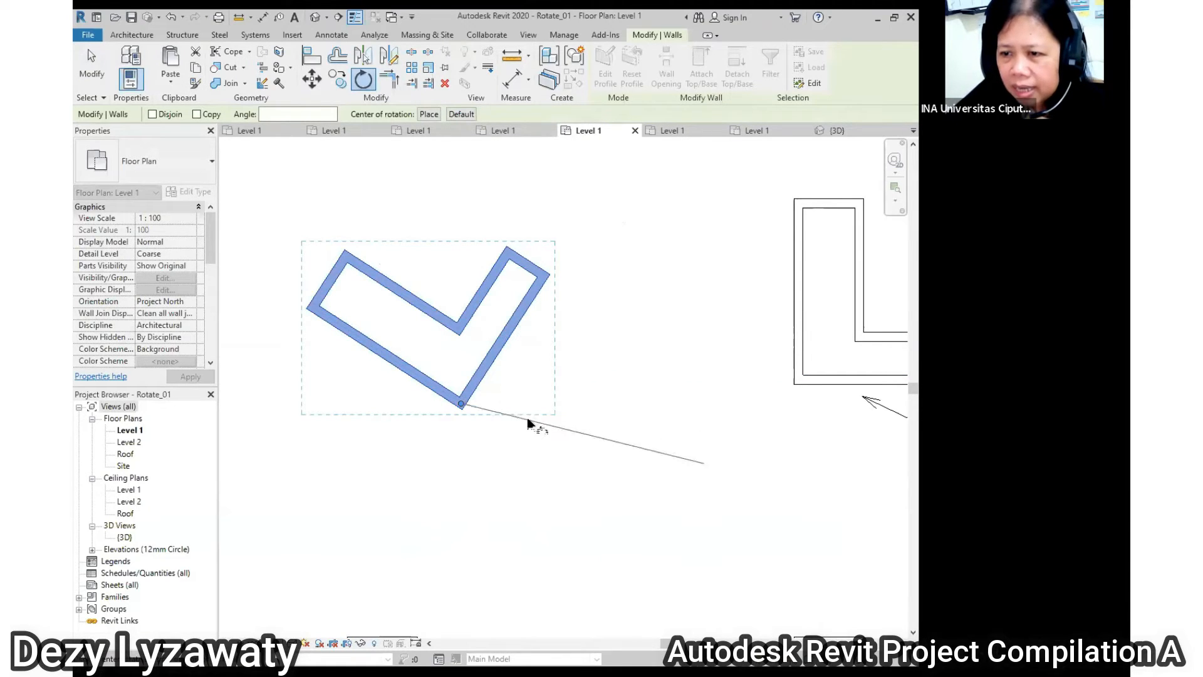
{"action": "left_click", "coordinate": [640, 418]}
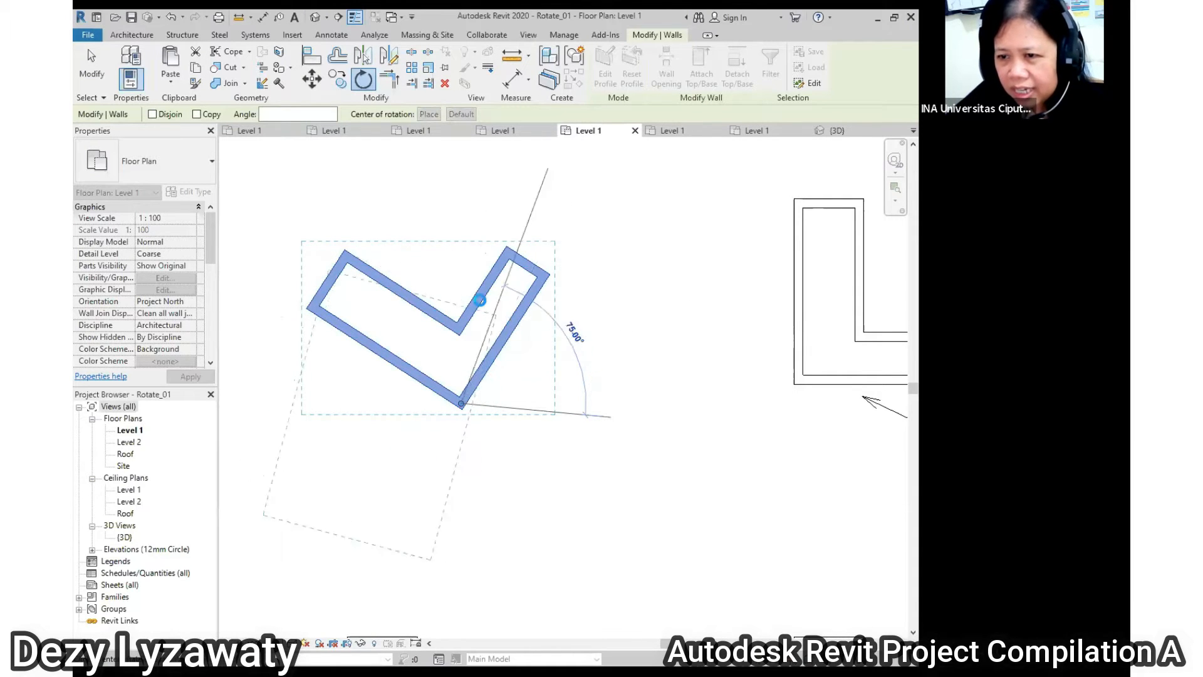
{"action": "left_click", "coordinate": [474, 374]}
{"action": "scroll", "coordinate": [472, 376], "scroll_direction": "down", "scroll_amount": 2}
{"action": "key", "text": "Escape"}
- Rotate the L-shaped wall group at the "Copy Rotate" note 30° counterclockwise around its lower-left corner, from a horizontal start ray
{"action": "scroll", "coordinate": [459, 226], "scroll_direction": "up", "scroll_amount": 2}
{"action": "left_click_drag", "start_coordinate": [432, 211], "coordinate": [678, 434]}
{"action": "key", "text": "r"}
{"action": "key", "text": "o"}
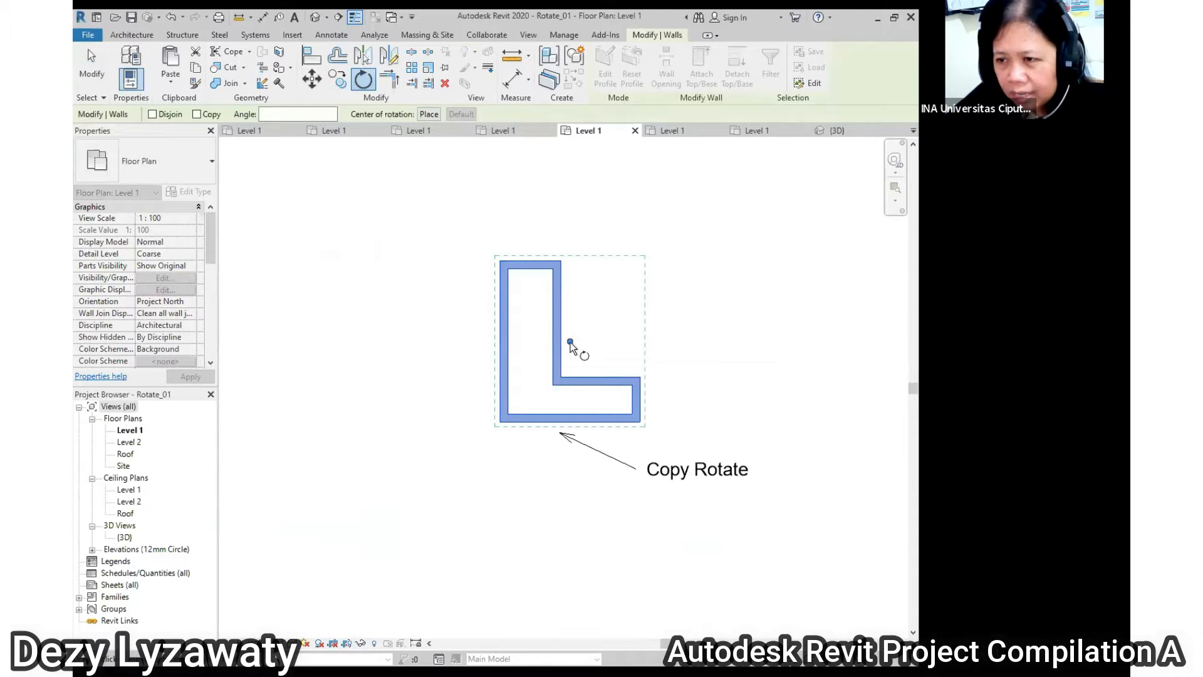
{"action": "left_click_drag", "start_coordinate": [569, 343], "coordinate": [503, 417]}
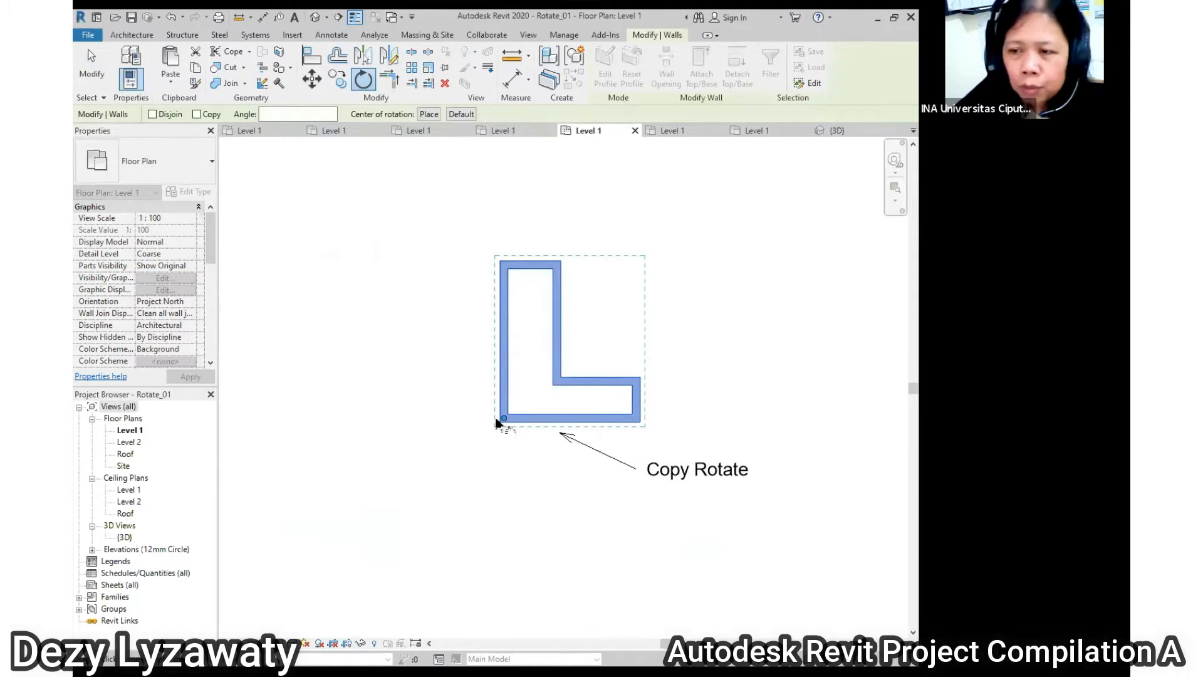
{"action": "left_click", "coordinate": [804, 431]}
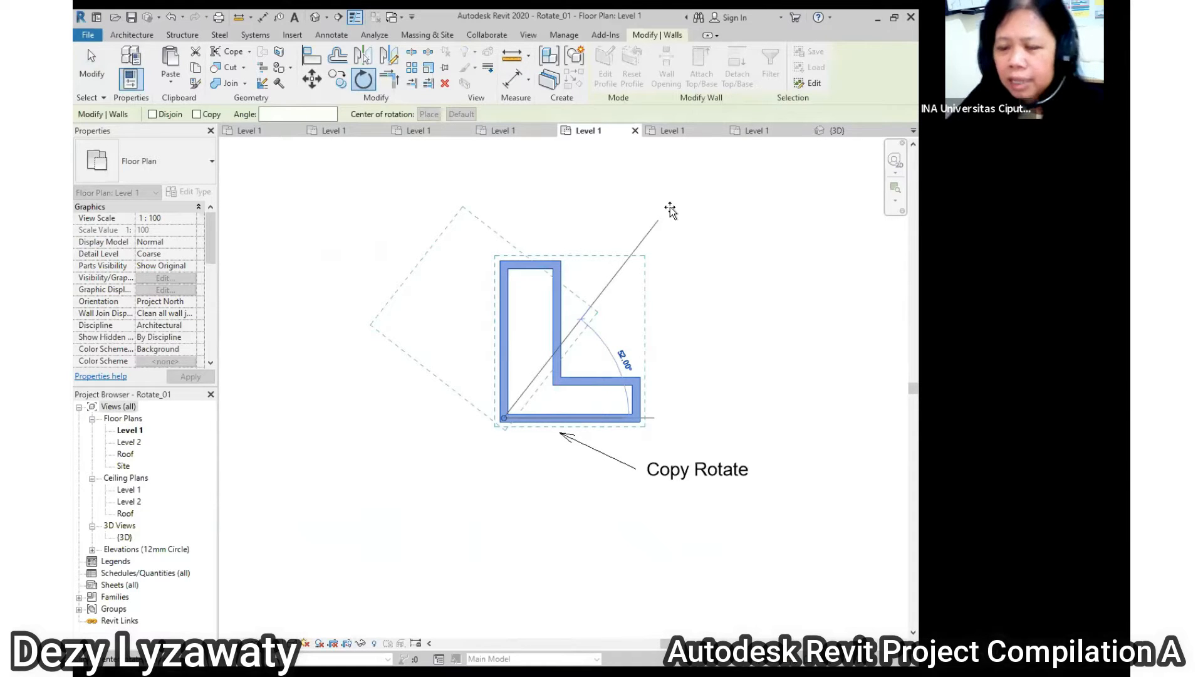
{"action": "type", "text": "45"}
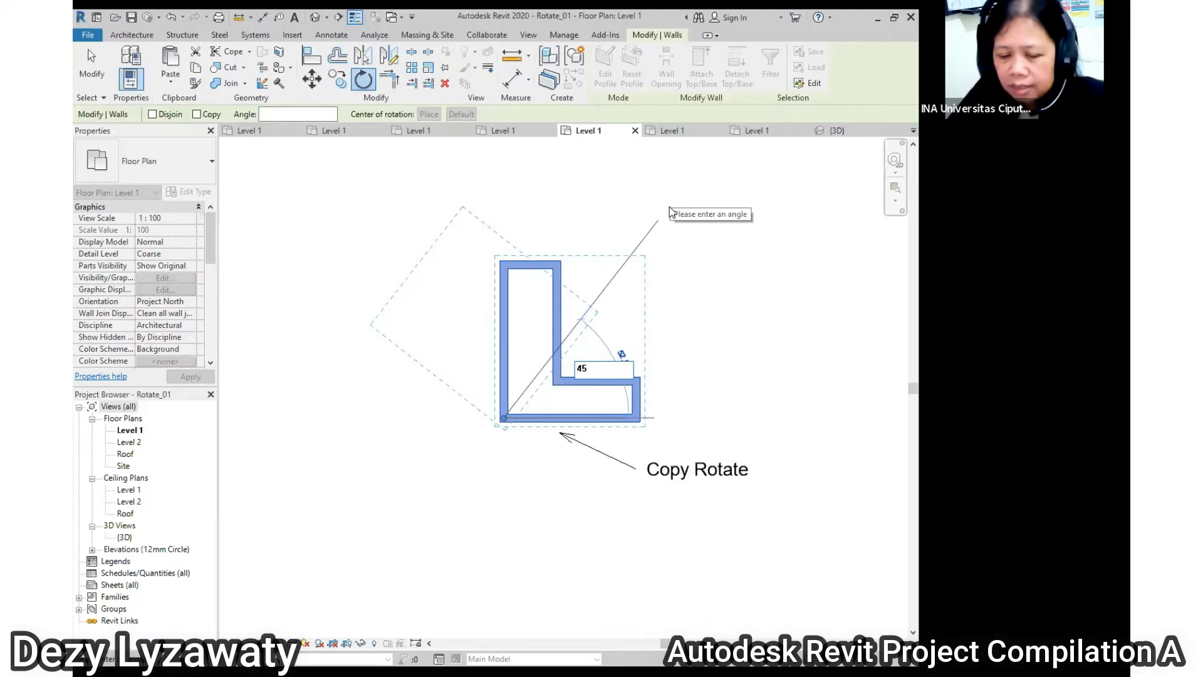
{"action": "key", "text": "BackSpace"}
{"action": "key", "text": "BackSpace"}
{"action": "type", "text": "3"}
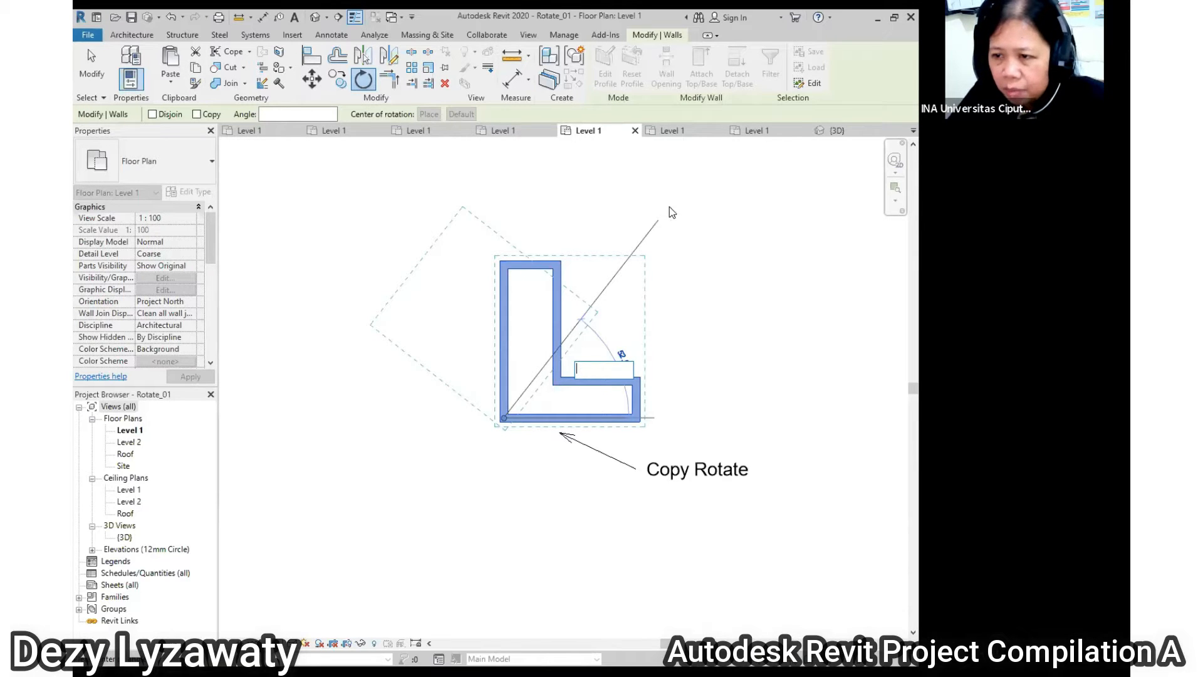
{"action": "type", "text": "0"}
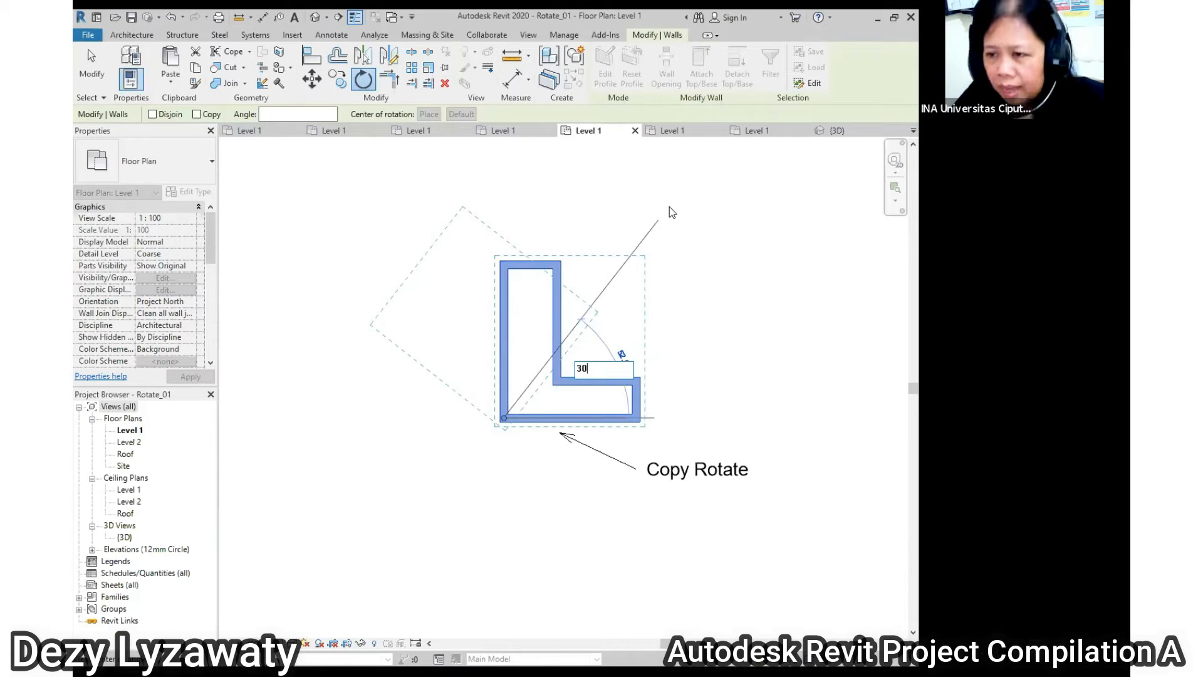
{"action": "key", "text": "Return"}
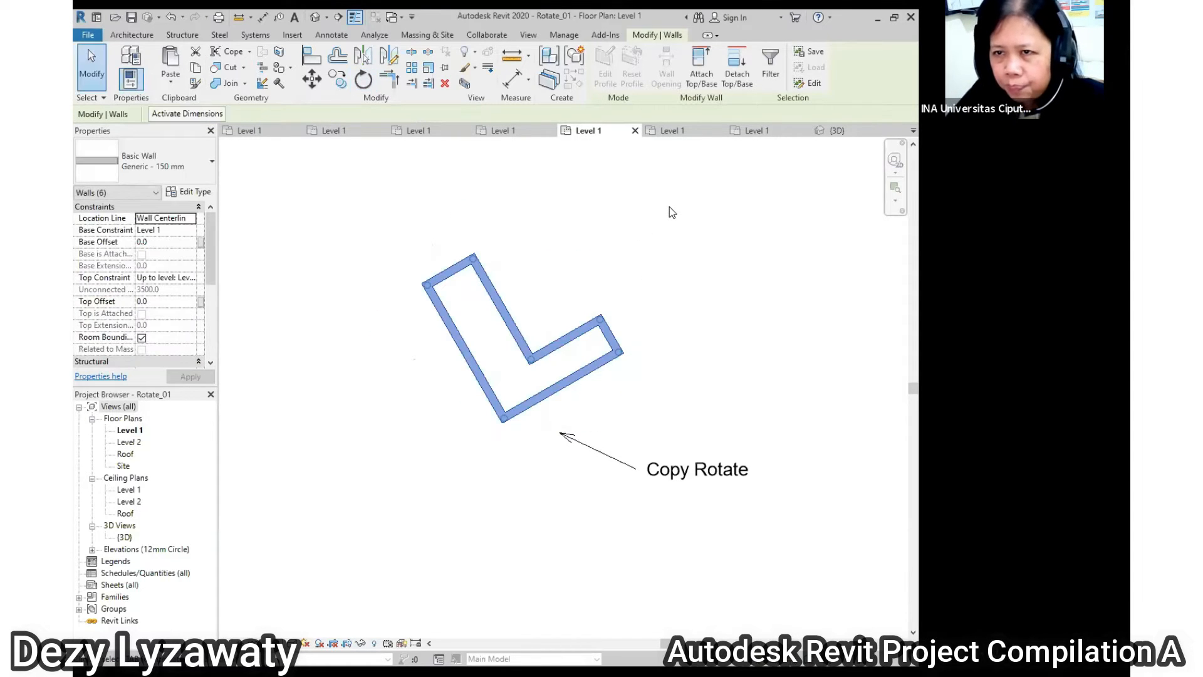
- Rotate a copy of the tilted L-shaped wall group at the "Copy Rotate" note about 50° counterclockwise around its lowest corner
{"action": "left_click", "coordinate": [669, 207]}
{"action": "scroll", "coordinate": [665, 261], "scroll_direction": "down", "scroll_amount": 5}
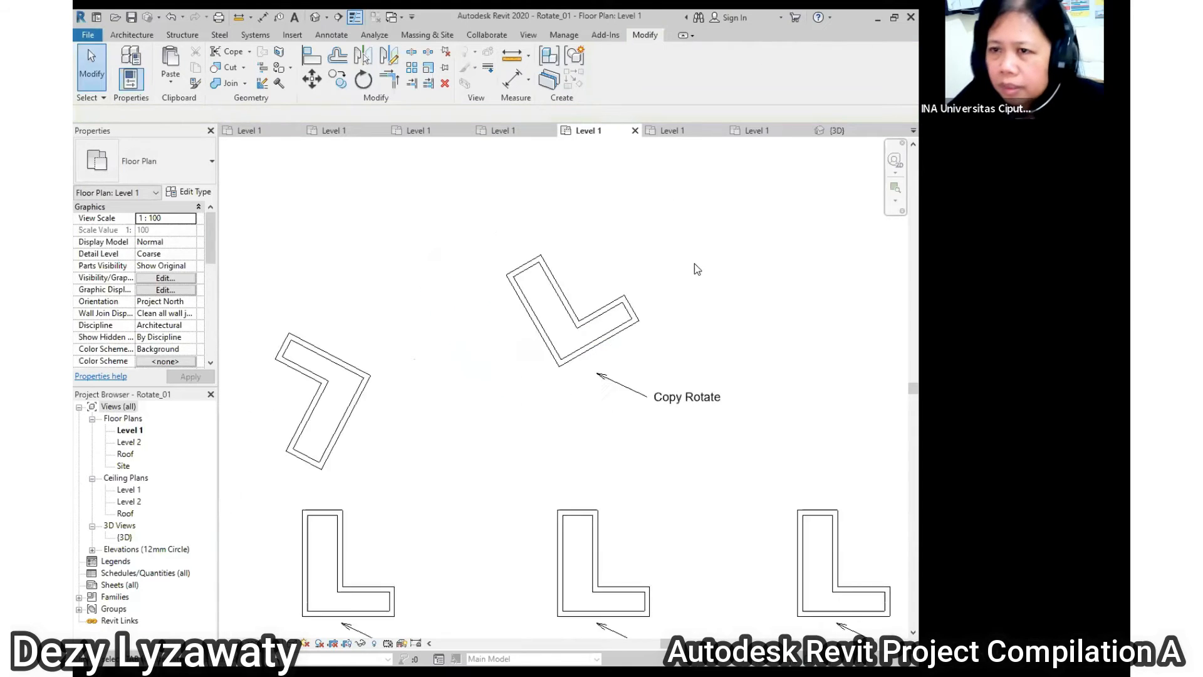
{"action": "scroll", "coordinate": [636, 292], "scroll_direction": "up", "scroll_amount": 4}
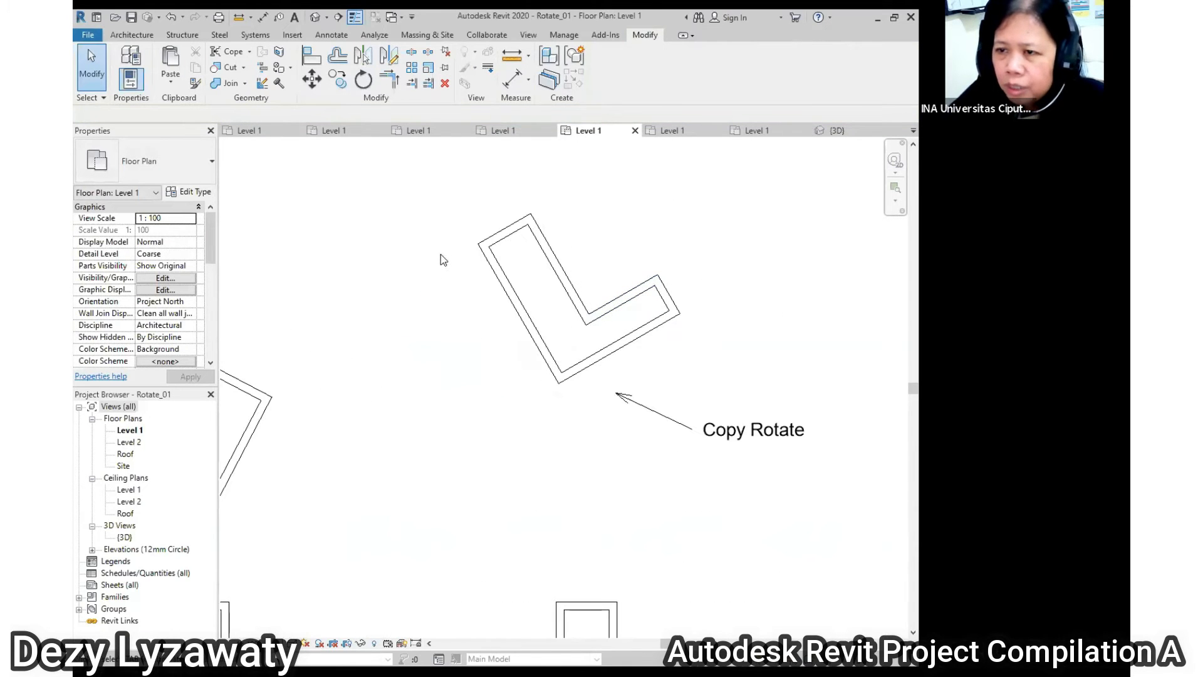
{"action": "left_click_drag", "start_coordinate": [442, 206], "coordinate": [731, 400]}
{"action": "left_click", "coordinate": [364, 79]}
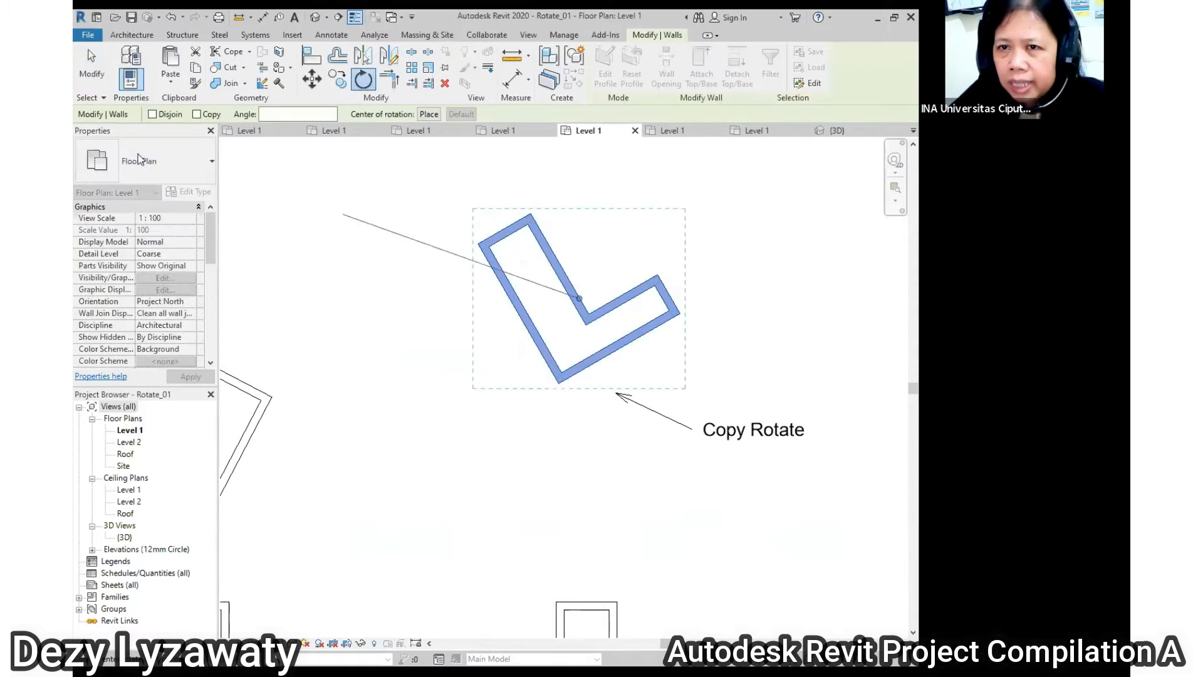
{"action": "left_click", "coordinate": [198, 114]}
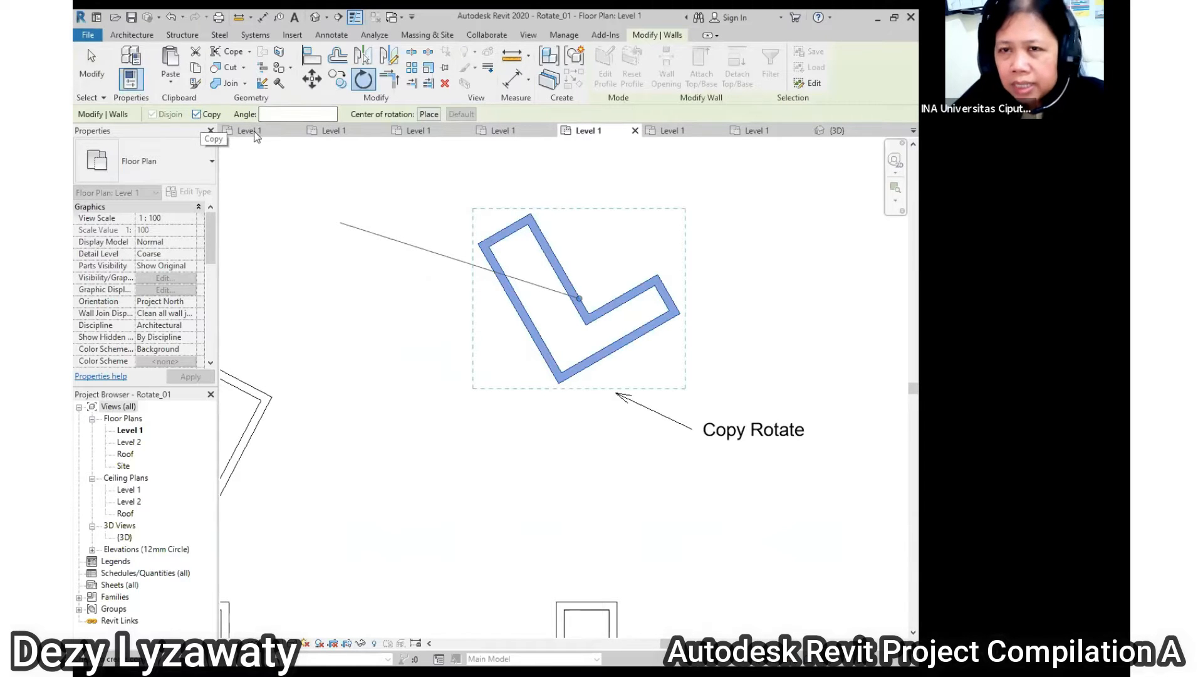
{"action": "left_click_drag", "start_coordinate": [580, 309], "coordinate": [560, 377]}
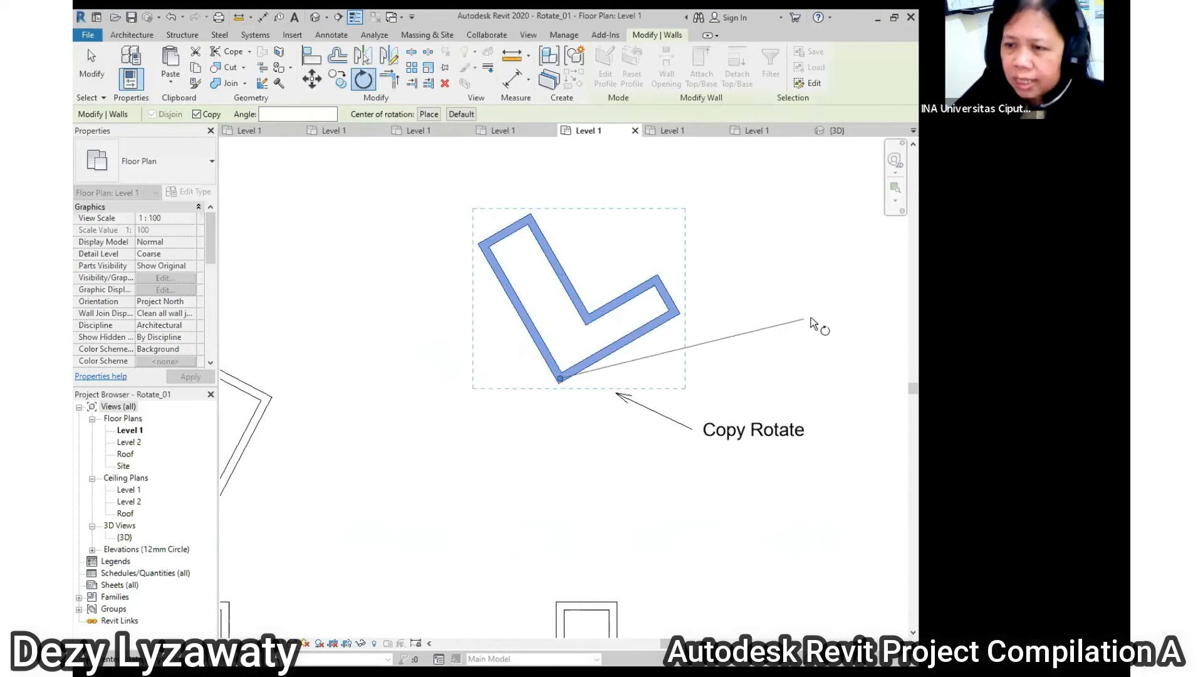
{"action": "left_click", "coordinate": [797, 248]}
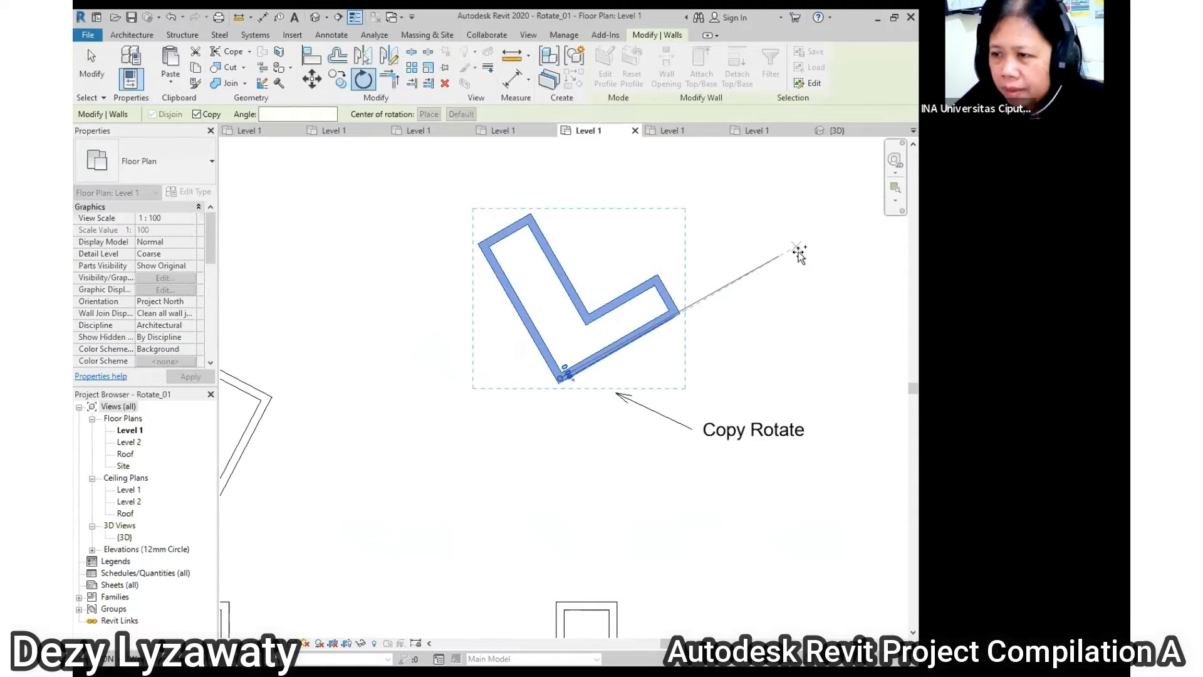
{"action": "left_click", "coordinate": [602, 178]}
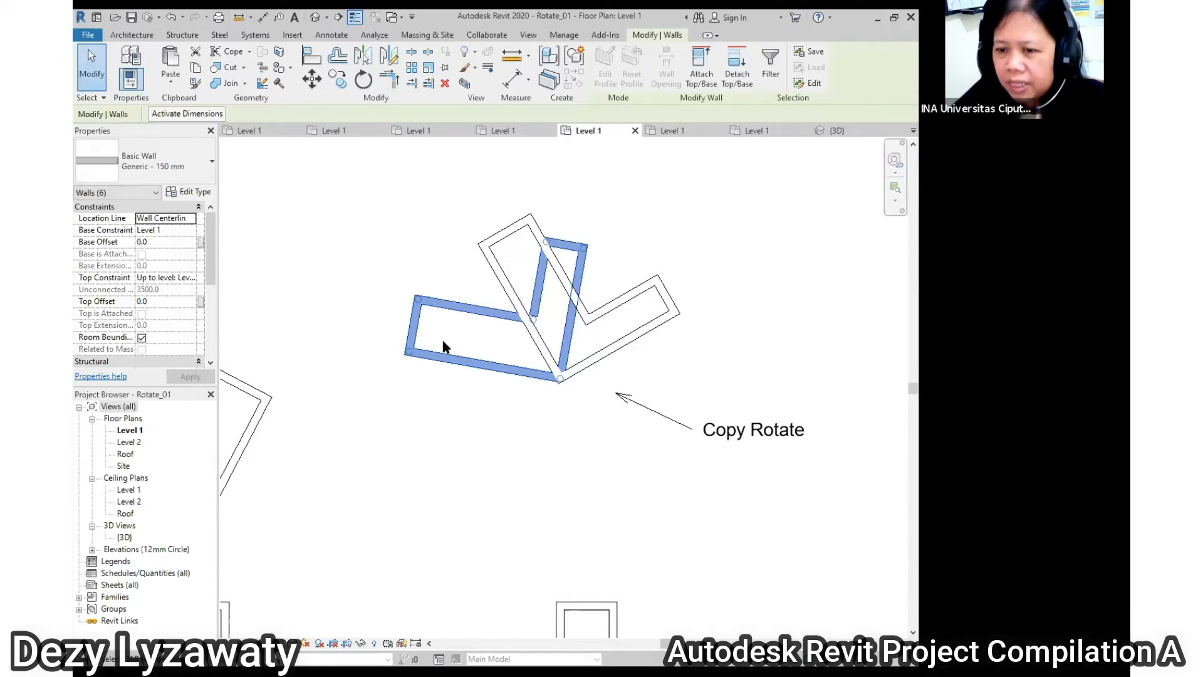
{"action": "left_click", "coordinate": [811, 277]}
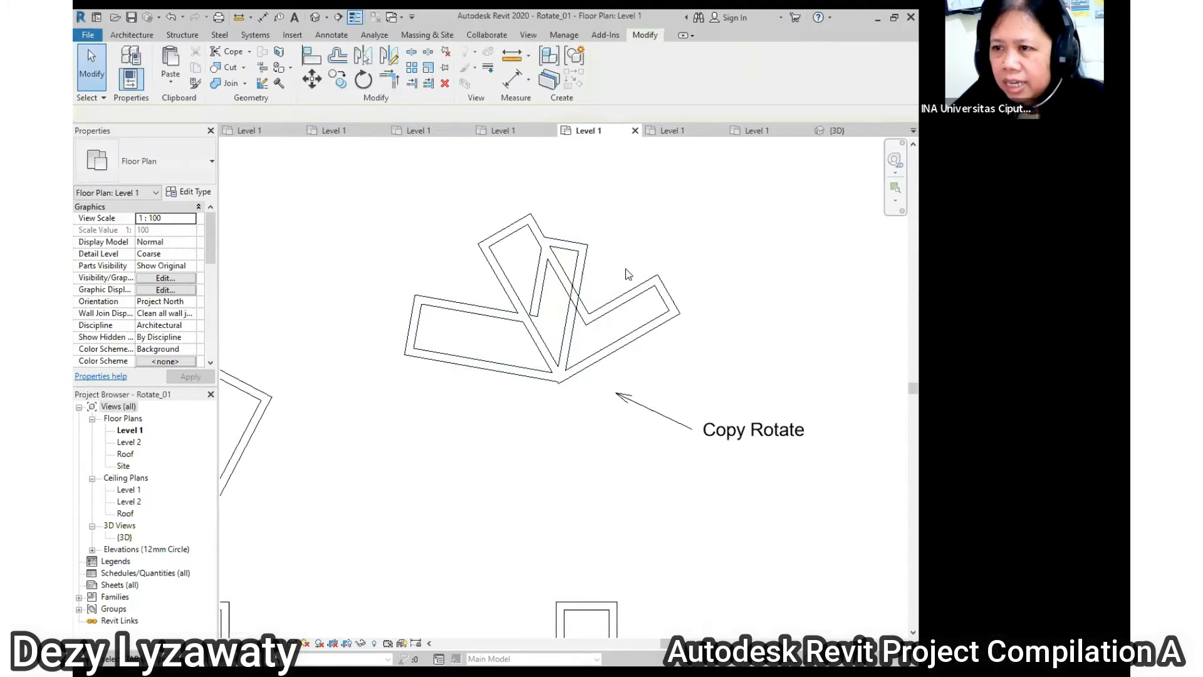
- Switch to the Level 1 floor plan of the Trim_01 project
{"action": "scroll", "coordinate": [620, 274], "scroll_direction": "down", "scroll_amount": 3}
{"action": "middle_click_drag", "start_coordinate": [630, 288], "coordinate": [572, 320]}
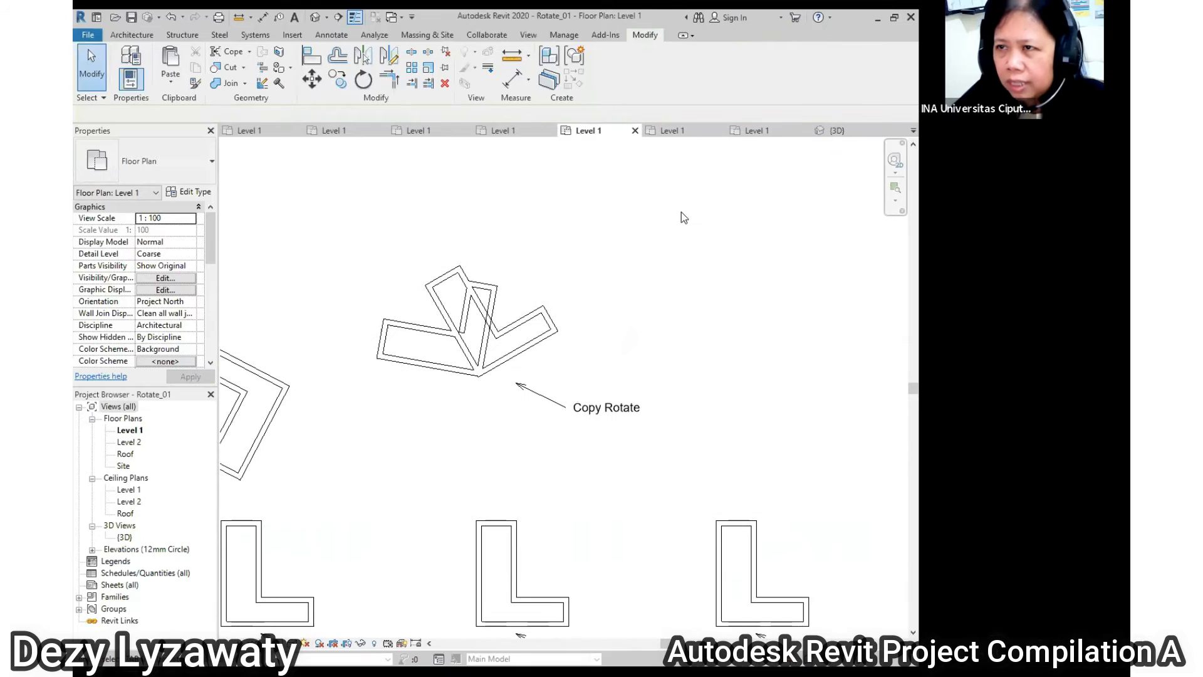
{"action": "left_click", "coordinate": [532, 37]}
{"action": "left_click", "coordinate": [760, 78]}
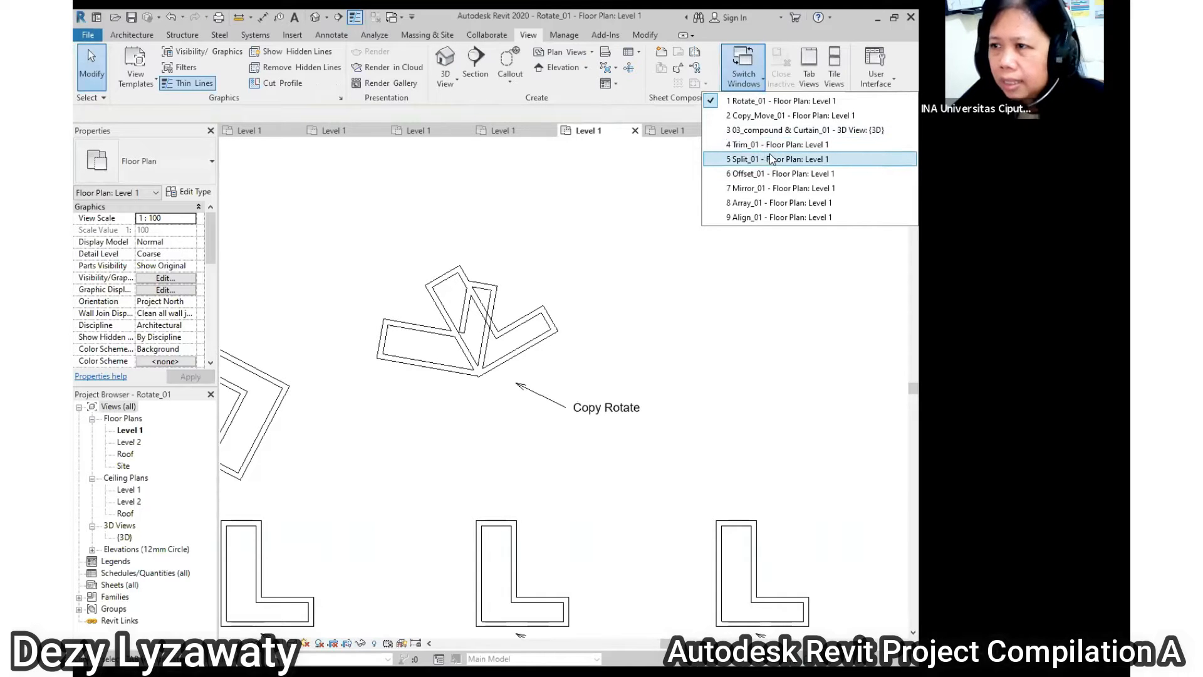
{"action": "left_click", "coordinate": [777, 145]}
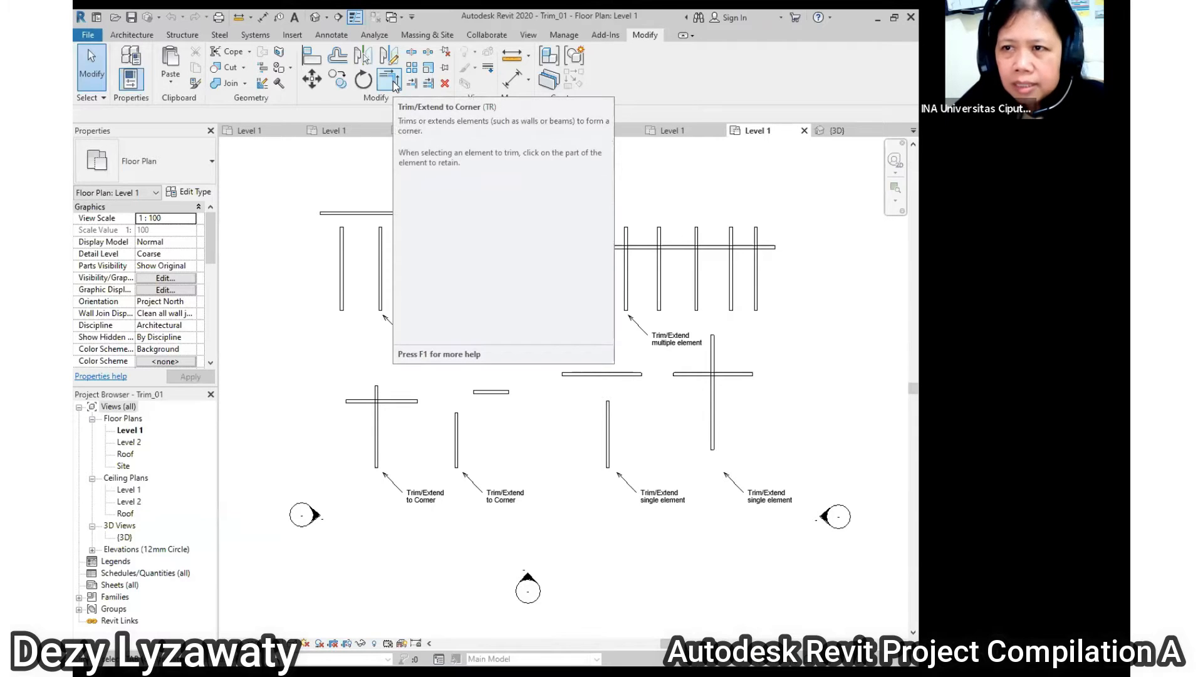
- Use Trim/Extend to Corner on the crossing walls, keeping their right and lower parts, and on the separate wall pair beside them
{"action": "left_click", "coordinate": [388, 80]}
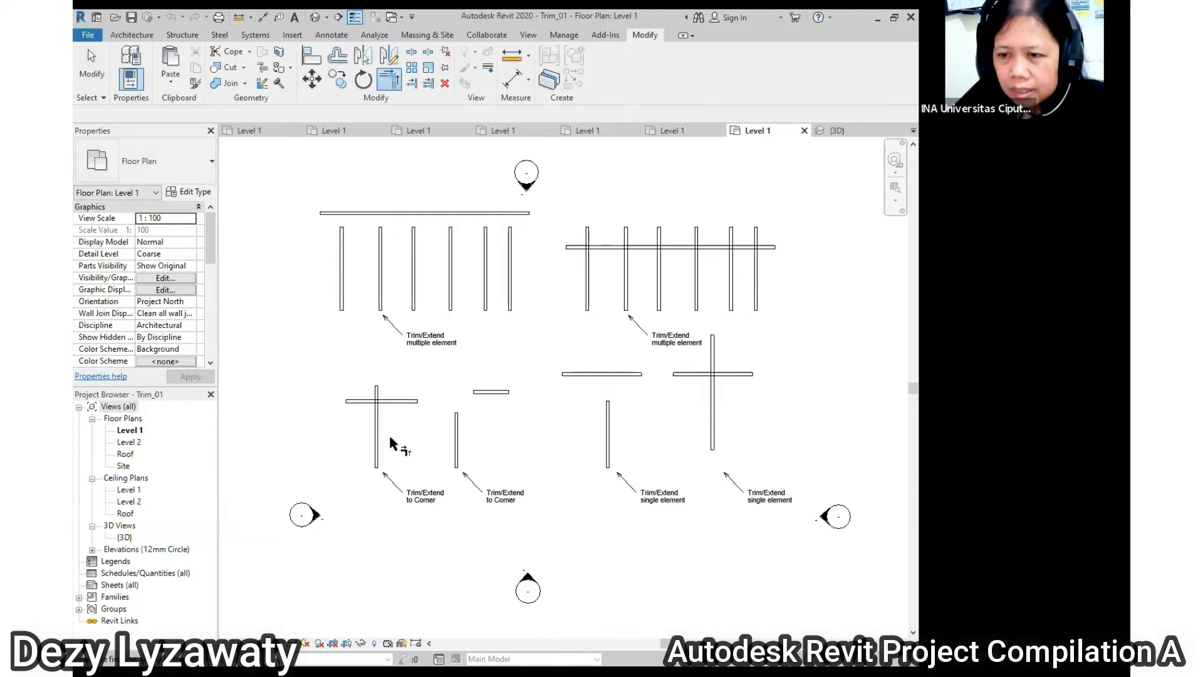
{"action": "scroll", "coordinate": [389, 434], "scroll_direction": "up", "scroll_amount": 5}
{"action": "scroll", "coordinate": [394, 423], "scroll_direction": "up", "scroll_amount": 3}
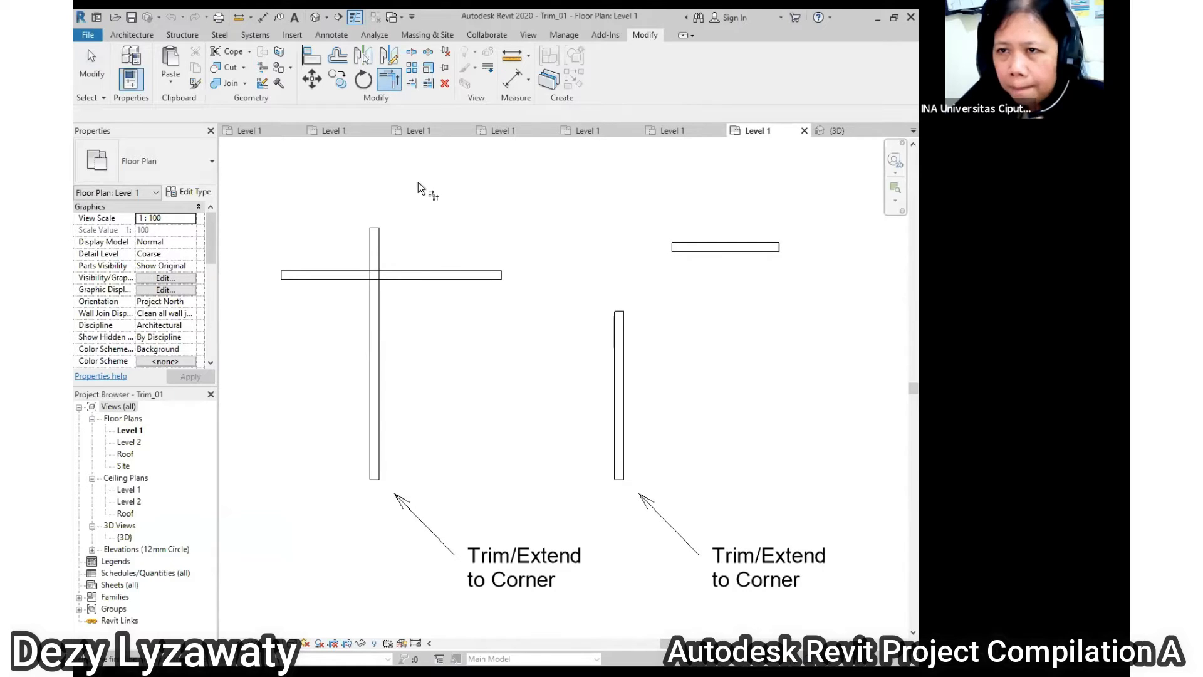
{"action": "left_click", "coordinate": [436, 276]}
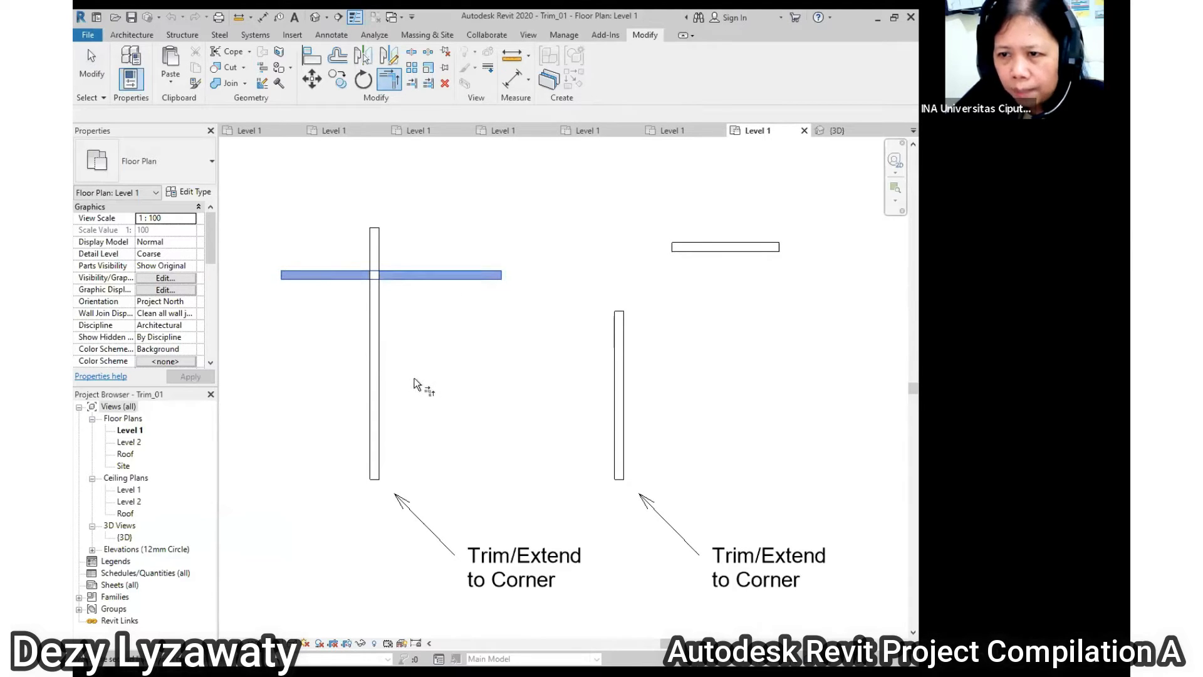
{"action": "left_click", "coordinate": [376, 381]}
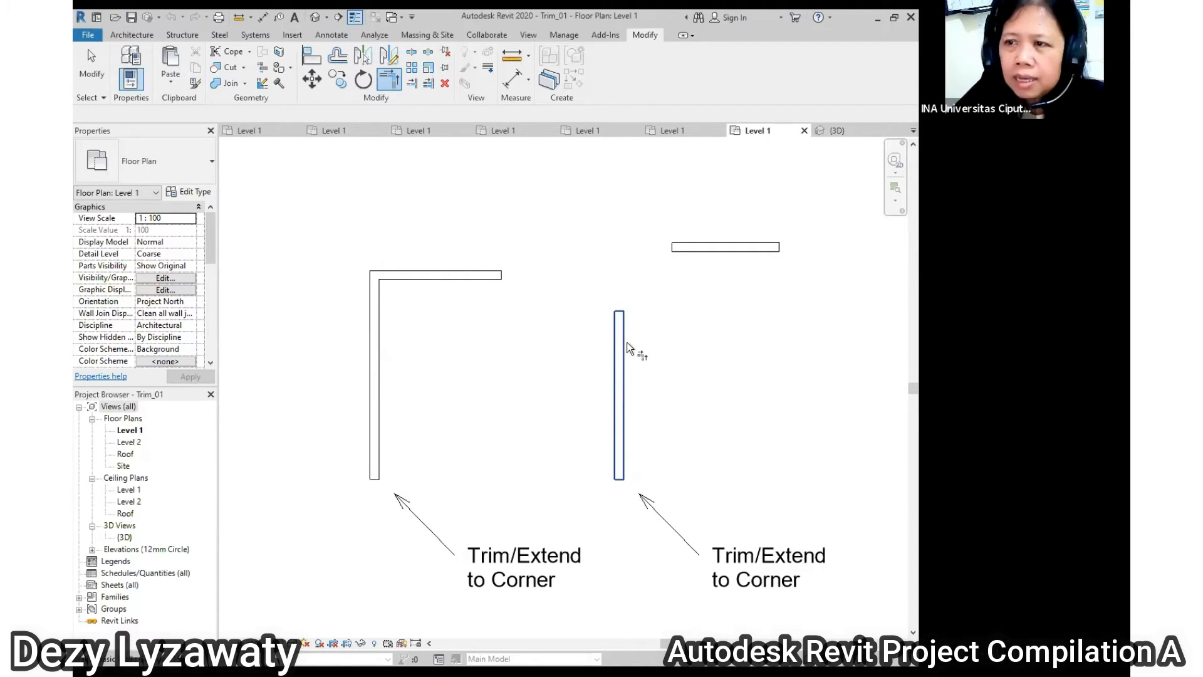
{"action": "left_click", "coordinate": [627, 380]}
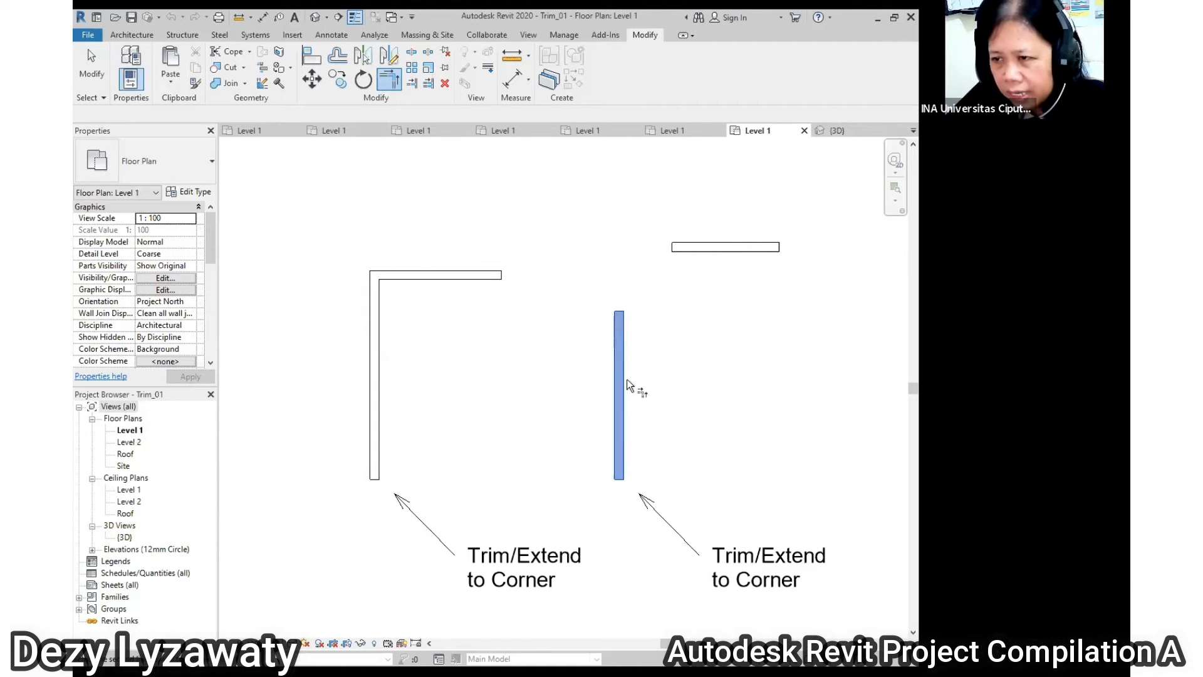
{"action": "left_click", "coordinate": [735, 249]}
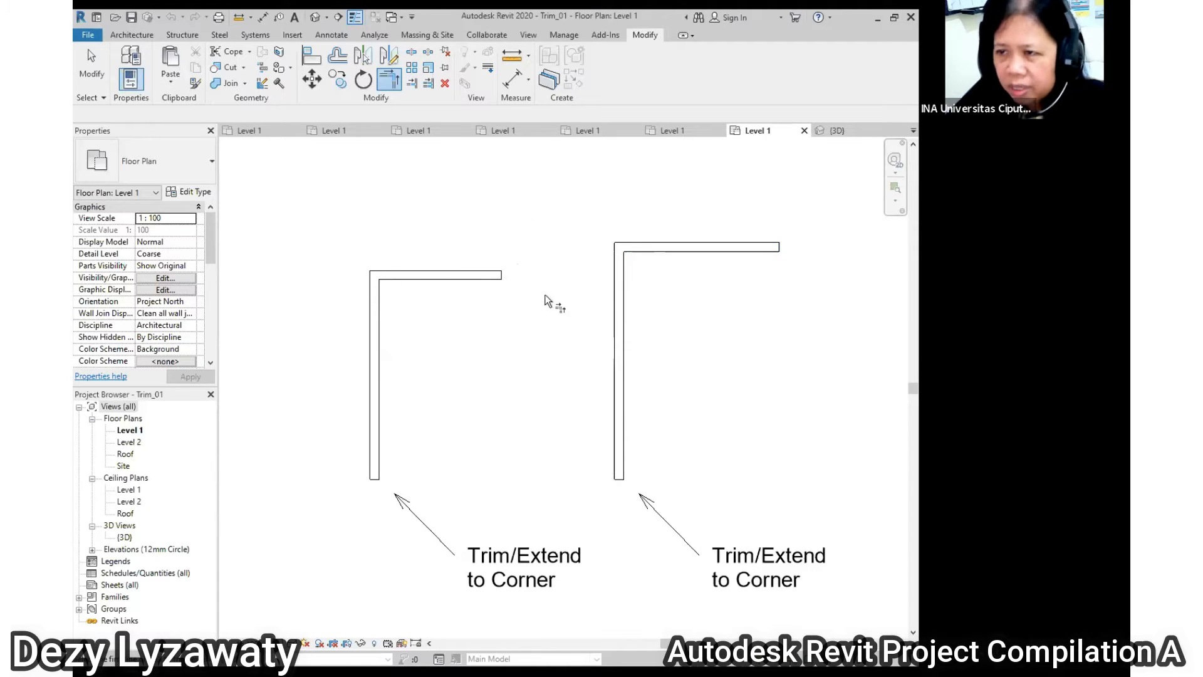
- Extend the lone vertical wall at the first "Trim/Extend single element" note up to the horizontal wall above it
{"action": "scroll", "coordinate": [546, 300], "scroll_direction": "down", "scroll_amount": 5}
{"action": "middle_click_drag", "start_coordinate": [513, 330], "coordinate": [444, 501]}
{"action": "middle_click_drag", "start_coordinate": [620, 404], "coordinate": [627, 346]}
{"action": "scroll", "coordinate": [543, 336], "scroll_direction": "up", "scroll_amount": 1}
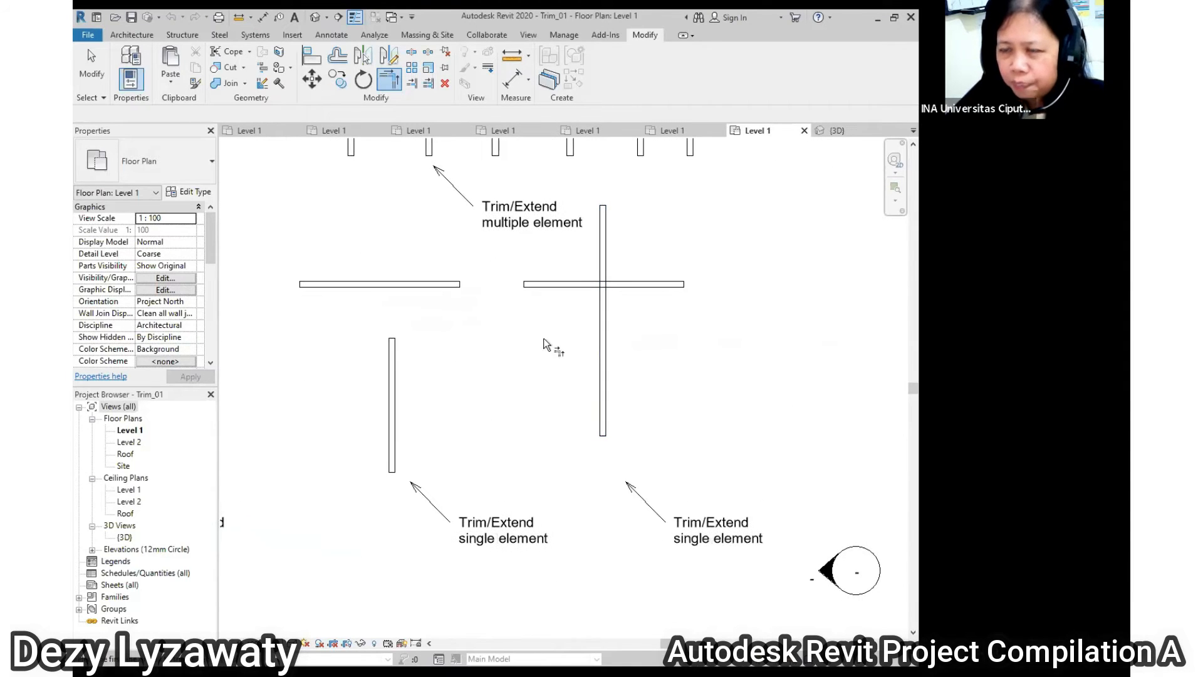
{"action": "left_click", "coordinate": [413, 85]}
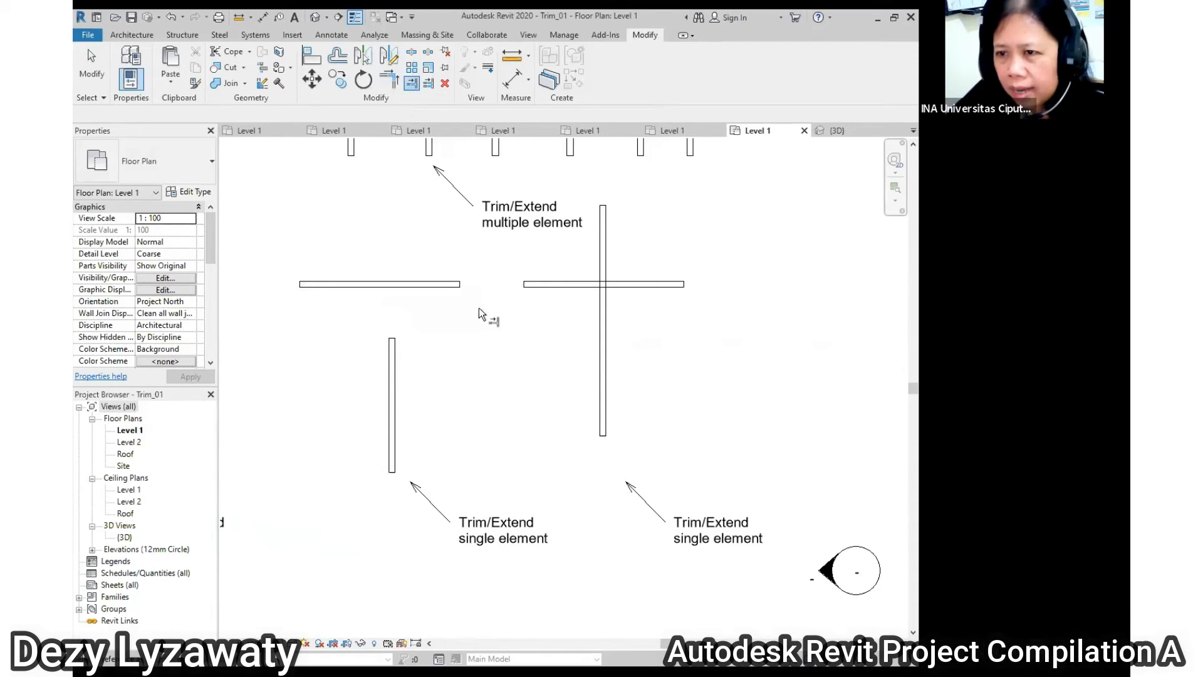
{"action": "left_click", "coordinate": [426, 295]}
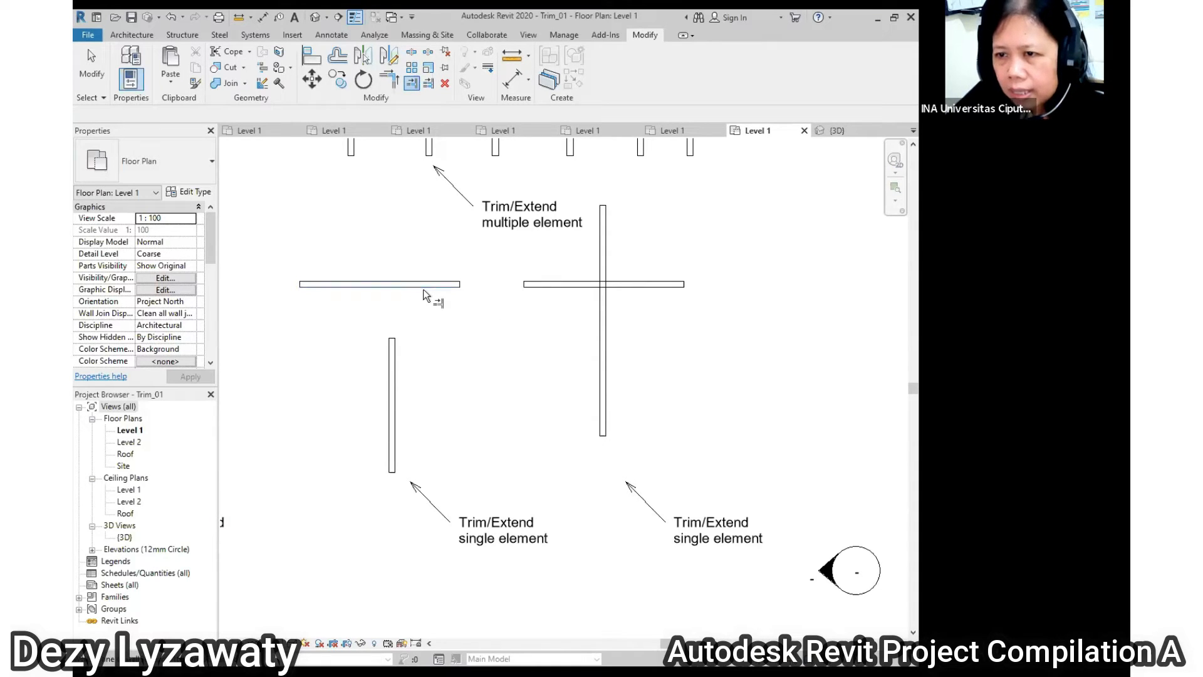
{"action": "left_click", "coordinate": [396, 363]}
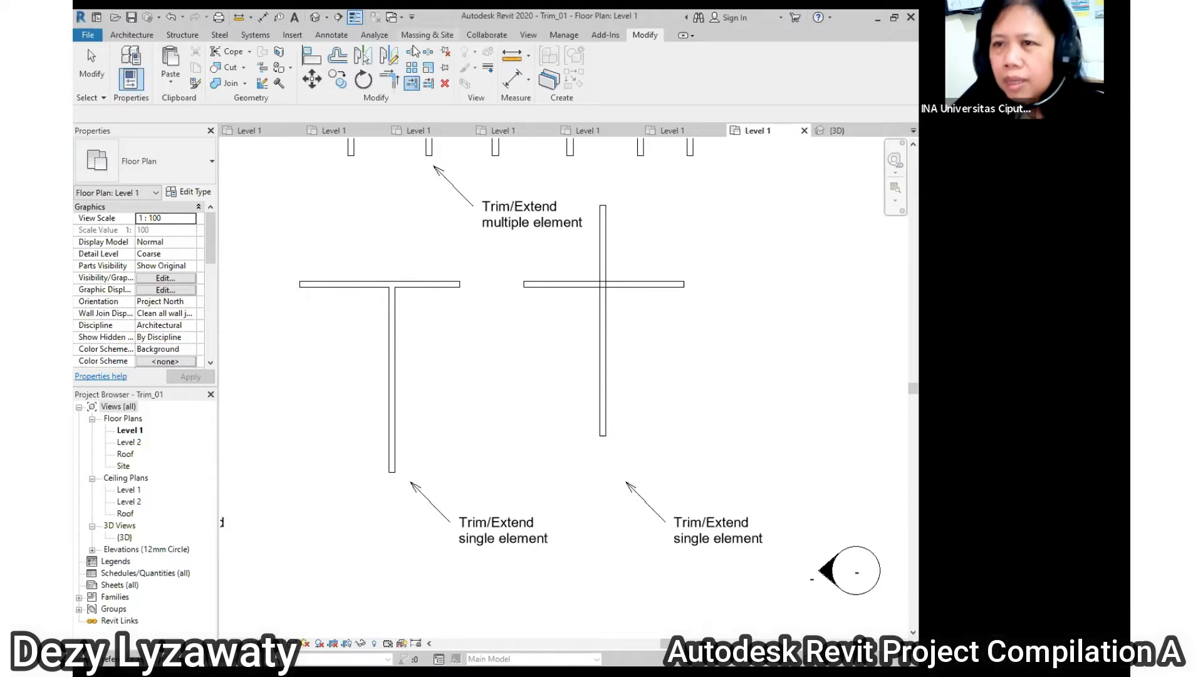
- Trim the vertical wall of the crossing pair at the second "Trim/Extend single element" note to the horizontal wall, keeping its lower part
{"action": "left_click", "coordinate": [411, 87]}
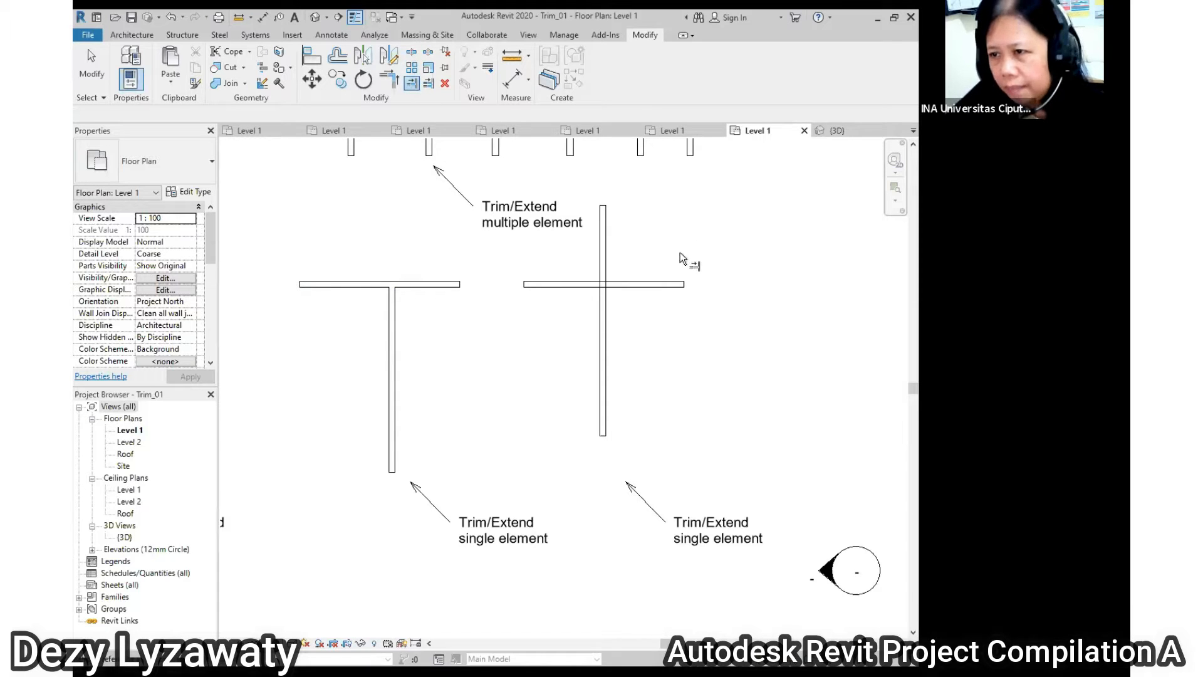
{"action": "left_click", "coordinate": [582, 285]}
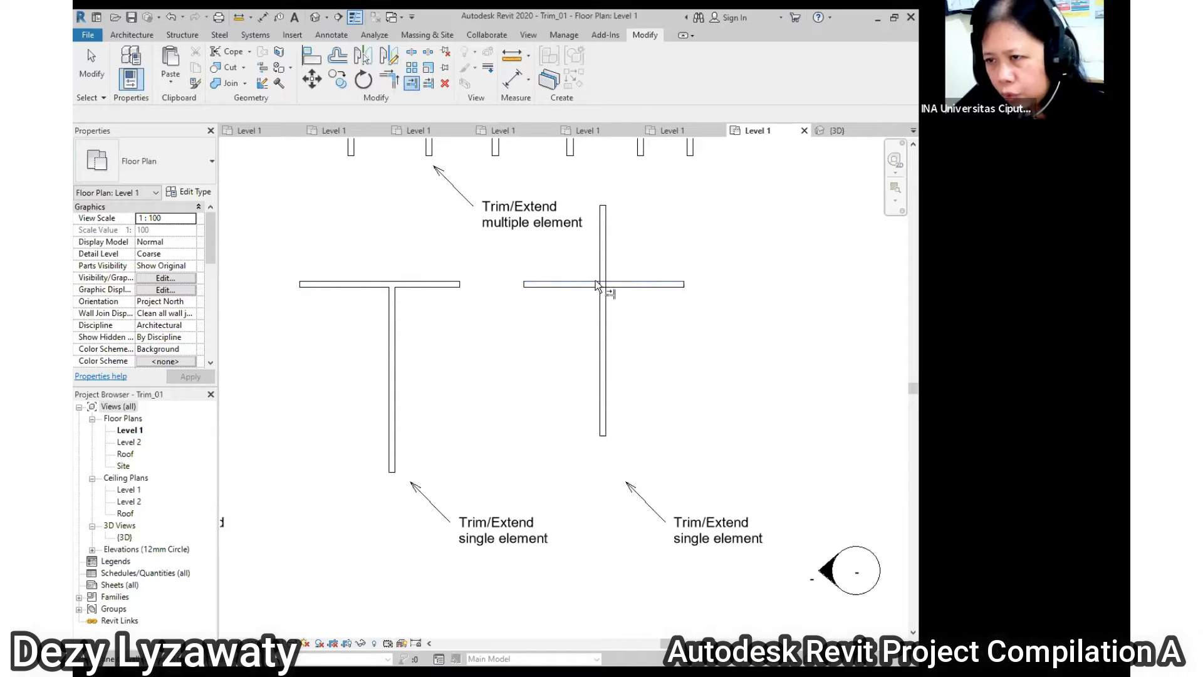
{"action": "left_click", "coordinate": [608, 359]}
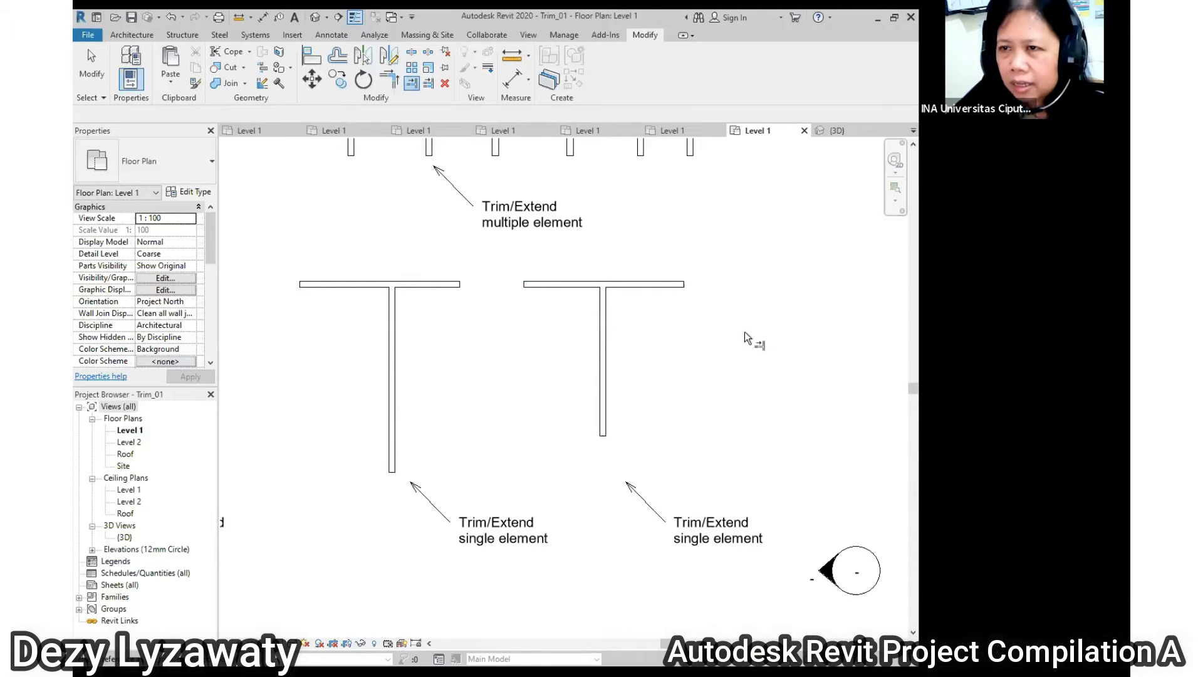
- Extend the six vertical walls at the first "Trim/Extend multiple element" note up to the long horizontal wall above them
{"action": "scroll", "coordinate": [744, 332], "scroll_direction": "down", "scroll_amount": 1}
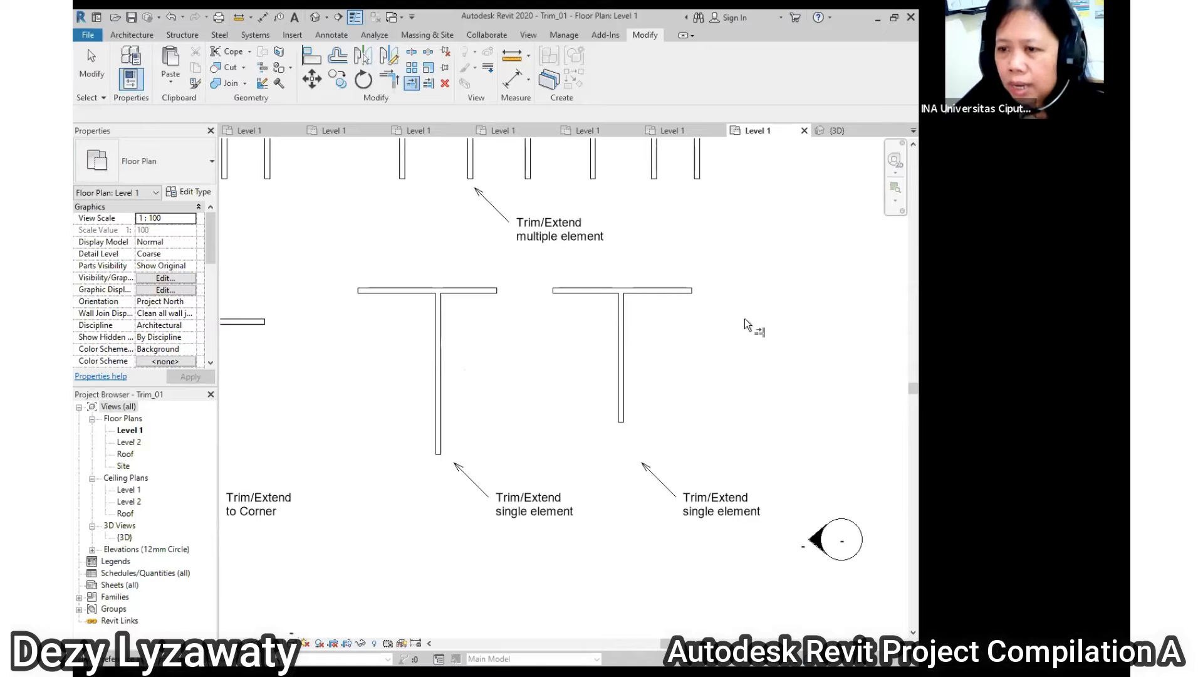
{"action": "scroll", "coordinate": [600, 299], "scroll_direction": "down", "scroll_amount": 2}
{"action": "middle_click_drag", "start_coordinate": [442, 246], "coordinate": [569, 363]}
{"action": "scroll", "coordinate": [451, 274], "scroll_direction": "up", "scroll_amount": 1}
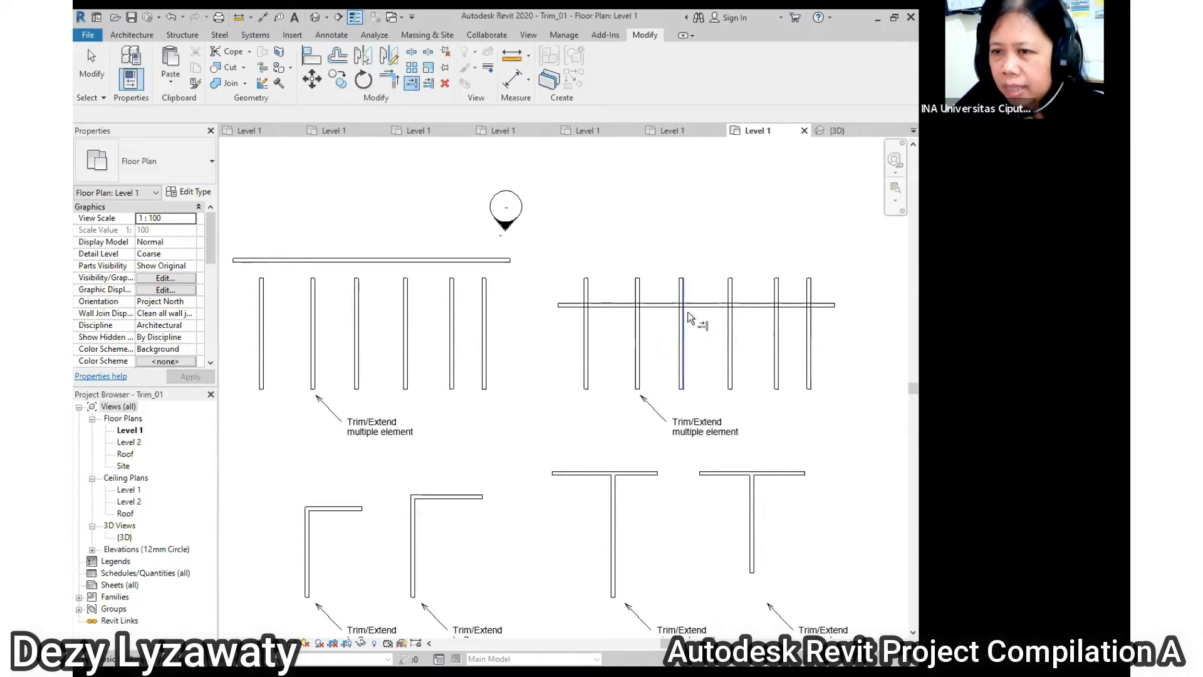
{"action": "left_click", "coordinate": [429, 83]}
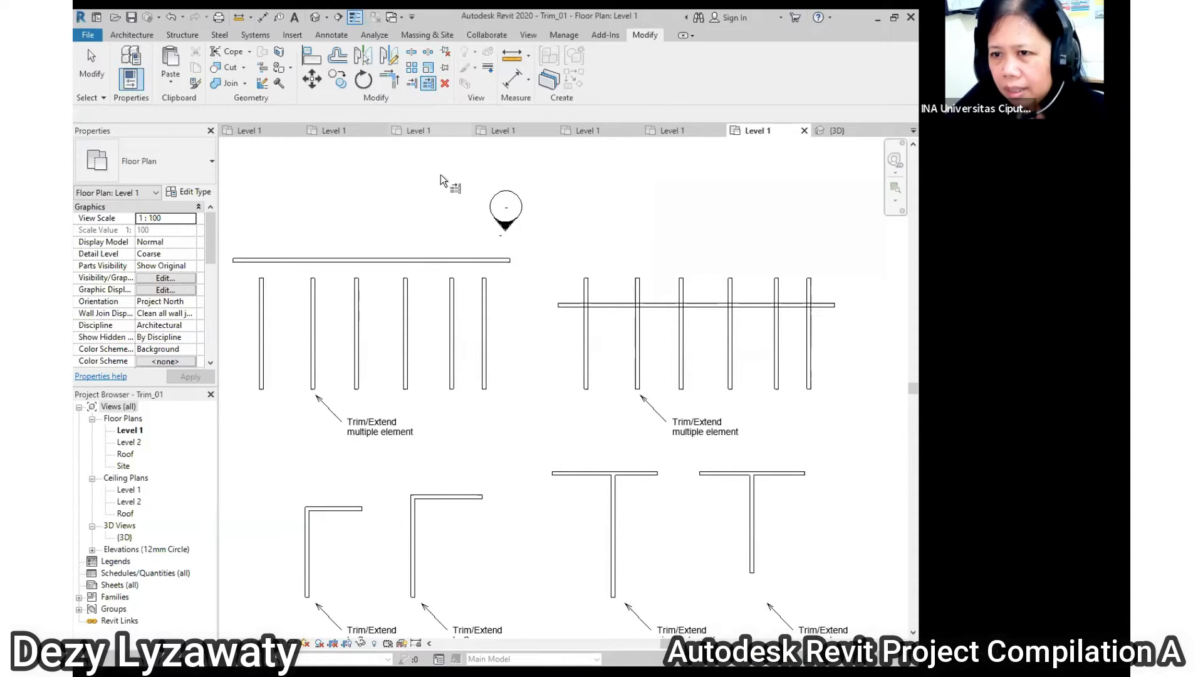
{"action": "left_click", "coordinate": [430, 259]}
{"action": "left_click", "coordinate": [480, 298]}
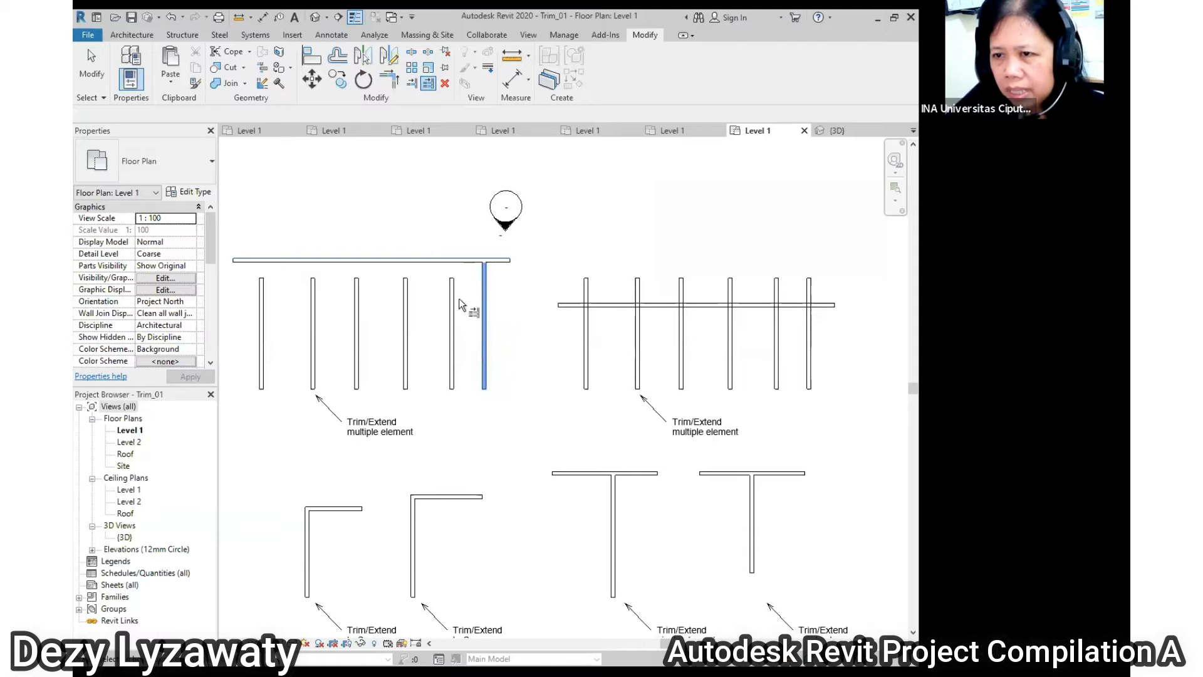
{"action": "left_click", "coordinate": [455, 299]}
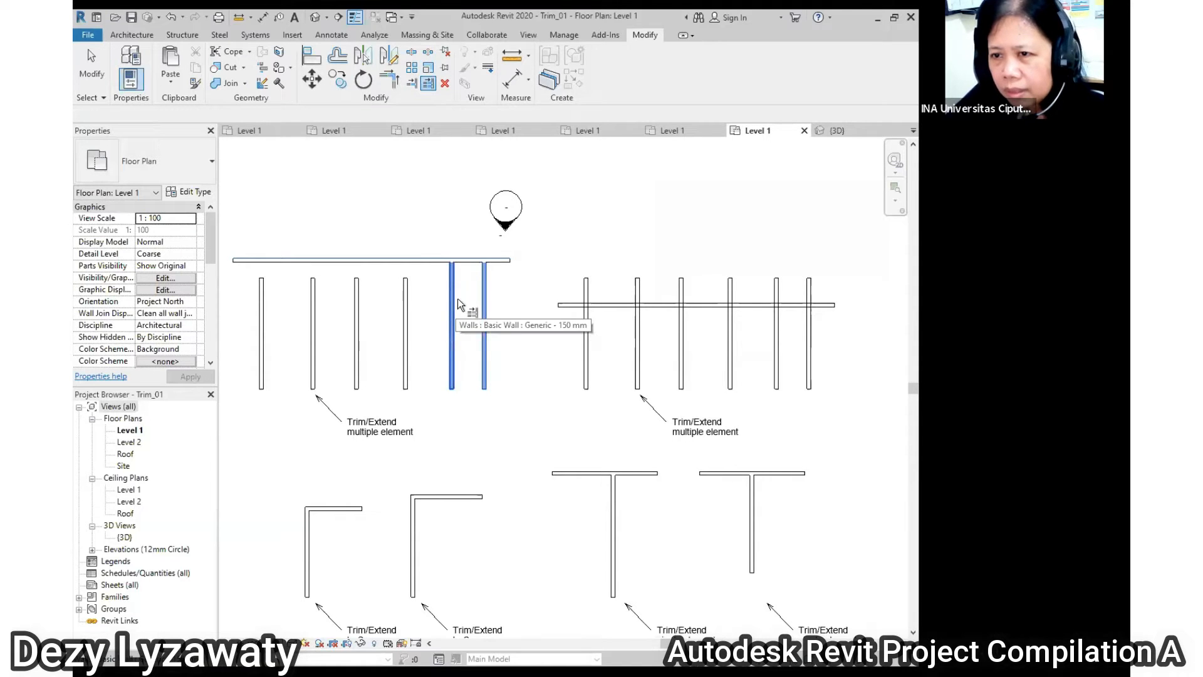
{"action": "left_click", "coordinate": [407, 298]}
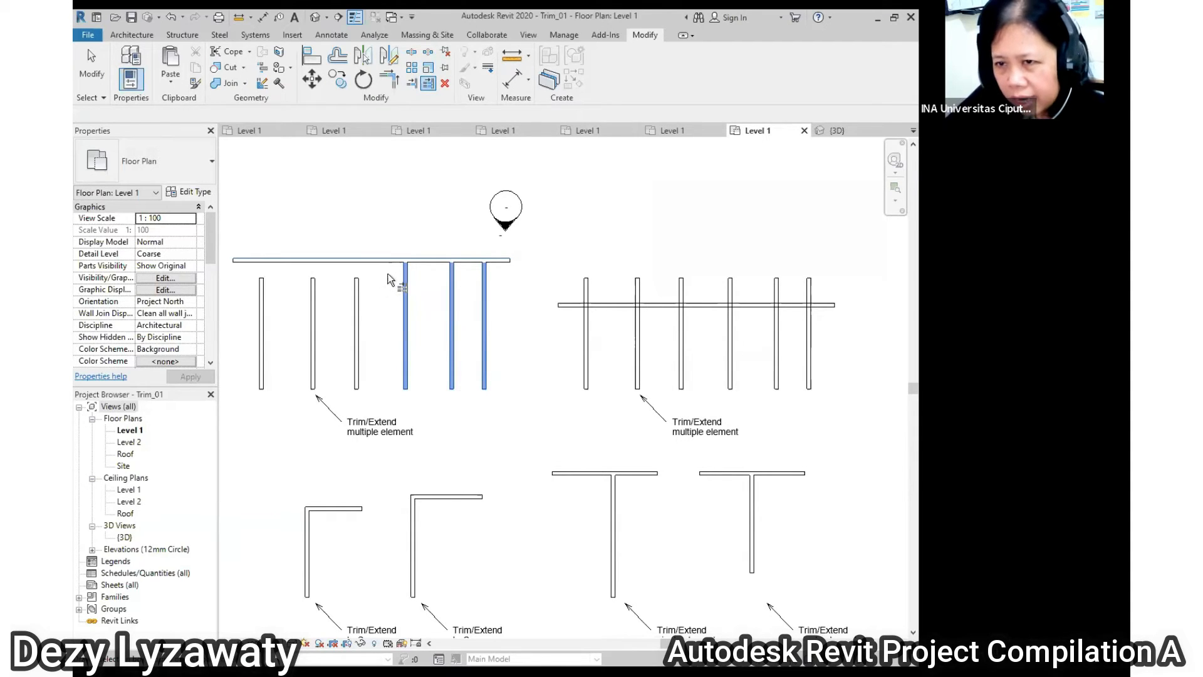
{"action": "left_click_drag", "start_coordinate": [391, 270], "coordinate": [225, 298]}
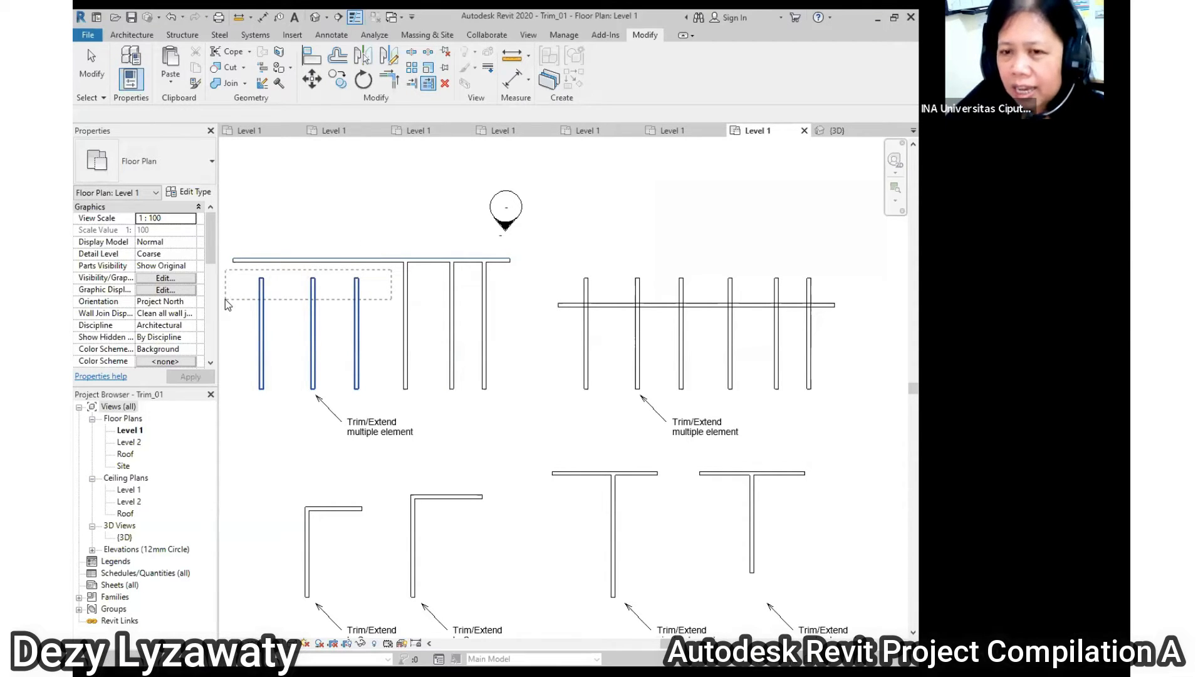
{"action": "left_click_drag", "start_coordinate": [224, 299], "coordinate": [231, 301]}
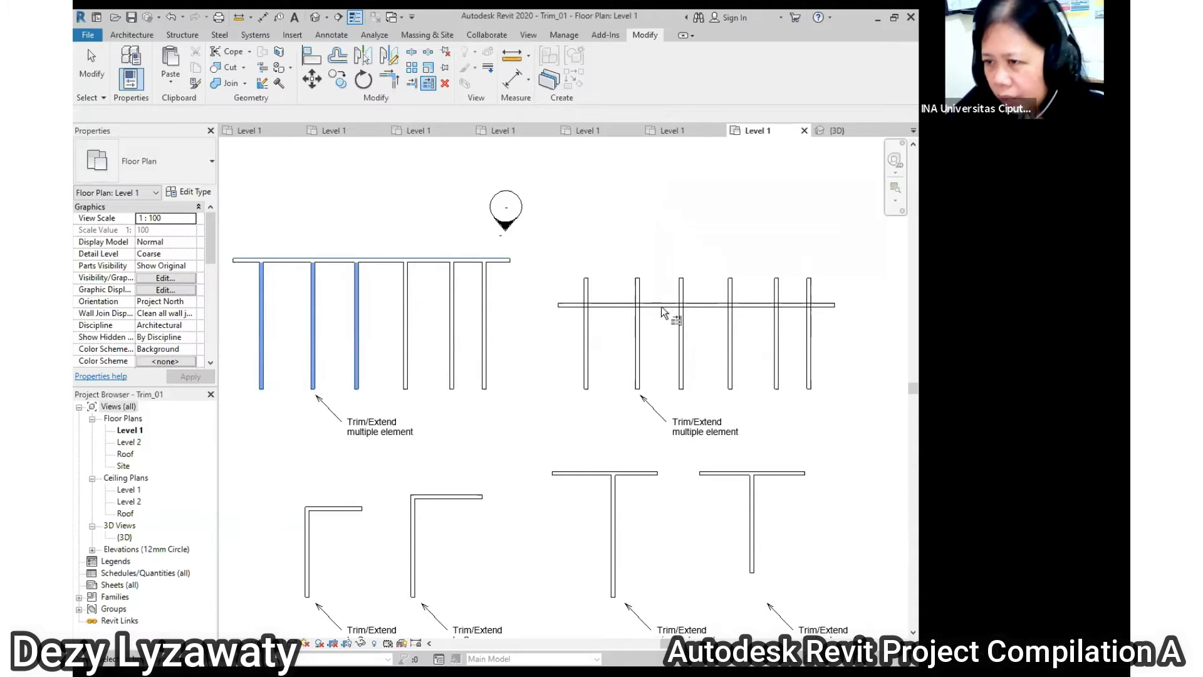
{"action": "left_click", "coordinate": [680, 236]}
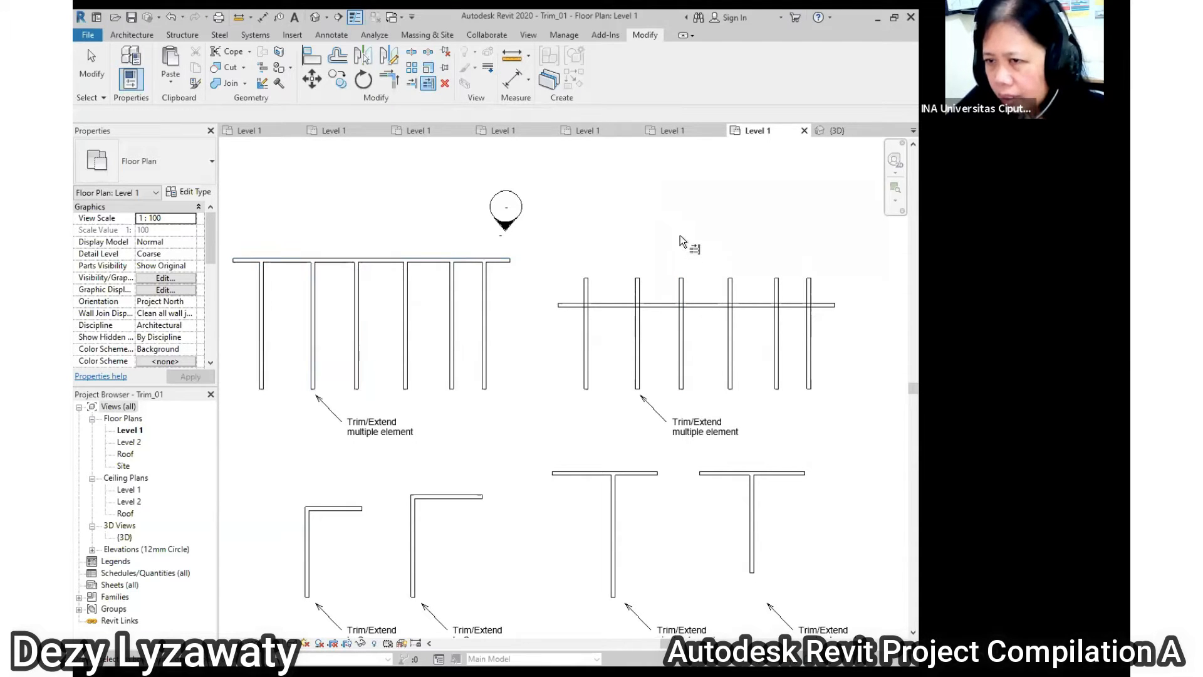
- Trim the six crossing vertical walls at the second "Trim/Extend multiple element" note to the horizontal wall, keeping their lower parts
{"action": "left_click", "coordinate": [709, 306]}
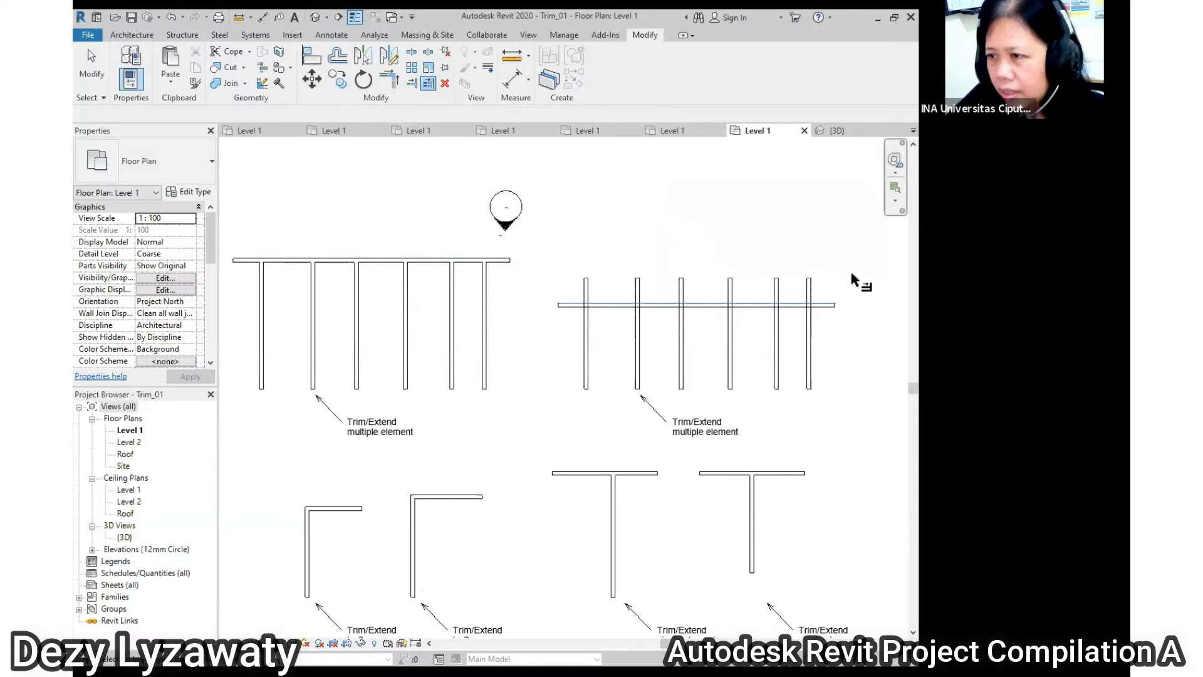
{"action": "key", "text": "Escape"}
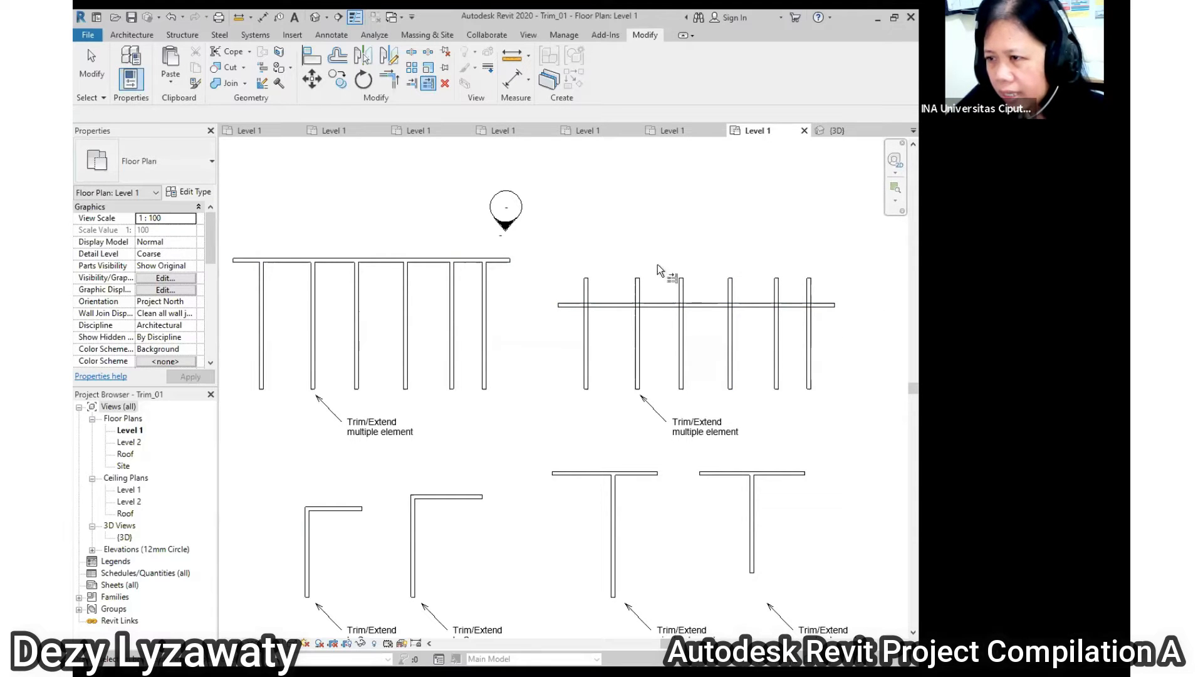
{"action": "left_click_drag", "start_coordinate": [847, 322], "coordinate": [565, 327]}
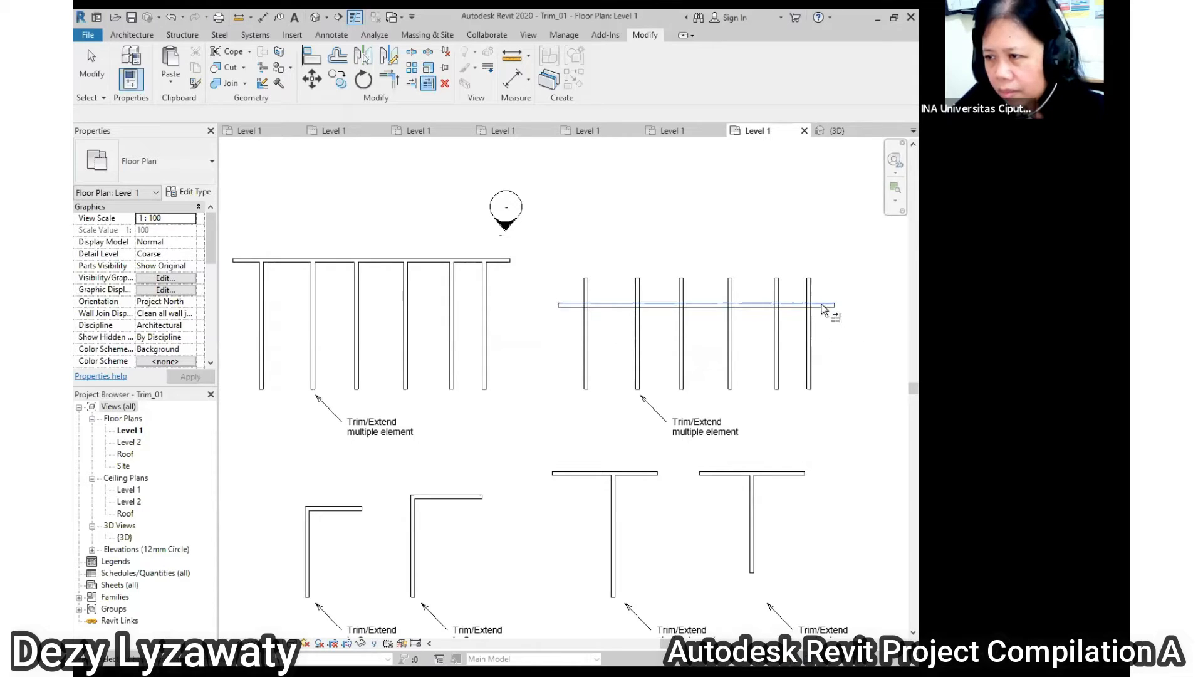
{"action": "left_click_drag", "start_coordinate": [855, 332], "coordinate": [567, 346]}
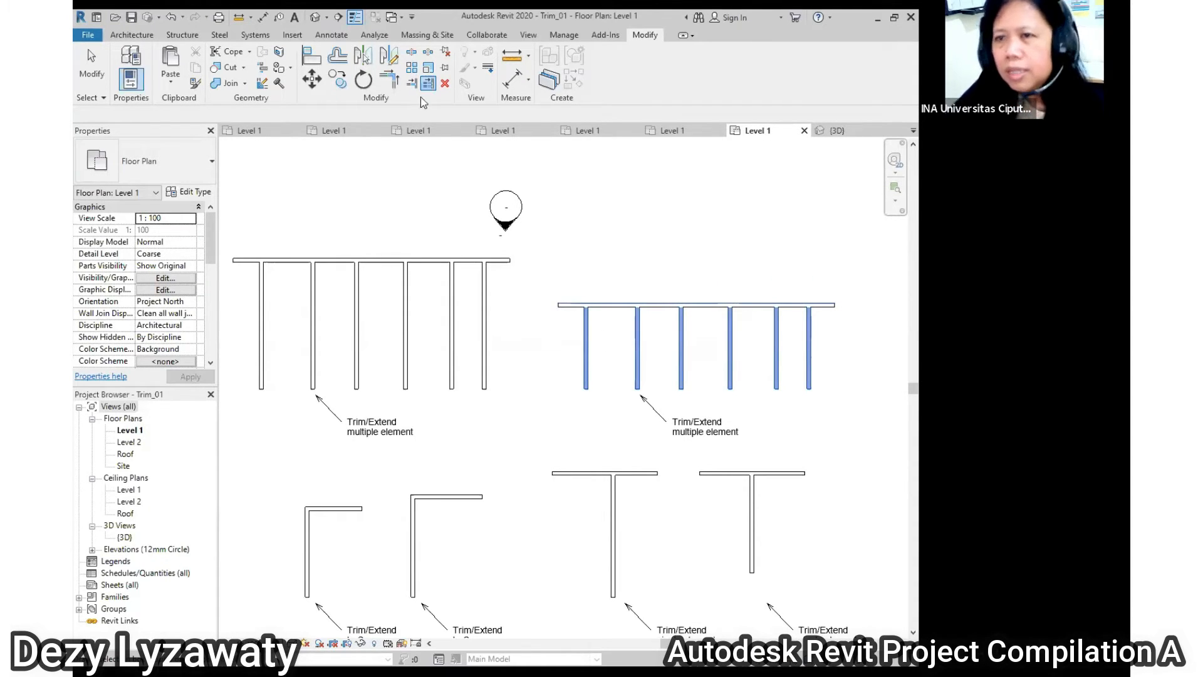
{"action": "scroll", "coordinate": [613, 241], "scroll_direction": "down", "scroll_amount": 2}
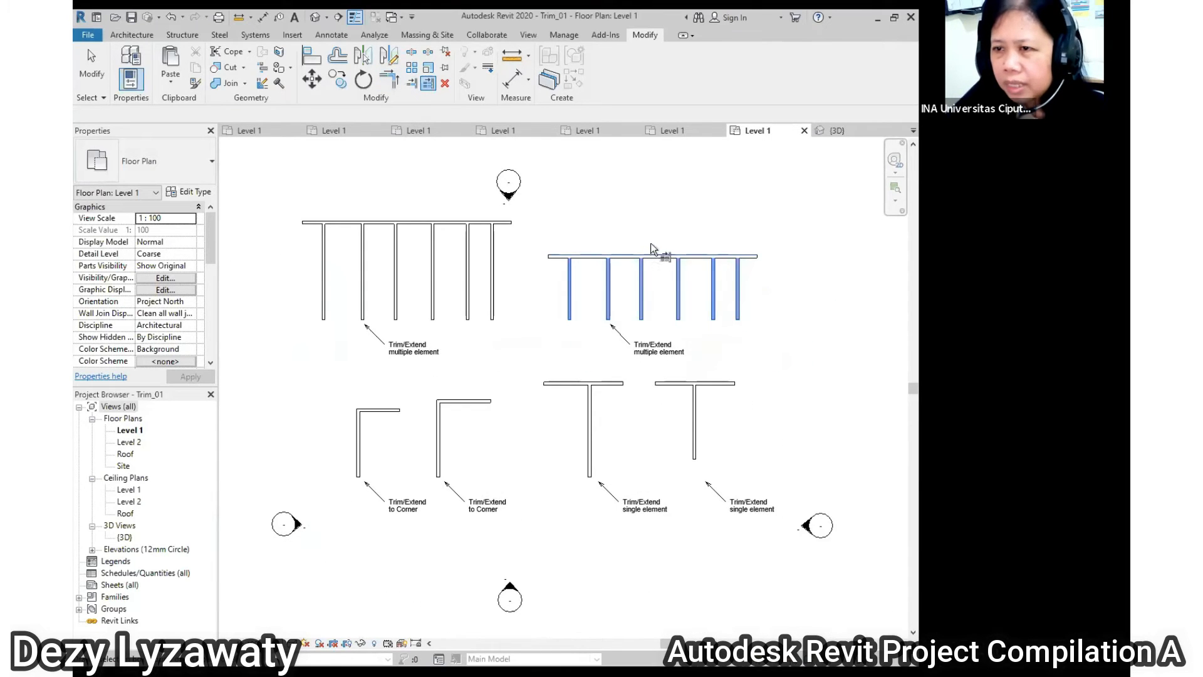
{"action": "scroll", "coordinate": [652, 249], "scroll_direction": "up", "scroll_amount": 1}
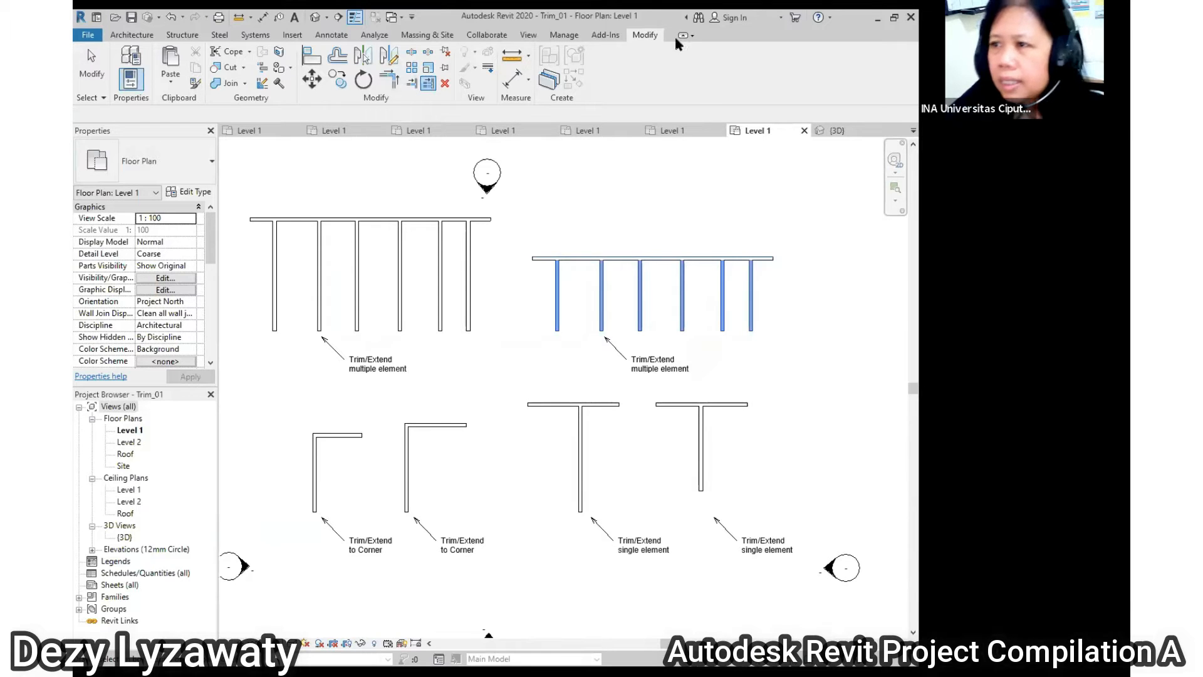
- Switch to the Level 1 floor plan of the open Mirror_01 project
{"action": "left_click", "coordinate": [528, 36]}
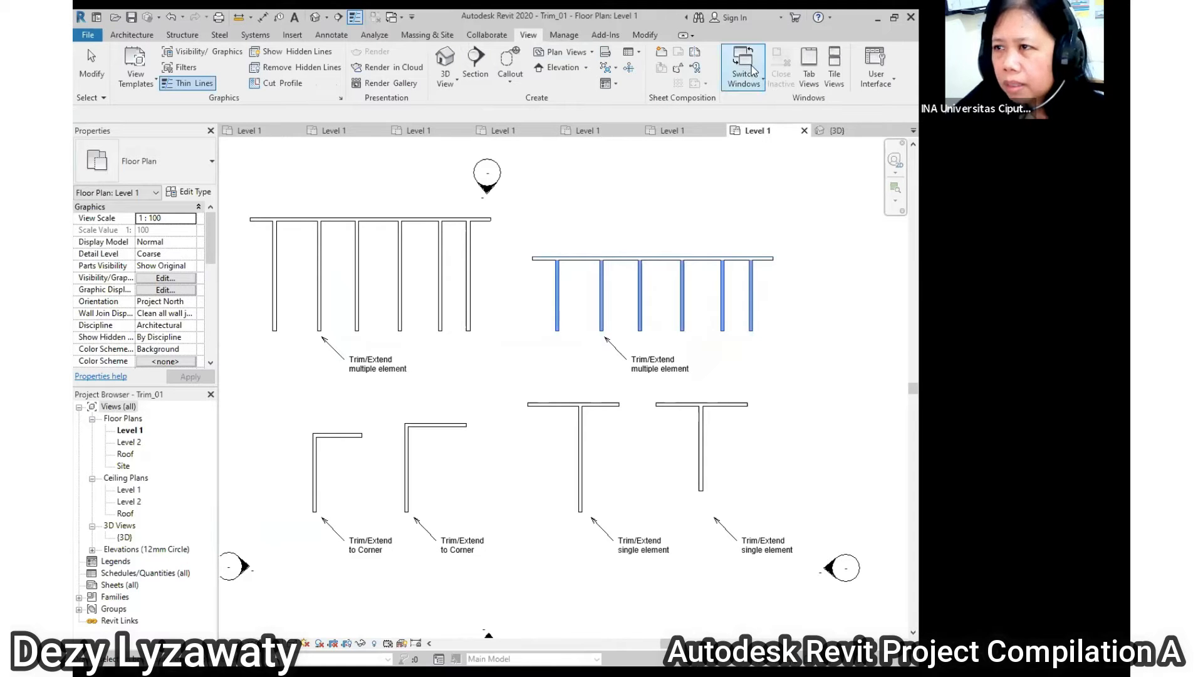
{"action": "left_click", "coordinate": [764, 83]}
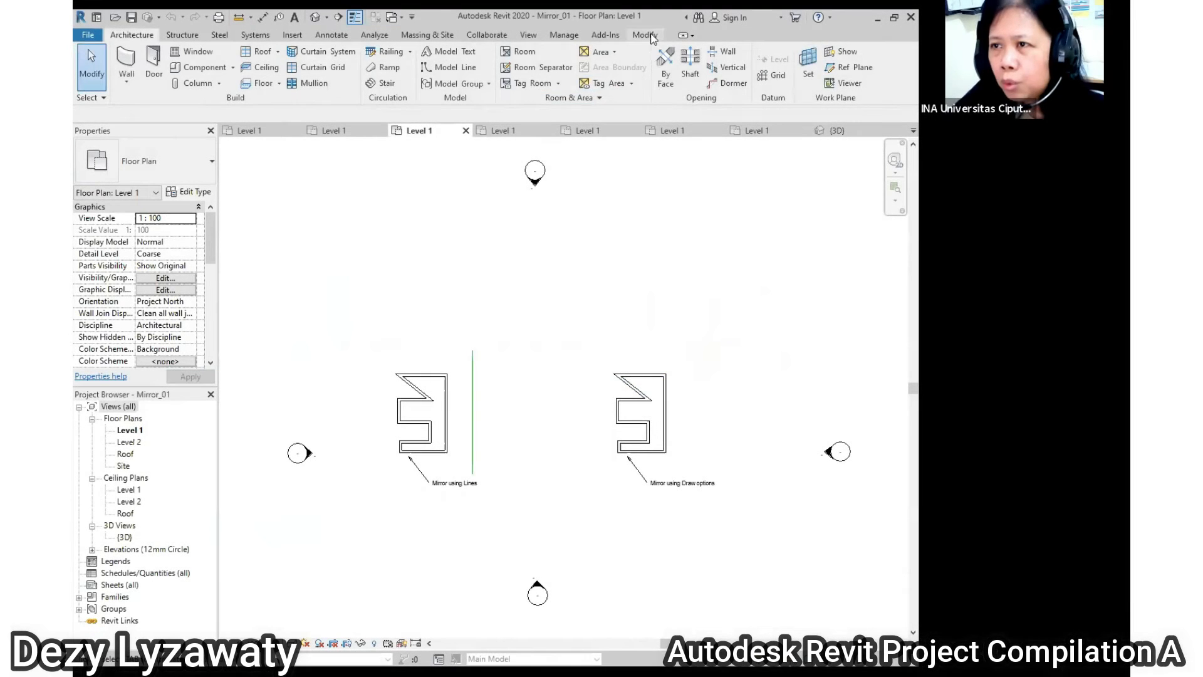
{"action": "left_click", "coordinate": [648, 36]}
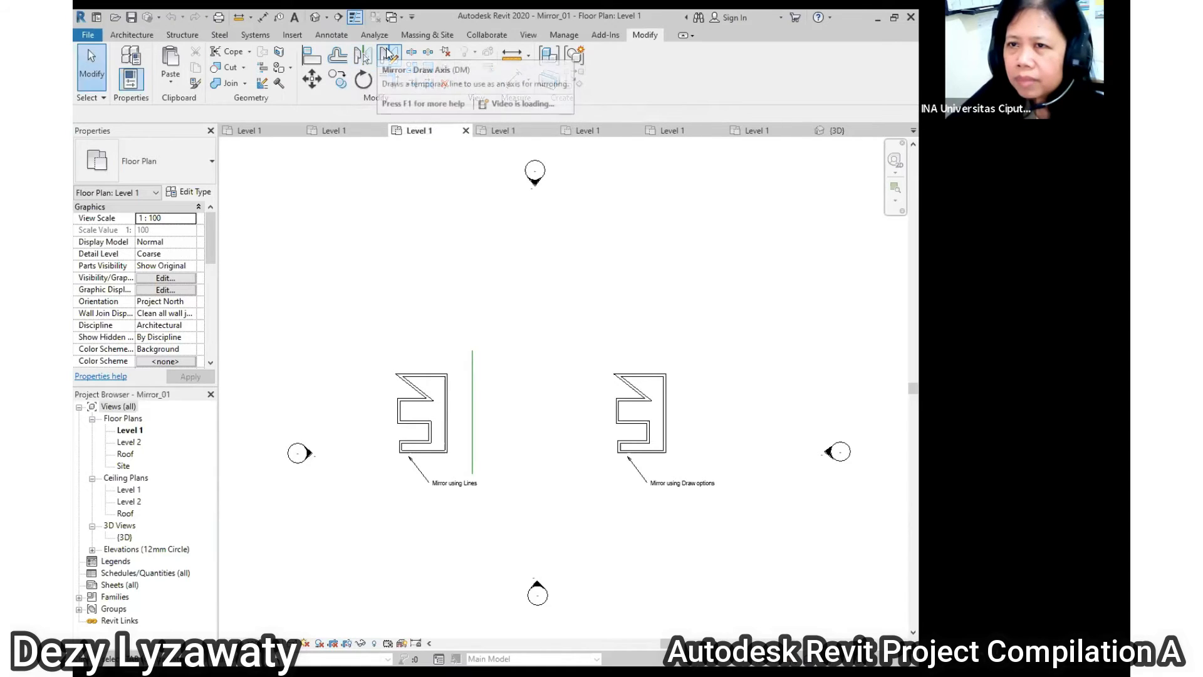
- Mirror a copy of the "Mirror using Lines" wall shape upward with Mirror - Draw Axis, drawing a horizontal axis just above it
{"action": "left_click", "coordinate": [384, 55]}
{"action": "left_click_drag", "start_coordinate": [413, 453], "coordinate": [464, 483]}
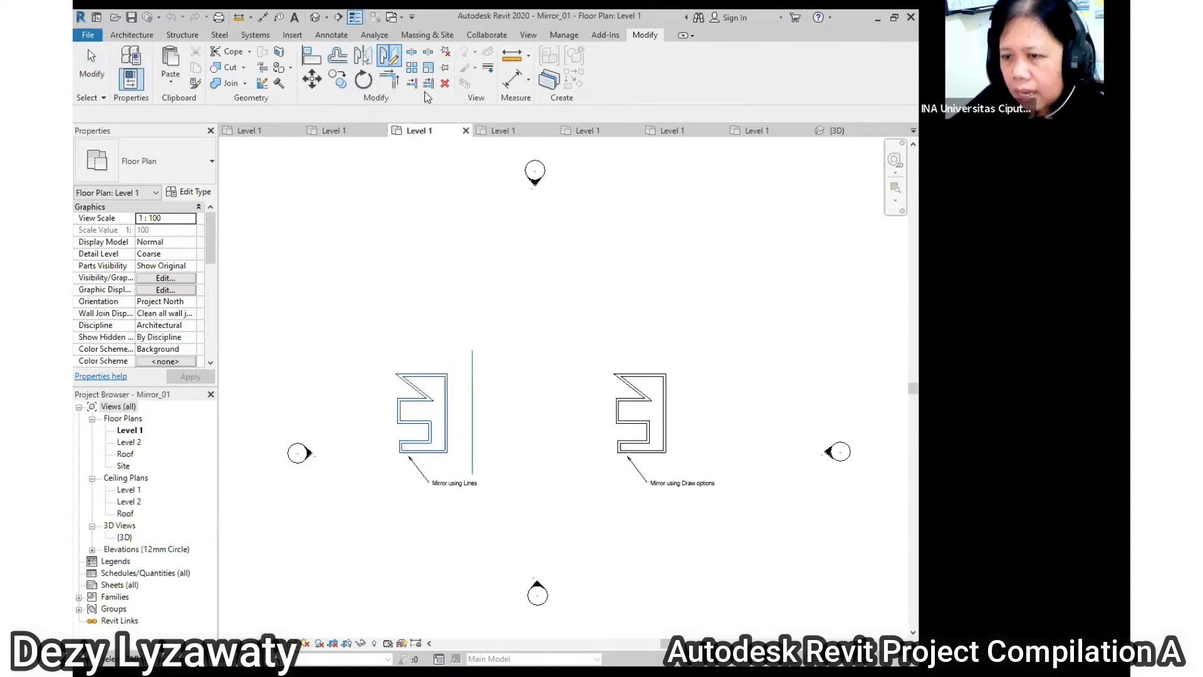
{"action": "left_click", "coordinate": [396, 58]}
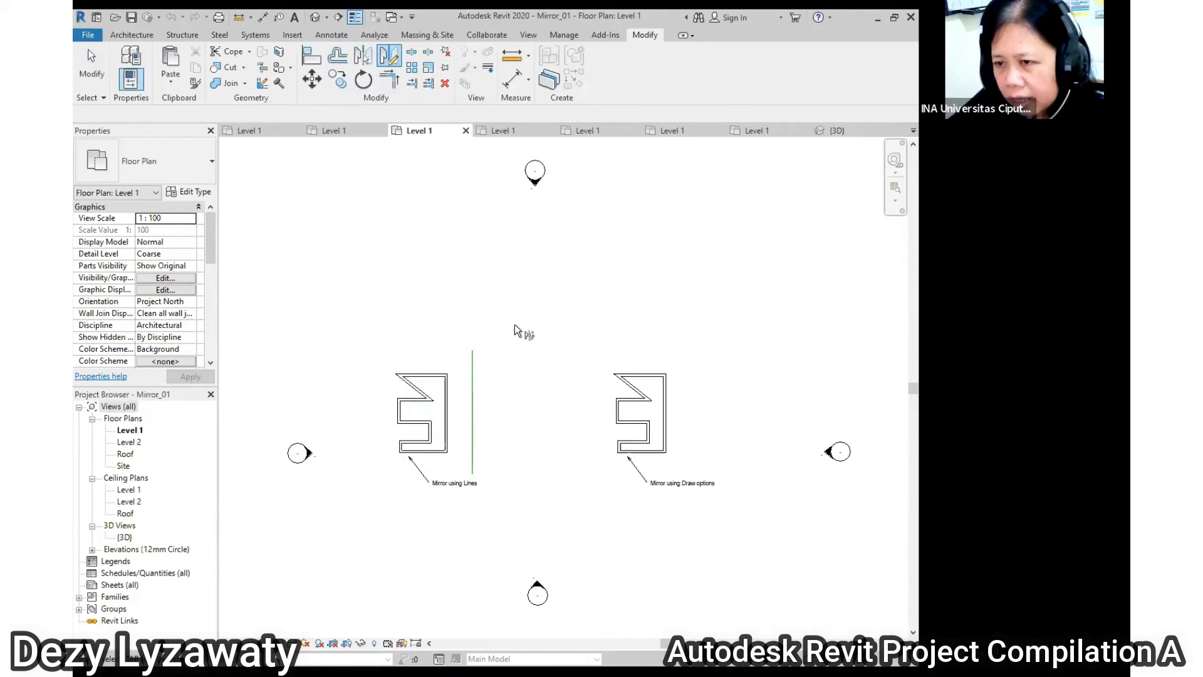
{"action": "left_click_drag", "start_coordinate": [361, 337], "coordinate": [464, 492]}
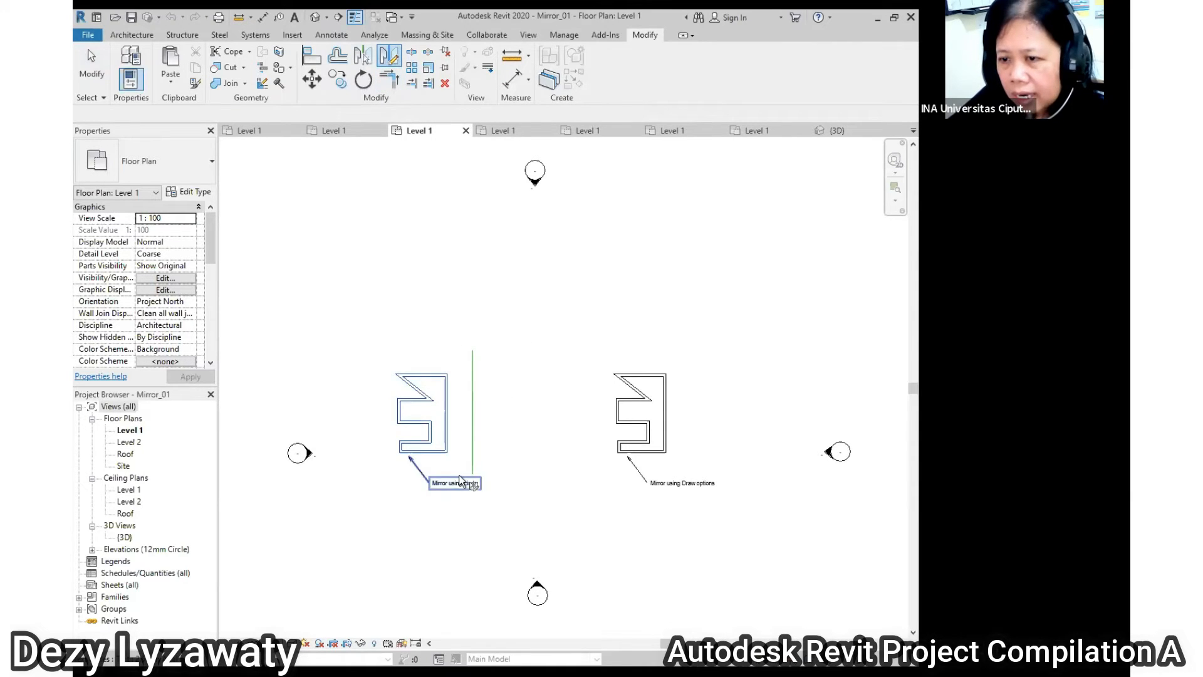
{"action": "left_click", "coordinate": [397, 62]}
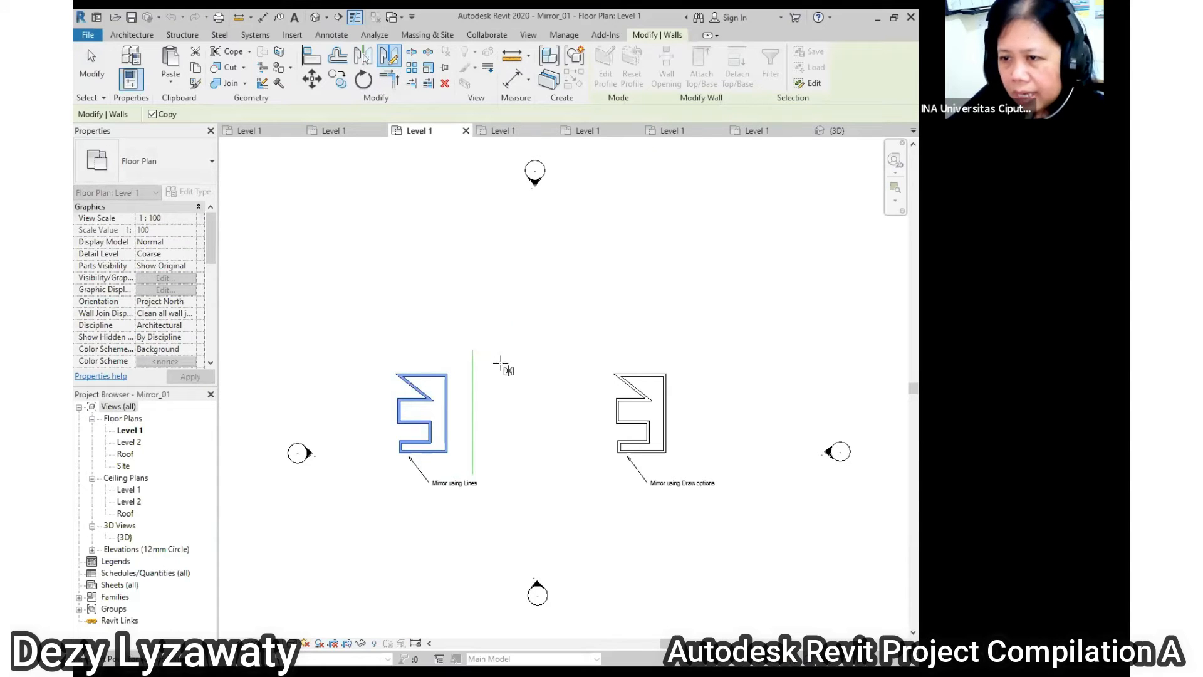
{"action": "left_click", "coordinate": [362, 341]}
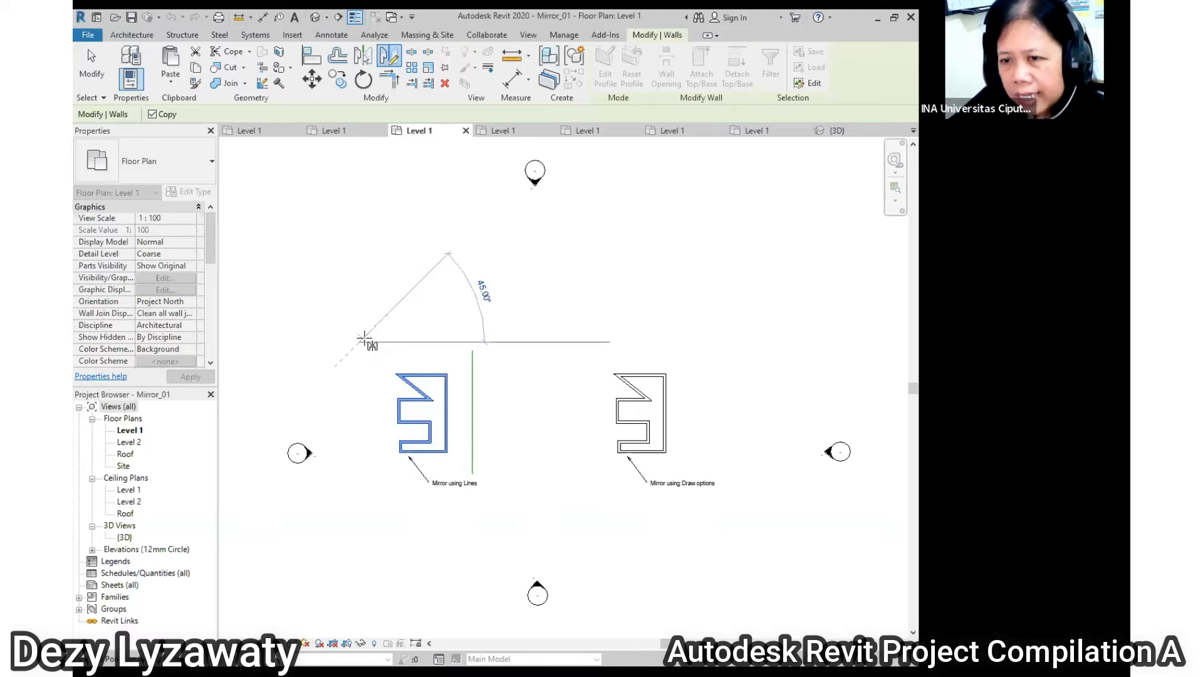
{"action": "left_click", "coordinate": [522, 340]}
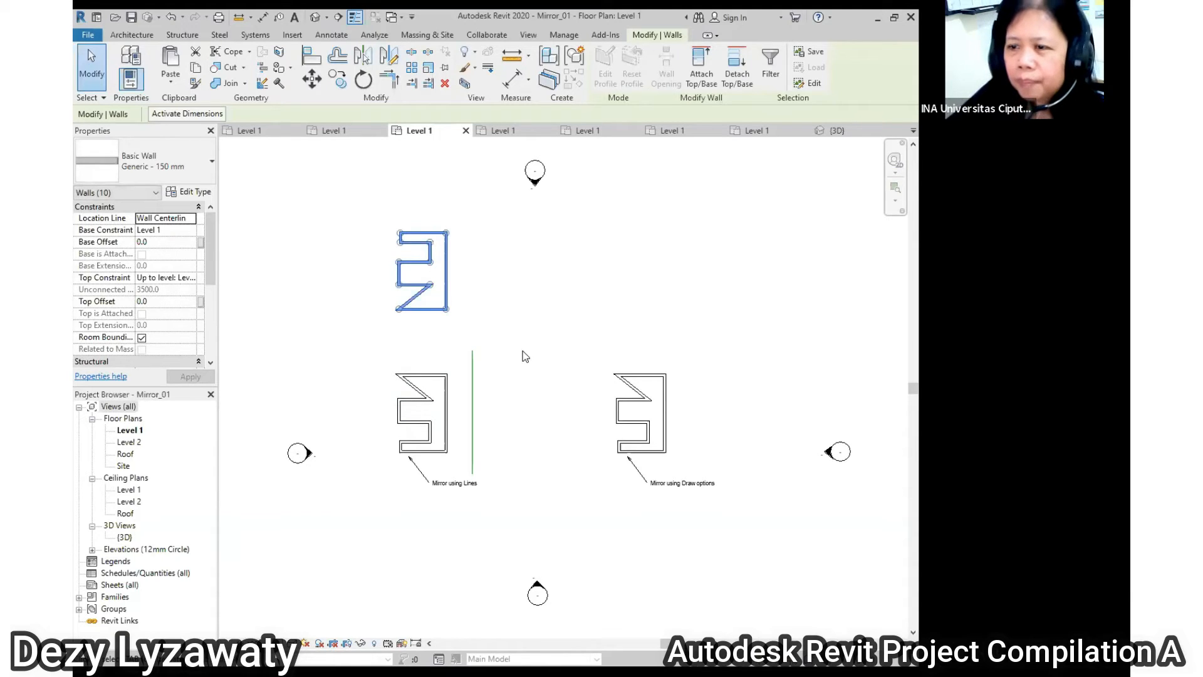
- Mirror a copy of the "Mirror using Draw options" wall shape to its right about a vertical axis drawn beside it
{"action": "left_click", "coordinate": [612, 336]}
{"action": "left_click_drag", "start_coordinate": [579, 341], "coordinate": [703, 476]}
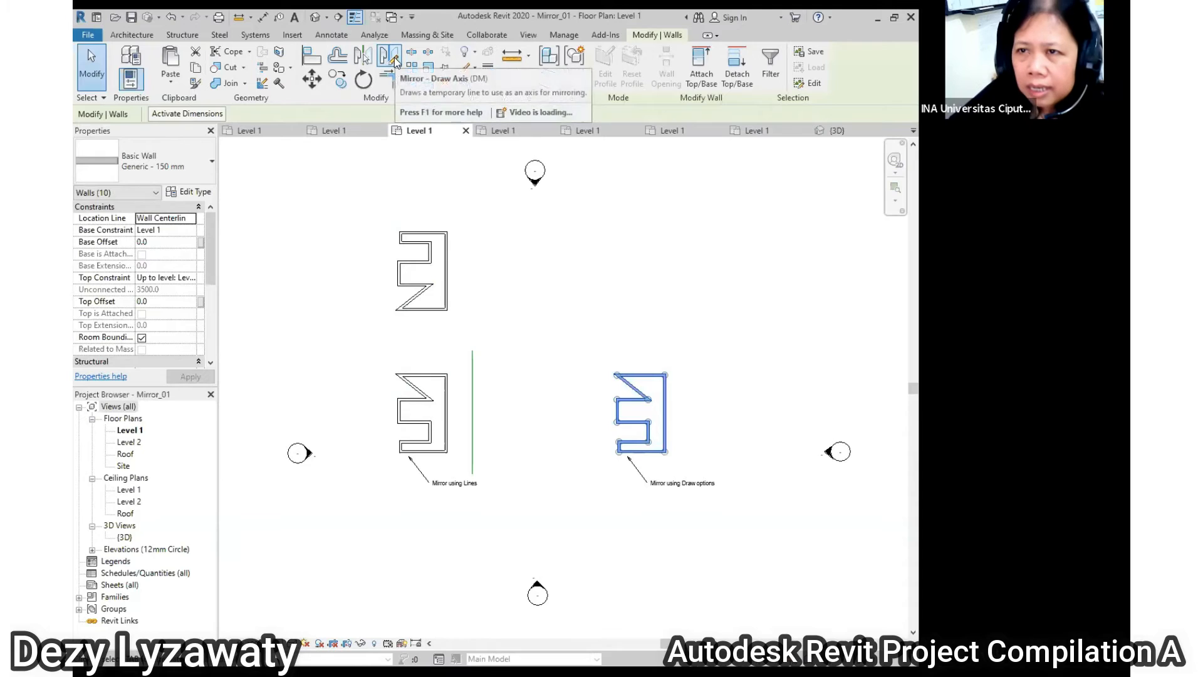
{"action": "left_click", "coordinate": [393, 57]}
{"action": "left_click", "coordinate": [707, 351]}
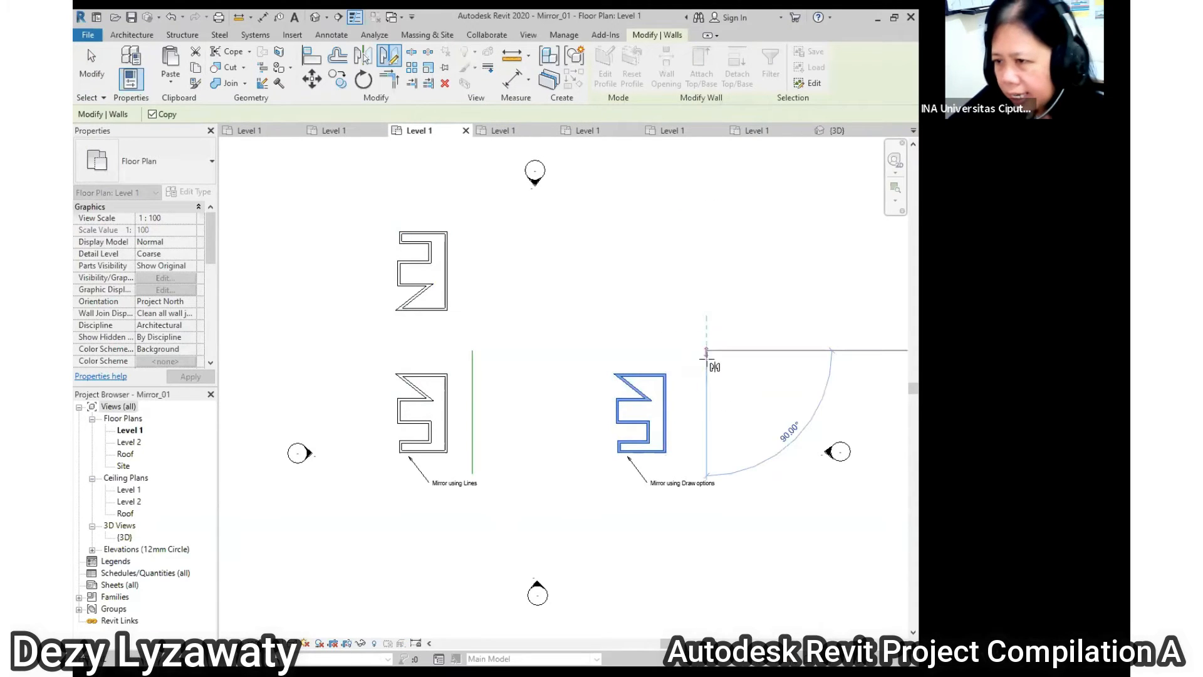
{"action": "left_click", "coordinate": [711, 471]}
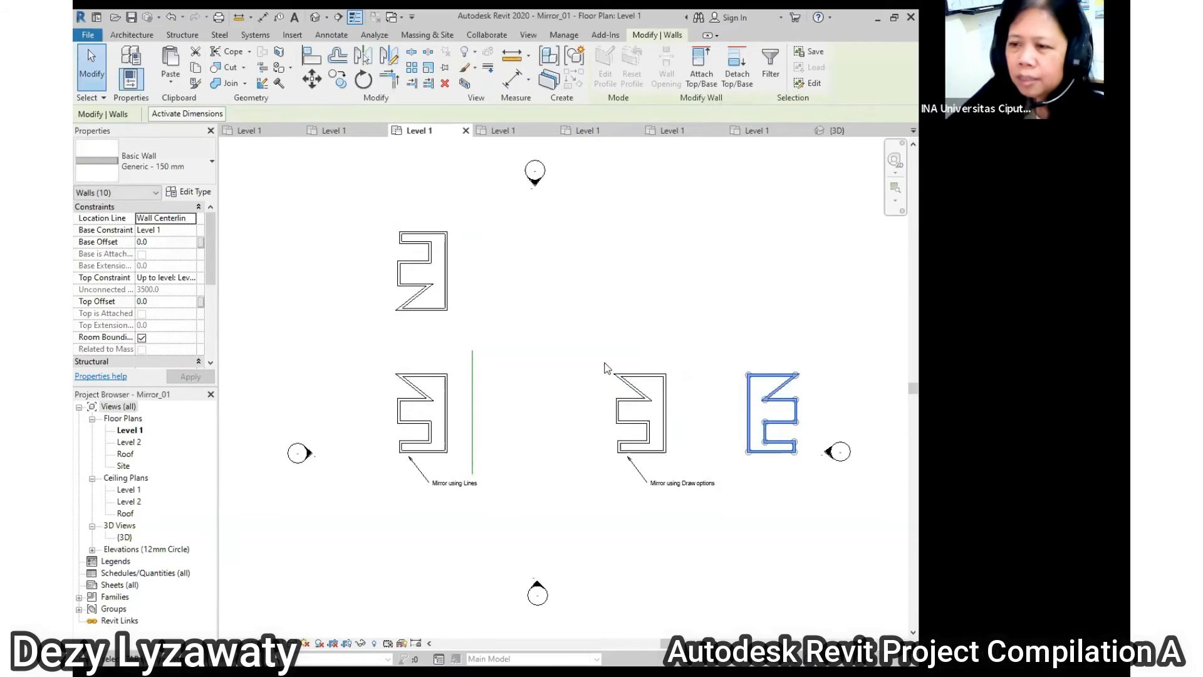
{"action": "left_click", "coordinate": [520, 349]}
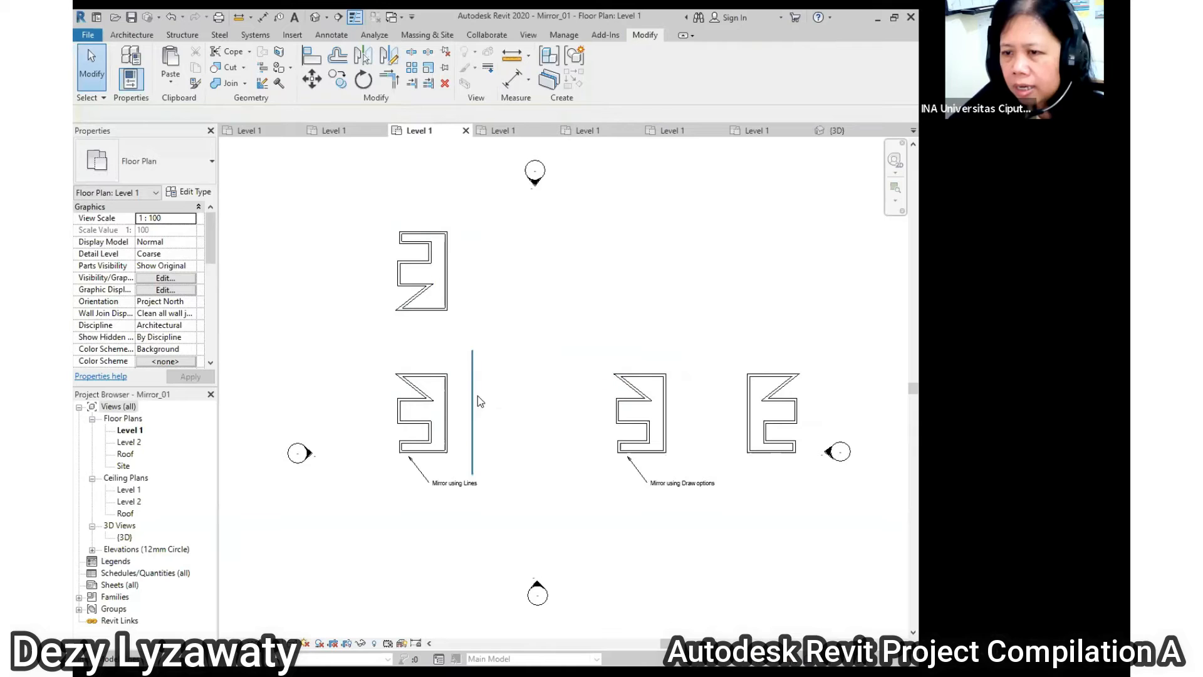
- Mirror a copy of the "Mirror using Lines" wall shape with Mirror - Pick Axis, using the green vertical line as the axis
{"action": "scroll", "coordinate": [492, 397], "scroll_direction": "up", "scroll_amount": 3}
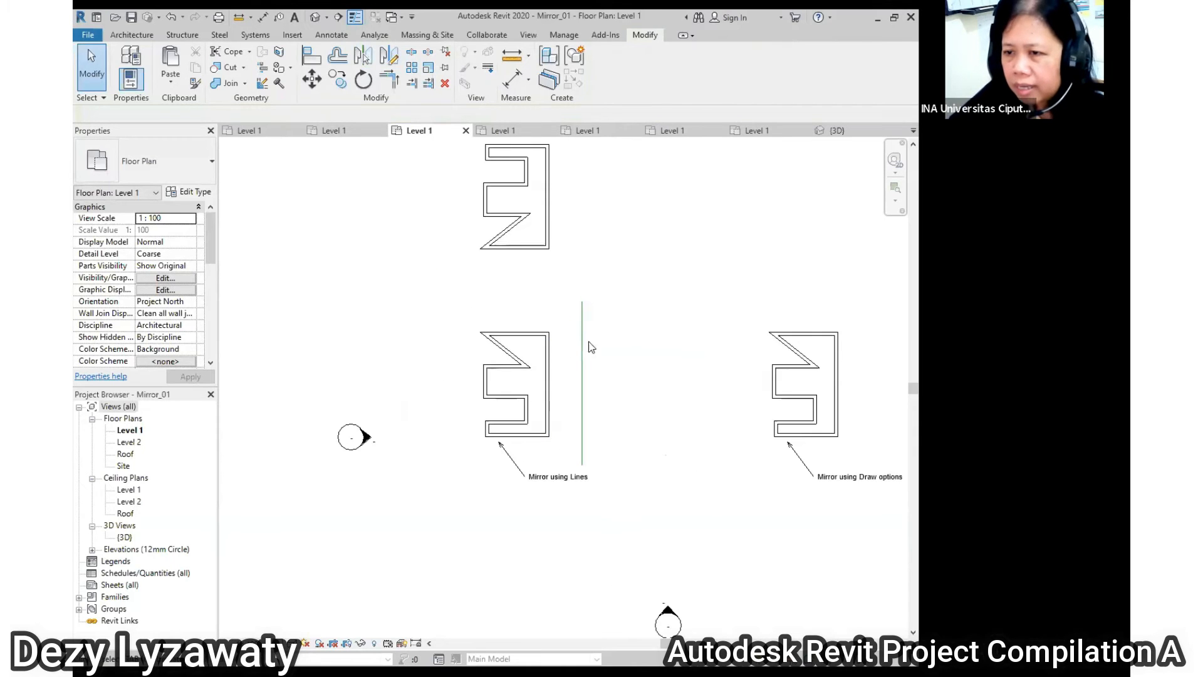
{"action": "scroll", "coordinate": [566, 419], "scroll_direction": "up", "scroll_amount": 3}
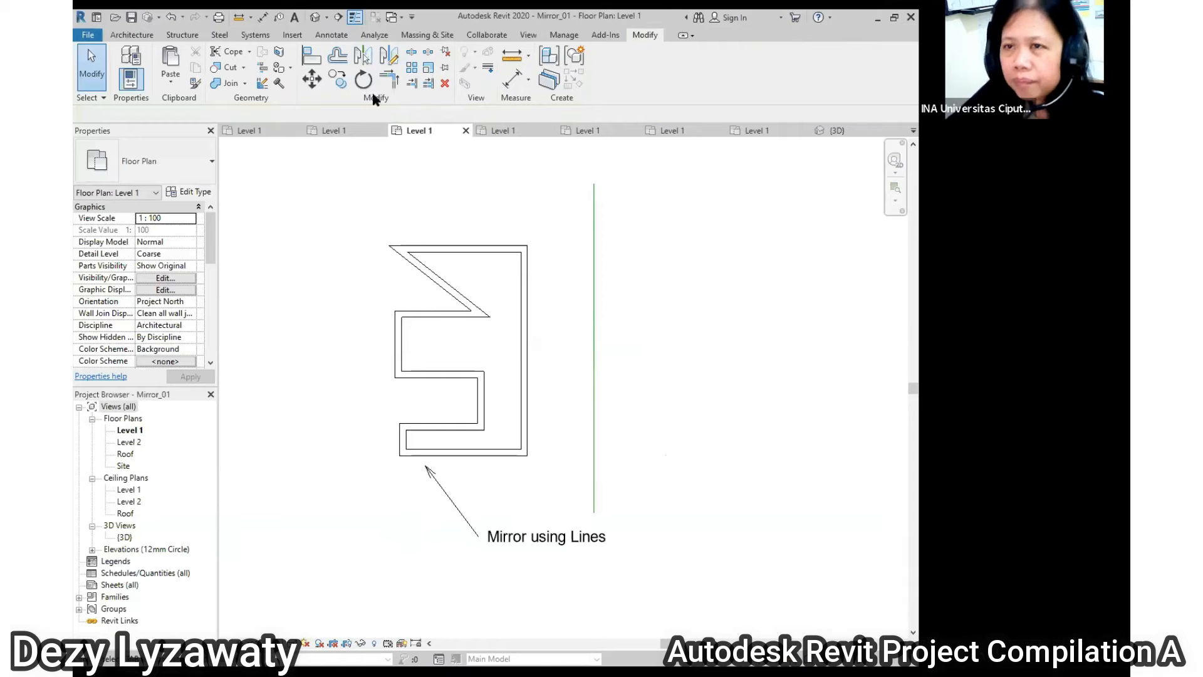
{"action": "left_click_drag", "start_coordinate": [320, 194], "coordinate": [551, 462]}
{"action": "key", "text": "Escape"}
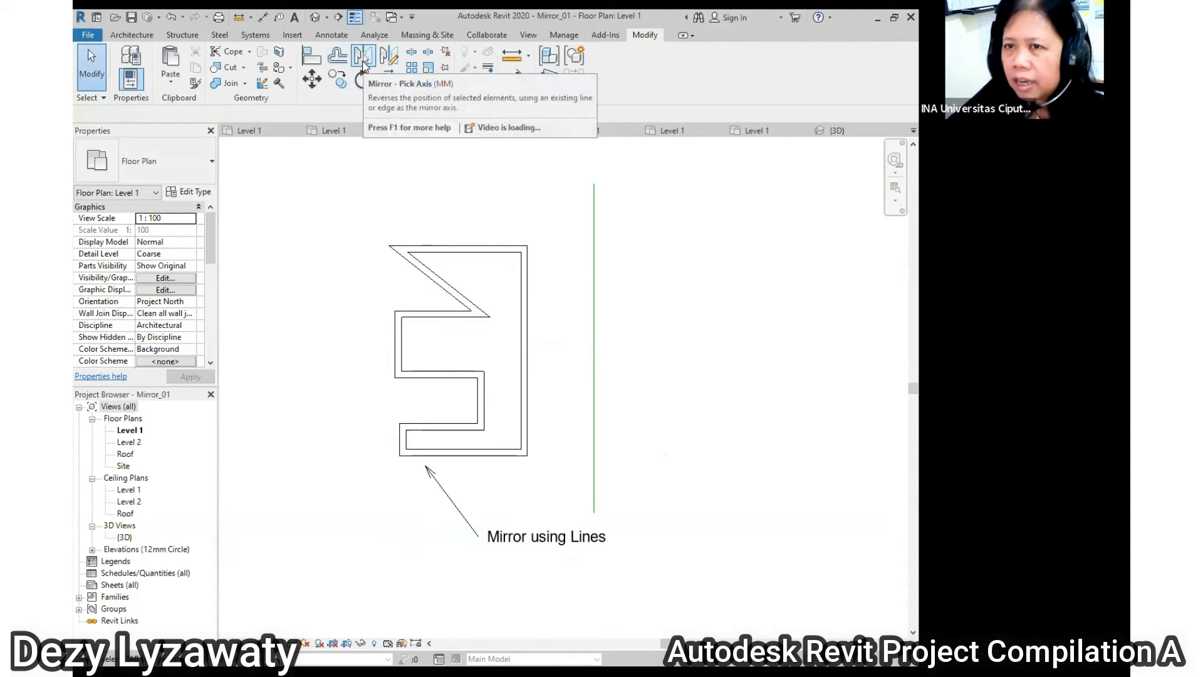
{"action": "left_click_drag", "start_coordinate": [351, 216], "coordinate": [579, 478]}
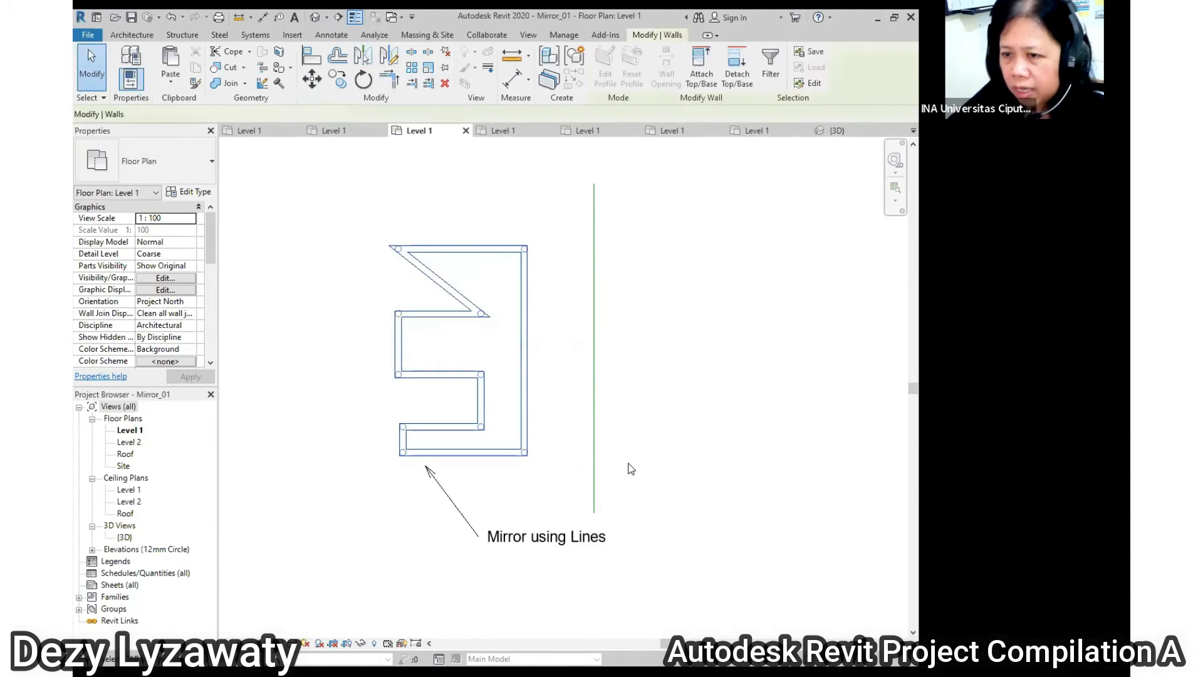
{"action": "left_click", "coordinate": [364, 60]}
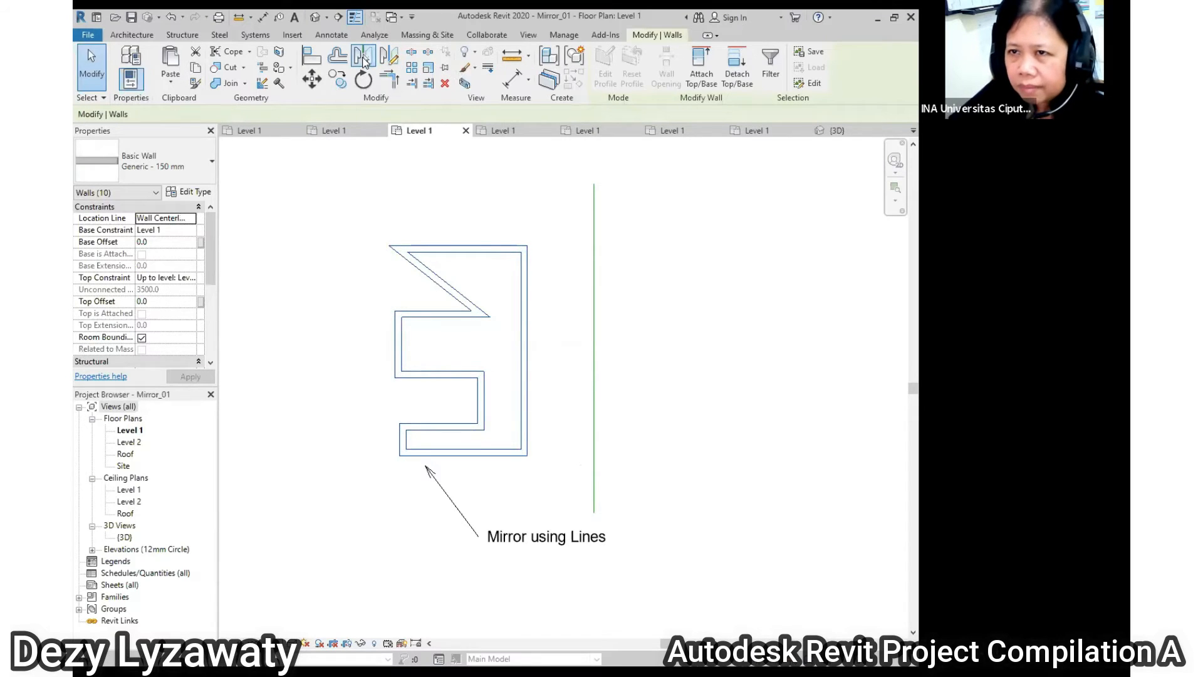
{"action": "left_click", "coordinate": [594, 392]}
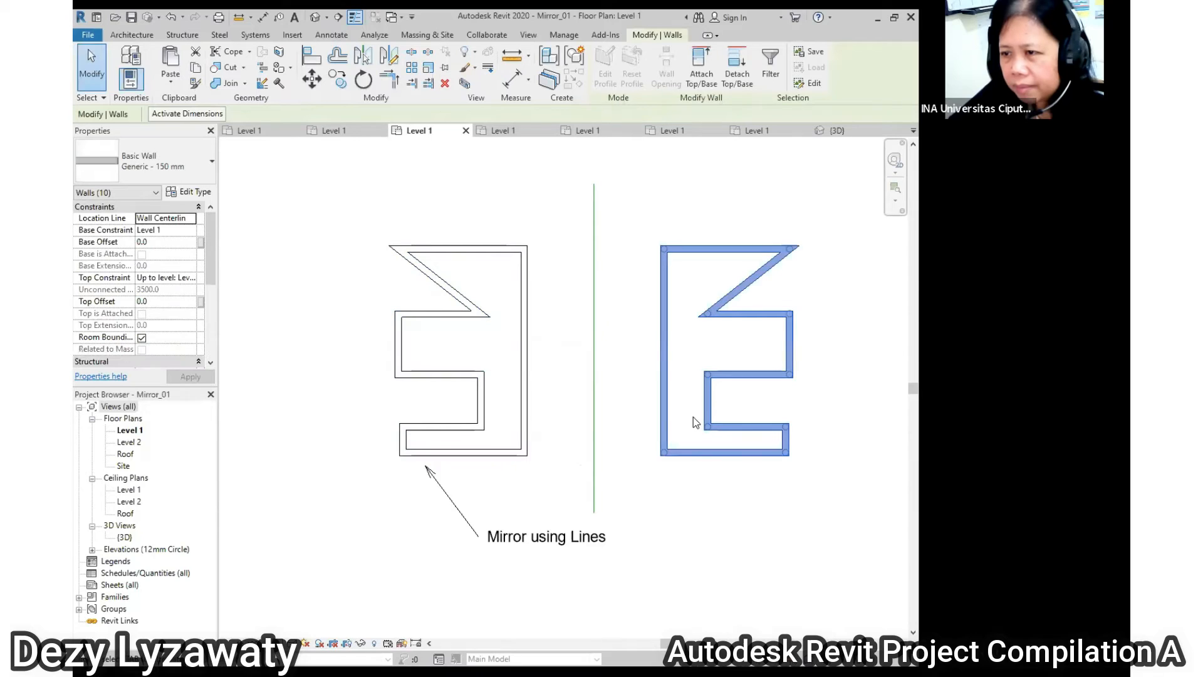
{"action": "left_click", "coordinate": [646, 213]}
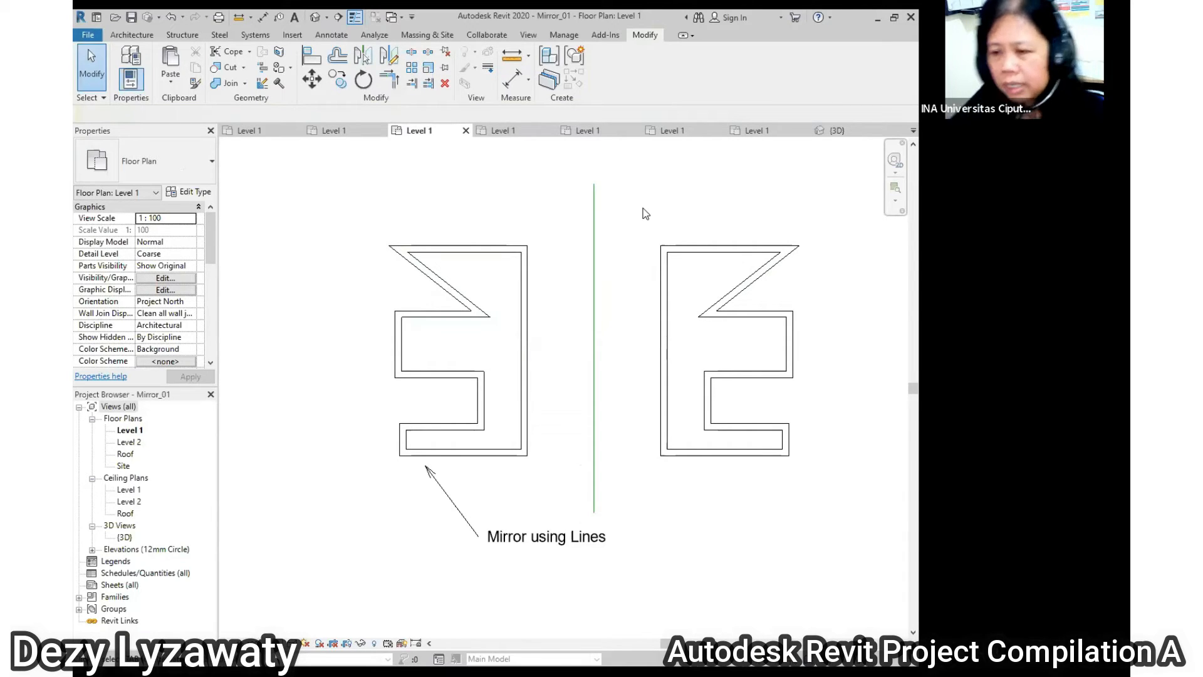
- Mirror a copy of the "Mirror using Lines" wall shape upward with Mirror - Pick Axis, using its own top wall as the axis
{"action": "left_click_drag", "start_coordinate": [370, 221], "coordinate": [587, 464]}
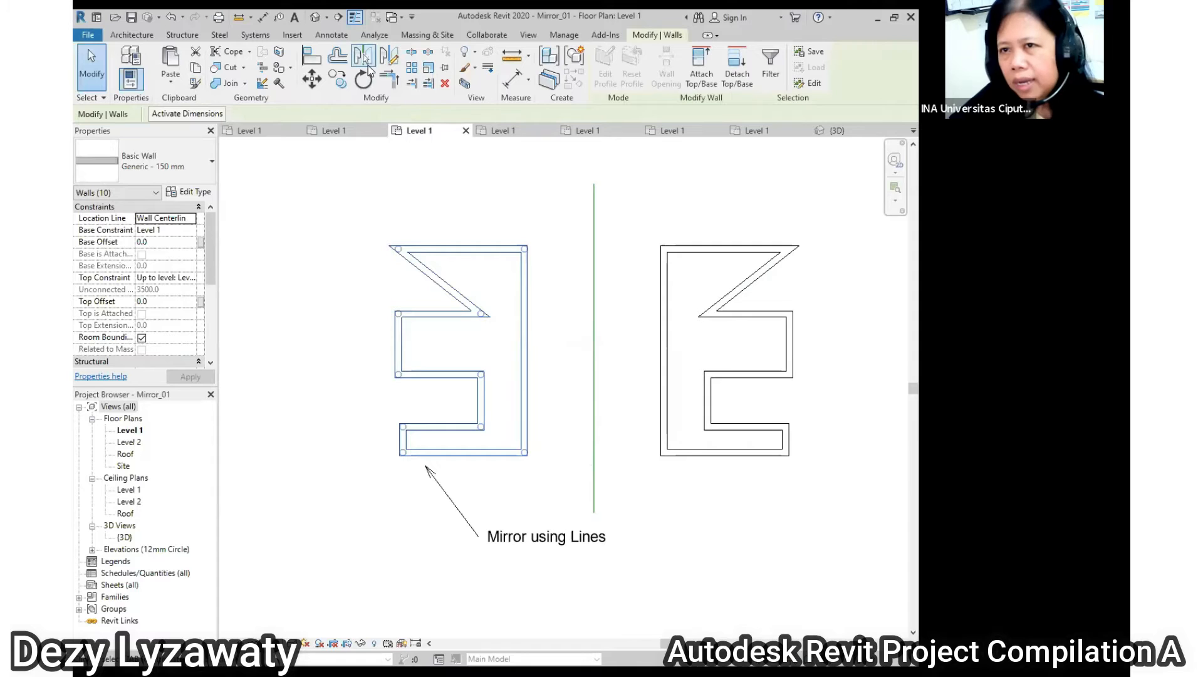
{"action": "left_click", "coordinate": [366, 61]}
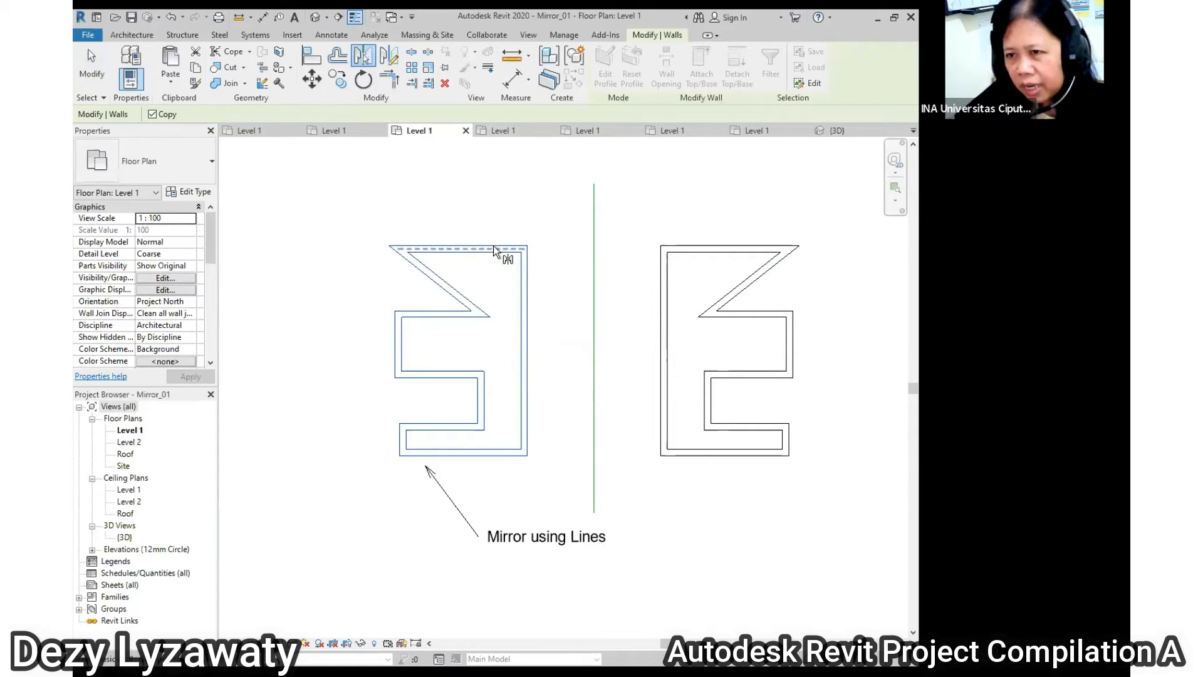
{"action": "left_click", "coordinate": [615, 257]}
{"action": "scroll", "coordinate": [594, 241], "scroll_direction": "down", "scroll_amount": 2}
{"action": "middle_click_drag", "start_coordinate": [594, 241], "coordinate": [589, 305]}
{"action": "scroll", "coordinate": [517, 322], "scroll_direction": "up", "scroll_amount": 3}
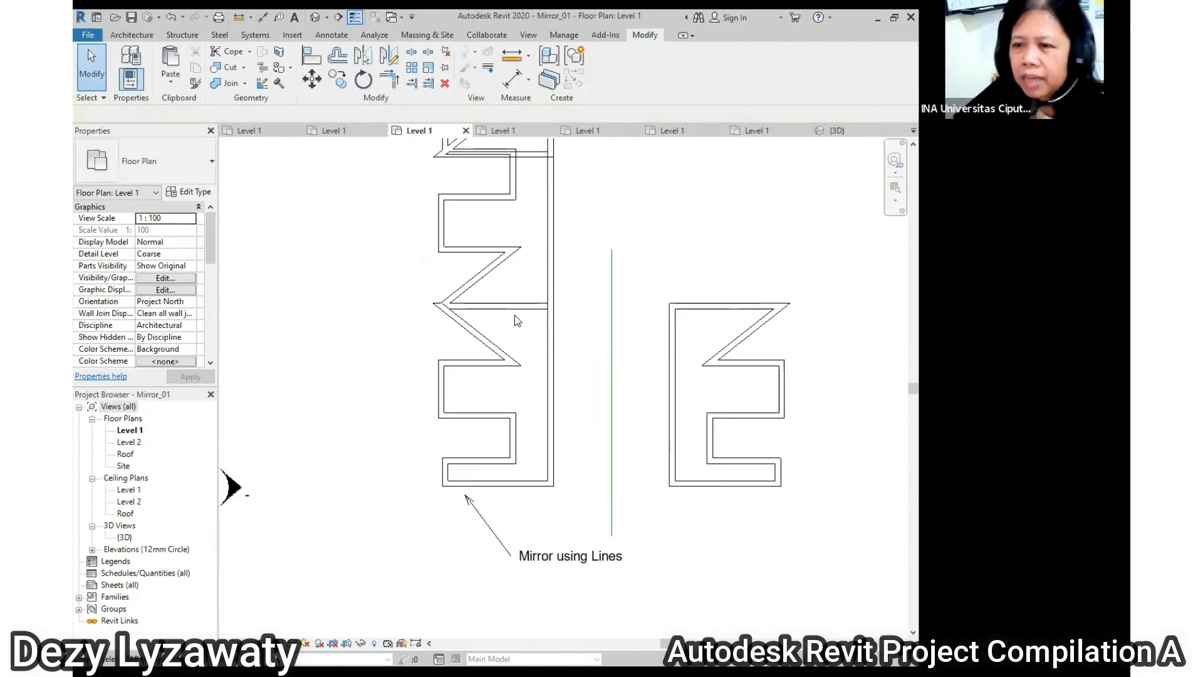
{"action": "right_click", "coordinate": [530, 292]}
{"action": "left_click", "coordinate": [572, 298]}
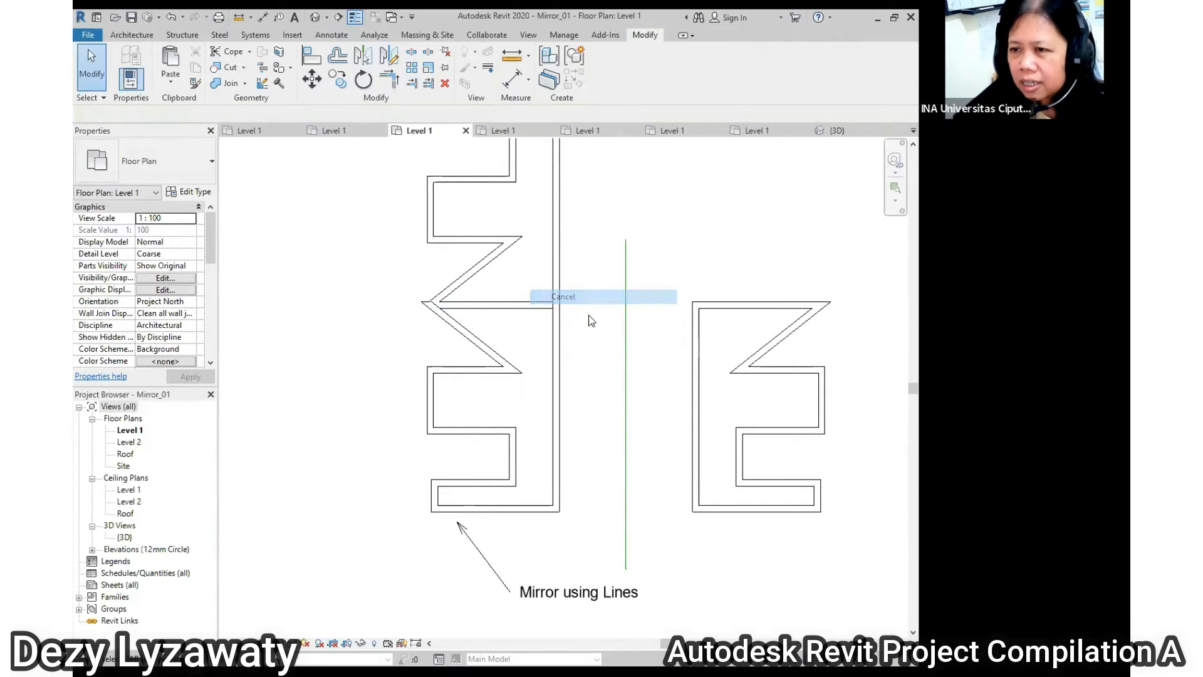
- Mirror a copy of the wall shape right of the green line upward with Mirror - Pick Axis about its top wall
{"action": "scroll", "coordinate": [594, 376], "scroll_direction": "down", "scroll_amount": 2}
{"action": "scroll", "coordinate": [565, 273], "scroll_direction": "up", "scroll_amount": 1}
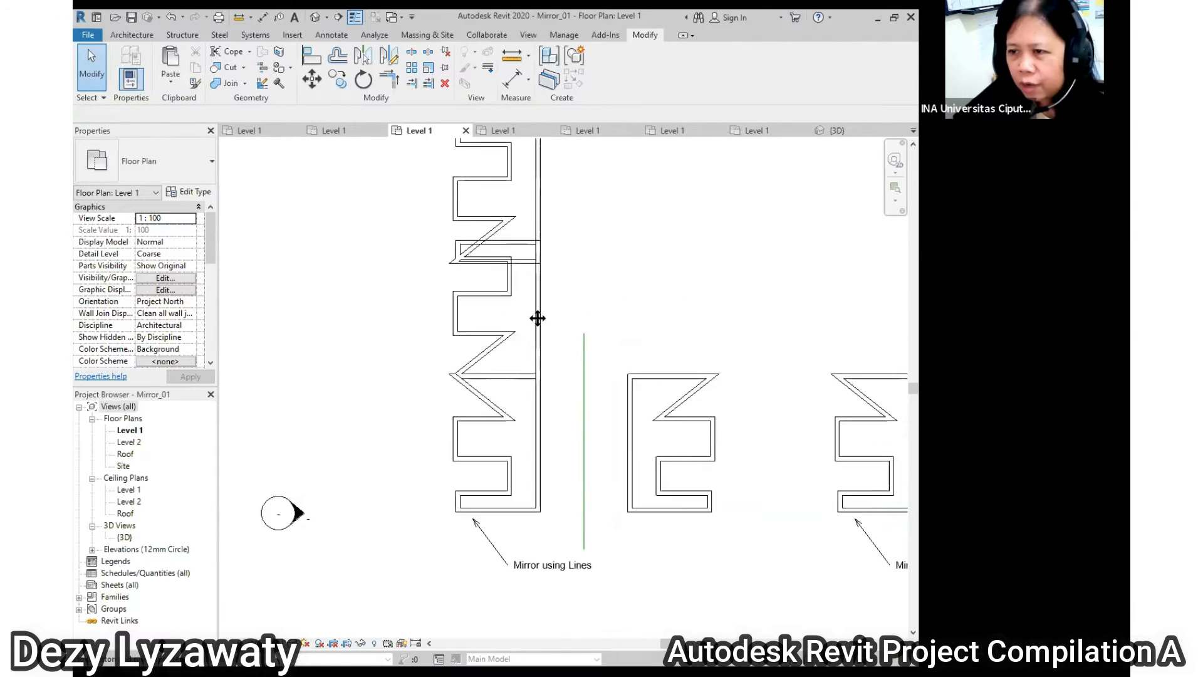
{"action": "middle_click_drag", "start_coordinate": [537, 317], "coordinate": [464, 341]}
{"action": "left_click_drag", "start_coordinate": [461, 292], "coordinate": [634, 529]}
{"action": "left_click", "coordinate": [361, 60]}
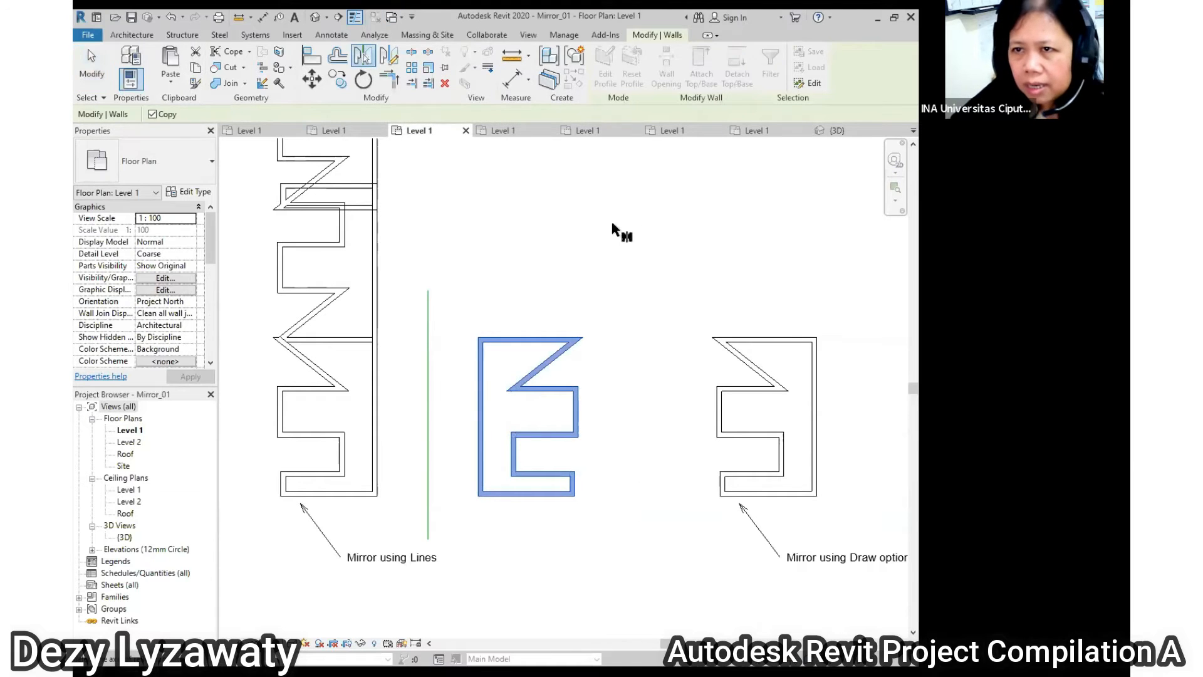
{"action": "left_click", "coordinate": [530, 343]}
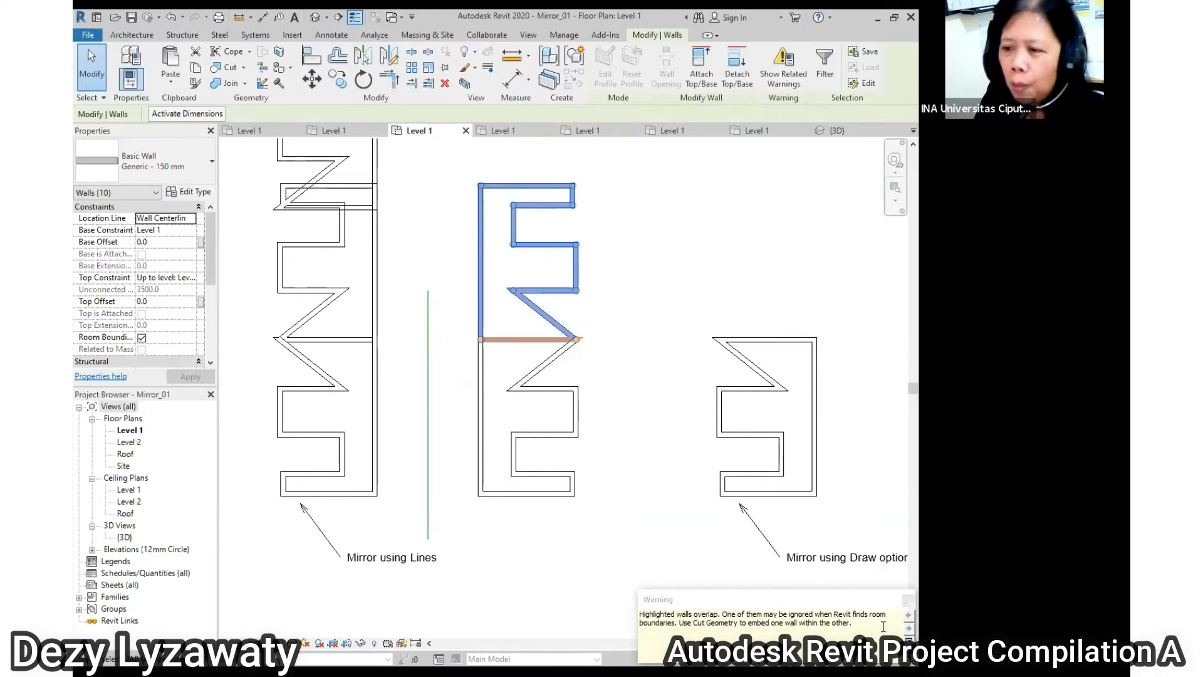
{"action": "left_click", "coordinate": [651, 348]}
{"action": "left_click", "coordinate": [588, 344]}
{"action": "left_click", "coordinate": [489, 166]}
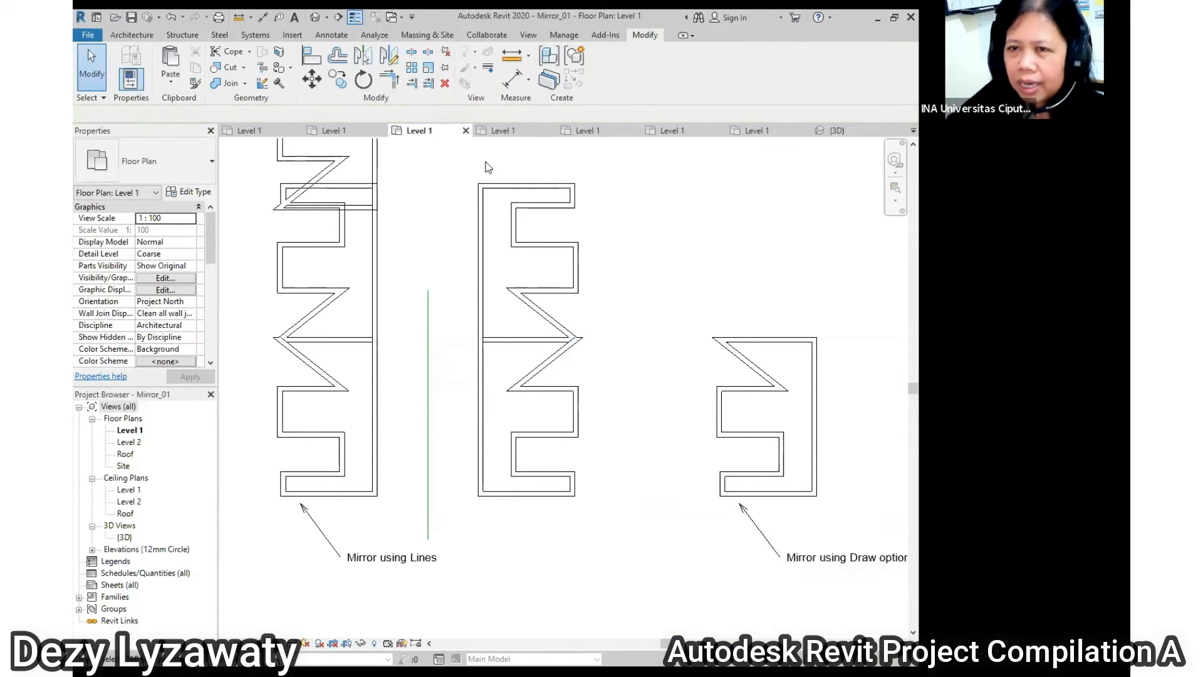
- Switch to the Level 1 floor plan of the Offset_01 project
{"action": "left_click", "coordinate": [528, 33]}
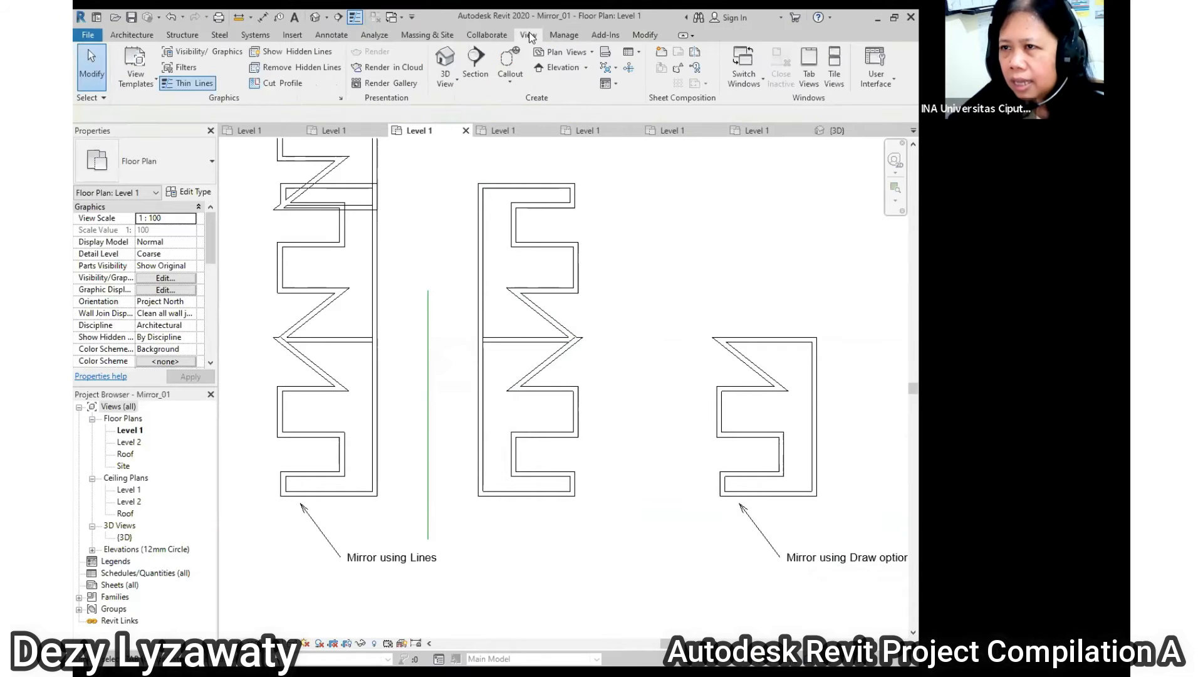
{"action": "left_click", "coordinate": [762, 80]}
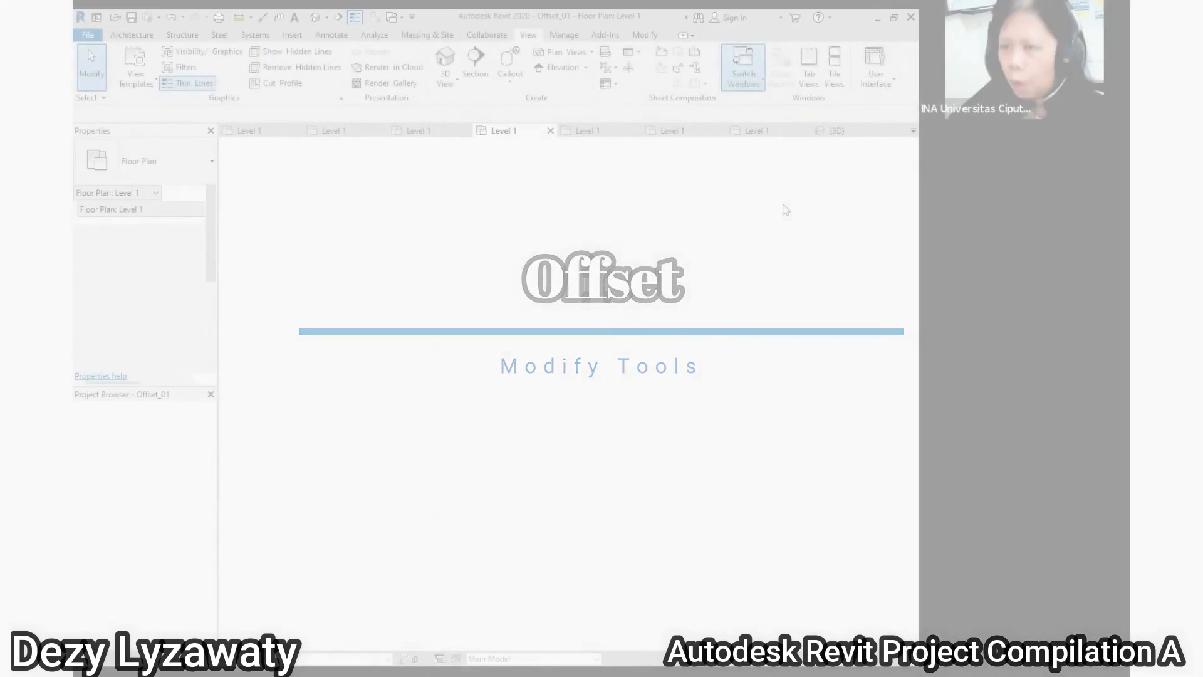
{"action": "scroll", "coordinate": [580, 349], "scroll_direction": "up", "scroll_amount": 5}
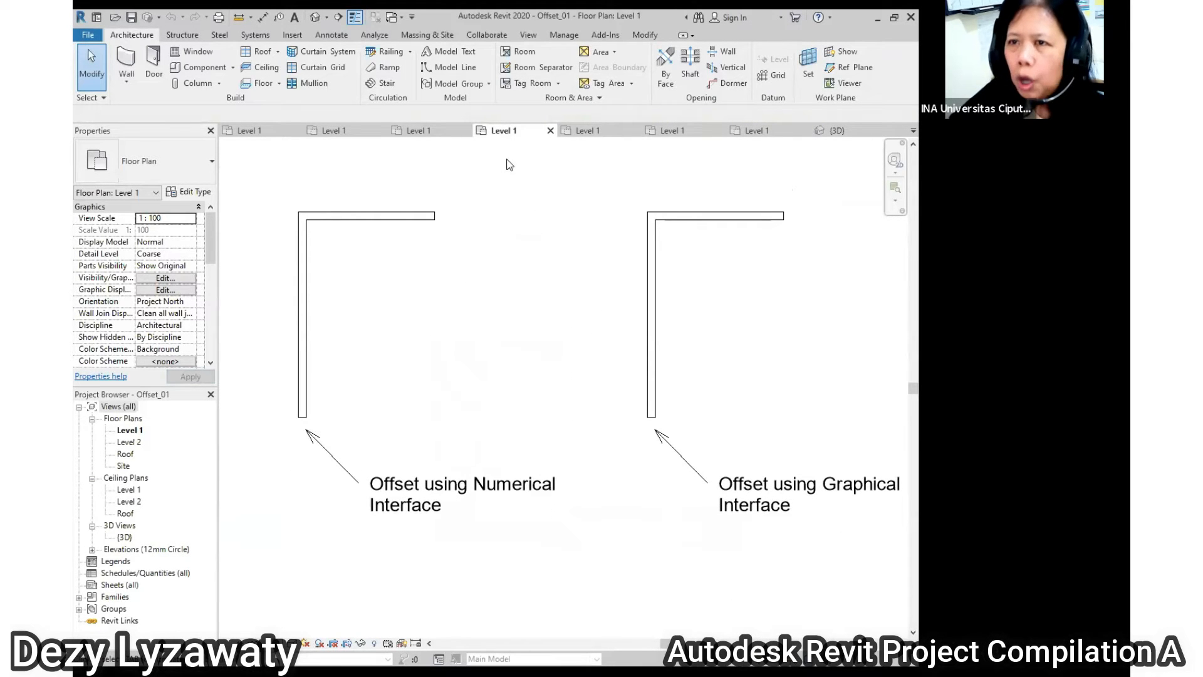
- Offset a copy of the horizontal "Offset using Numerical Interface" wall 1000 upward using the Numerical option with Copy enabled
{"action": "left_click", "coordinate": [646, 35]}
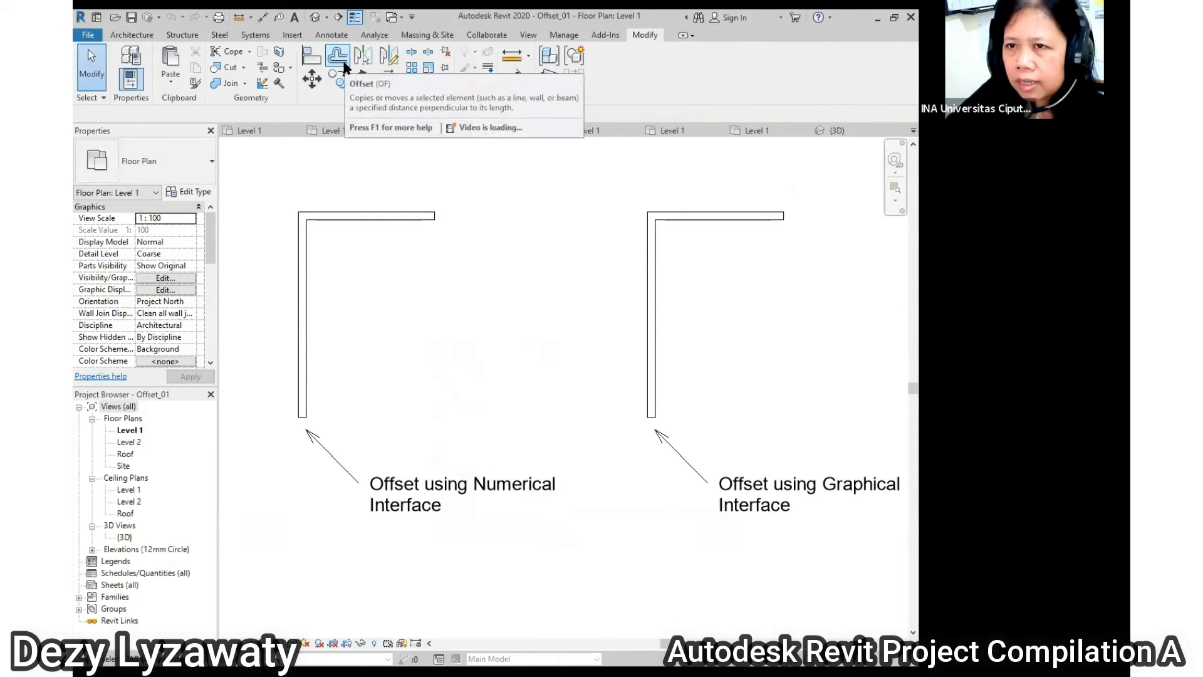
{"action": "left_click", "coordinate": [392, 220]}
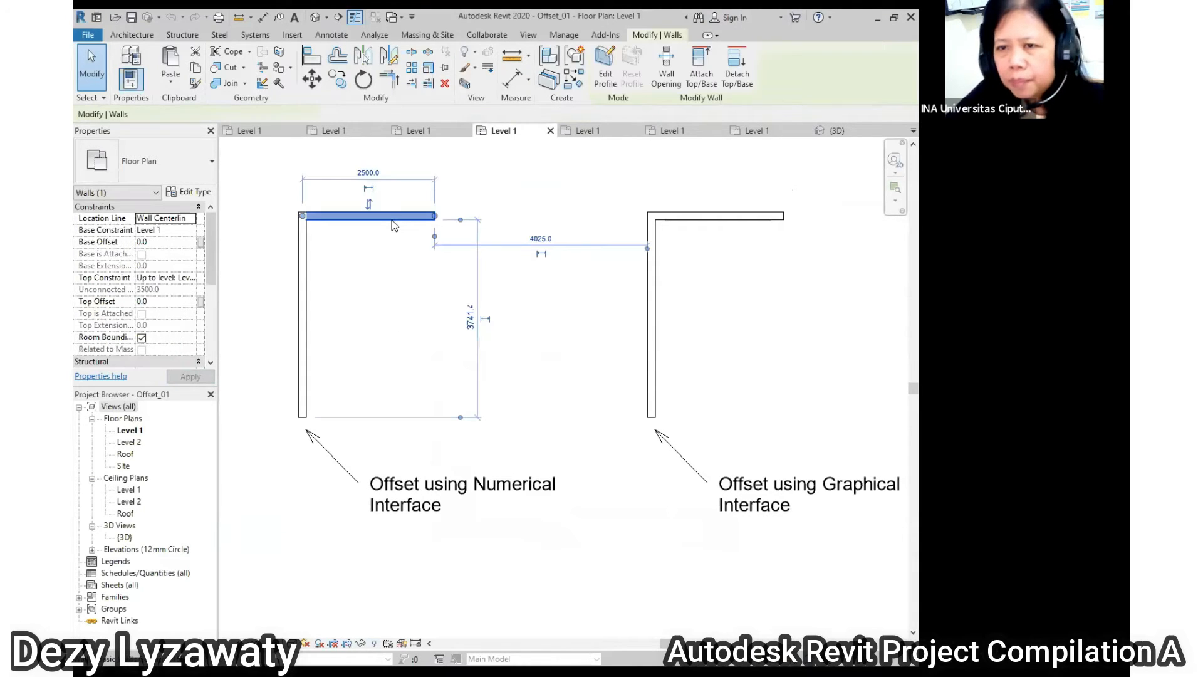
{"action": "left_click", "coordinate": [443, 300]}
{"action": "left_click", "coordinate": [429, 216]}
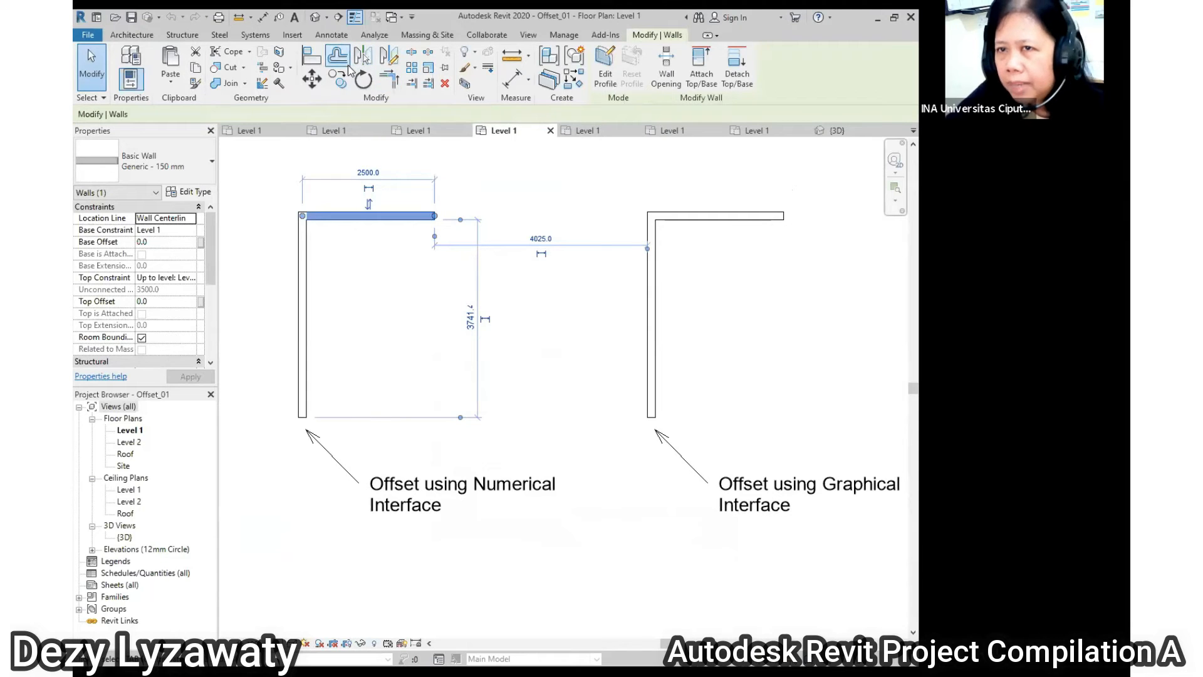
{"action": "left_click", "coordinate": [344, 65]}
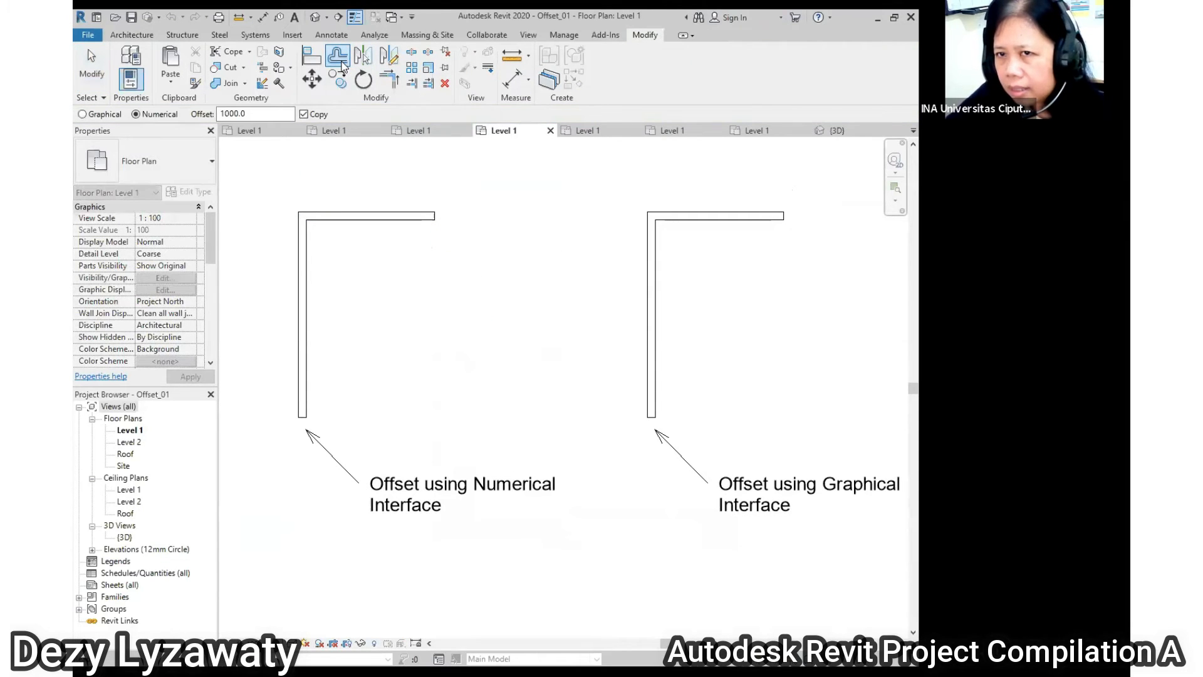
{"action": "left_click_drag", "start_coordinate": [257, 114], "coordinate": [209, 119]}
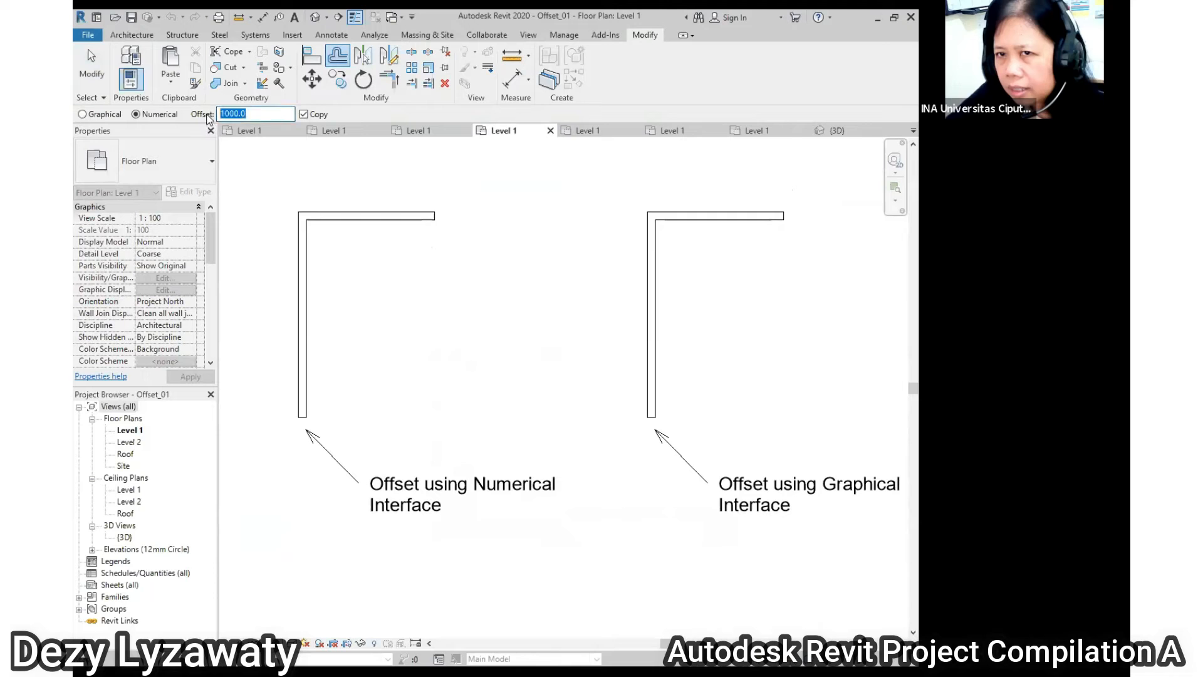
{"action": "left_click", "coordinate": [392, 213]}
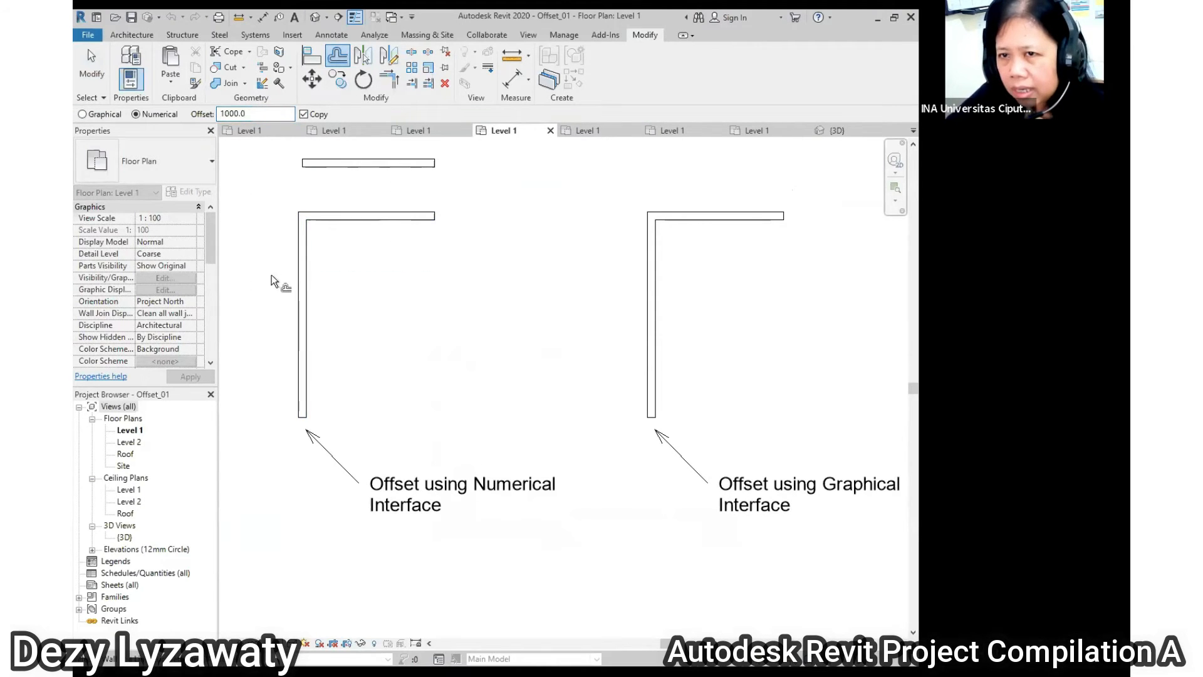
- Offset copies of the "Offset using Numerical Interface" vertical wall 1000 to both sides and of its horizontal wall 1000 downward
{"action": "left_click", "coordinate": [296, 282]}
{"action": "left_click", "coordinate": [419, 231]}
{"action": "left_click", "coordinate": [307, 313]}
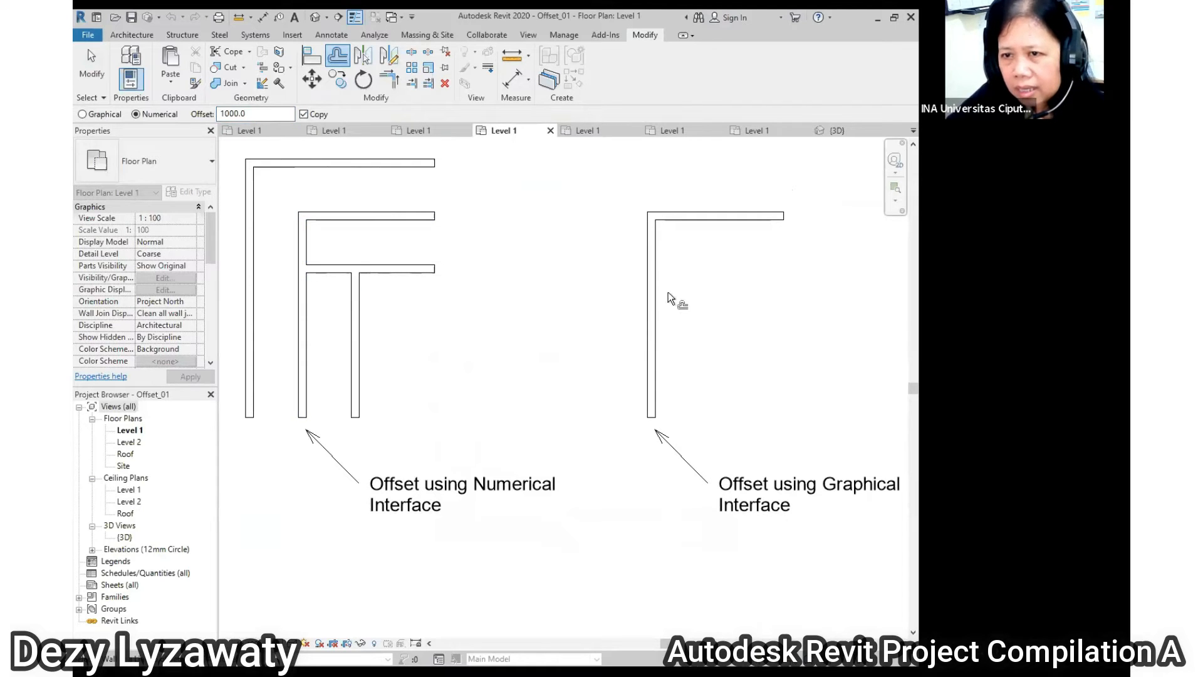
- Offset copies of the two "Offset using Graphical Interface" walls individually 1000 to the outside of the L shape
{"action": "scroll", "coordinate": [577, 282], "scroll_direction": "down", "scroll_amount": 2}
{"action": "middle_click_drag", "start_coordinate": [585, 324], "coordinate": [525, 338]}
{"action": "left_click", "coordinate": [525, 338]}
{"action": "left_click", "coordinate": [602, 291]}
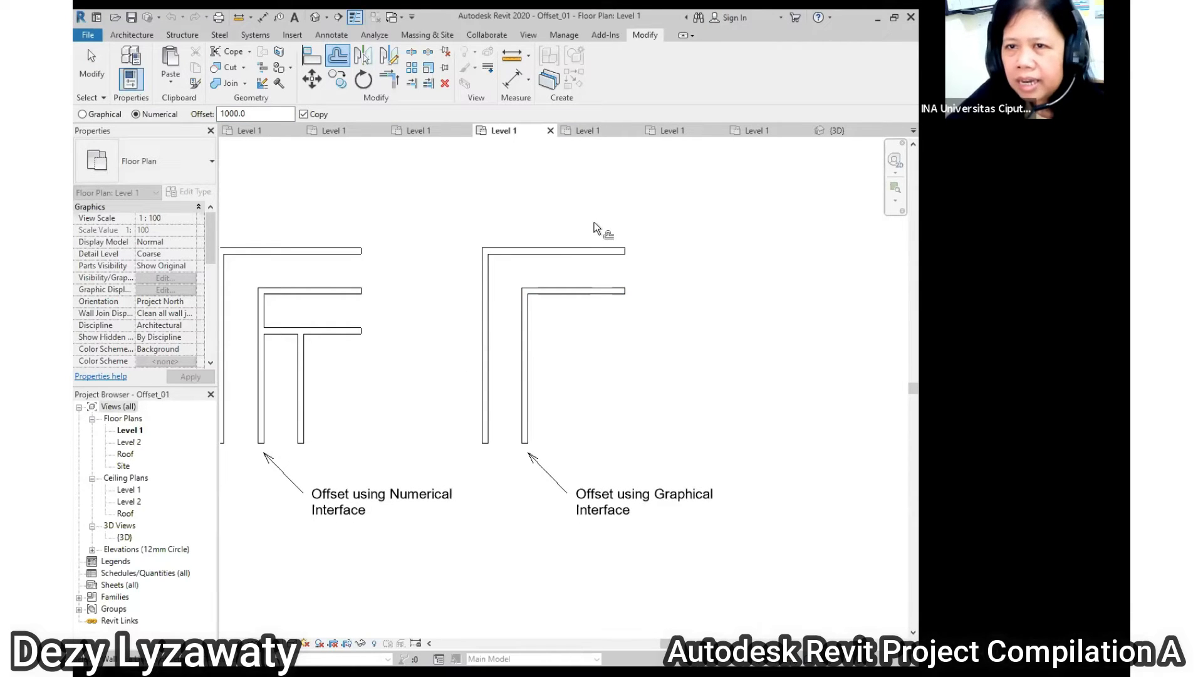
- Offset copies of whole wall chains by 1000: the original "Offset using Graphical Interface" L inward and its outer copy outward
{"action": "middle_click_drag", "start_coordinate": [680, 317], "coordinate": [646, 229]}
{"action": "scroll", "coordinate": [646, 229], "scroll_direction": "up", "scroll_amount": 2}
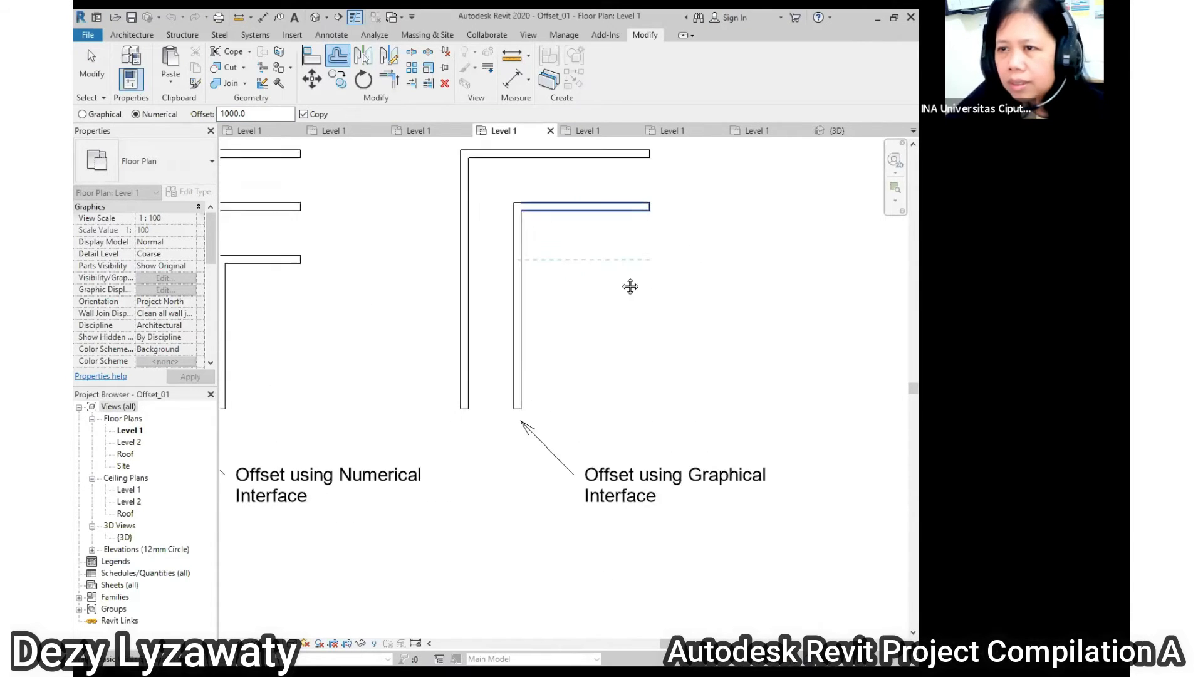
{"action": "middle_click_drag", "start_coordinate": [630, 286], "coordinate": [595, 362]}
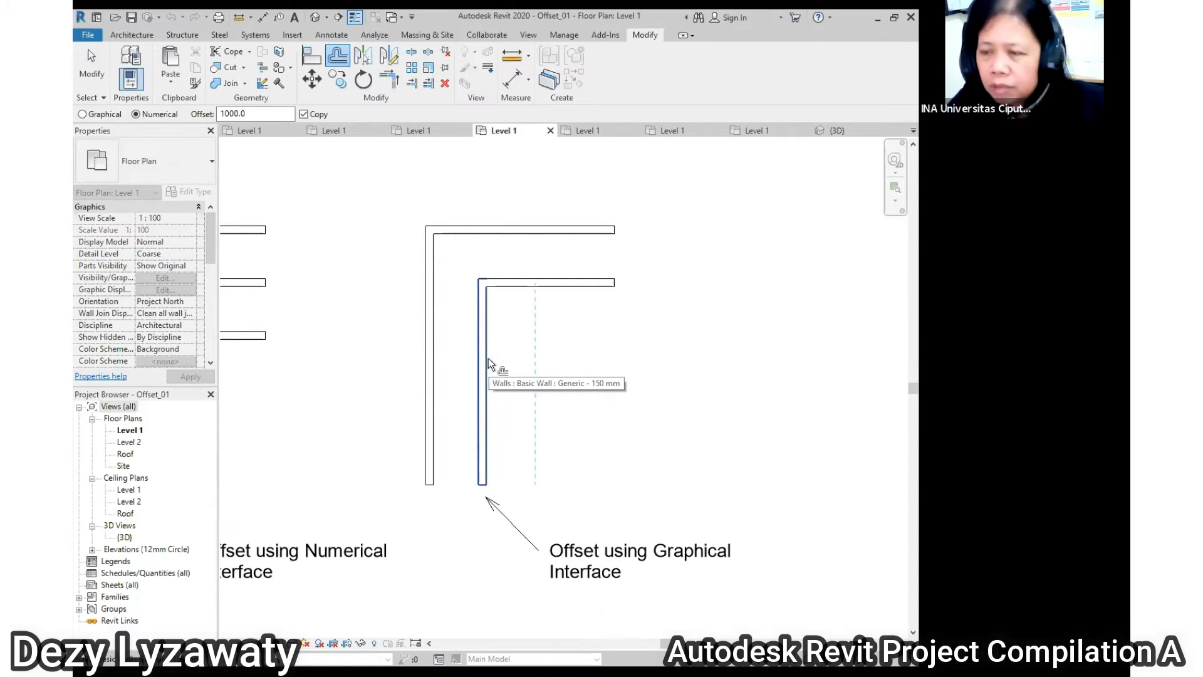
{"action": "key", "text": "Tab"}
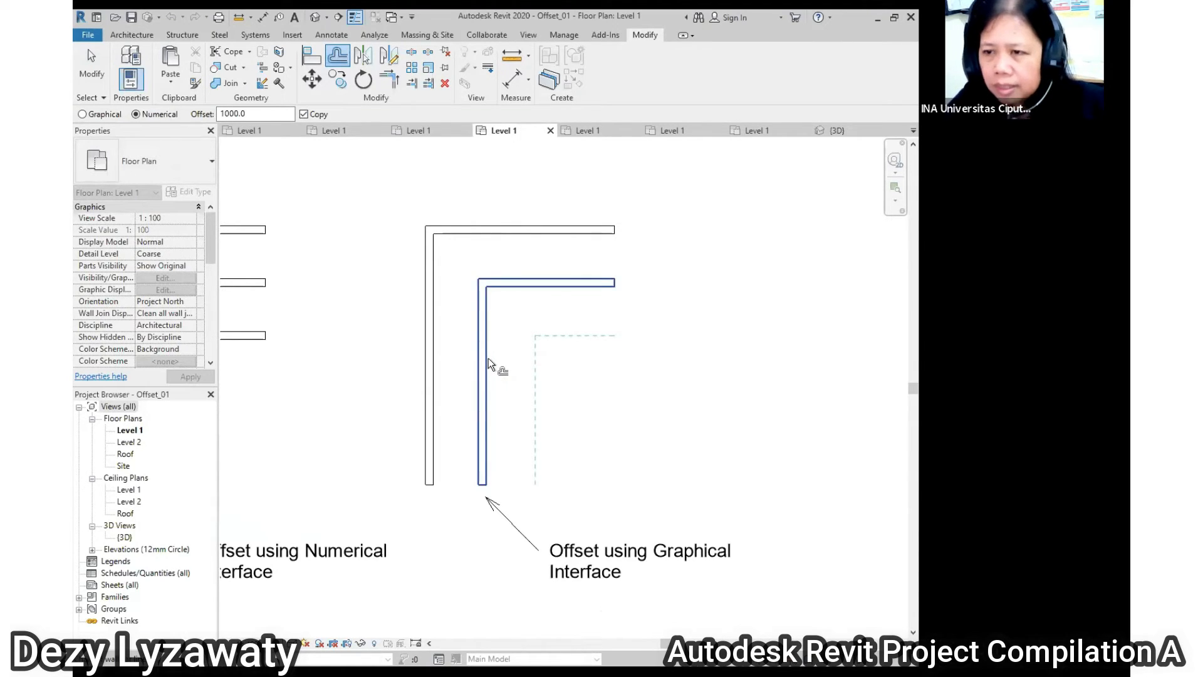
{"action": "left_click", "coordinate": [488, 358]}
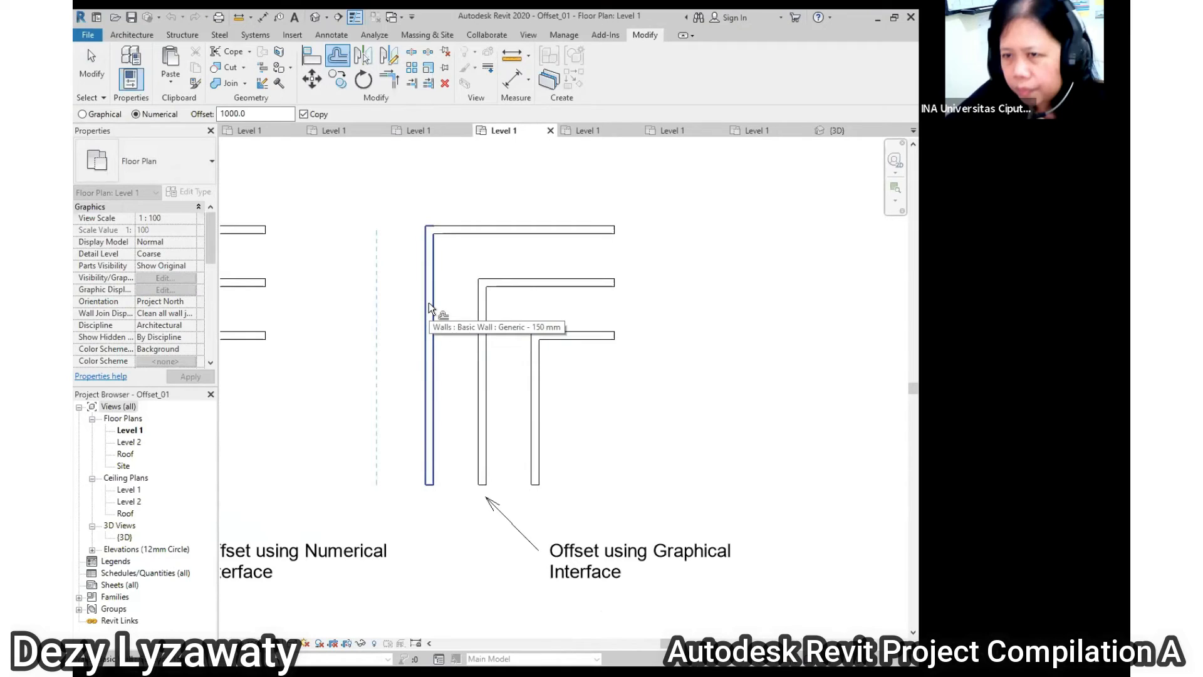
{"action": "key", "text": "Tab"}
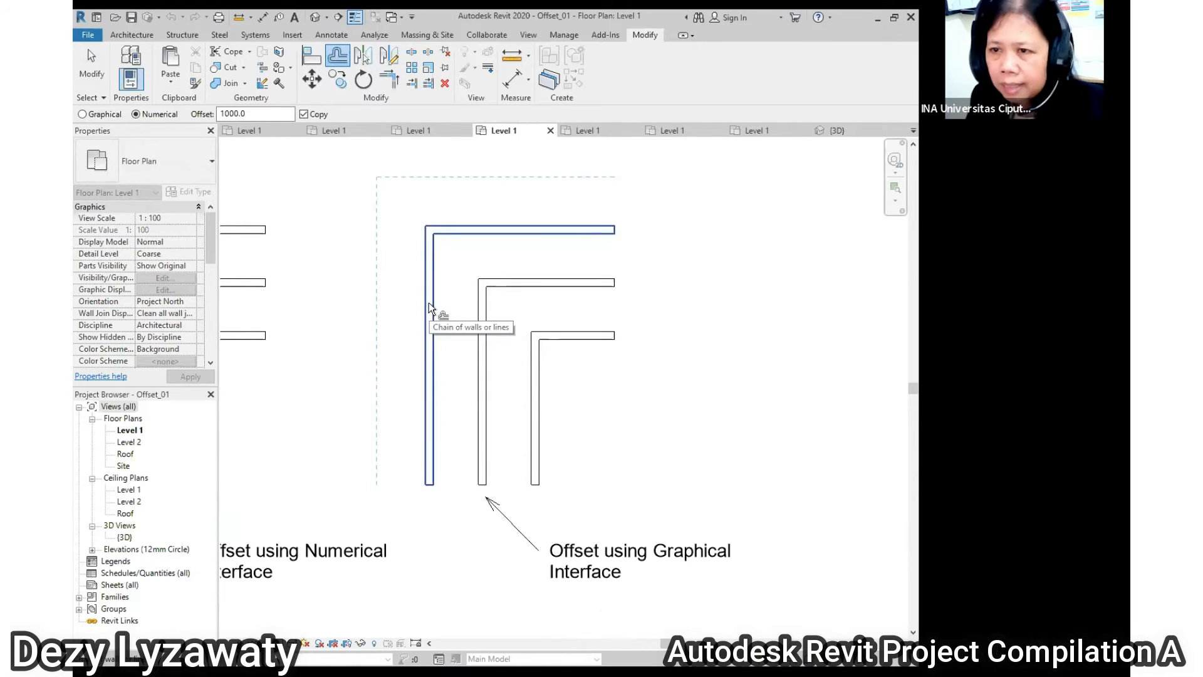
{"action": "left_click", "coordinate": [428, 302]}
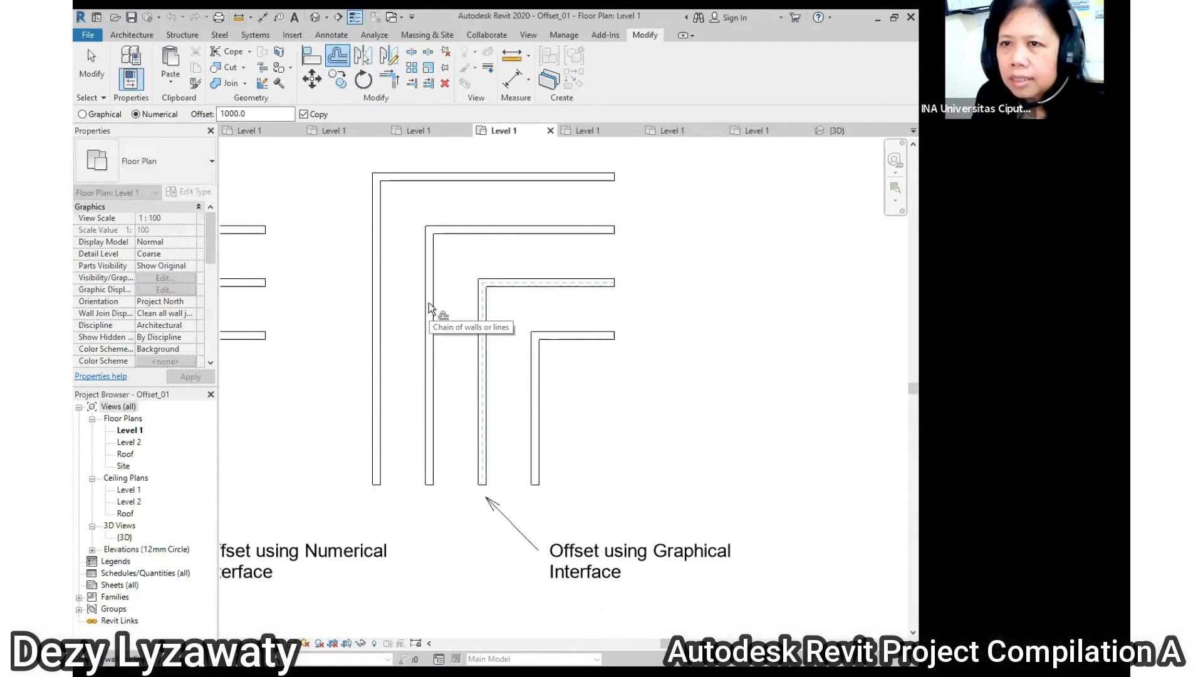
- Switch to the Level 1 floor plan of the Array_01 project
{"action": "scroll", "coordinate": [564, 336], "scroll_direction": "down", "scroll_amount": 4}
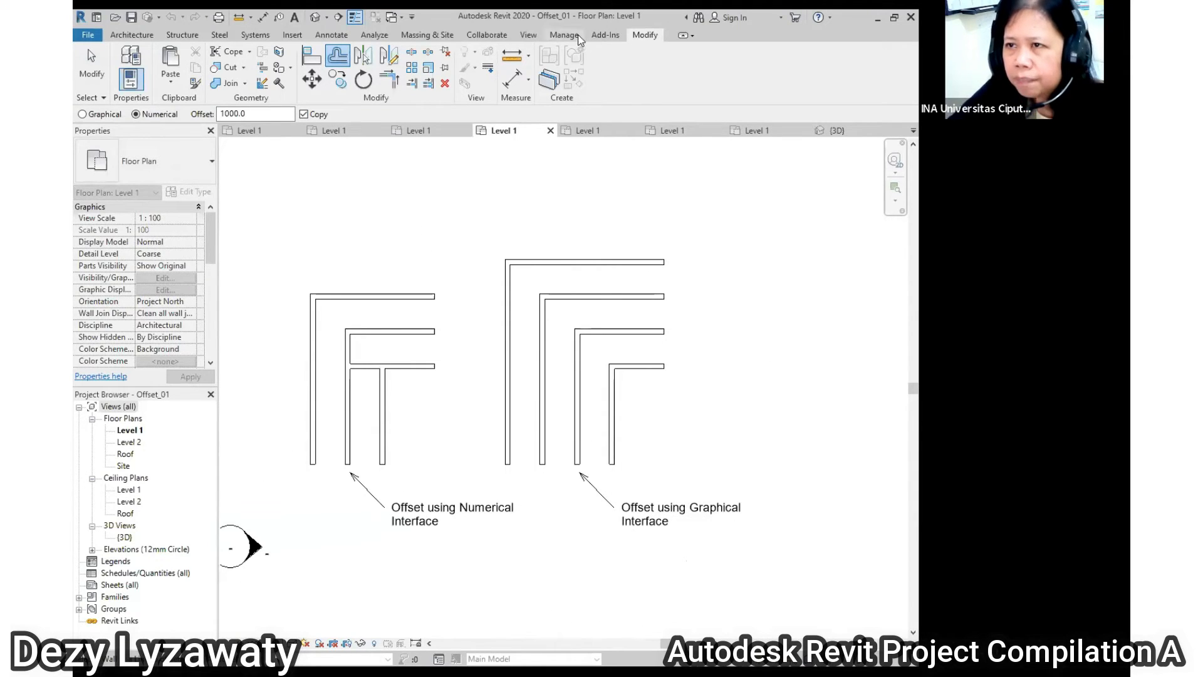
{"action": "left_click", "coordinate": [528, 34]}
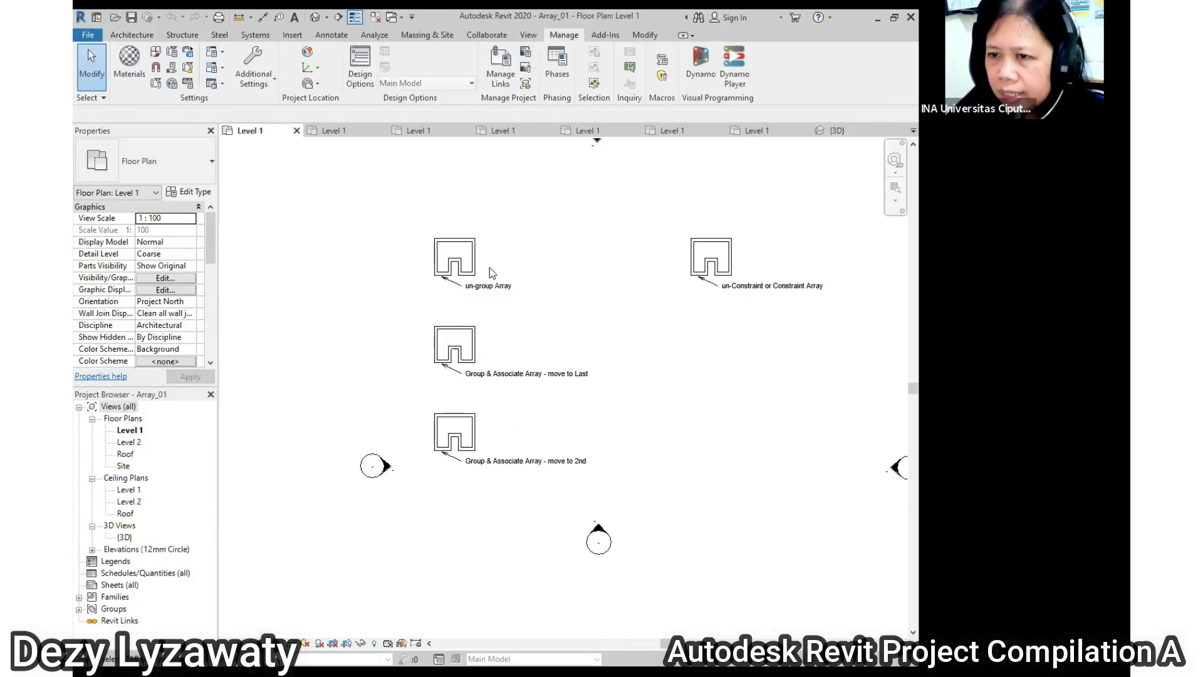
{"action": "scroll", "coordinate": [464, 351], "scroll_direction": "up", "scroll_amount": 4}
- Array the "un-group Array" wall shape linearly to the right with Group and Associate, 3000 to the 2nd item and a count of 4
{"action": "left_click_drag", "start_coordinate": [326, 304], "coordinate": [456, 426]}
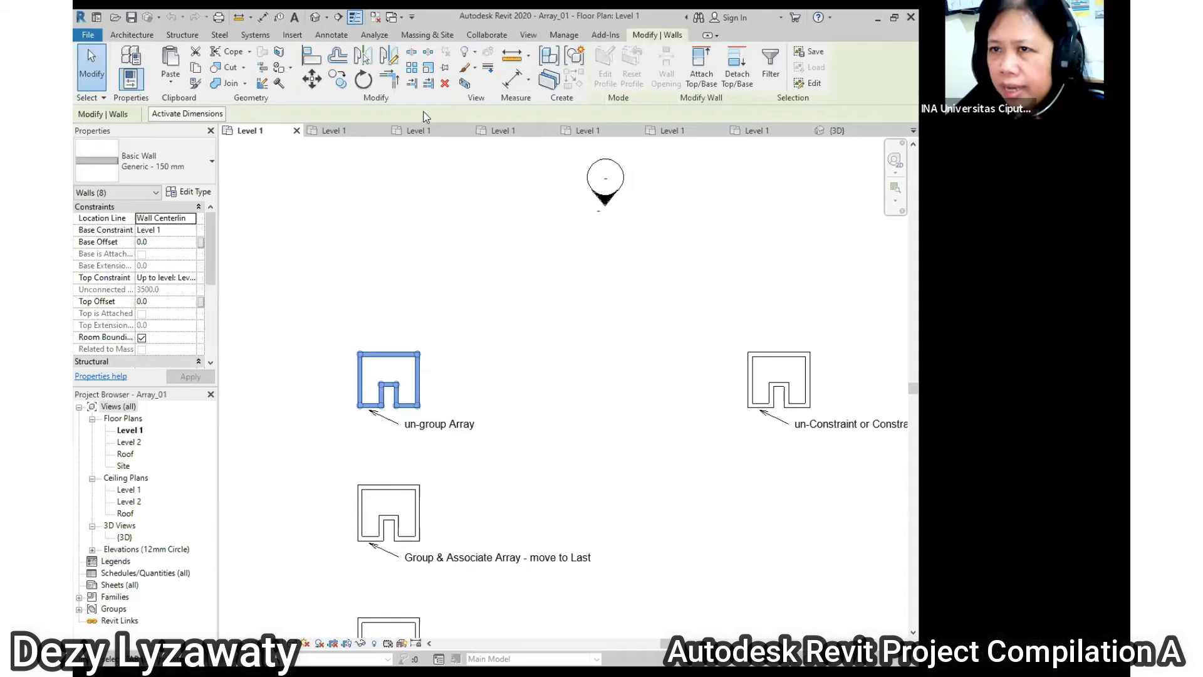
{"action": "left_click", "coordinate": [413, 67]}
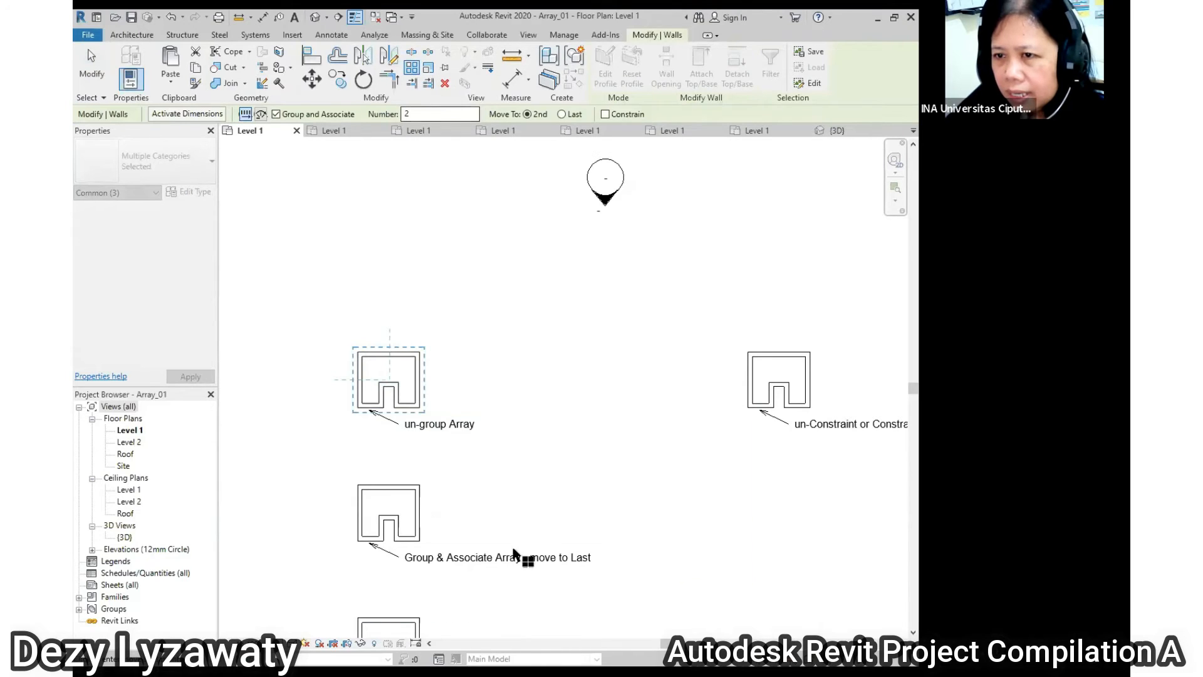
{"action": "left_click", "coordinate": [421, 354]}
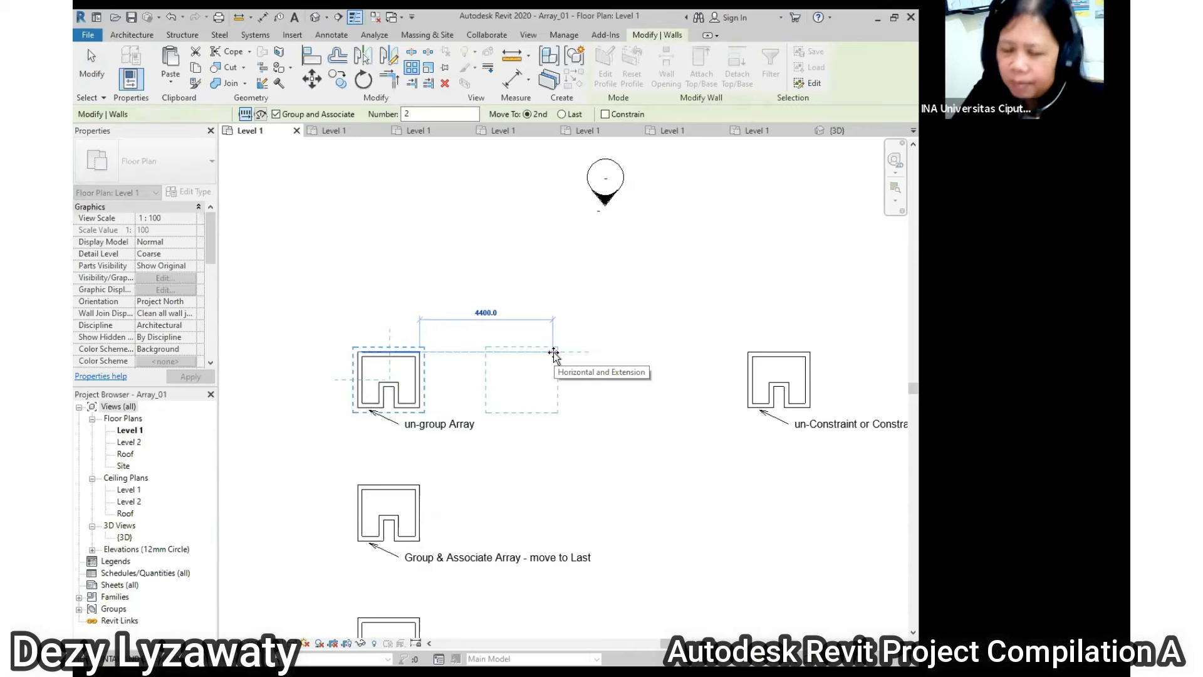
{"action": "type", "text": "3000"}
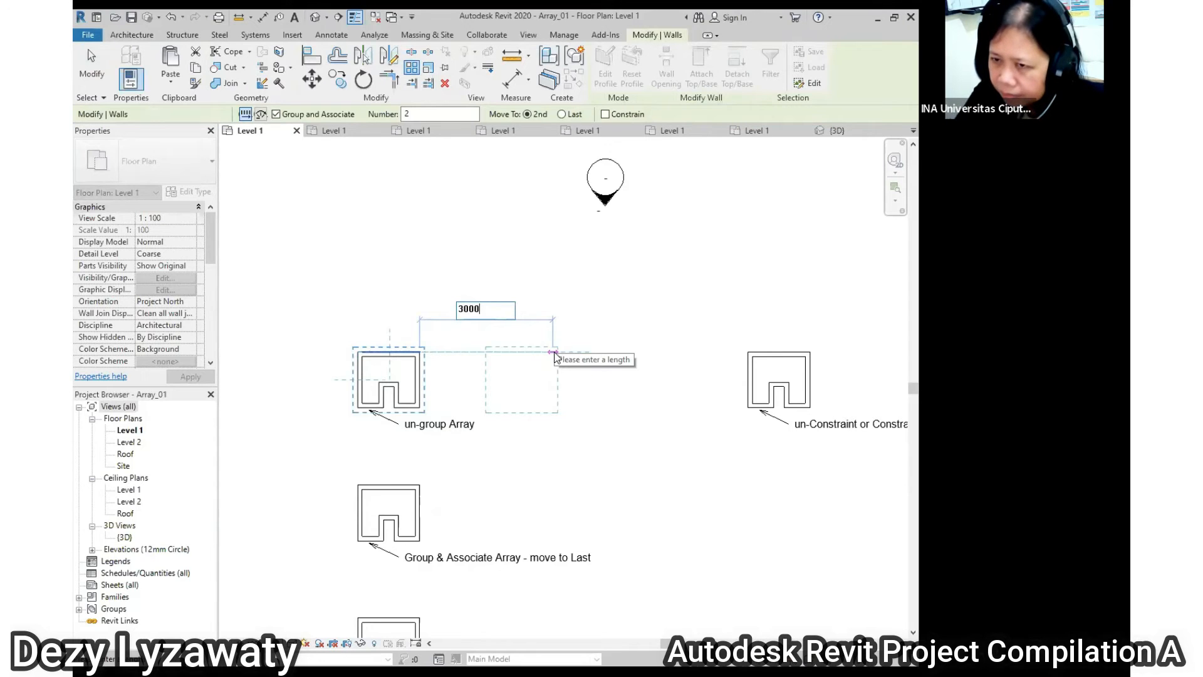
{"action": "key", "text": "Return"}
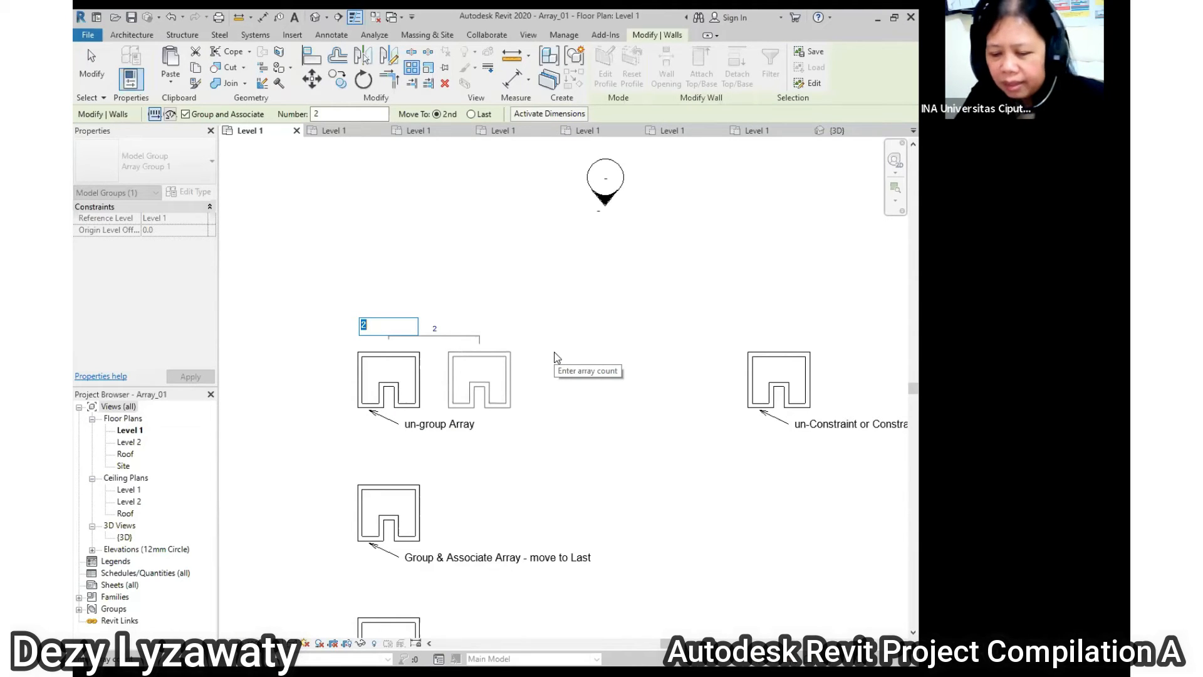
{"action": "type", "text": "4"}
{"action": "key", "text": "Return"}
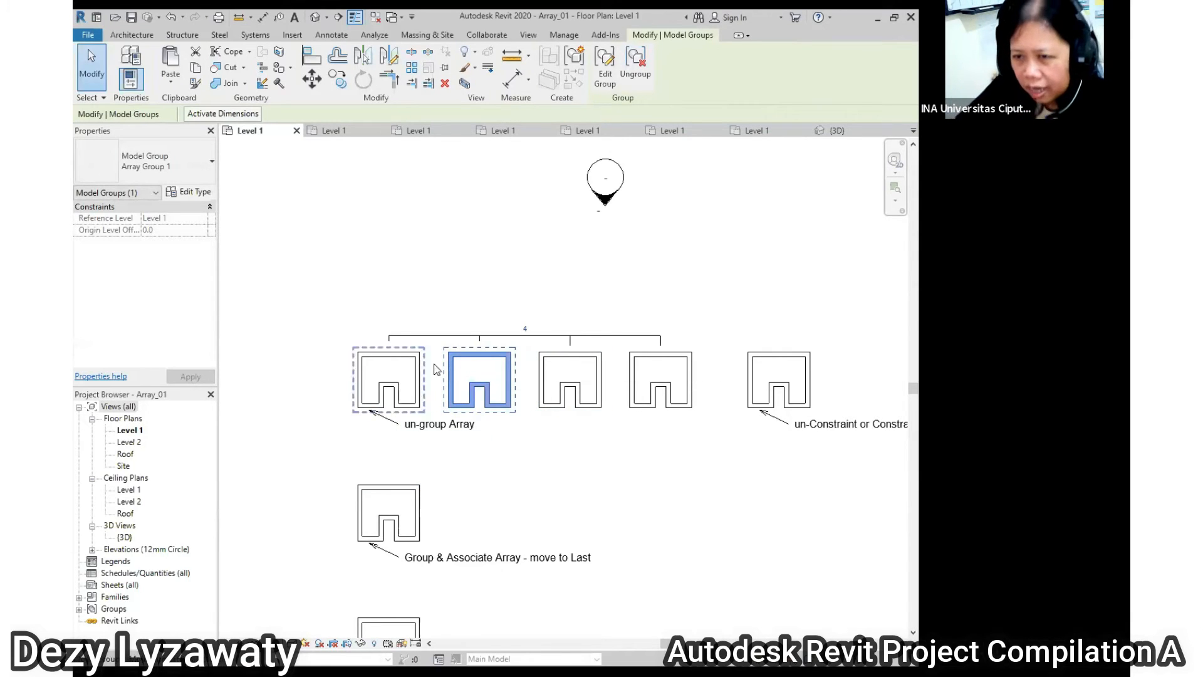
{"action": "left_click", "coordinate": [573, 299]}
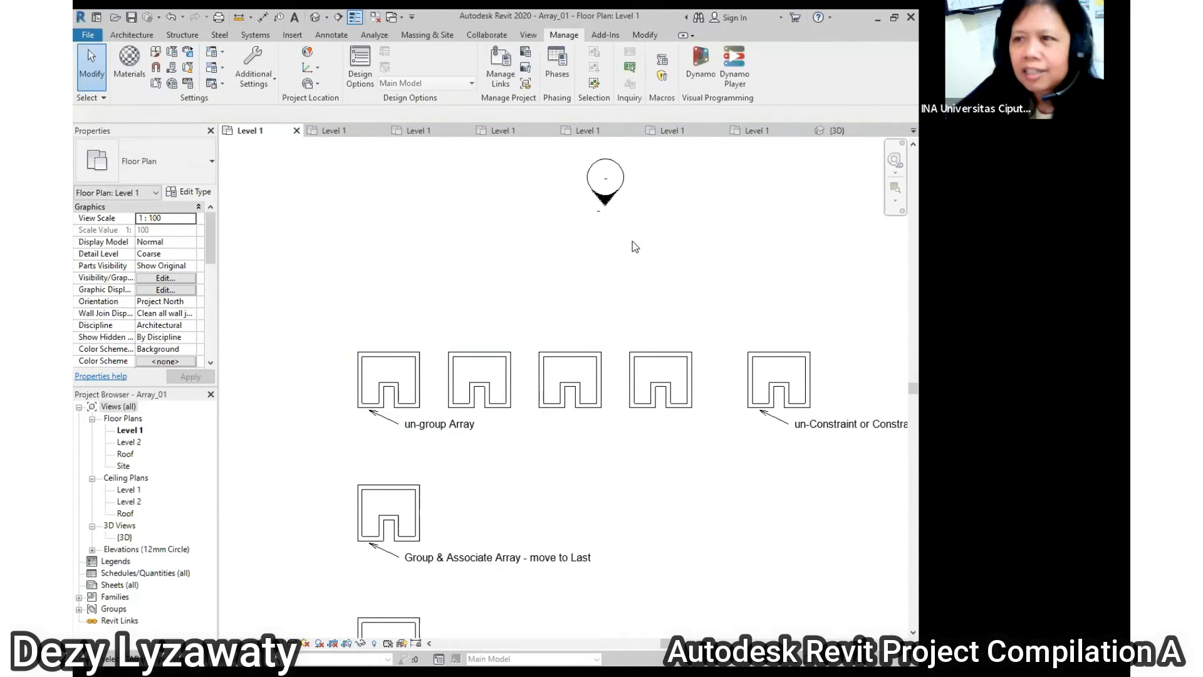
- Array the "un-Constraint or Constraint Array" wall shape linearly to the right with Group and Associate, 3000 to the 2nd item and a count of 6
{"action": "middle_click_drag", "start_coordinate": [749, 258], "coordinate": [550, 246]}
{"action": "scroll", "coordinate": [486, 299], "scroll_direction": "down", "scroll_amount": 1}
{"action": "middle_click_drag", "start_coordinate": [488, 303], "coordinate": [373, 326]}
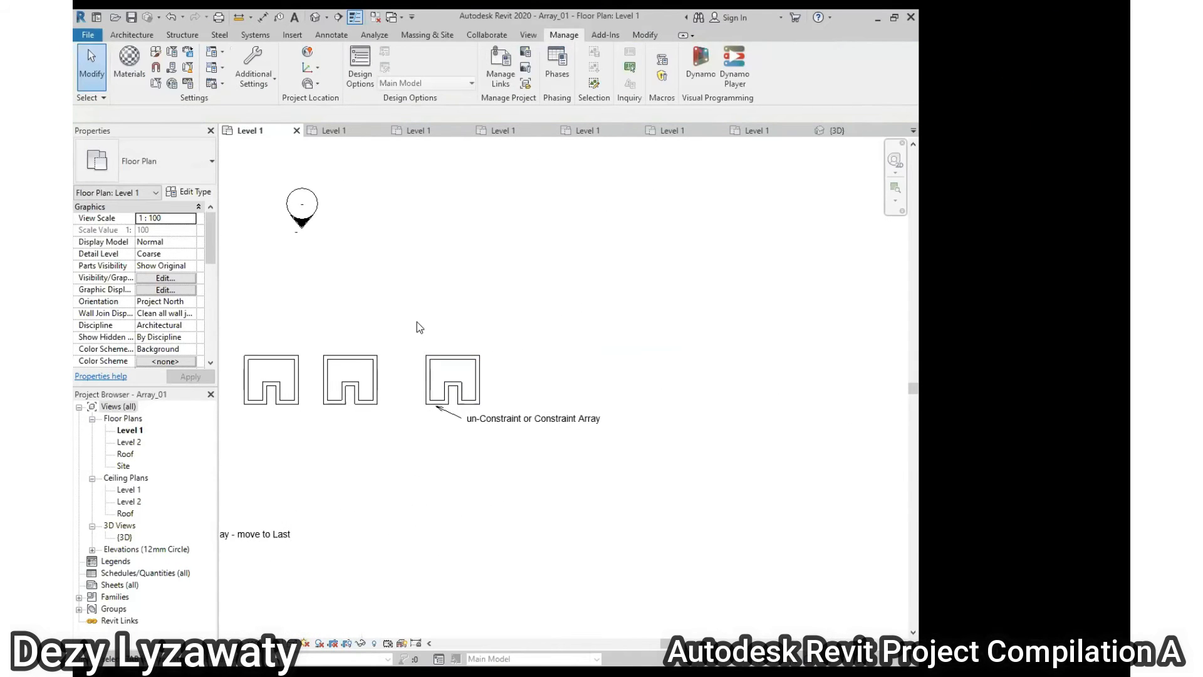
{"action": "left_click", "coordinate": [502, 411]}
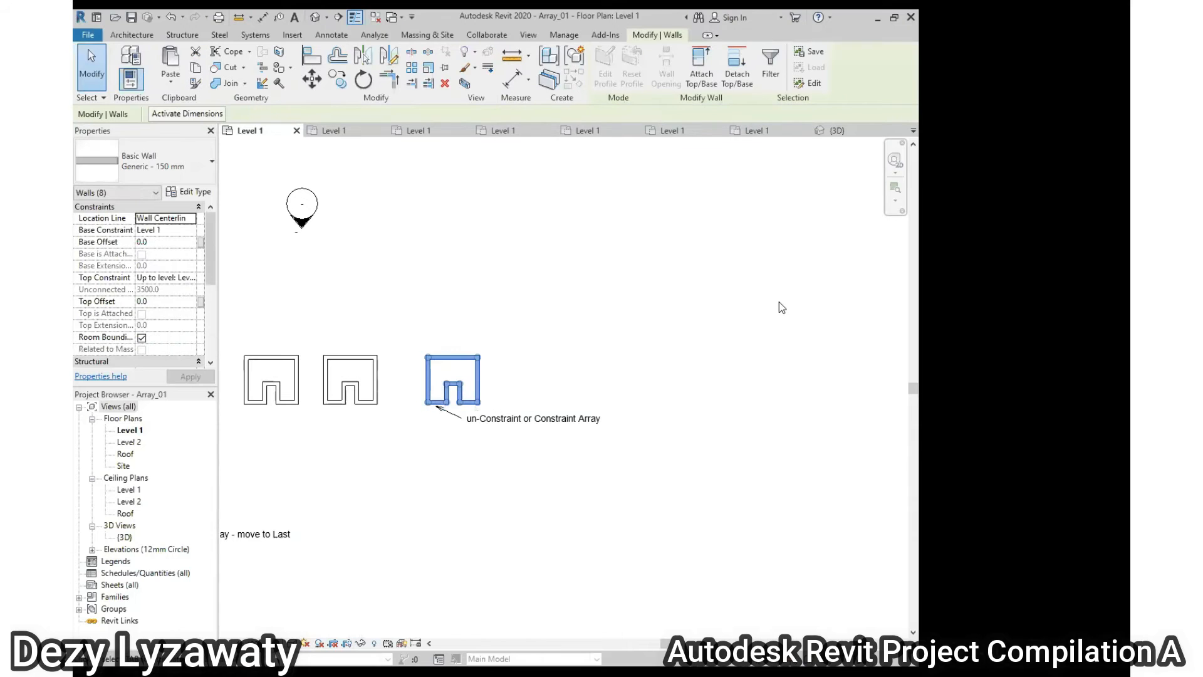
{"action": "left_click", "coordinate": [412, 71]}
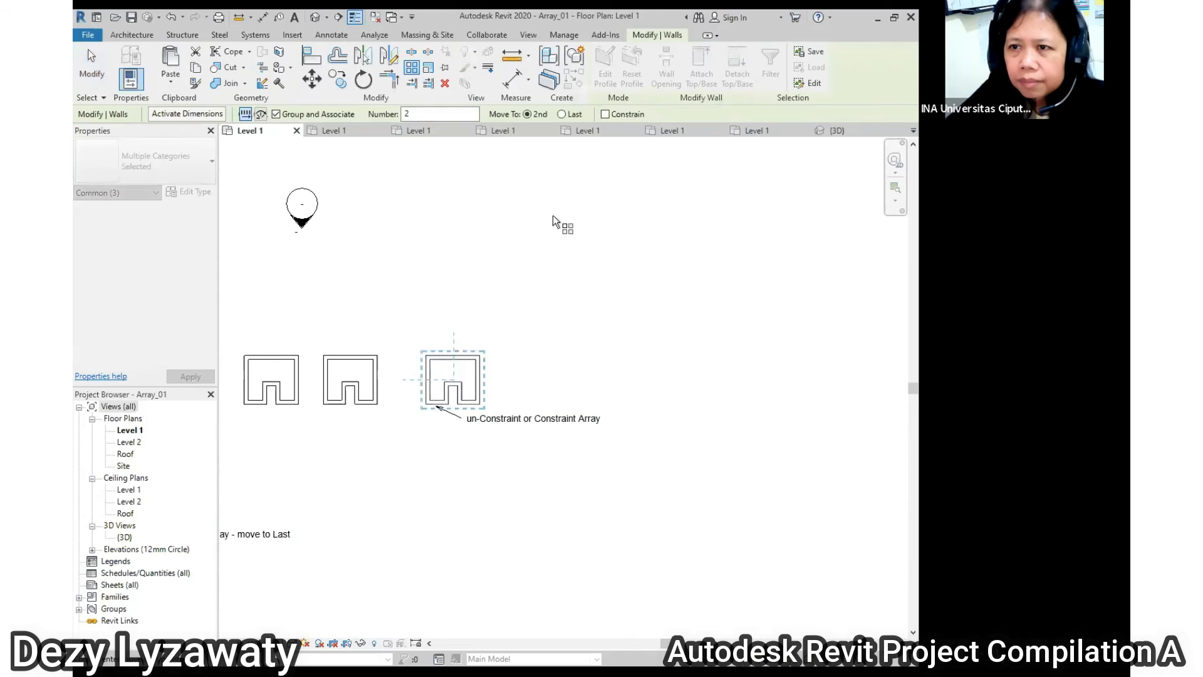
{"action": "left_click", "coordinate": [481, 355]}
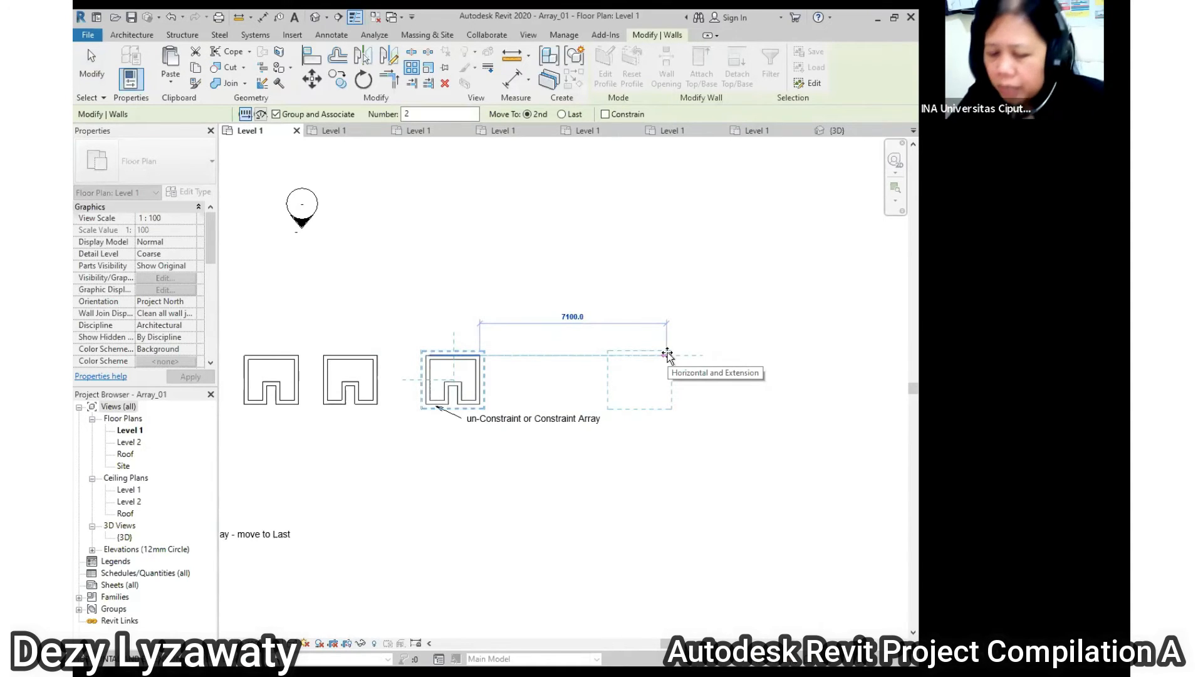
{"action": "type", "text": "3000\\"}
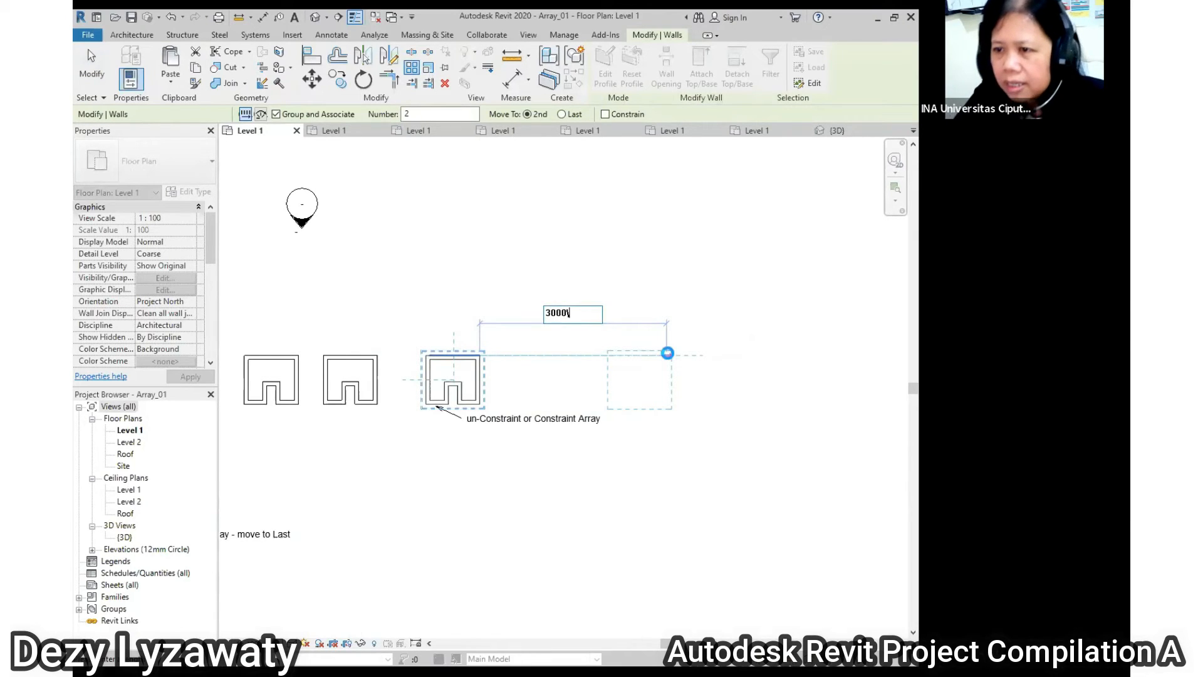
{"action": "key", "text": "Return"}
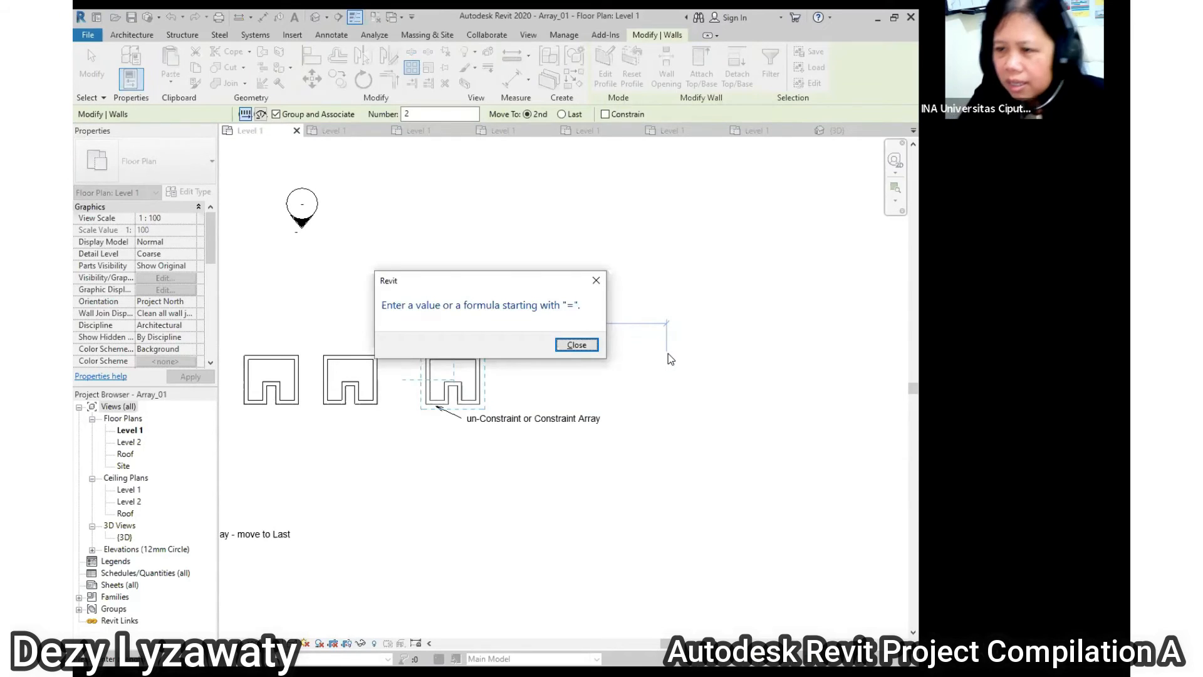
{"action": "key", "text": "Return"}
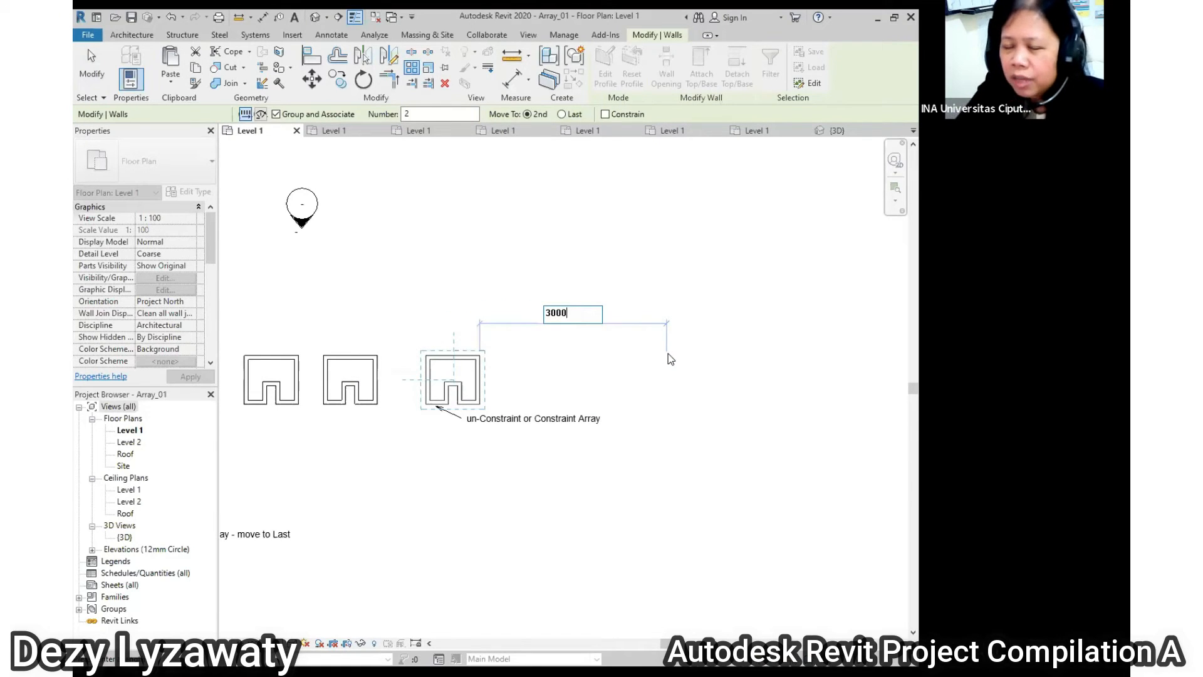
{"action": "key", "text": "Return"}
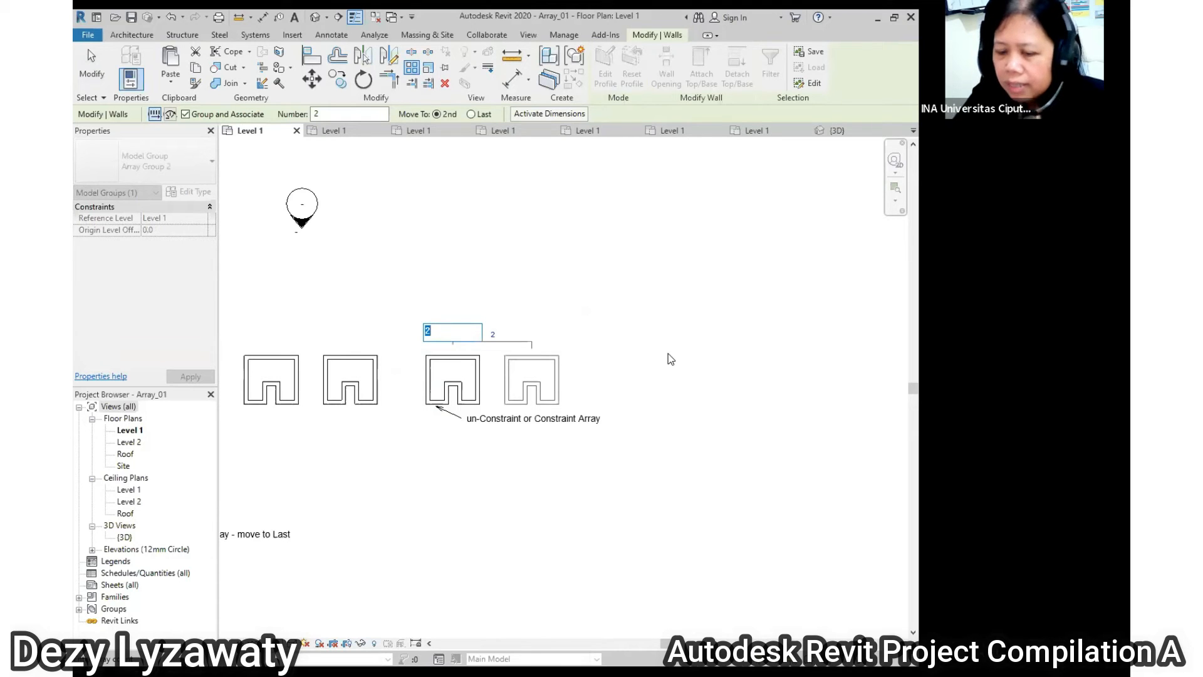
{"action": "type", "text": "6"}
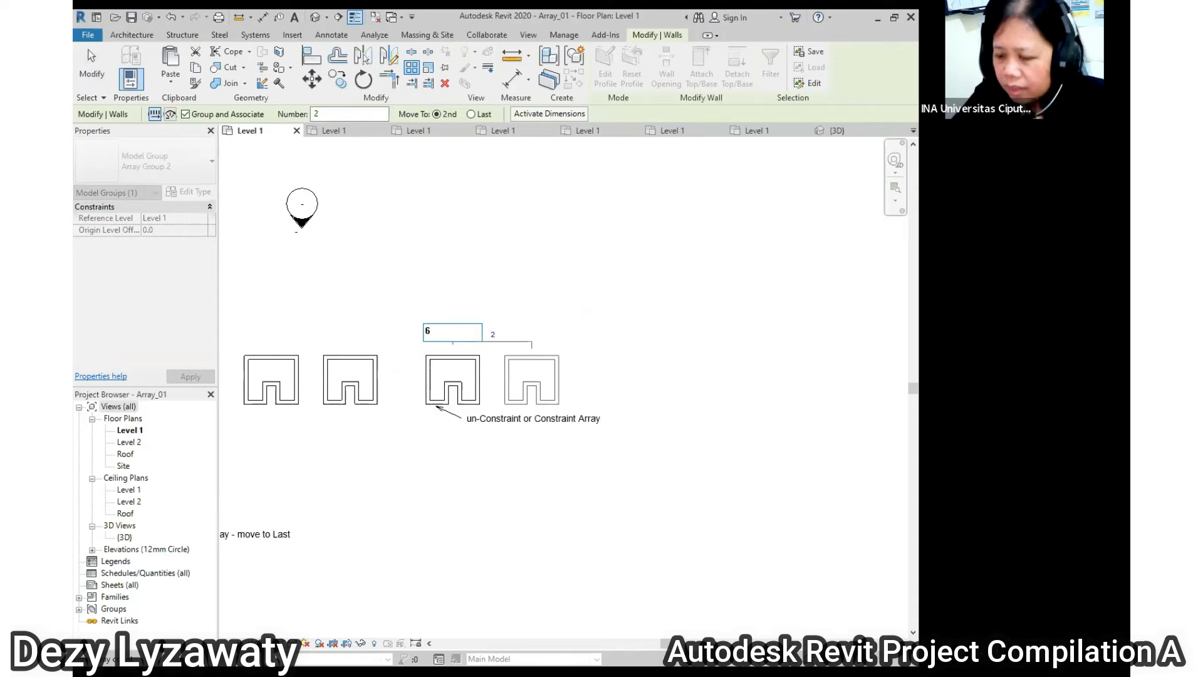
{"action": "key", "text": "Return"}
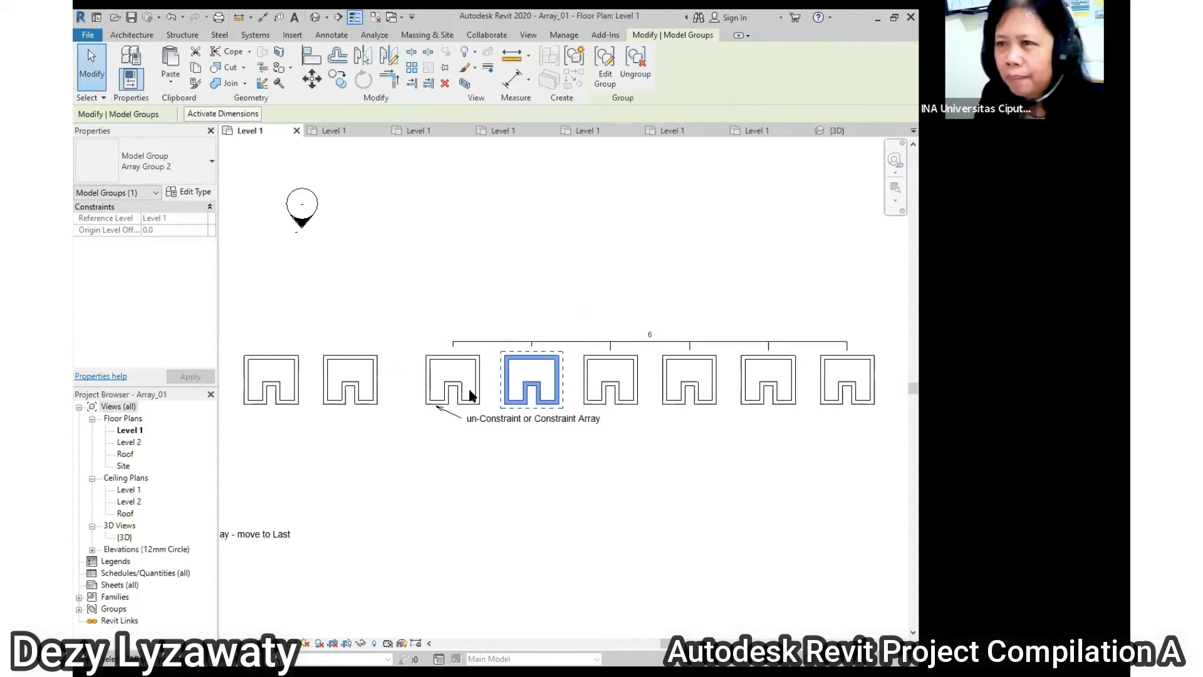
{"action": "left_click", "coordinate": [583, 288]}
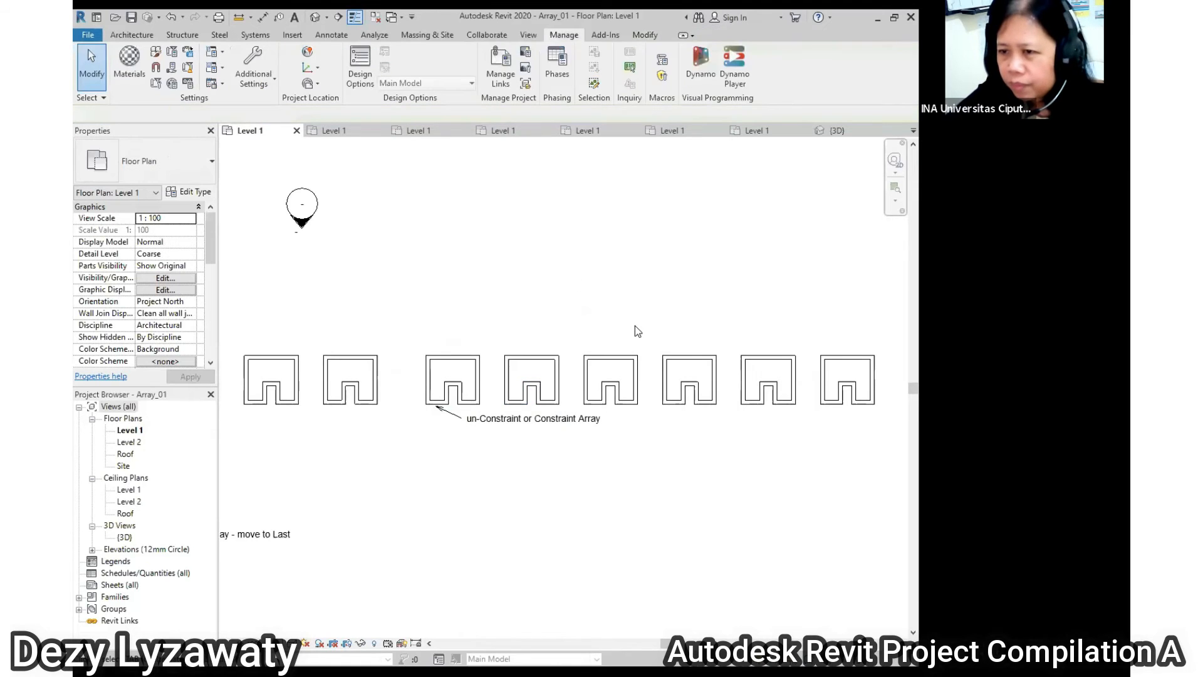
- Array the "Group & Associate Array - move to Last" wall shape linearly to the right, 3000 to the 2nd item with a count of 8
{"action": "scroll", "coordinate": [677, 363], "scroll_direction": "down", "scroll_amount": 3}
{"action": "scroll", "coordinate": [471, 323], "scroll_direction": "up", "scroll_amount": 1}
{"action": "scroll", "coordinate": [471, 322], "scroll_direction": "up", "scroll_amount": 4}
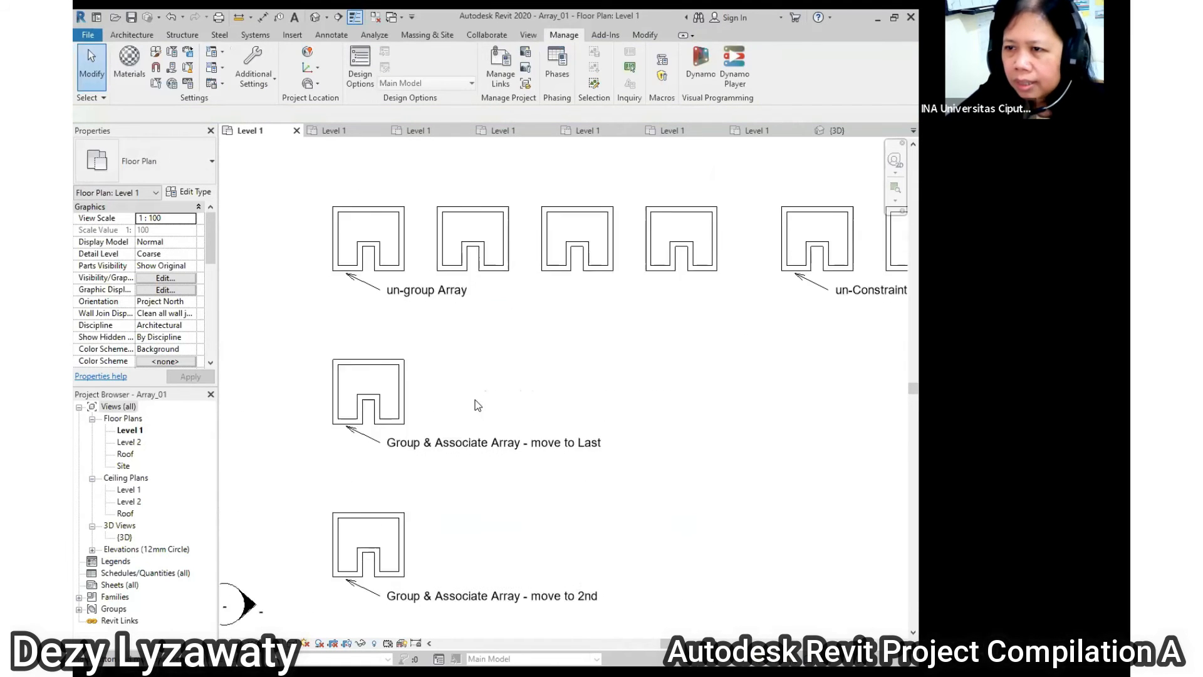
{"action": "left_click_drag", "start_coordinate": [280, 350], "coordinate": [398, 433]}
{"action": "left_click", "coordinate": [412, 68]}
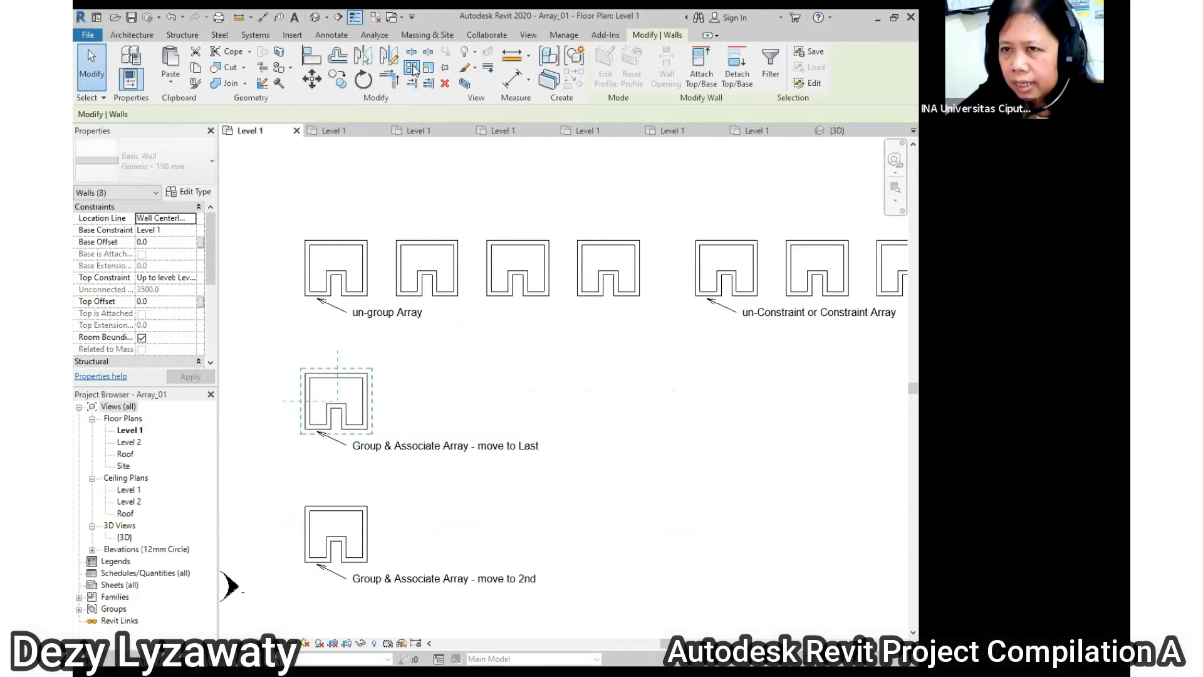
{"action": "left_click", "coordinate": [369, 373]}
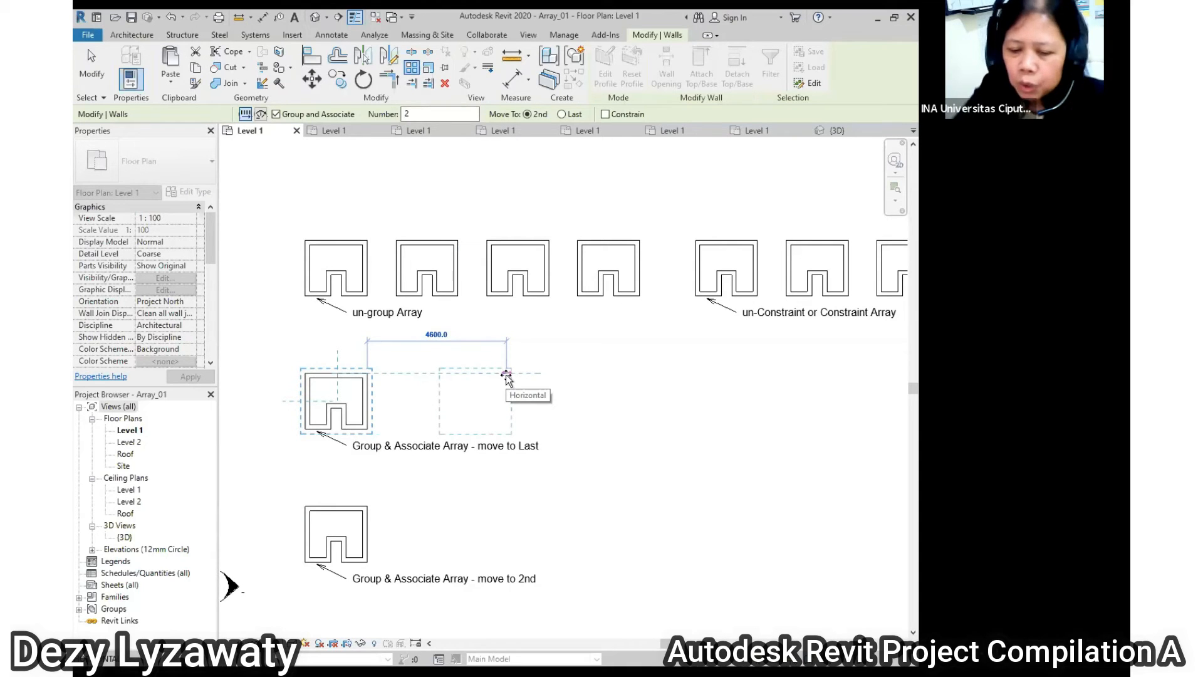
{"action": "type", "text": "3000"}
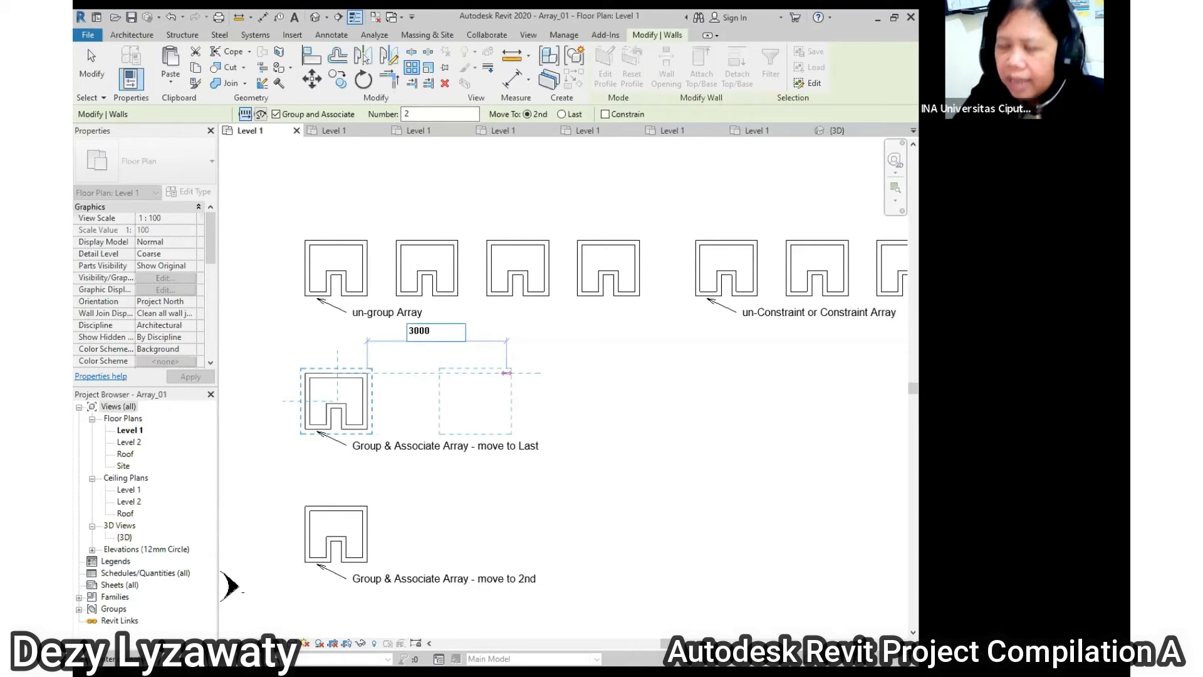
{"action": "key", "text": "Return"}
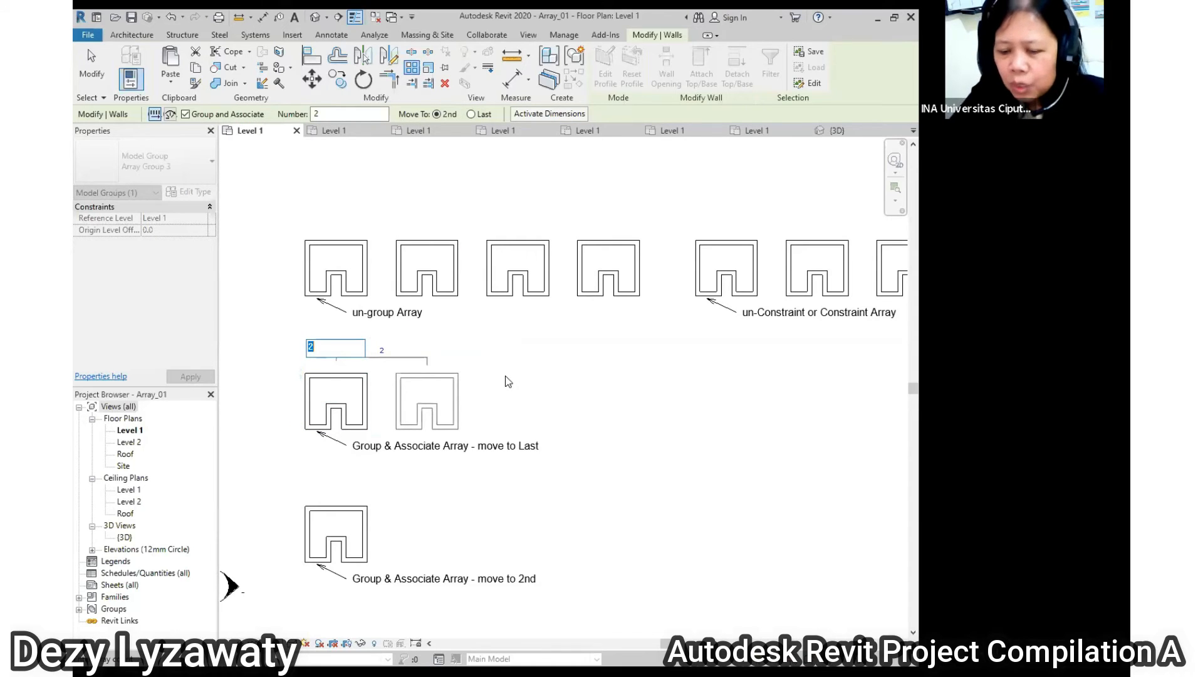
{"action": "type", "text": "8"}
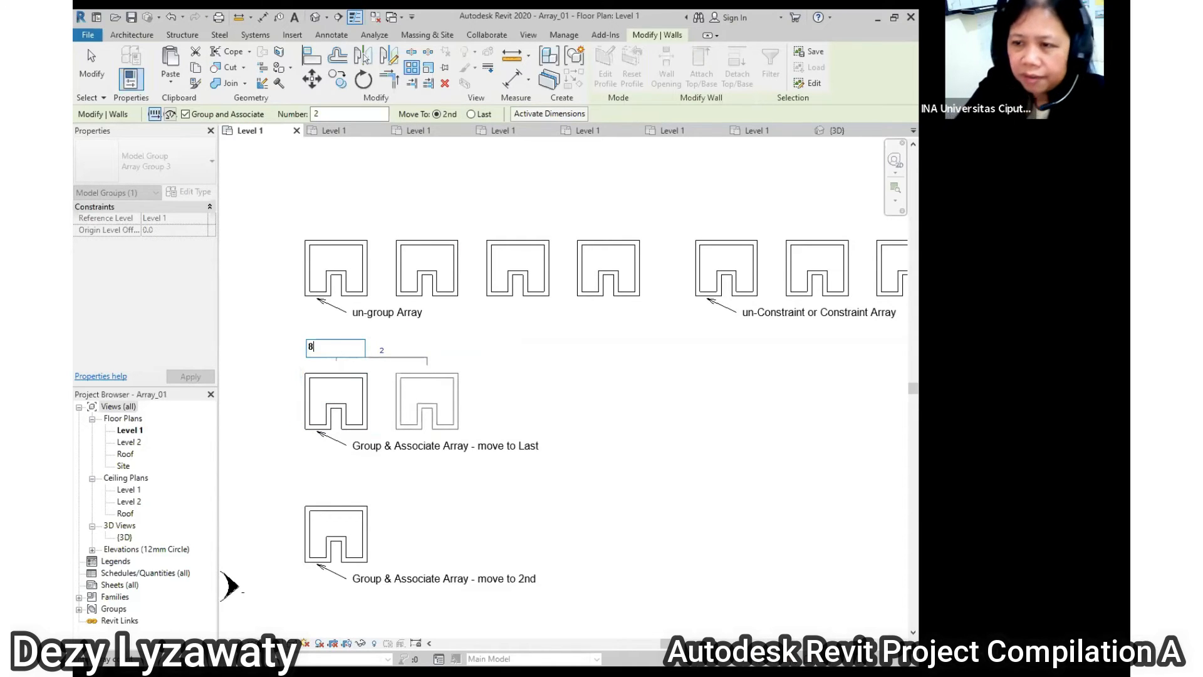
{"action": "key", "text": "Return"}
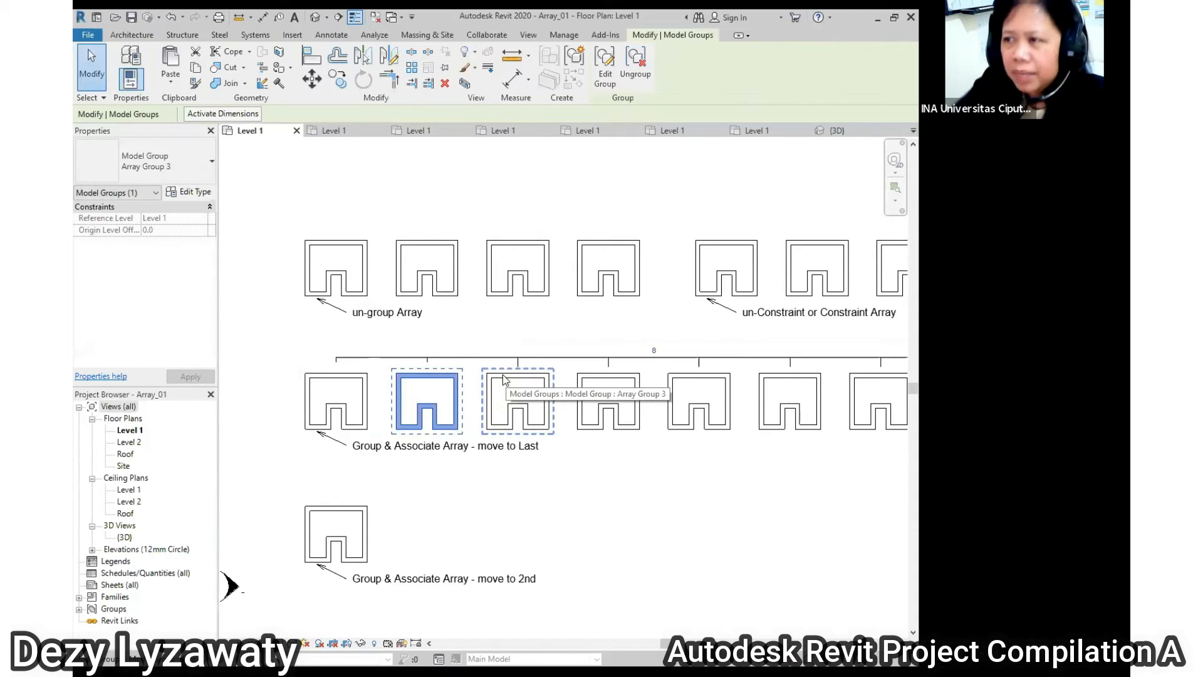
{"action": "left_click", "coordinate": [611, 498]}
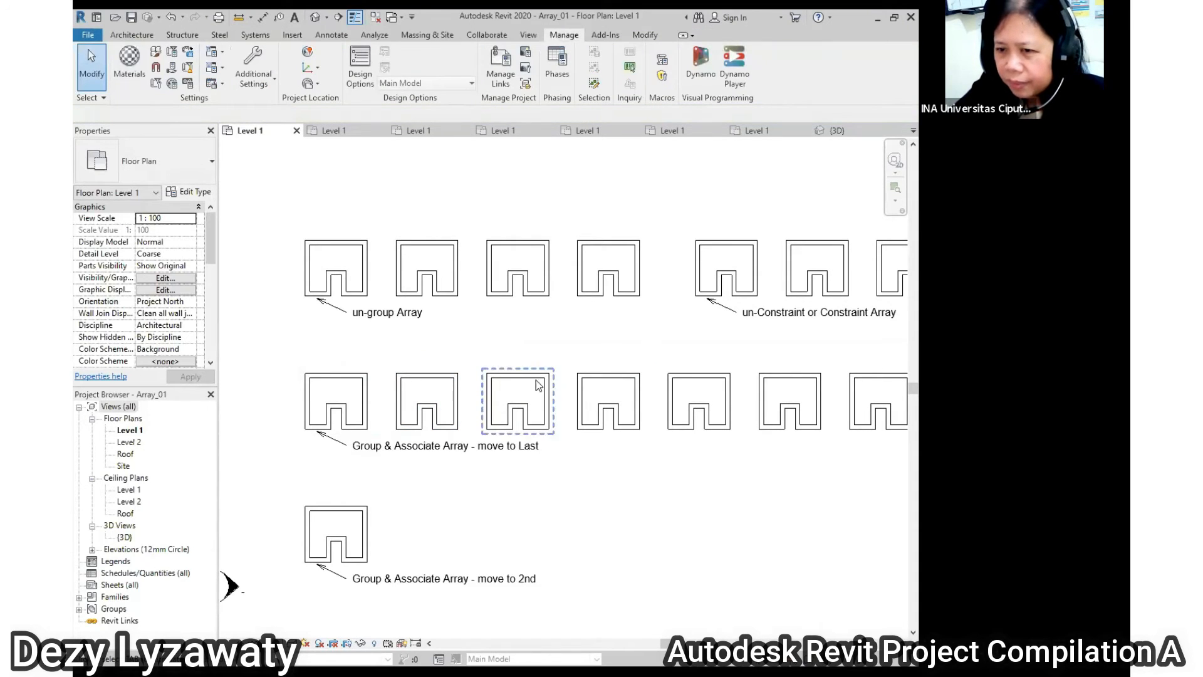
- Start a radial Group and Associate array of the "move to 2nd" wall shape and place its center of rotation just below the shape
{"action": "scroll", "coordinate": [619, 384], "scroll_direction": "down", "scroll_amount": 2}
{"action": "middle_click_drag", "start_coordinate": [619, 384], "coordinate": [653, 365]}
{"action": "scroll", "coordinate": [716, 385], "scroll_direction": "up", "scroll_amount": 2}
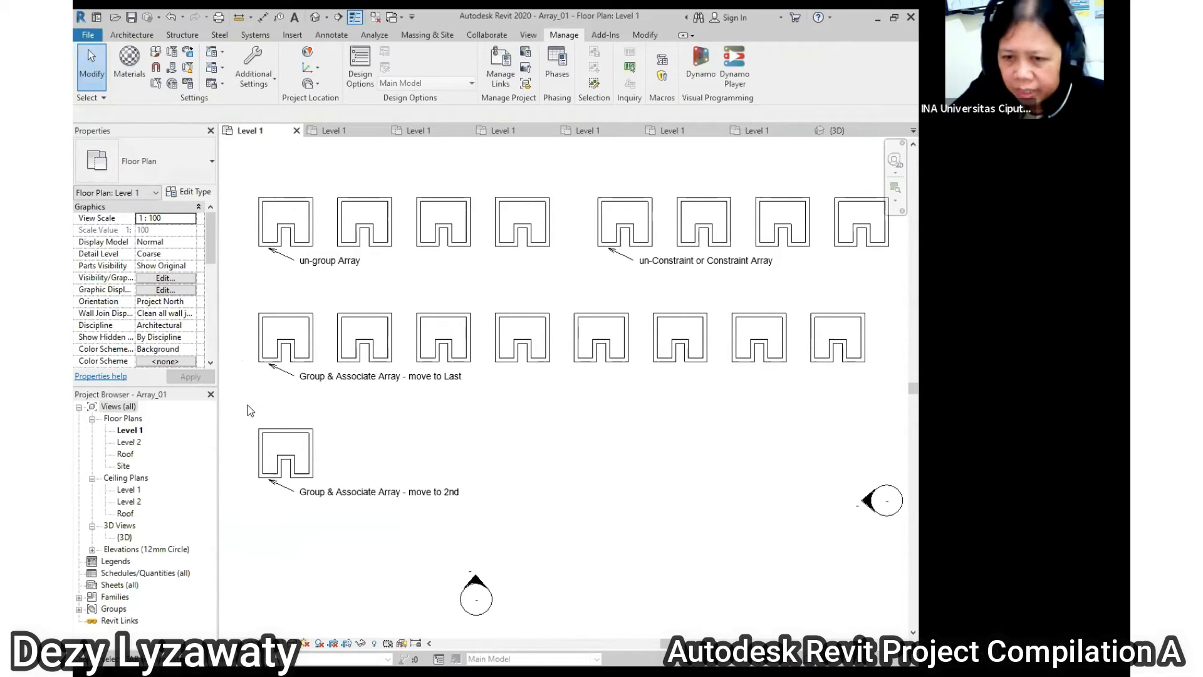
{"action": "left_click_drag", "start_coordinate": [254, 413], "coordinate": [333, 495]}
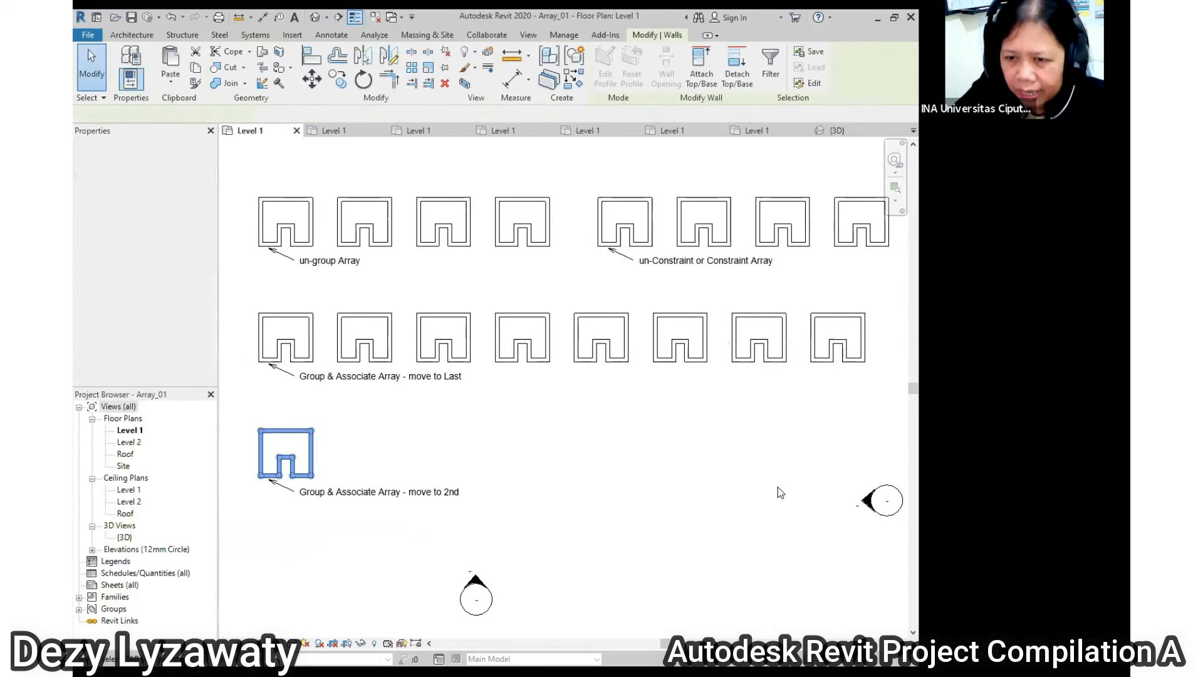
{"action": "left_click", "coordinate": [412, 67]}
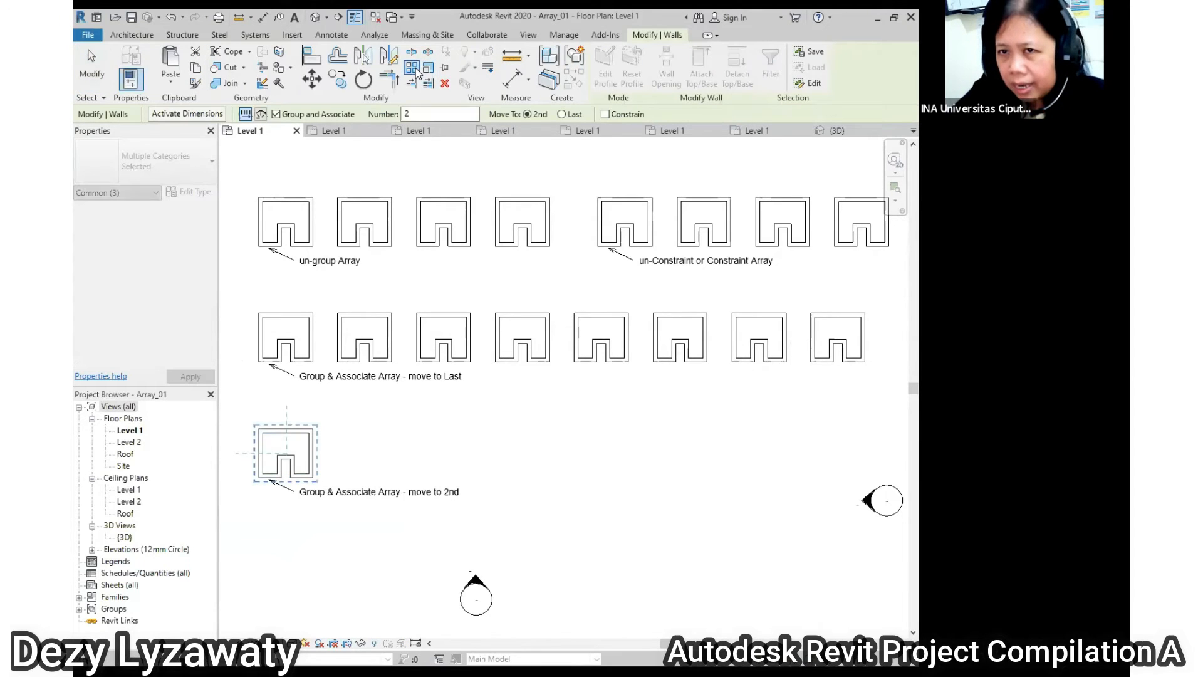
{"action": "left_click", "coordinate": [261, 115]}
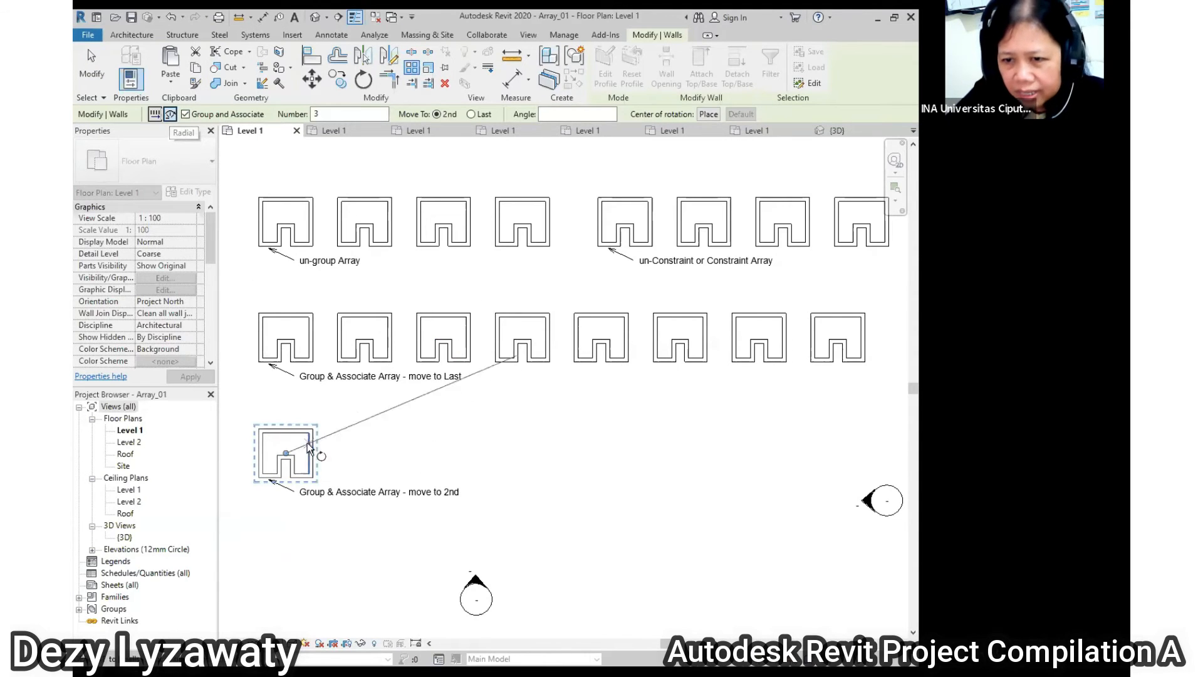
{"action": "scroll", "coordinate": [292, 461], "scroll_direction": "up", "scroll_amount": 2}
{"action": "middle_click_drag", "start_coordinate": [291, 461], "coordinate": [428, 352]}
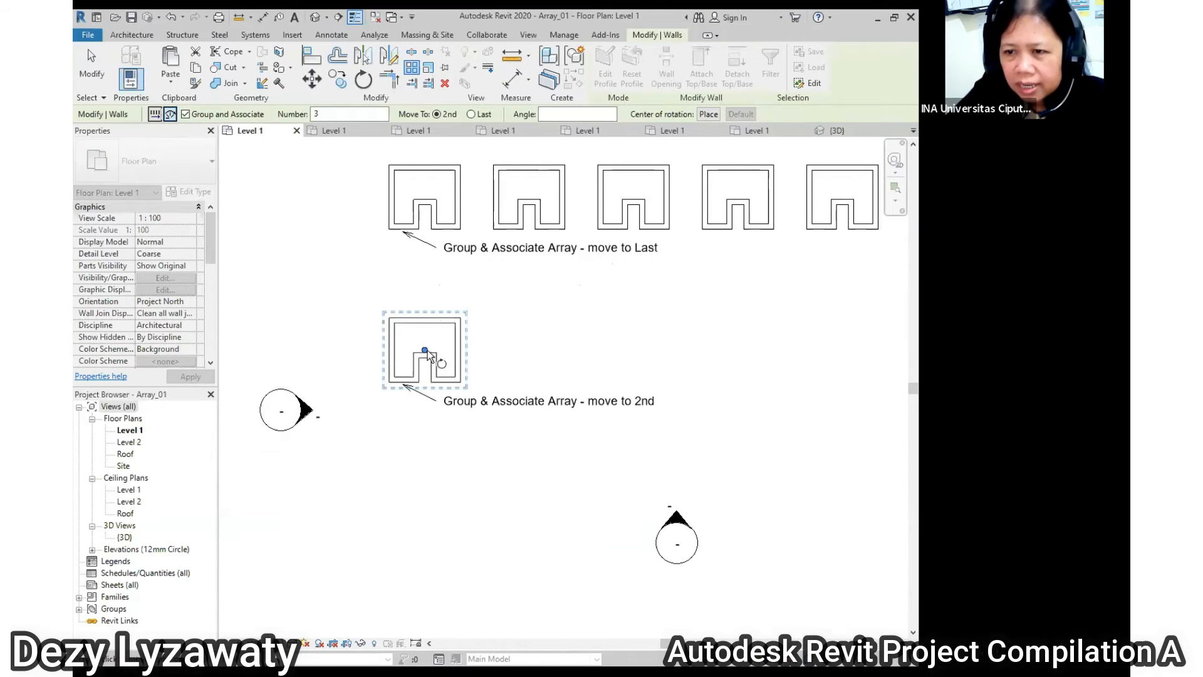
{"action": "left_click_drag", "start_coordinate": [426, 351], "coordinate": [430, 439]}
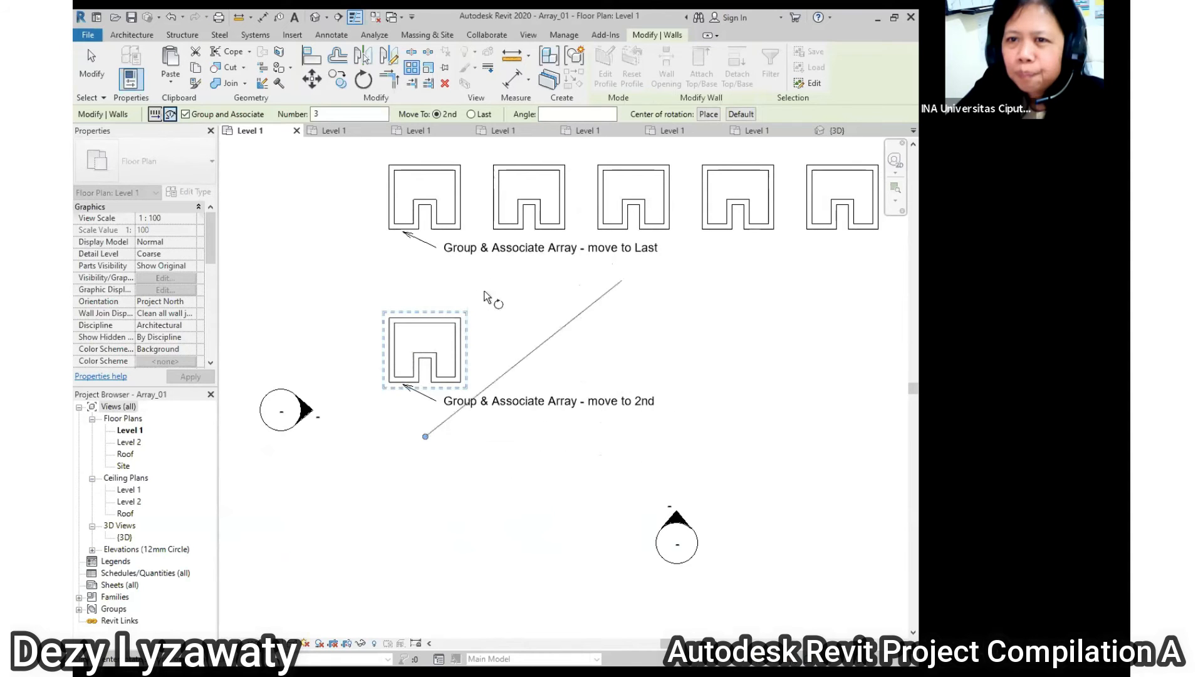
- Sweep the radial array counterclockwise from the vertical and set its count to 6 so the copies form a full ring
{"action": "left_click", "coordinate": [426, 288]}
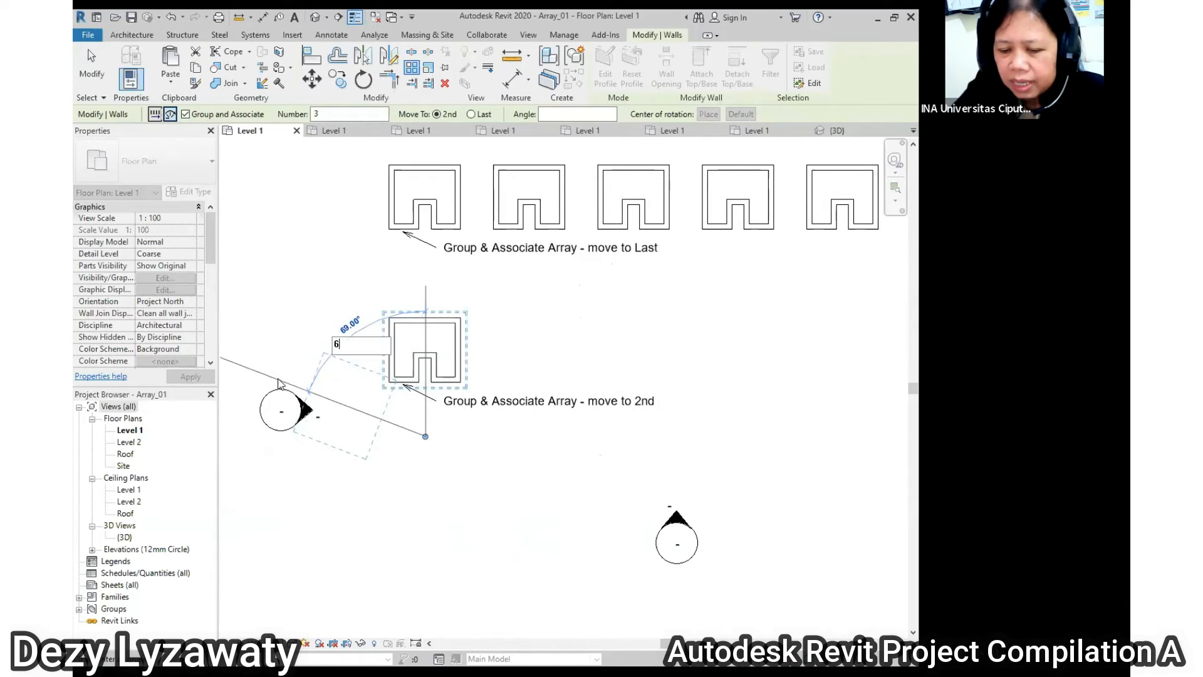
{"action": "left_click", "coordinate": [280, 382]}
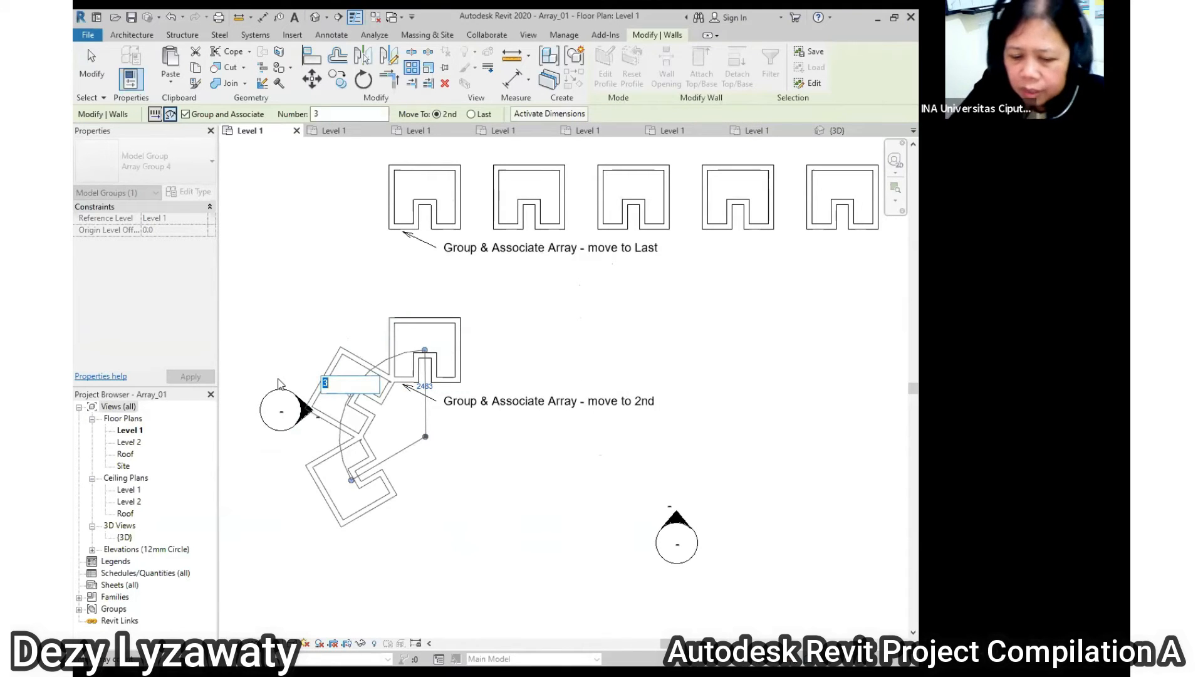
{"action": "type", "text": "6"}
{"action": "key", "text": "Return"}
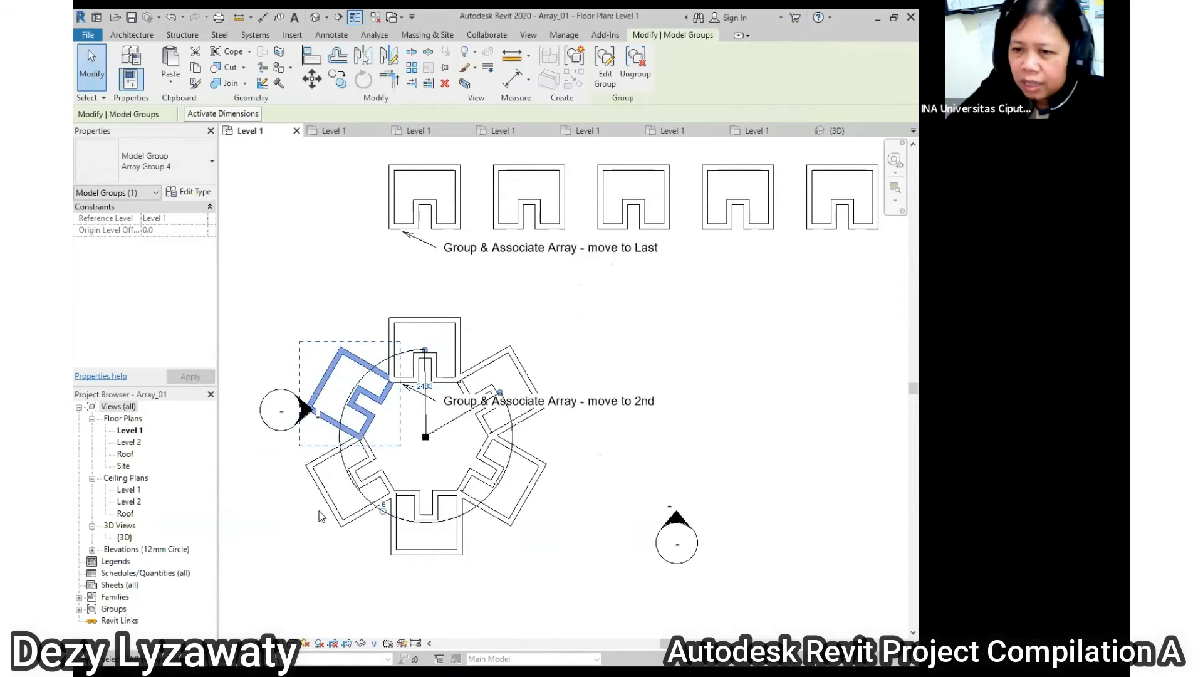
{"action": "left_click", "coordinate": [637, 451]}
{"action": "scroll", "coordinate": [680, 405], "scroll_direction": "down", "scroll_amount": 5}
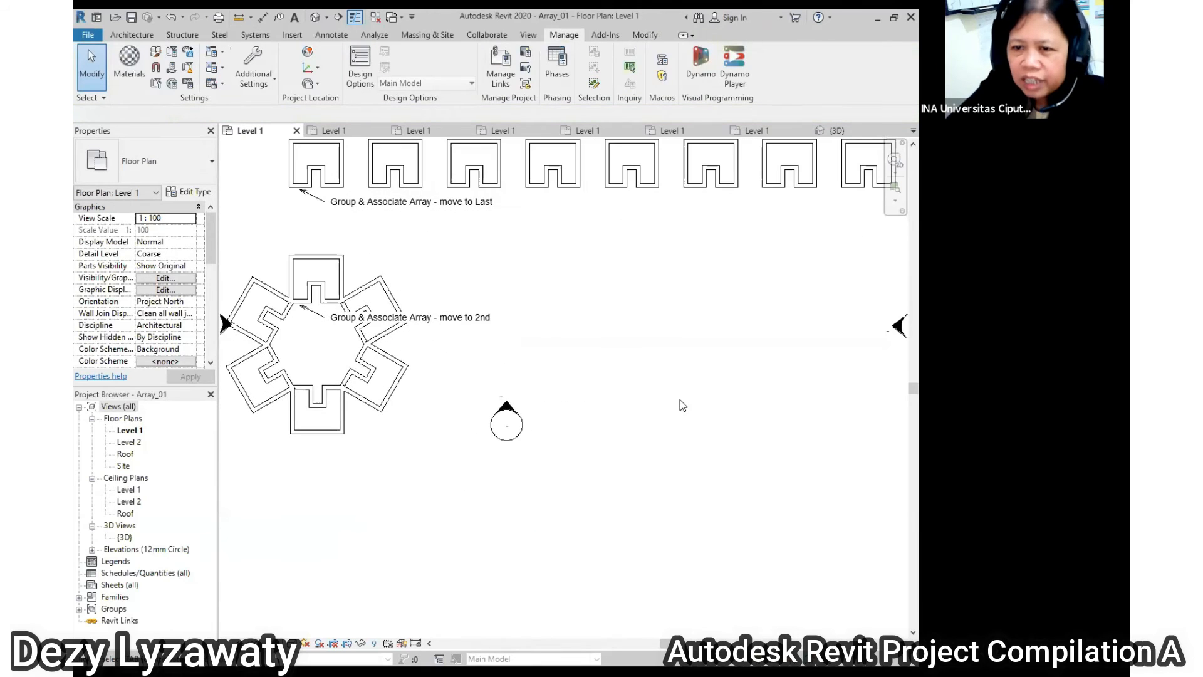
- Try moving the last group of the "move to Last" array farther right and slightly downward to respace the array
{"action": "middle_click_drag", "start_coordinate": [751, 401], "coordinate": [559, 508]}
{"action": "scroll", "coordinate": [621, 342], "scroll_direction": "up", "scroll_amount": 3}
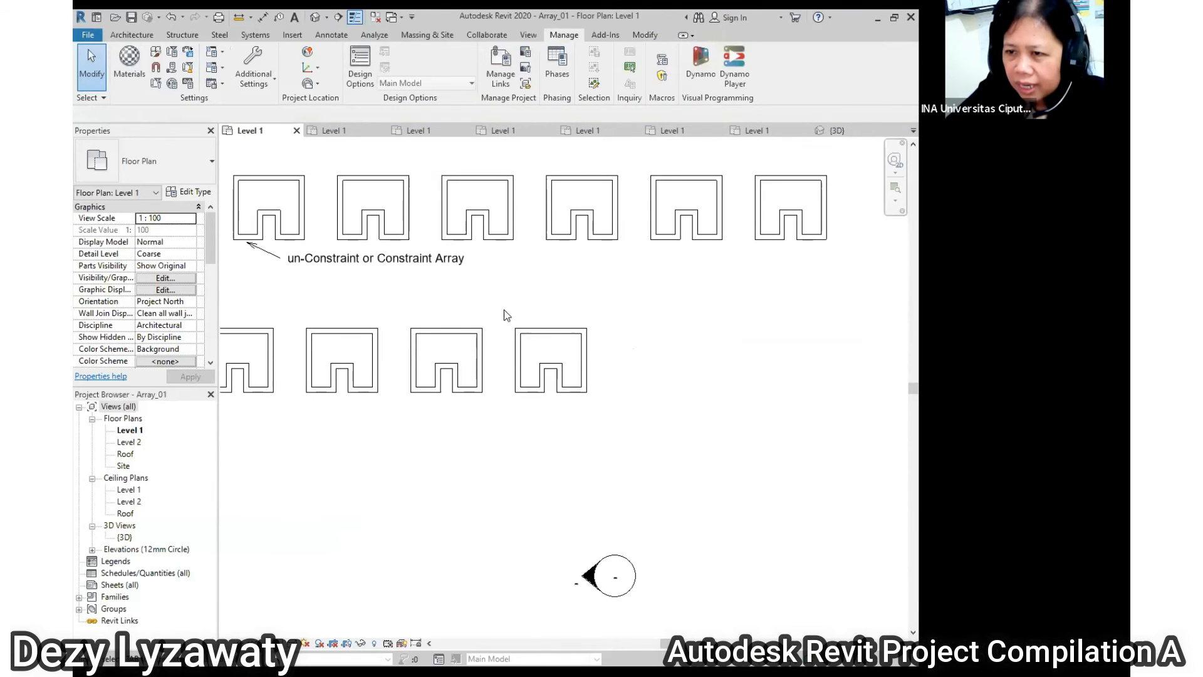
{"action": "left_click", "coordinate": [584, 323]}
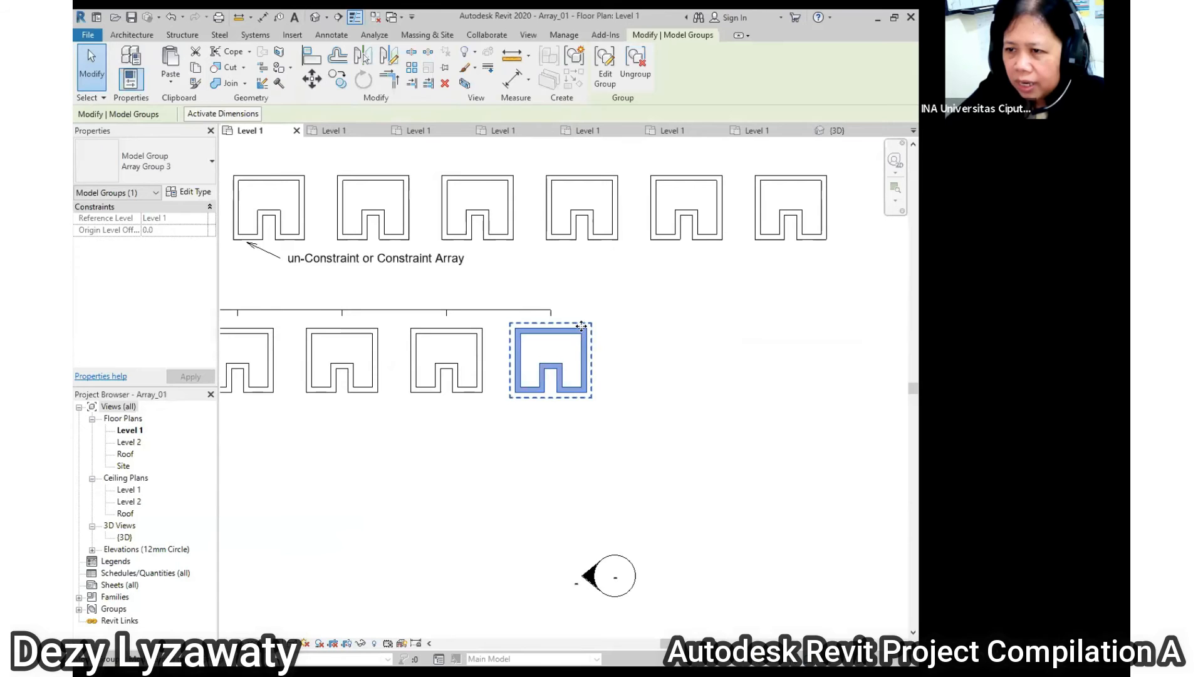
{"action": "key", "text": "ctrl+z"}
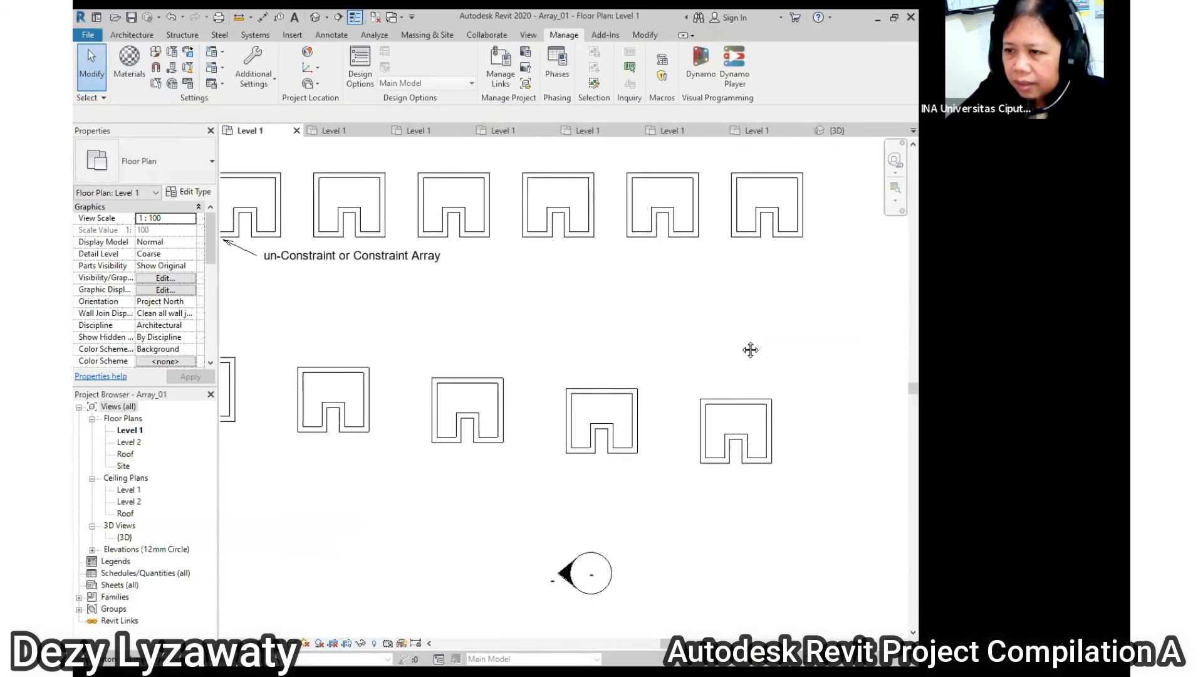
- Undo the move of the last array group and the radial array of the "move to 2nd" wall shape
{"action": "left_click", "coordinate": [172, 17]}
{"action": "scroll", "coordinate": [783, 429], "scroll_direction": "down", "scroll_amount": 2}
{"action": "middle_click_drag", "start_coordinate": [584, 362], "coordinate": [667, 291]}
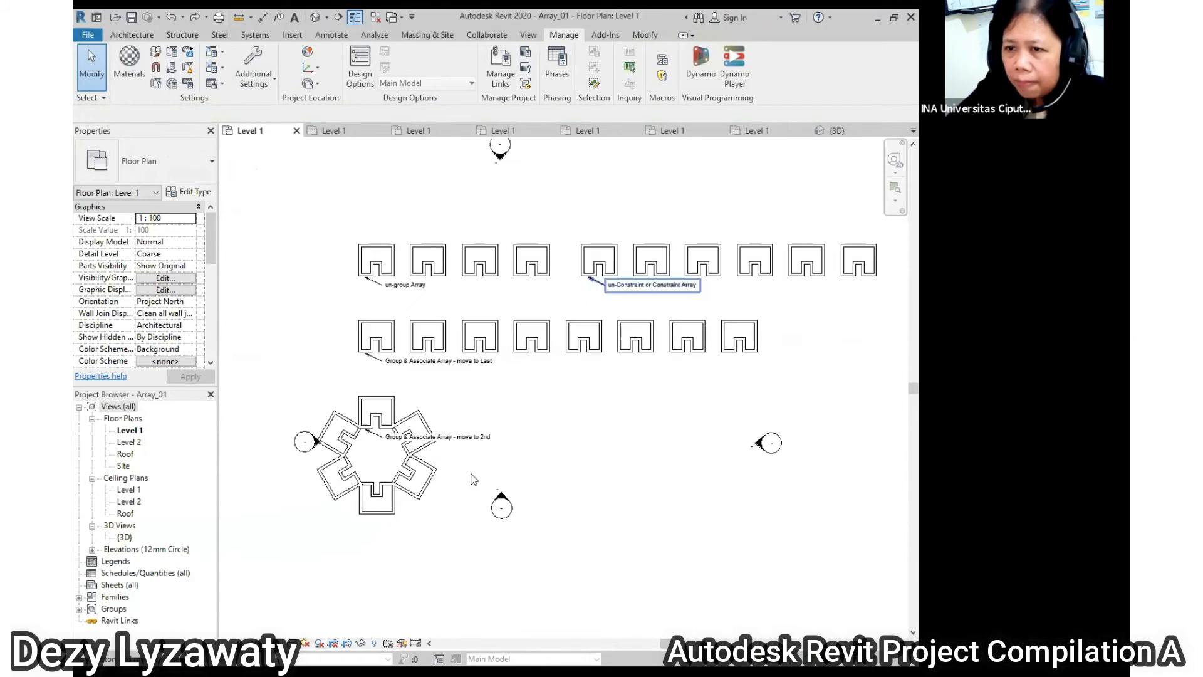
{"action": "left_click", "coordinate": [172, 17]}
- Delete the "Group & Associate Array - move to 2nd" text note with its leader below the single wall shape
{"action": "middle_click_drag", "start_coordinate": [387, 492], "coordinate": [593, 434]}
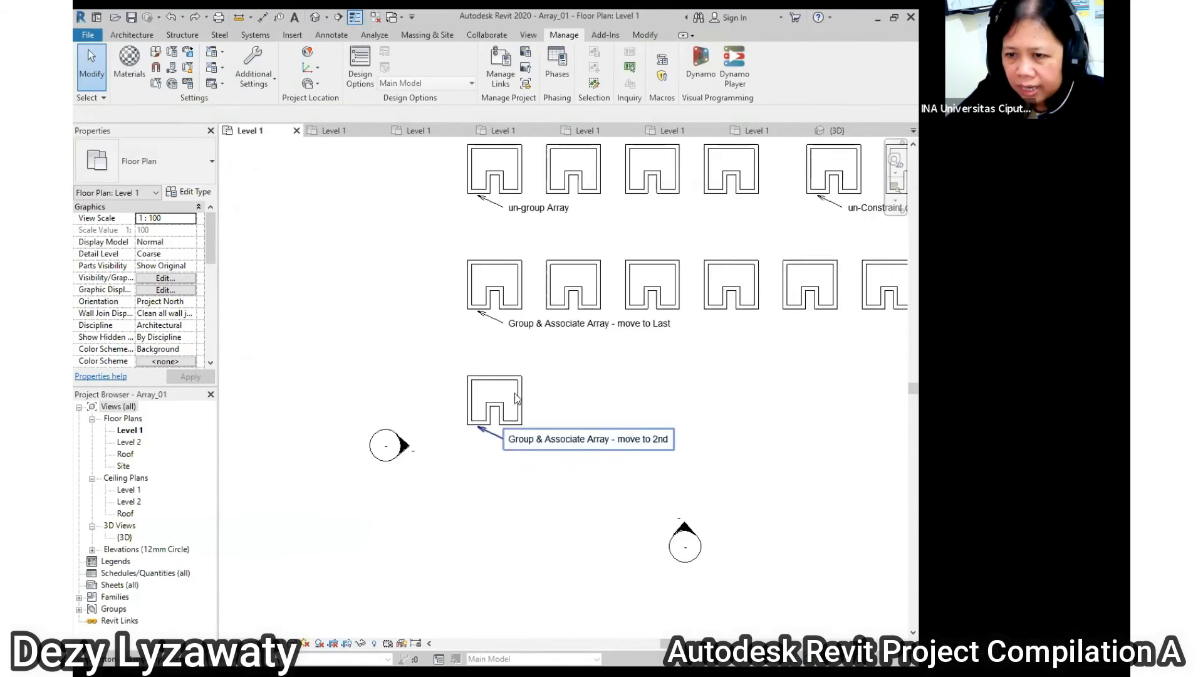
{"action": "scroll", "coordinate": [525, 455], "scroll_direction": "up", "scroll_amount": 2}
{"action": "left_click", "coordinate": [525, 456]}
{"action": "key", "text": "Delete"}
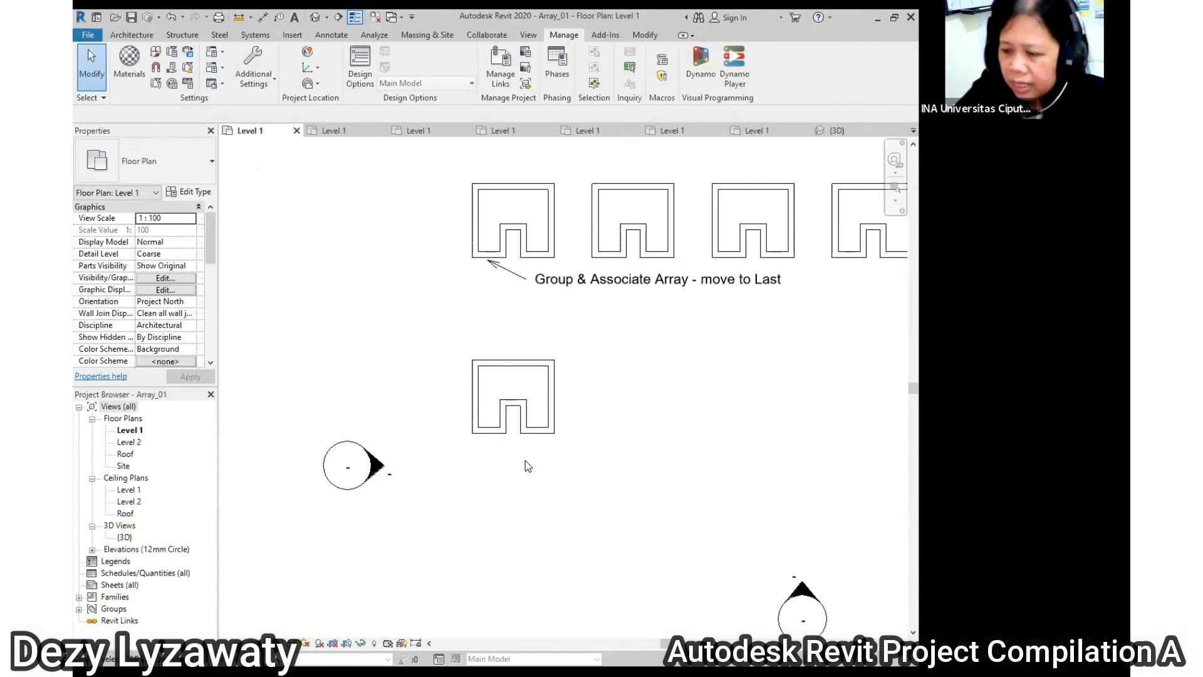
- Start a radial array of the single wall shape and move its center of rotation straight down to a point below the shape
{"action": "scroll", "coordinate": [512, 375], "scroll_direction": "up", "scroll_amount": 1}
{"action": "left_click_drag", "start_coordinate": [423, 339], "coordinate": [698, 480]}
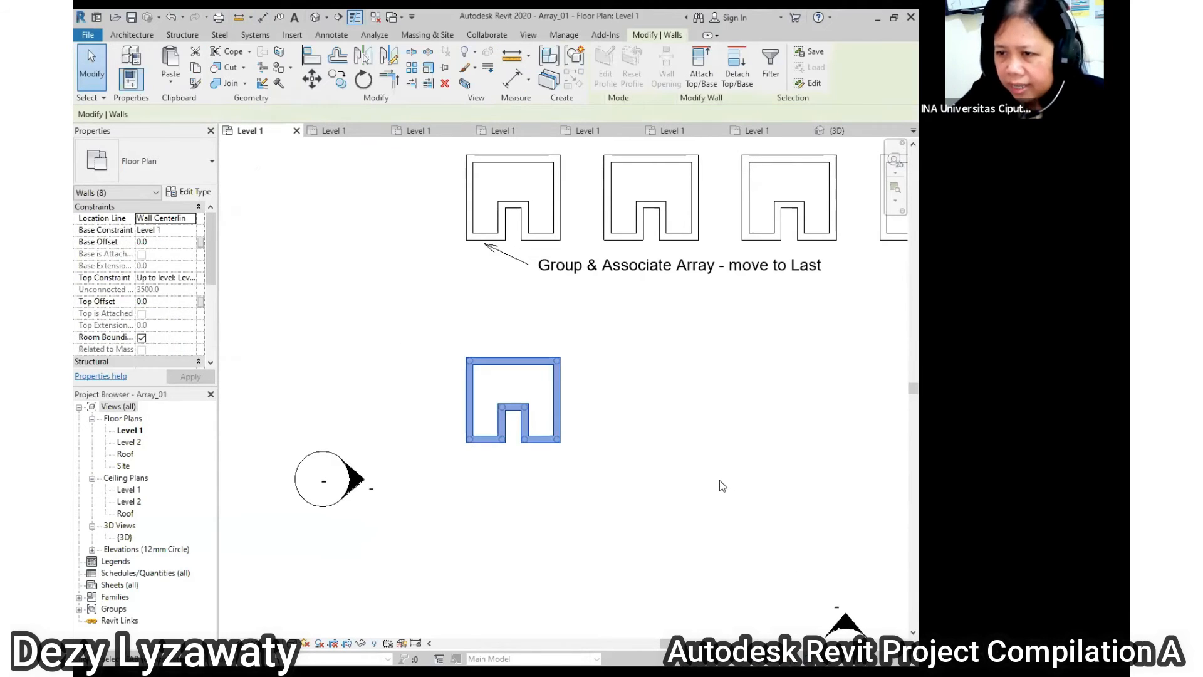
{"action": "left_click", "coordinate": [412, 68]}
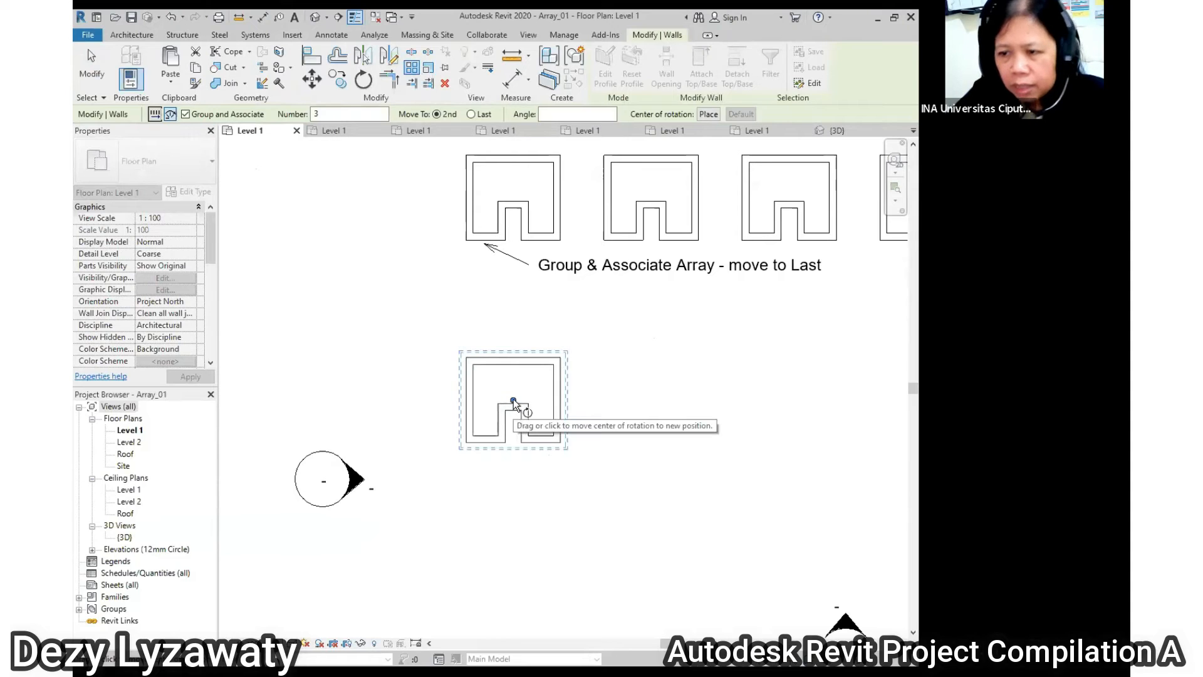
{"action": "left_click_drag", "start_coordinate": [513, 399], "coordinate": [514, 490]}
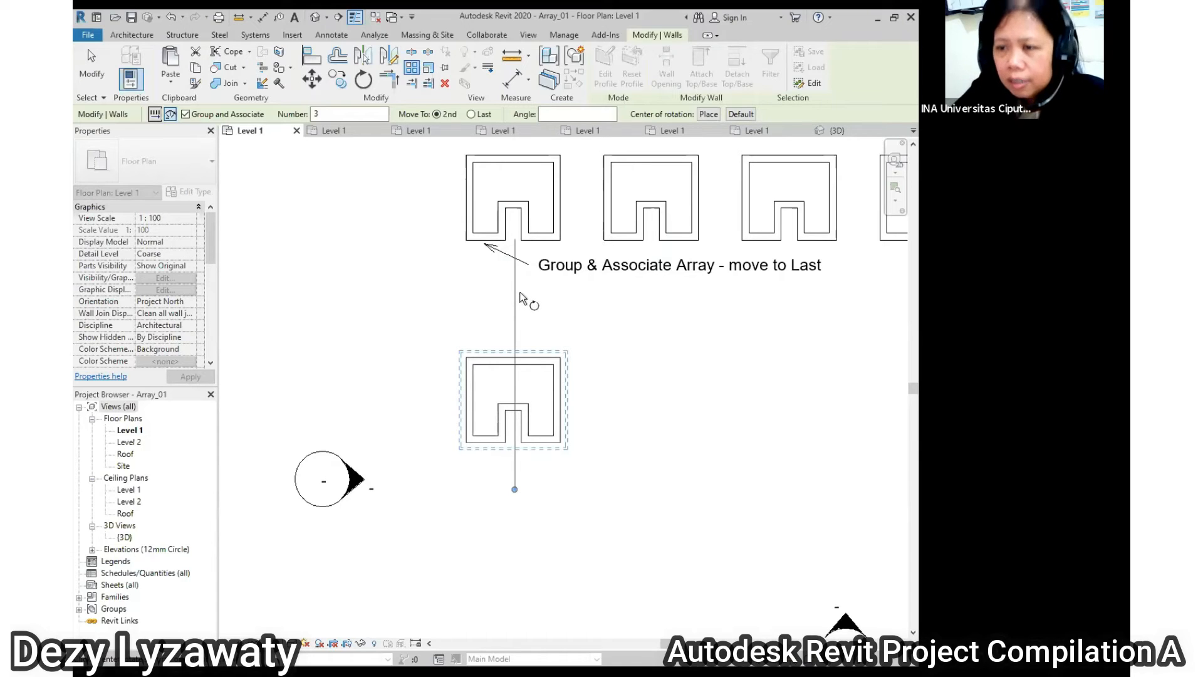
- Sweep the radial array 60° counterclockwise from the vertical and set its count to 6 to form a full ring
{"action": "left_click", "coordinate": [521, 298]}
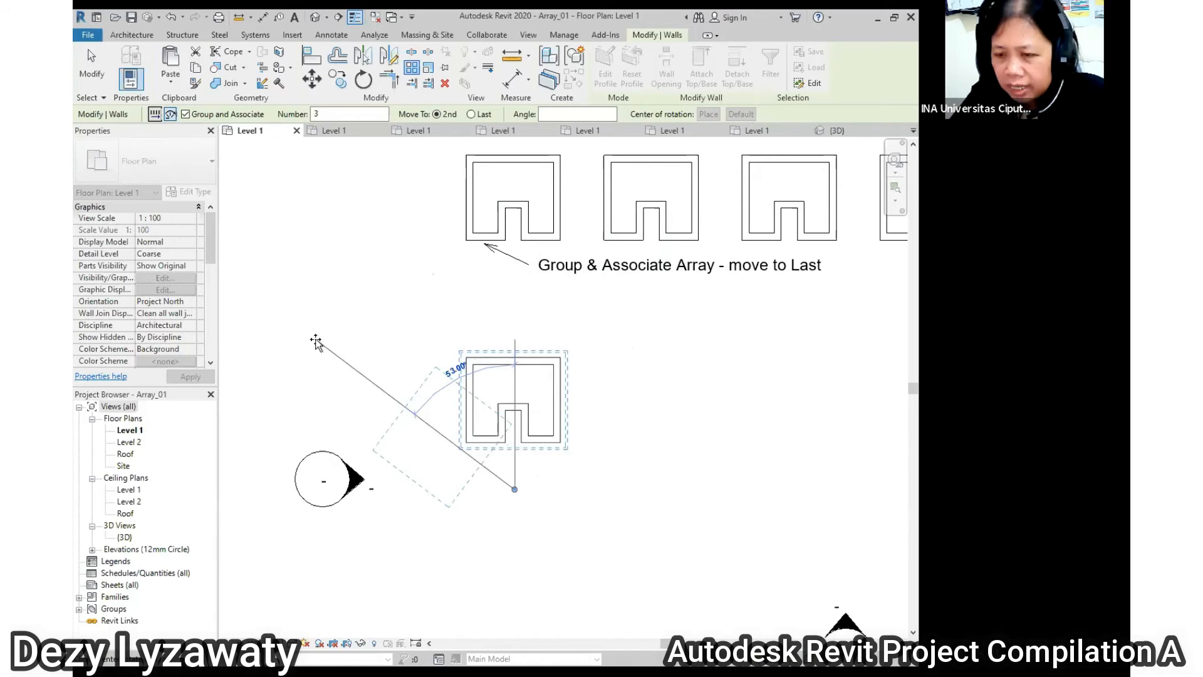
{"action": "type", "text": "60"}
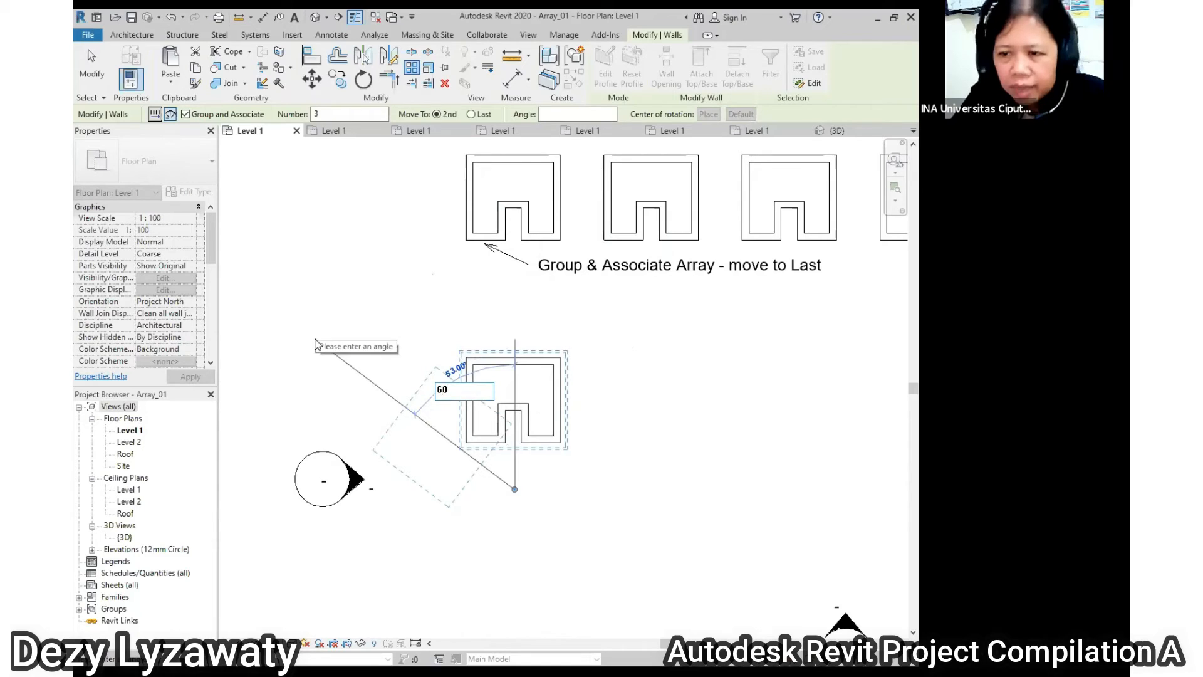
{"action": "key", "text": "Return"}
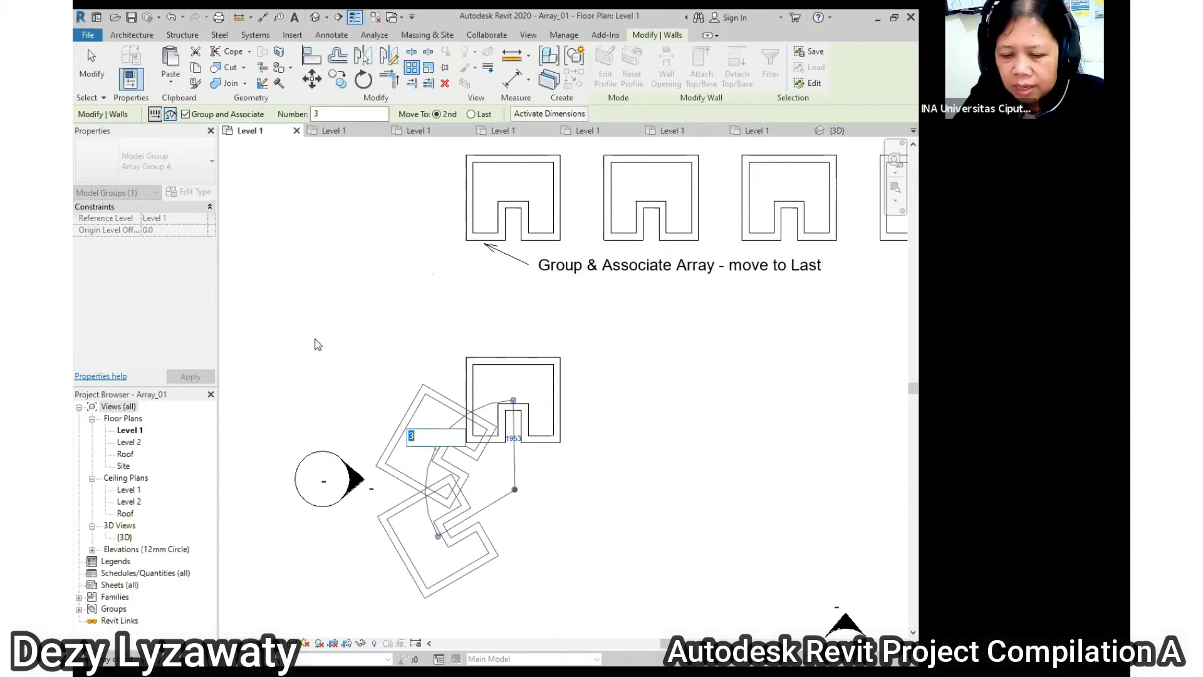
{"action": "type", "text": "6"}
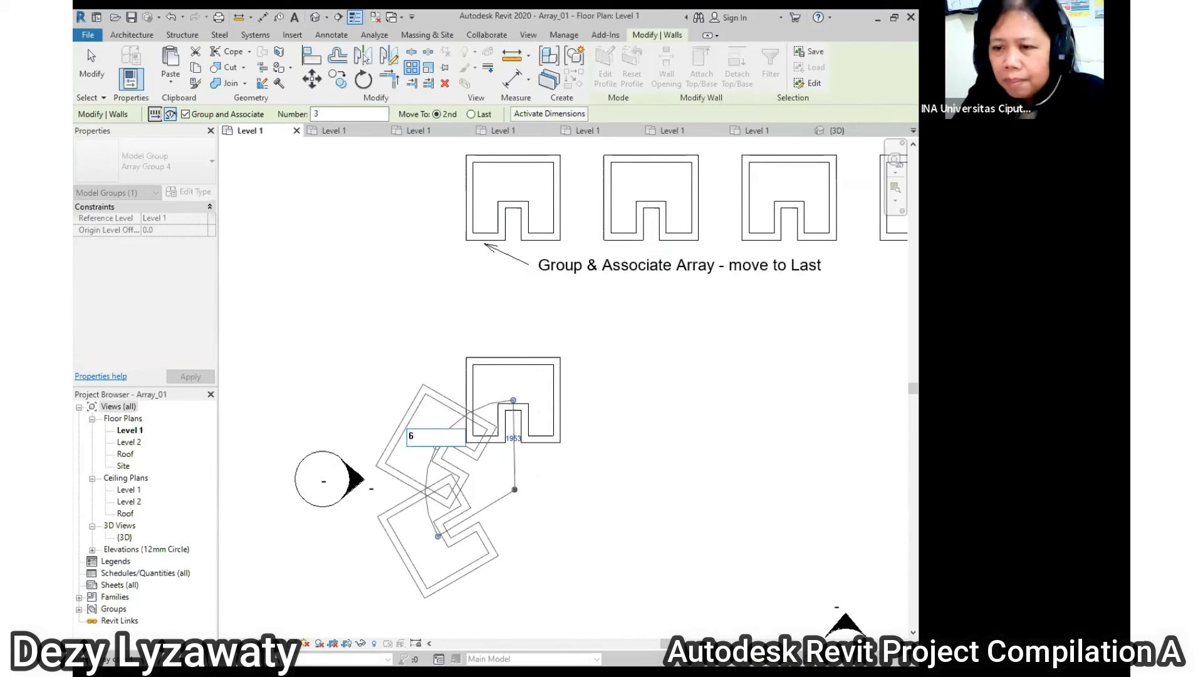
{"action": "key", "text": "Return"}
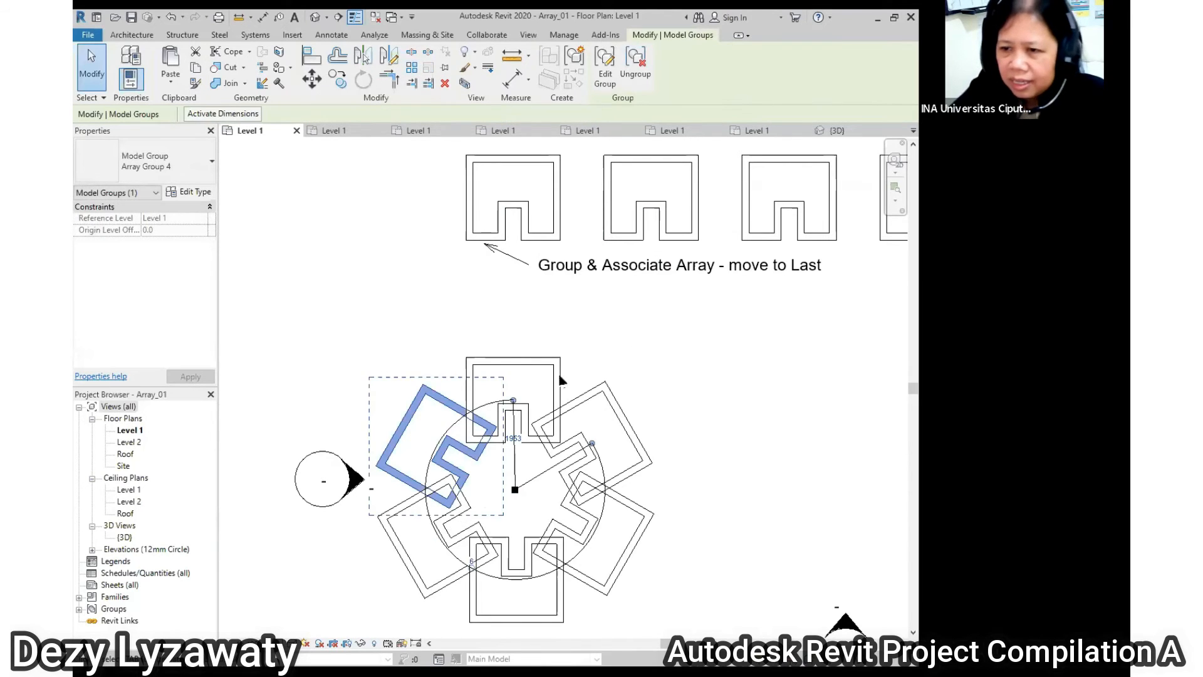
{"action": "key", "text": "Escape"}
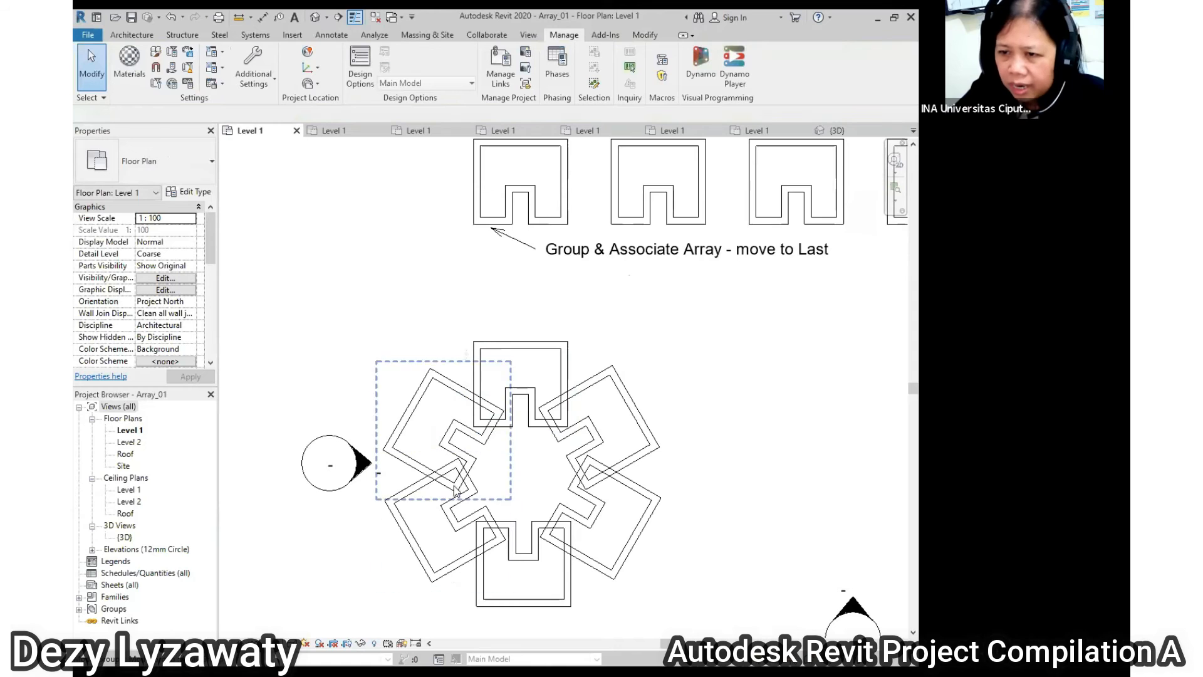
{"action": "scroll", "coordinate": [419, 344], "scroll_direction": "down", "scroll_amount": 2}
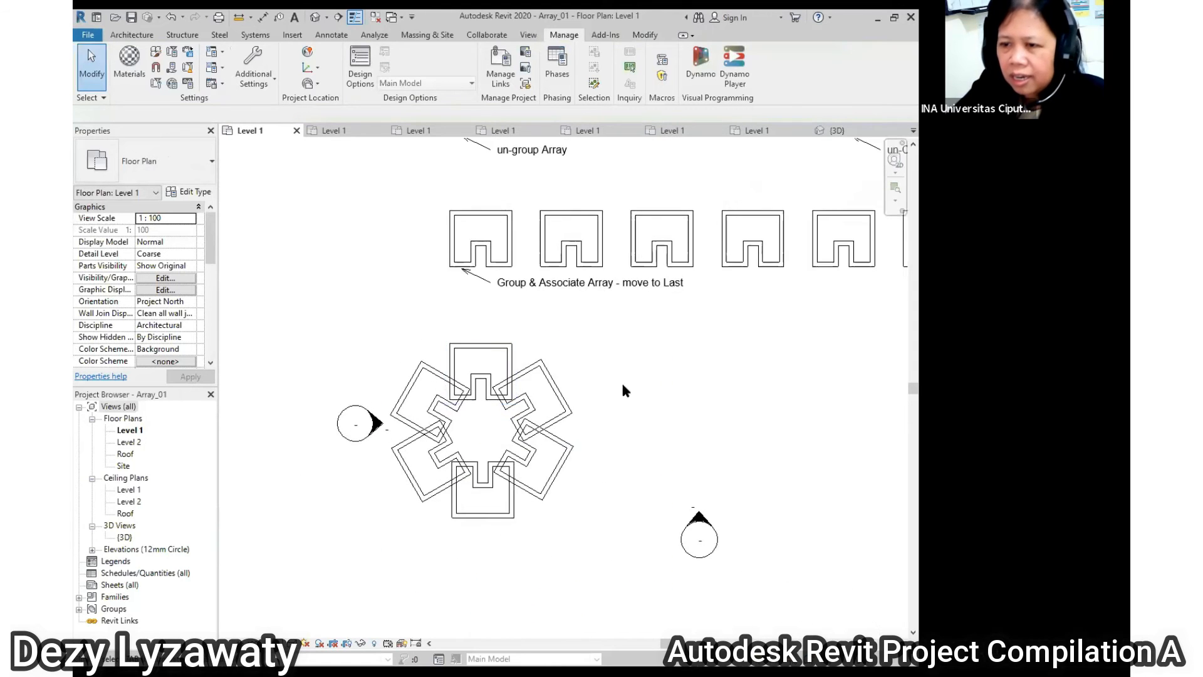
{"action": "middle_click_drag", "start_coordinate": [625, 390], "coordinate": [592, 413]}
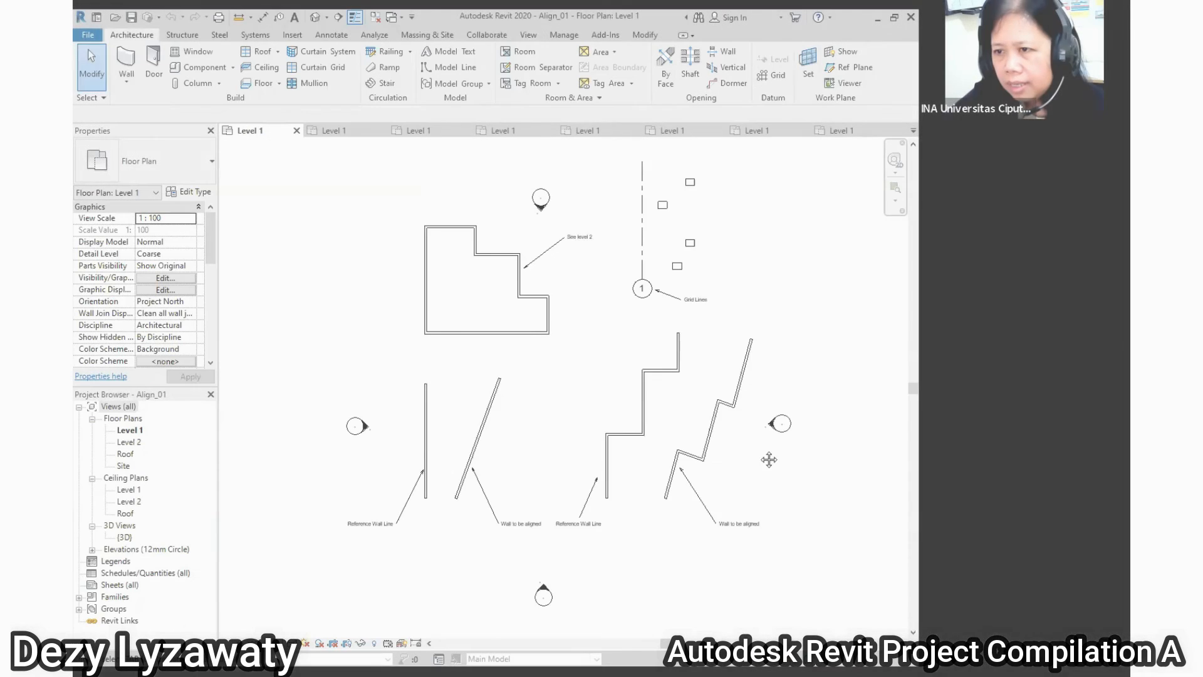
- Examine the Align_01 Level 1 plan: the straight and stepped reference walls, the walls to be aligned, and grid line 1 with its small rectangles
{"action": "middle_click_drag", "start_coordinate": [715, 407], "coordinate": [718, 451]}
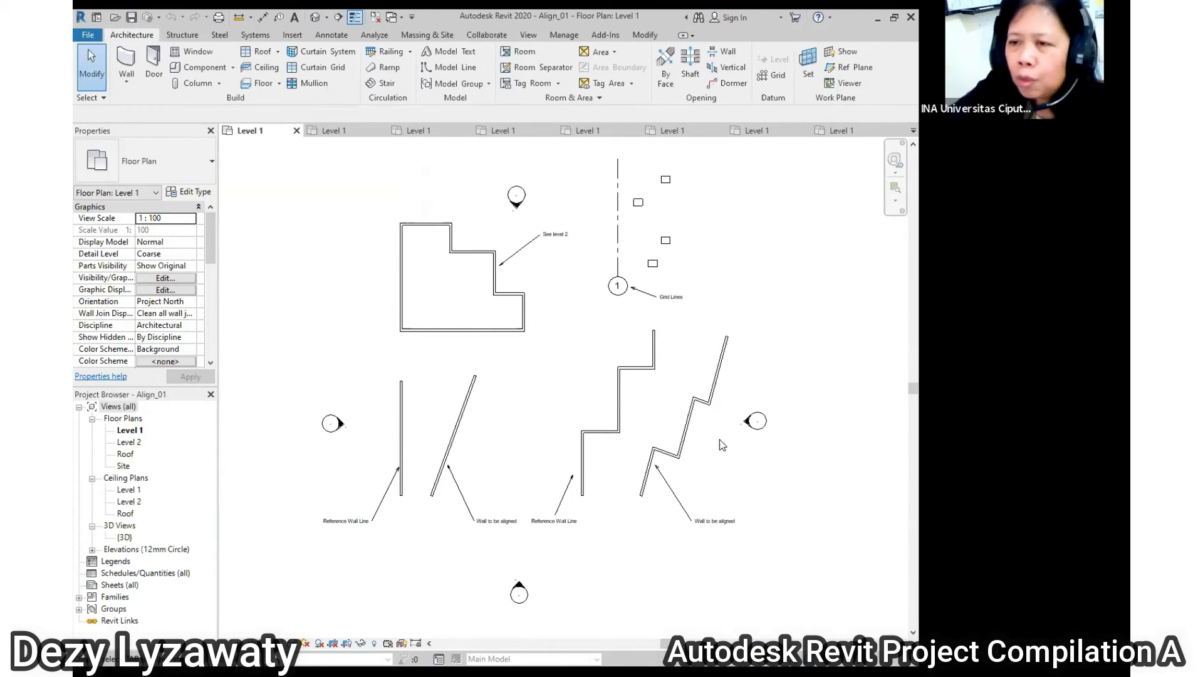
{"action": "scroll", "coordinate": [539, 445], "scroll_direction": "up", "scroll_amount": 5}
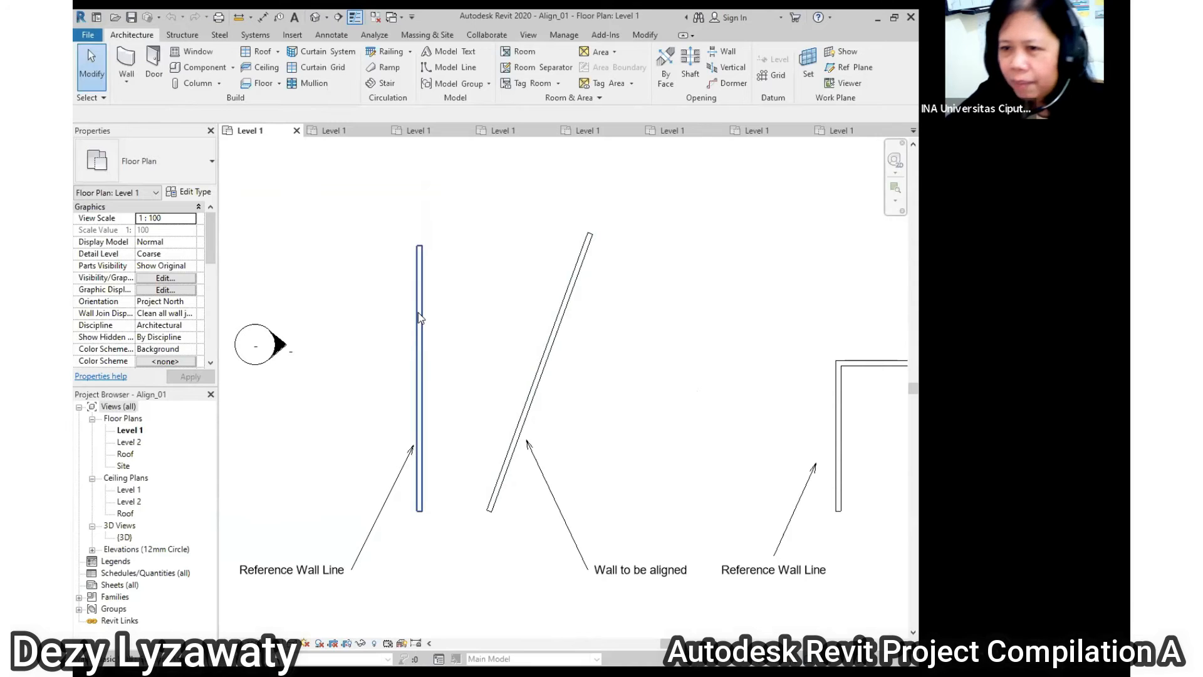
{"action": "scroll", "coordinate": [430, 311], "scroll_direction": "down", "scroll_amount": 2}
{"action": "scroll", "coordinate": [430, 311], "scroll_direction": "down", "scroll_amount": 2}
{"action": "middle_click_drag", "start_coordinate": [575, 424], "coordinate": [435, 549]}
{"action": "scroll", "coordinate": [560, 449], "scroll_direction": "up", "scroll_amount": 1}
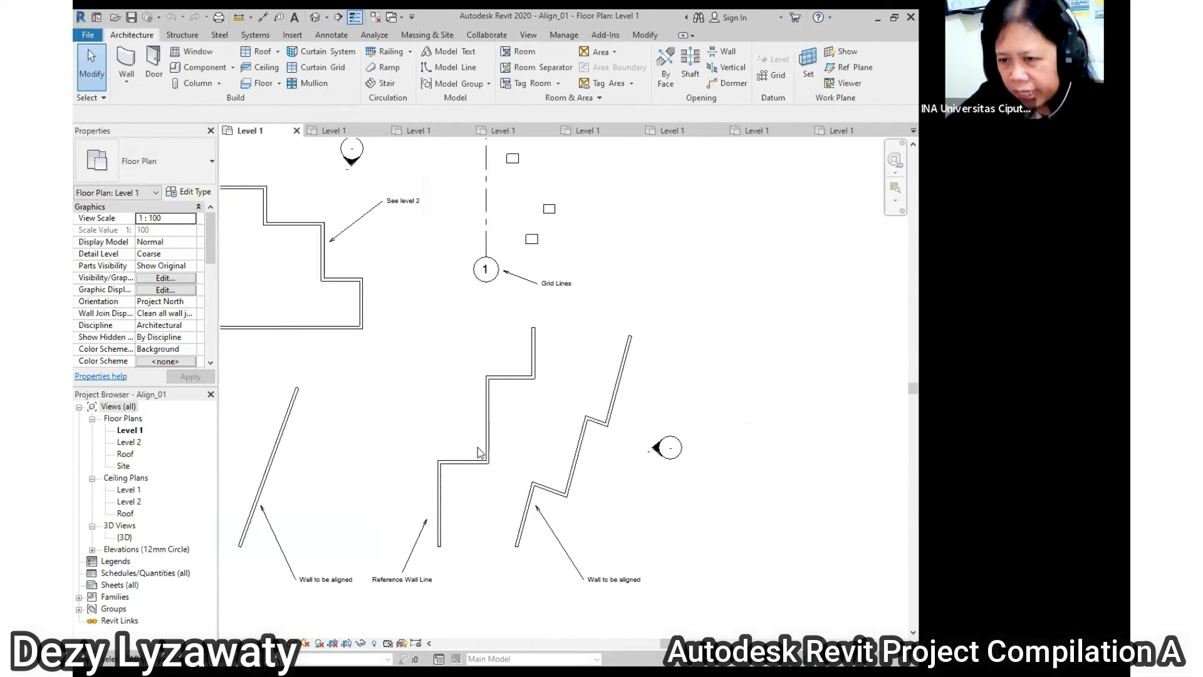
{"action": "middle_click_drag", "start_coordinate": [435, 512], "coordinate": [503, 666]}
{"action": "scroll", "coordinate": [600, 384], "scroll_direction": "up", "scroll_amount": 2}
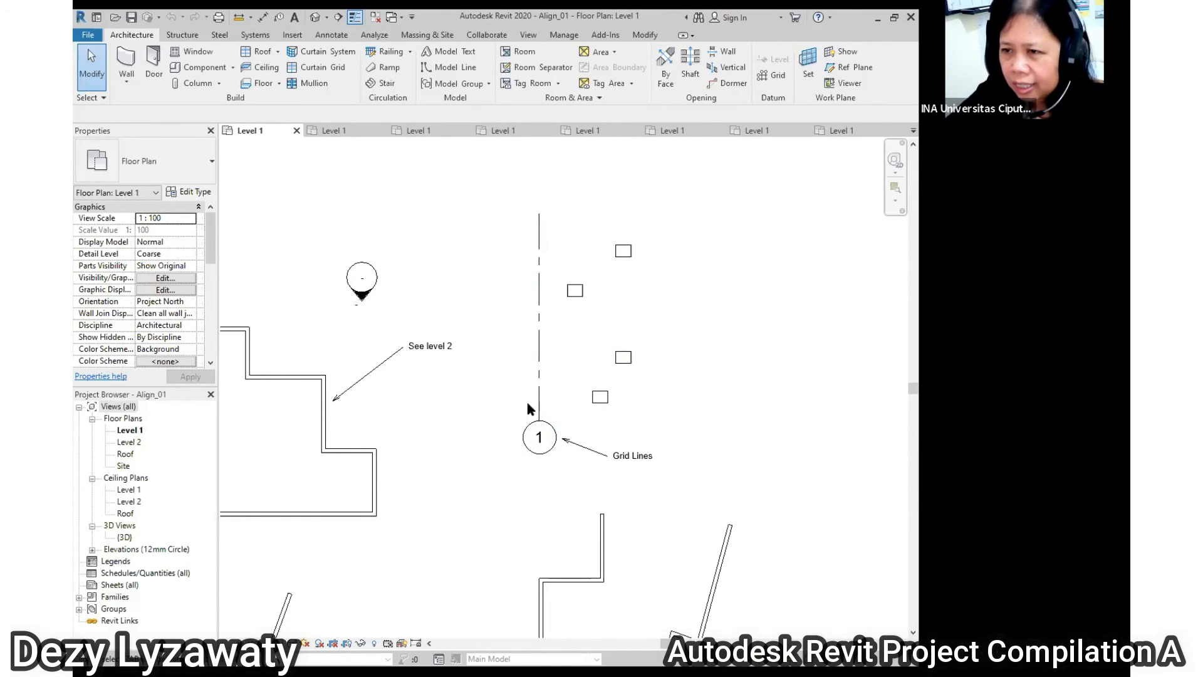
{"action": "scroll", "coordinate": [530, 401], "scroll_direction": "down", "scroll_amount": 1}
{"action": "middle_click_drag", "start_coordinate": [550, 443], "coordinate": [656, 256]}
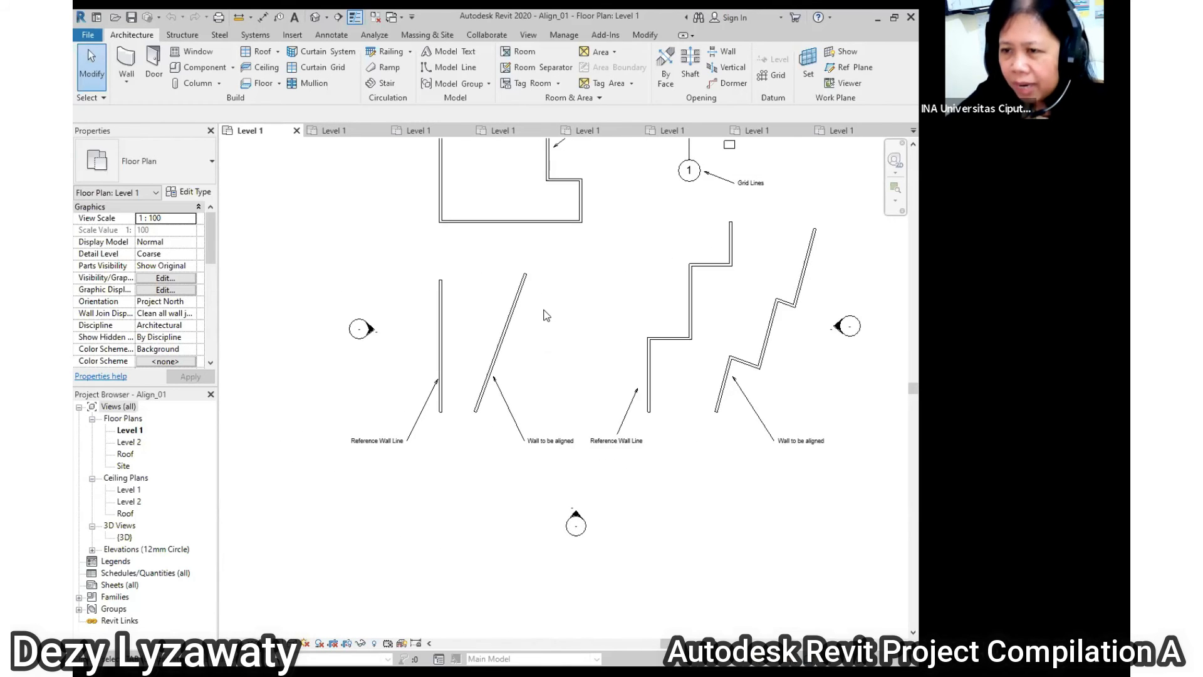
- Align the centerline of the single slanted wall with the vertical reference wall beside it, preferring wall centerlines
{"action": "scroll", "coordinate": [545, 315], "scroll_direction": "up", "scroll_amount": 2}
{"action": "scroll", "coordinate": [544, 310], "scroll_direction": "up", "scroll_amount": 1}
{"action": "middle_click_drag", "start_coordinate": [545, 311], "coordinate": [604, 310]}
{"action": "scroll", "coordinate": [608, 360], "scroll_direction": "up", "scroll_amount": 1}
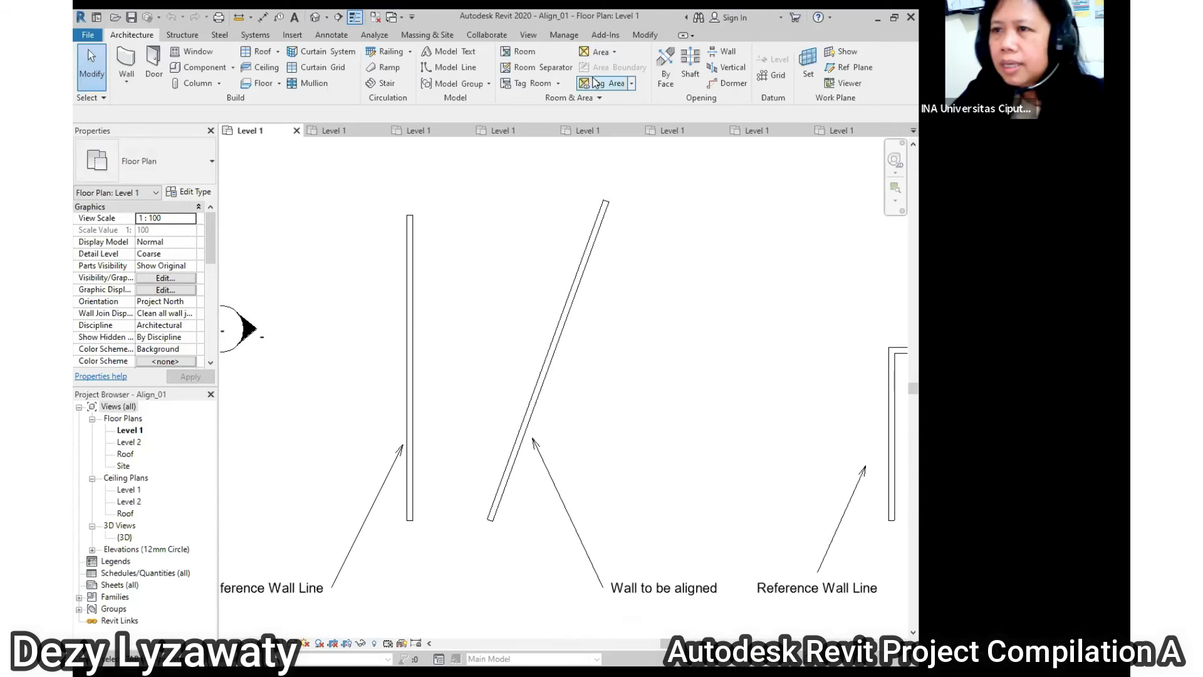
{"action": "left_click", "coordinate": [645, 35]}
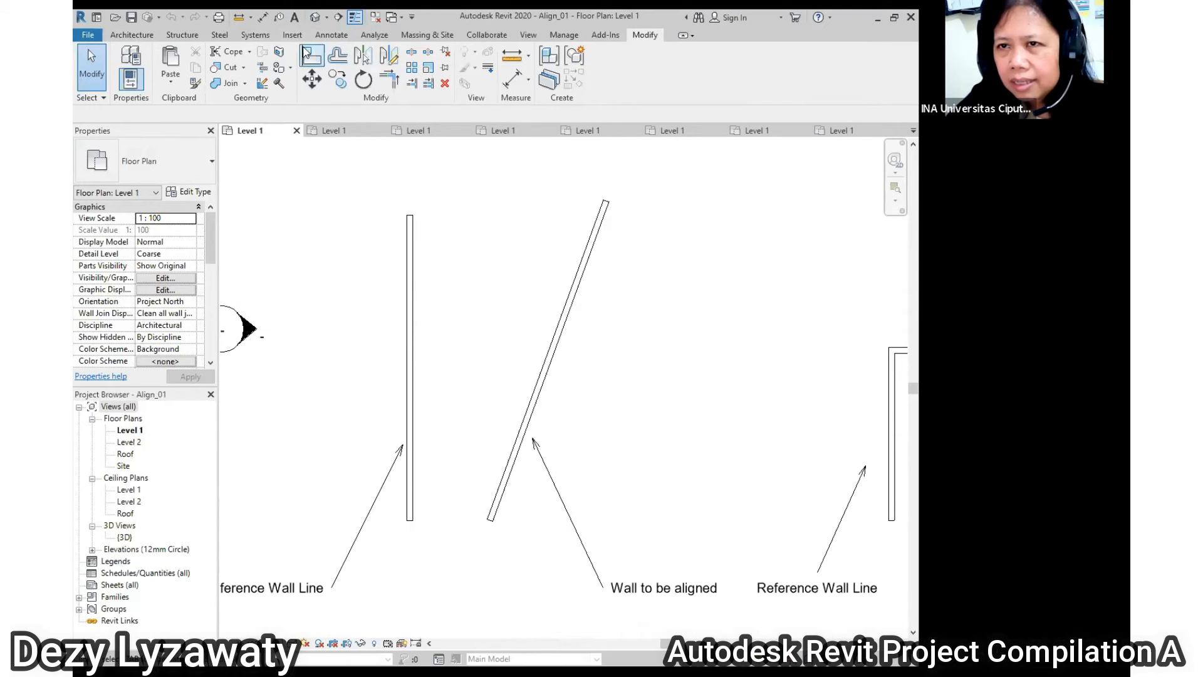
{"action": "left_click", "coordinate": [313, 56]}
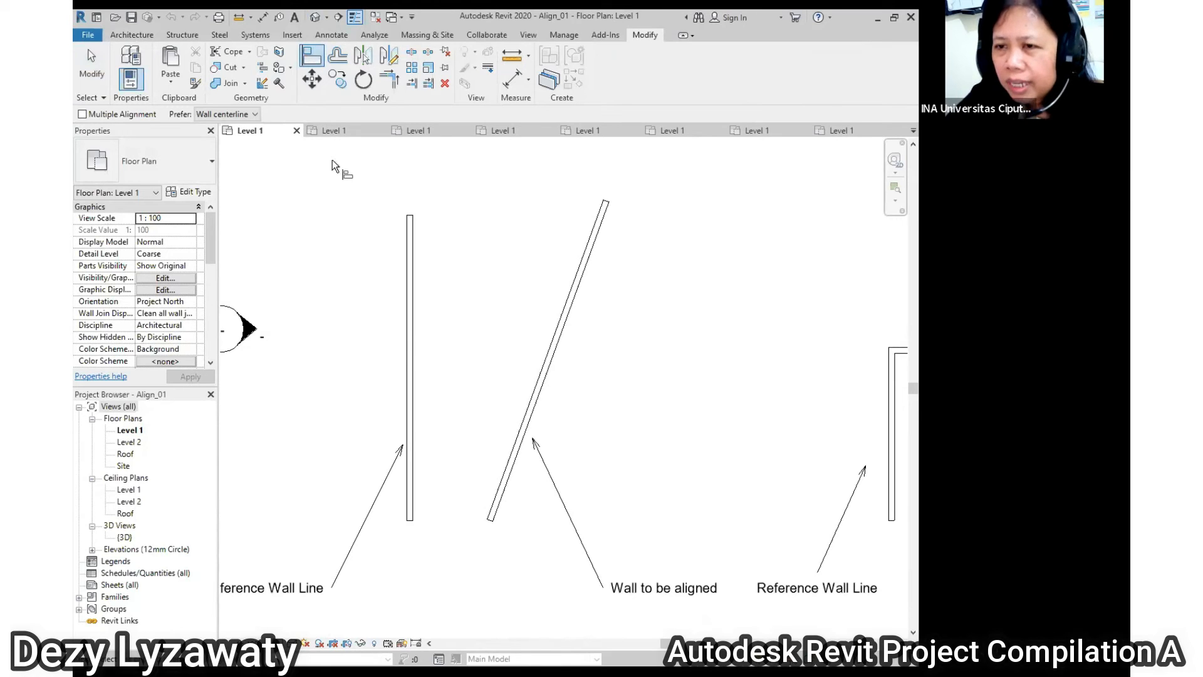
{"action": "left_click", "coordinate": [410, 307]}
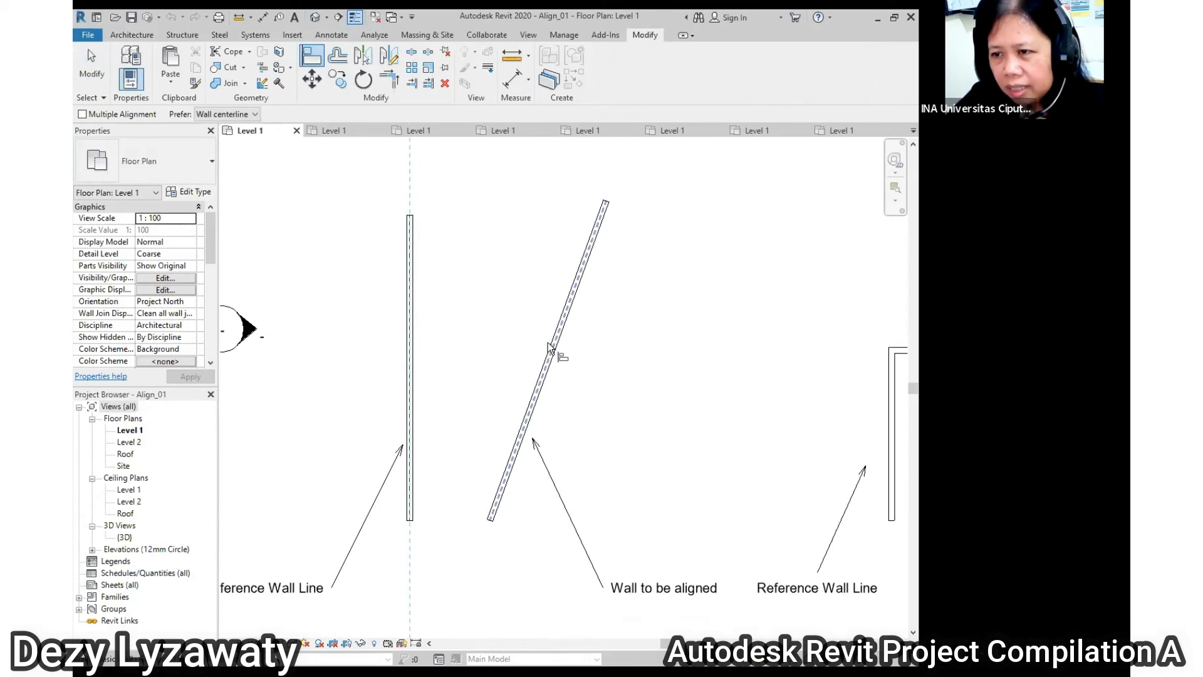
{"action": "left_click", "coordinate": [515, 362]}
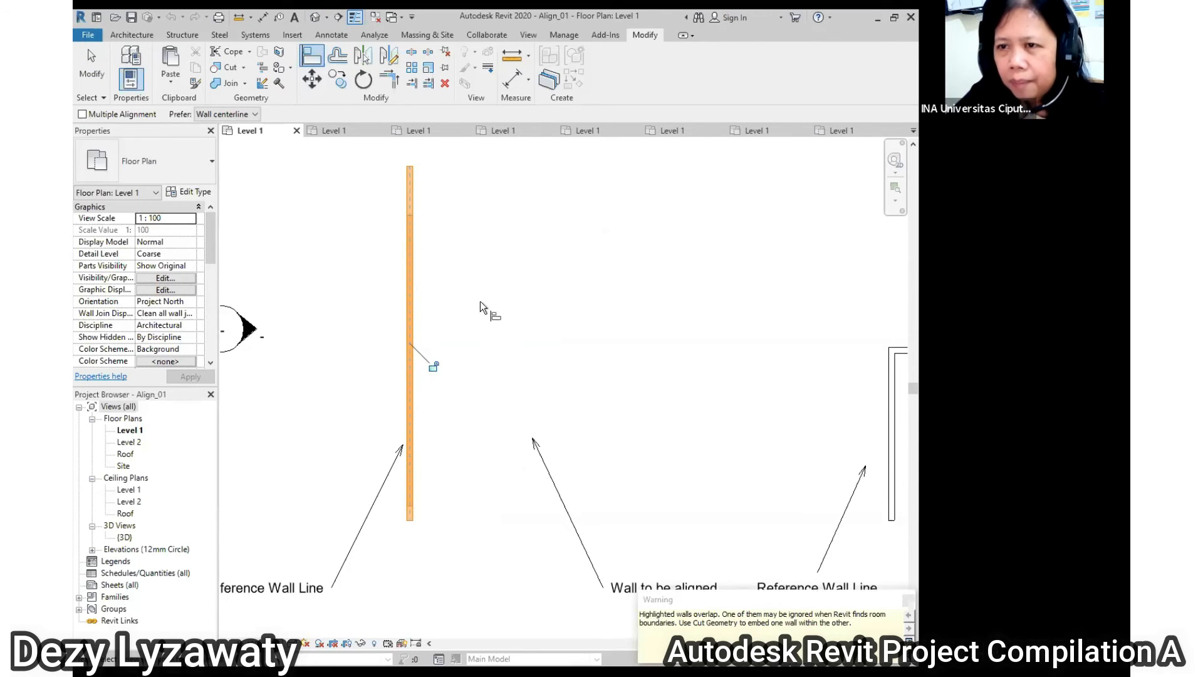
- Align the two lowest segments of the slanted zigzag wall with the lower vertical and lower horizontal segments of the stepped reference wall
{"action": "scroll", "coordinate": [483, 308], "scroll_direction": "down", "scroll_amount": 2}
{"action": "scroll", "coordinate": [530, 391], "scroll_direction": "up", "scroll_amount": 3}
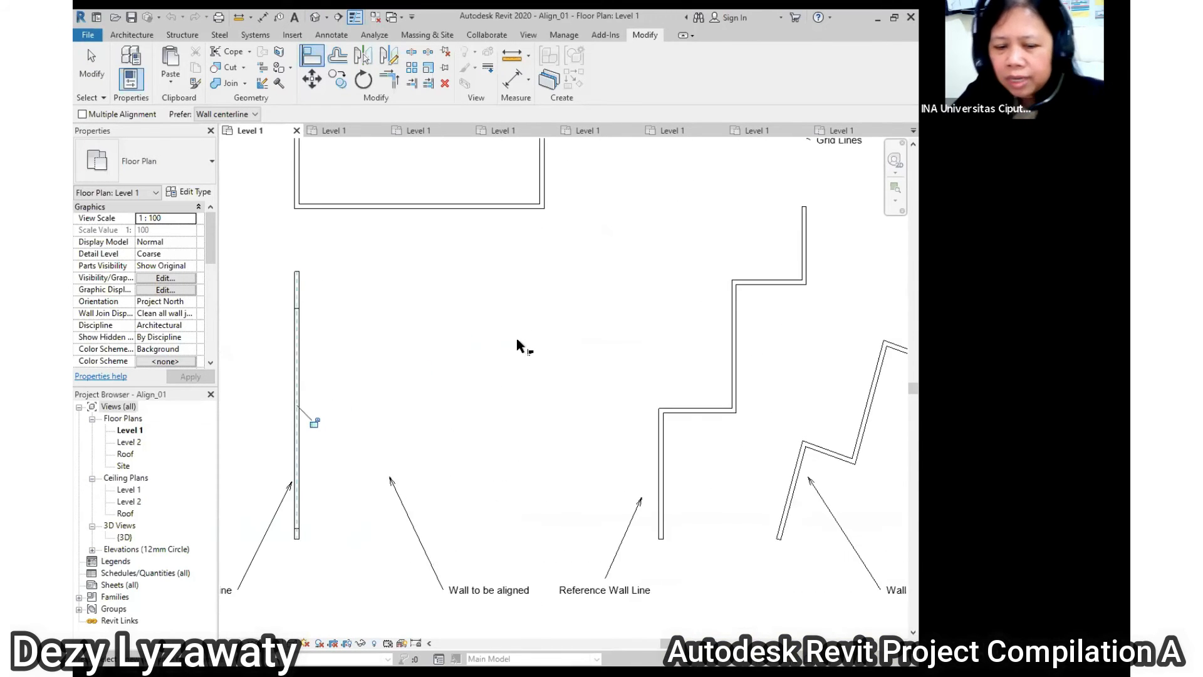
{"action": "mouse_move", "coordinate": [649, 404]}
{"action": "middle_mouse_down"}
{"action": "mouse_move", "coordinate": [493, 360]}
{"action": "mouse_move", "coordinate": [370, 395]}
{"action": "middle_mouse_up"}
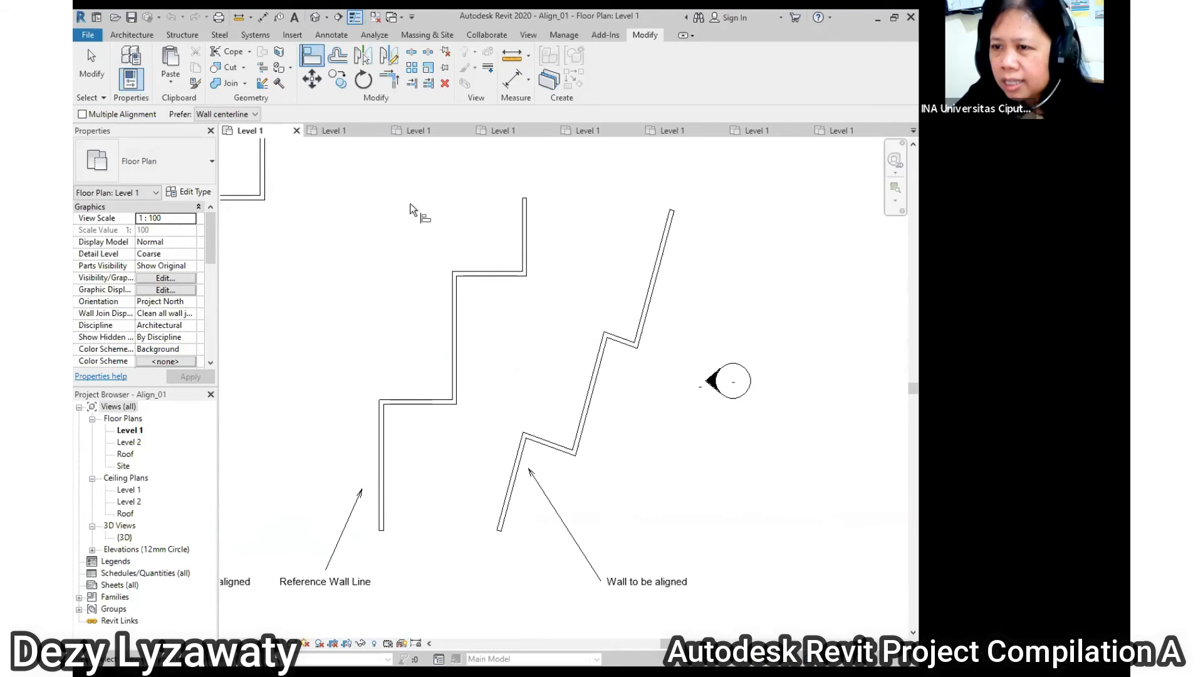
{"action": "middle_click_drag", "start_coordinate": [548, 362], "coordinate": [524, 357]}
{"action": "scroll", "coordinate": [397, 314], "scroll_direction": "up", "scroll_amount": 2}
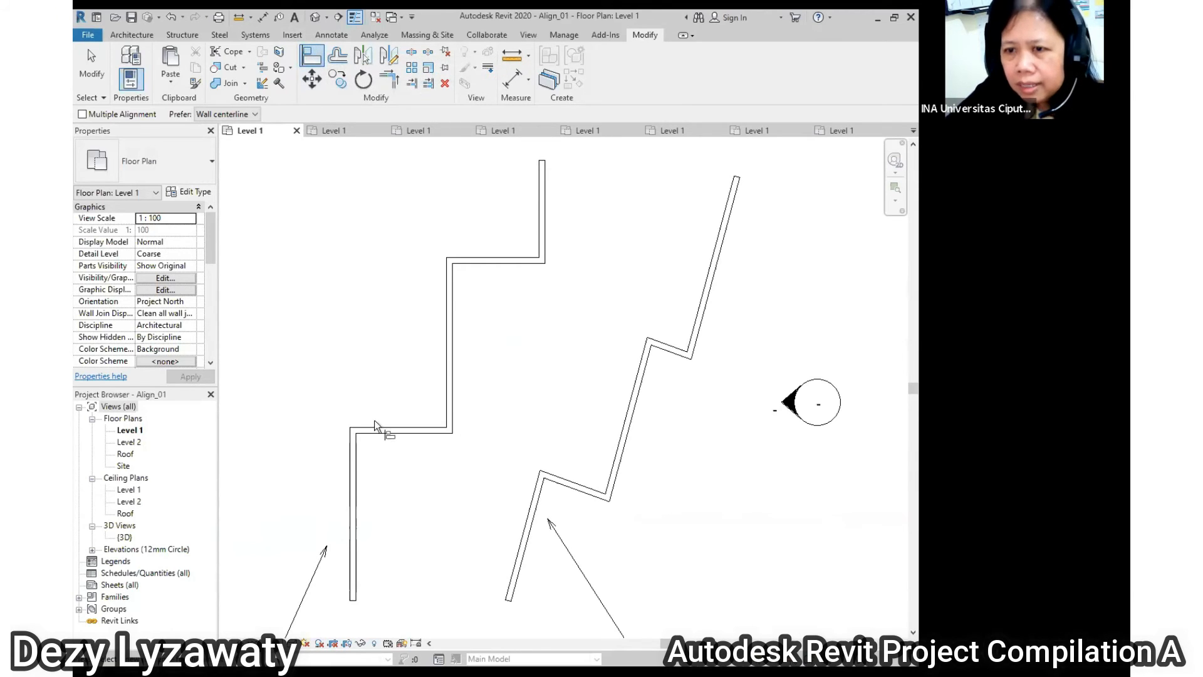
{"action": "left_click", "coordinate": [353, 546]}
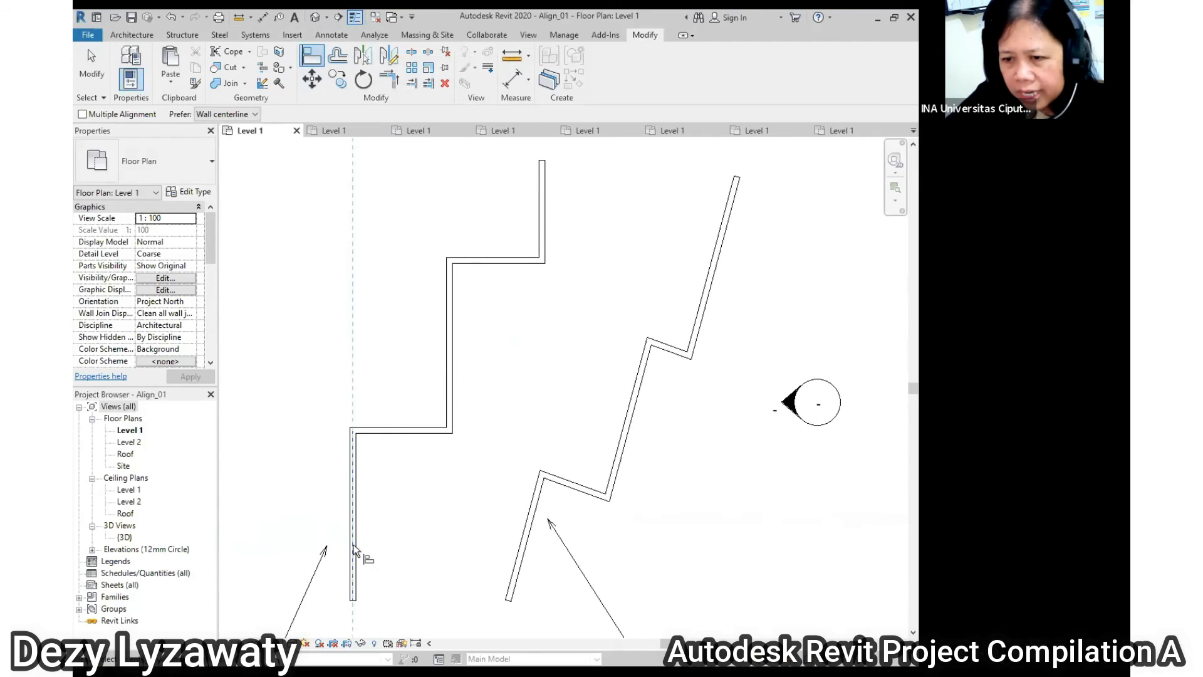
{"action": "left_click", "coordinate": [508, 589]}
{"action": "left_click", "coordinate": [396, 431]}
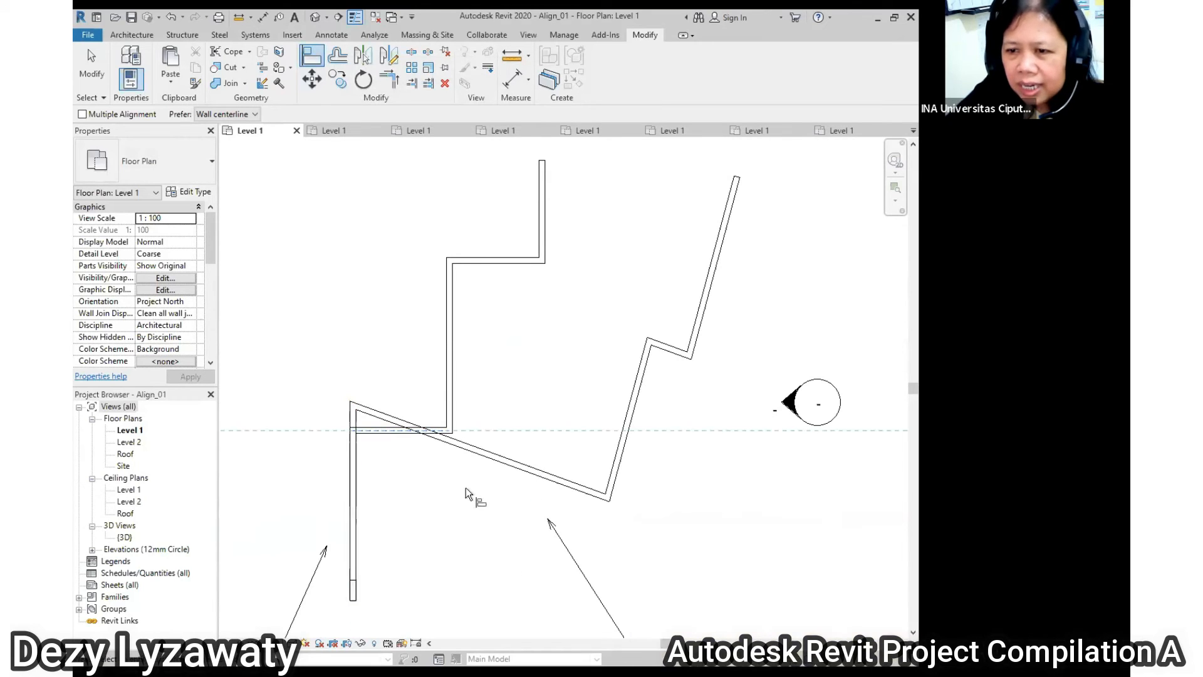
{"action": "left_click", "coordinate": [503, 465]}
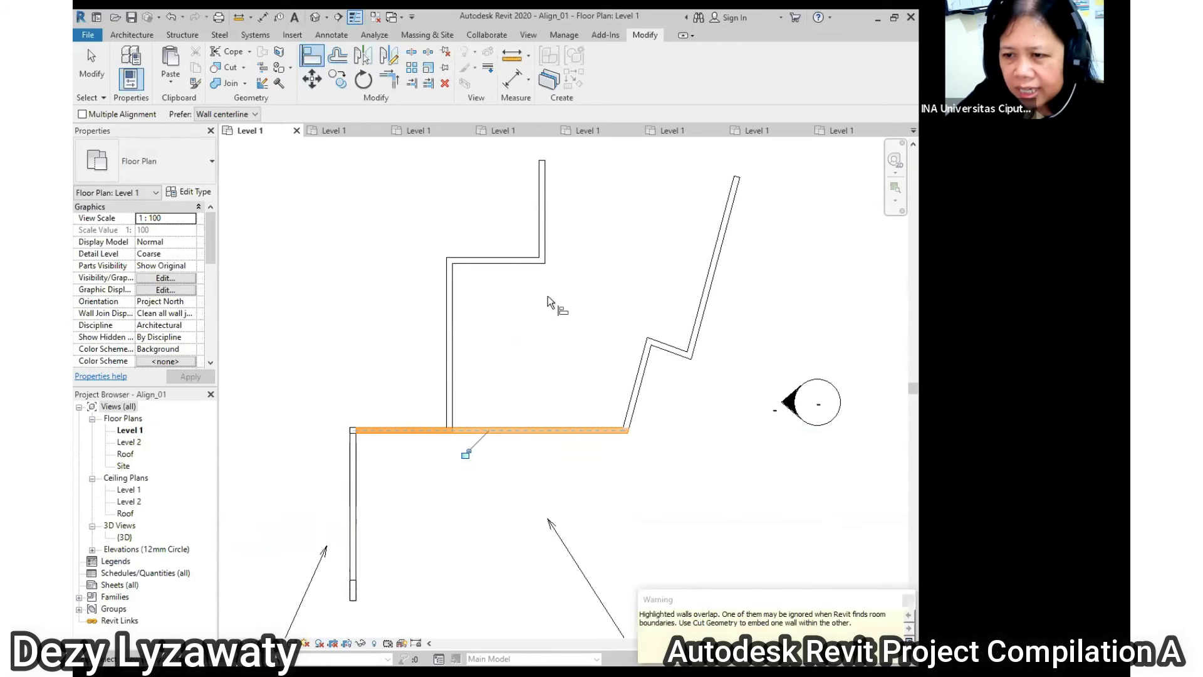
- Align the three remaining zigzag wall segments with the middle vertical, upper horizontal and top vertical segments of the stepped reference wall
{"action": "left_click", "coordinate": [449, 344]}
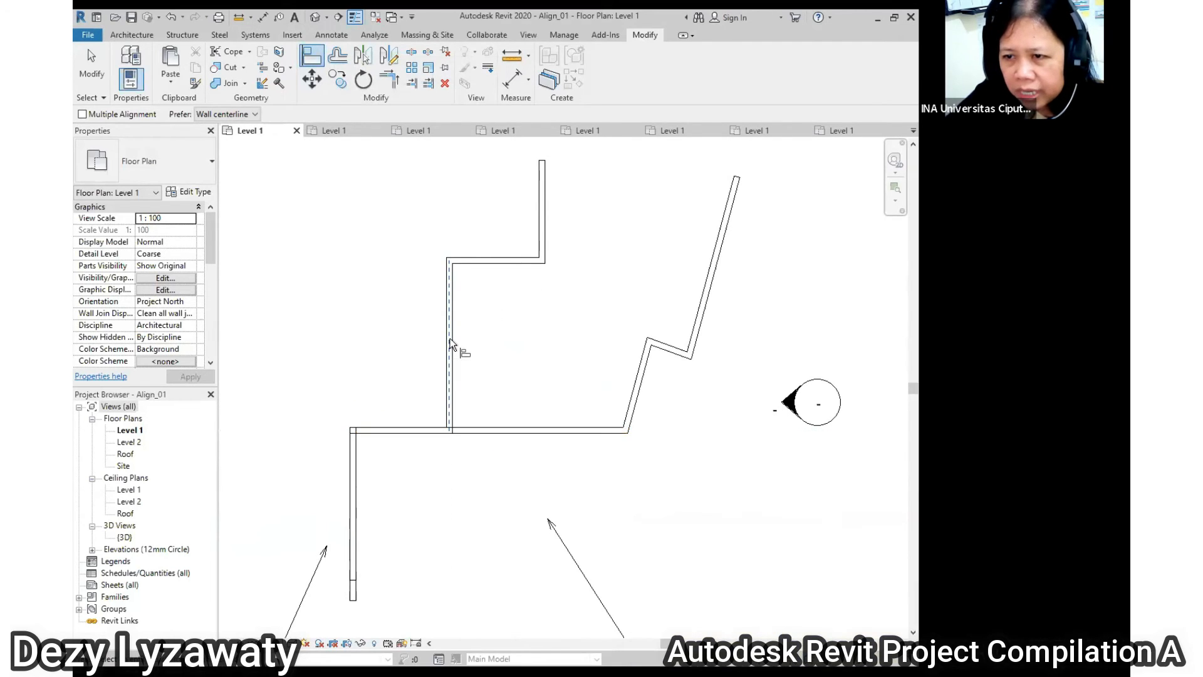
{"action": "left_click", "coordinate": [645, 359]}
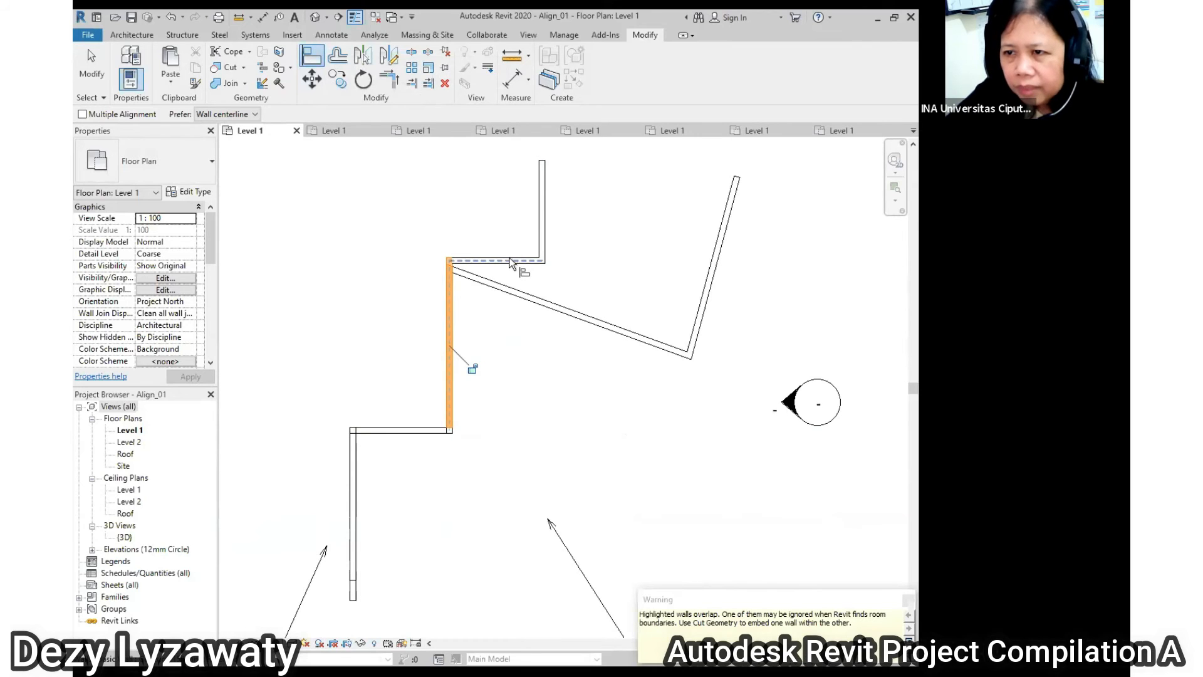
{"action": "left_click", "coordinate": [530, 257]}
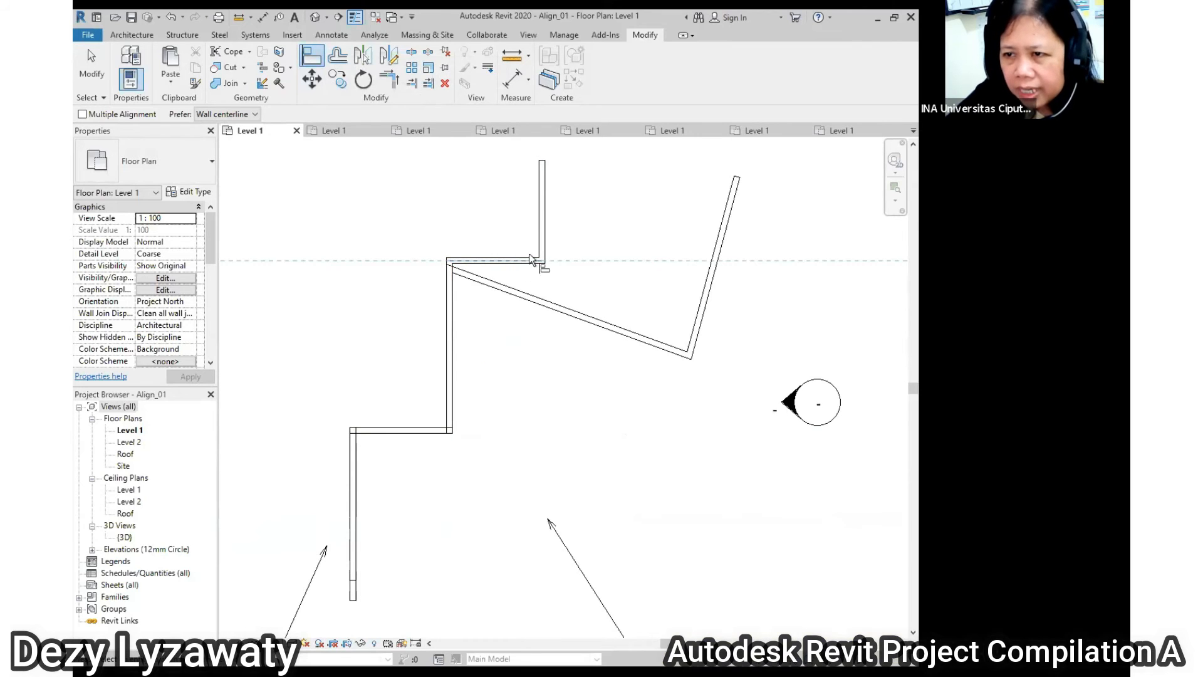
{"action": "left_click", "coordinate": [575, 315]}
{"action": "left_click", "coordinate": [546, 213]}
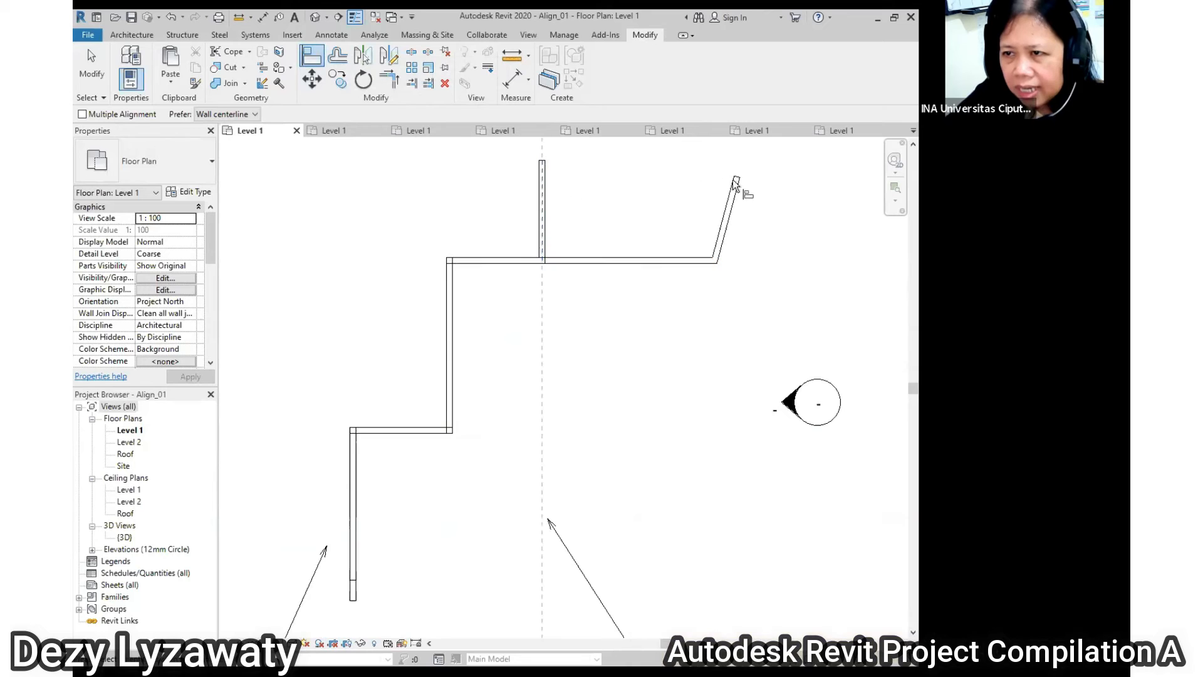
{"action": "left_click", "coordinate": [731, 232]}
{"action": "scroll", "coordinate": [608, 353], "scroll_direction": "down", "scroll_amount": 5}
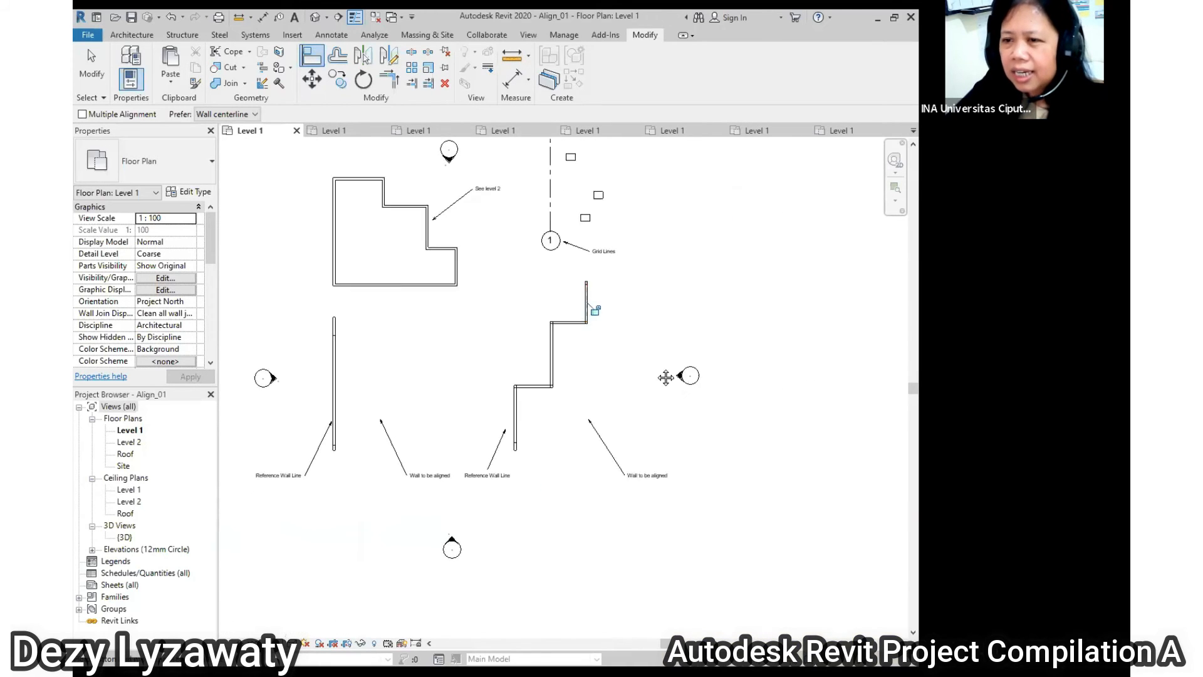
- Align the two lowest small rectangular columns with grid line 1, picking the grid line again for each column
{"action": "scroll", "coordinate": [549, 427], "scroll_direction": "up", "scroll_amount": 2}
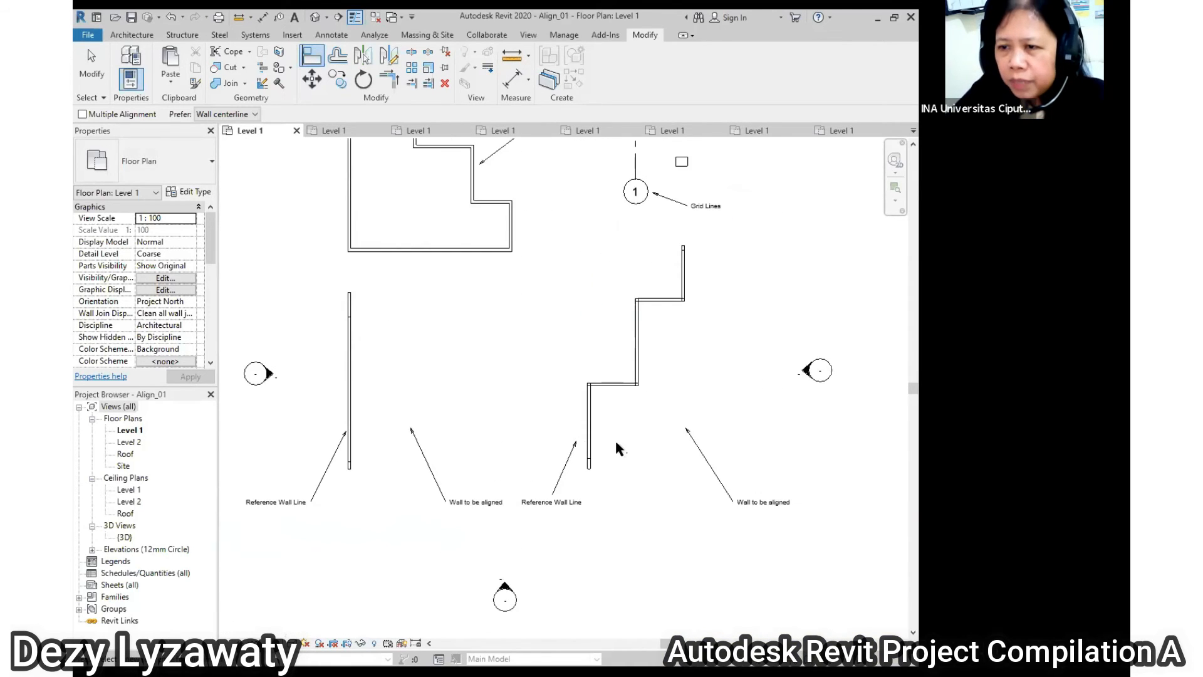
{"action": "middle_click_drag", "start_coordinate": [658, 331], "coordinate": [595, 356]}
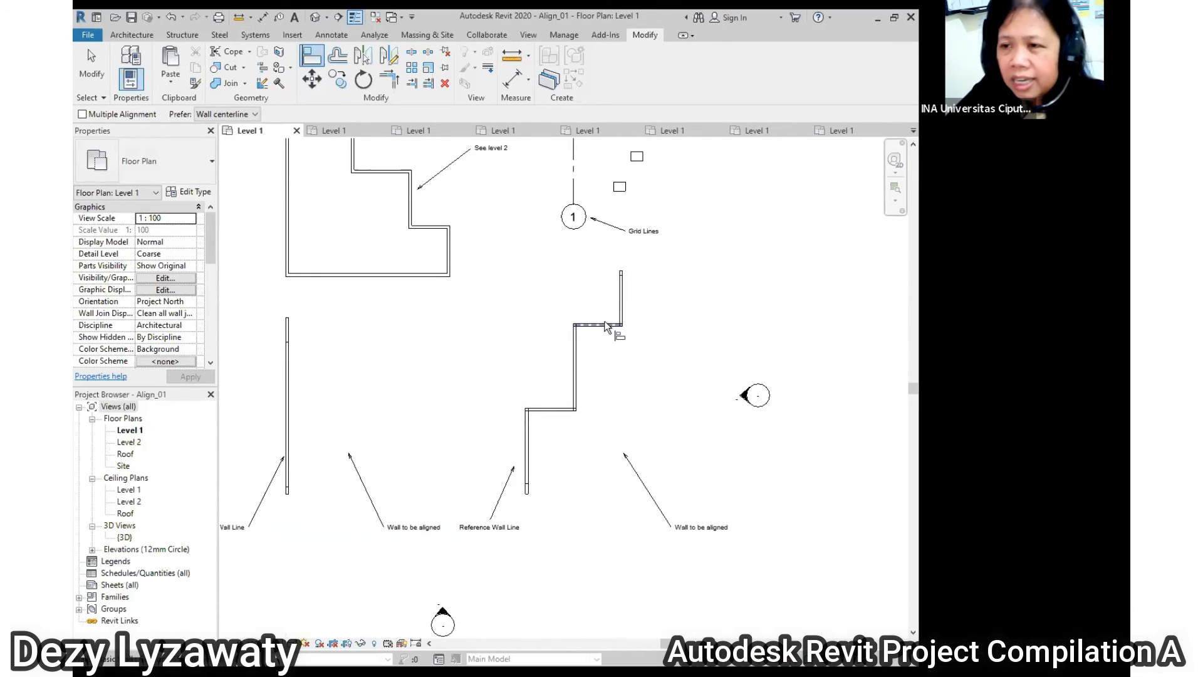
{"action": "middle_click_drag", "start_coordinate": [606, 310], "coordinate": [580, 414]}
{"action": "scroll", "coordinate": [580, 414], "scroll_direction": "up", "scroll_amount": 3}
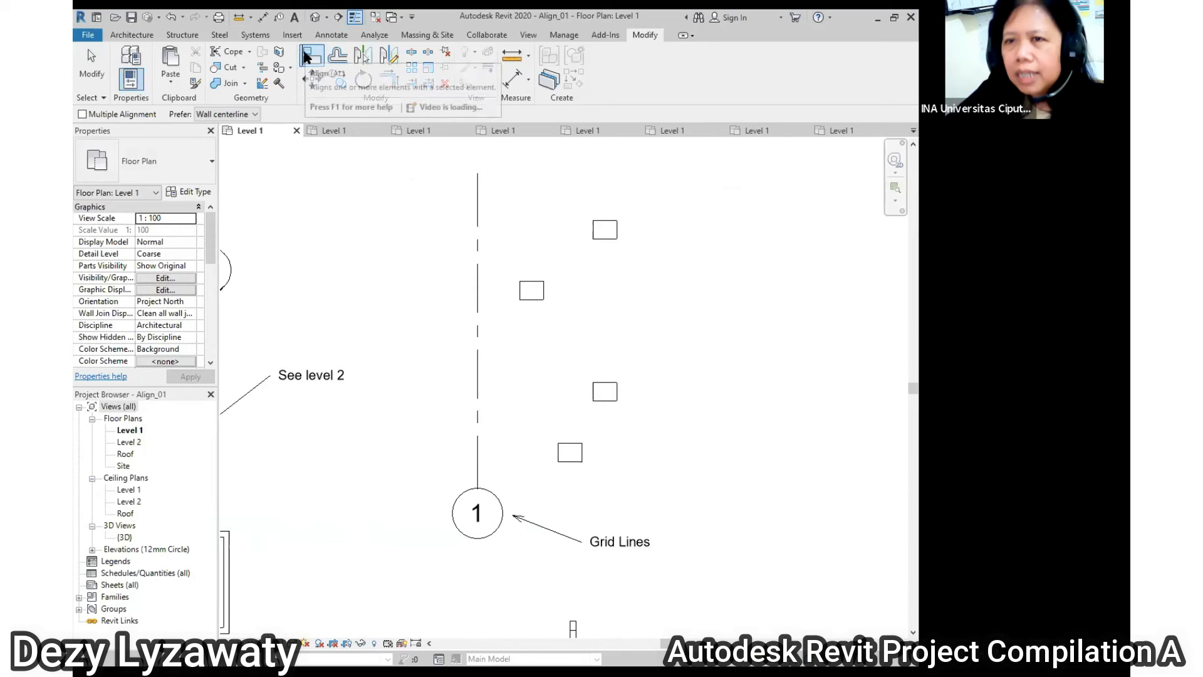
{"action": "left_click", "coordinate": [480, 323]}
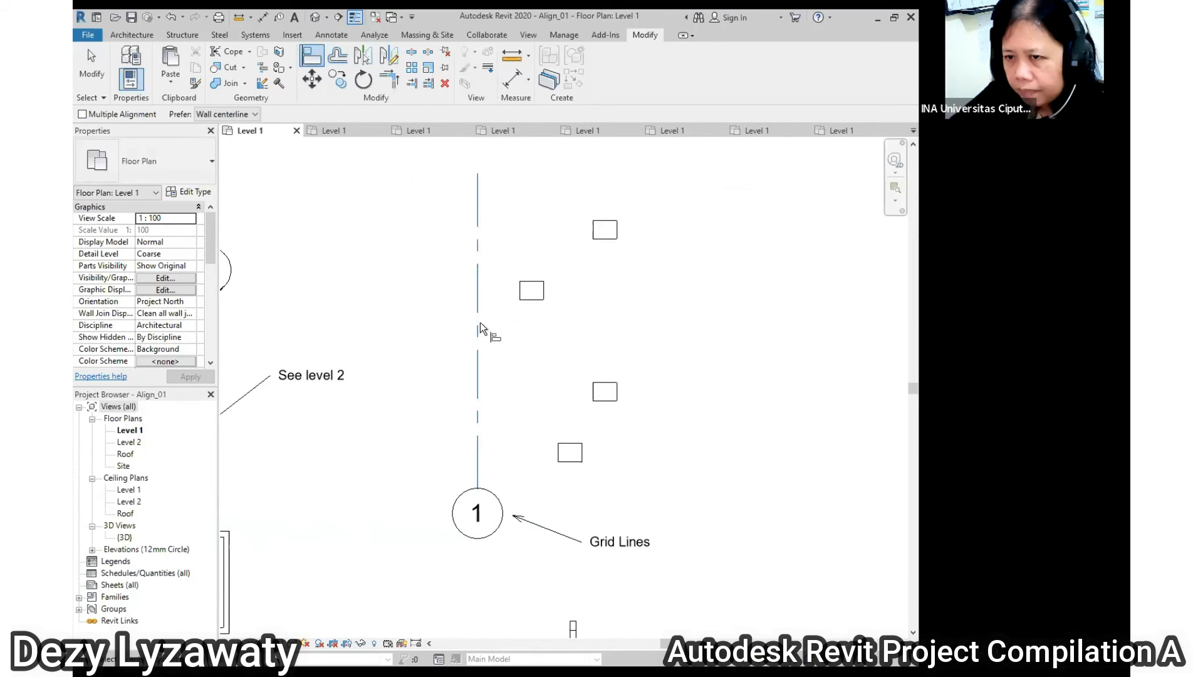
{"action": "left_click", "coordinate": [571, 456]}
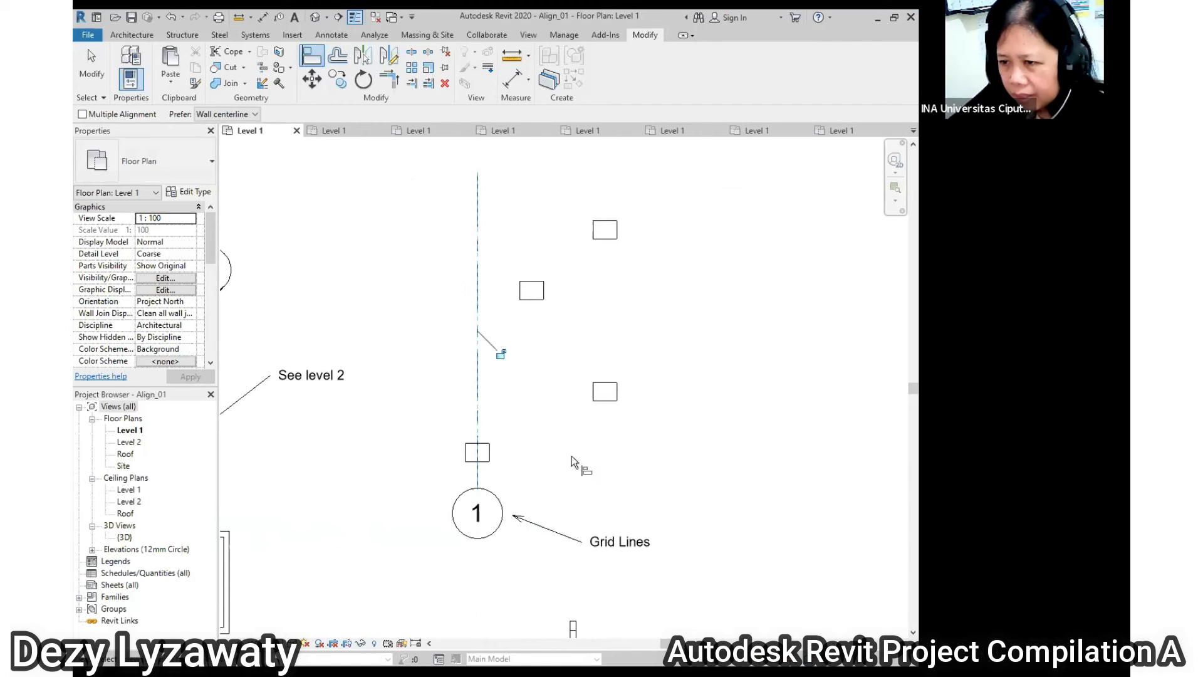
{"action": "left_click", "coordinate": [479, 408]}
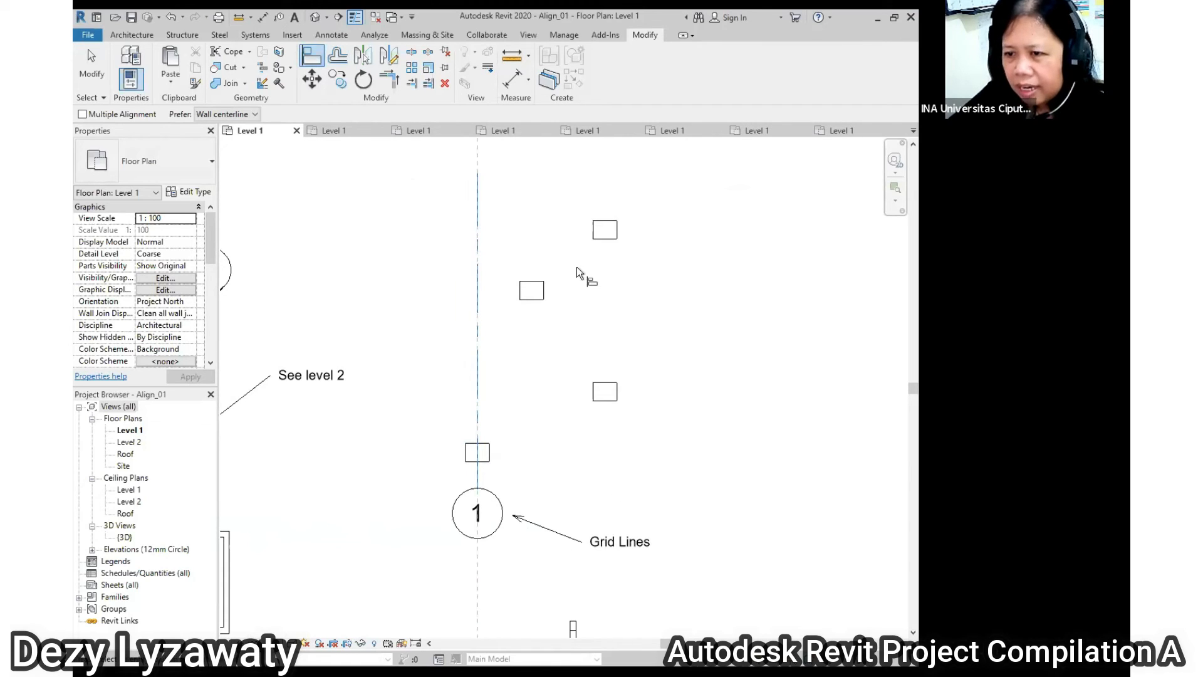
{"action": "left_click", "coordinate": [606, 394]}
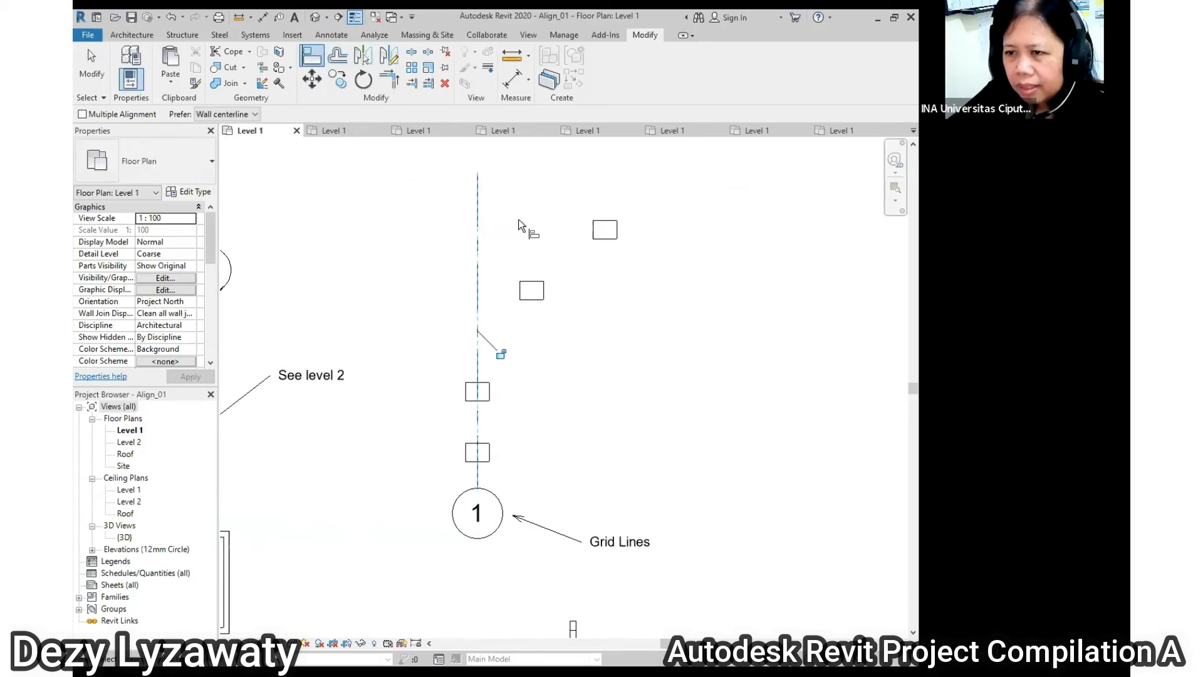
- Align the two uppermost small rectangular columns with grid line 1, one reference pick per column
{"action": "left_click", "coordinate": [478, 292]}
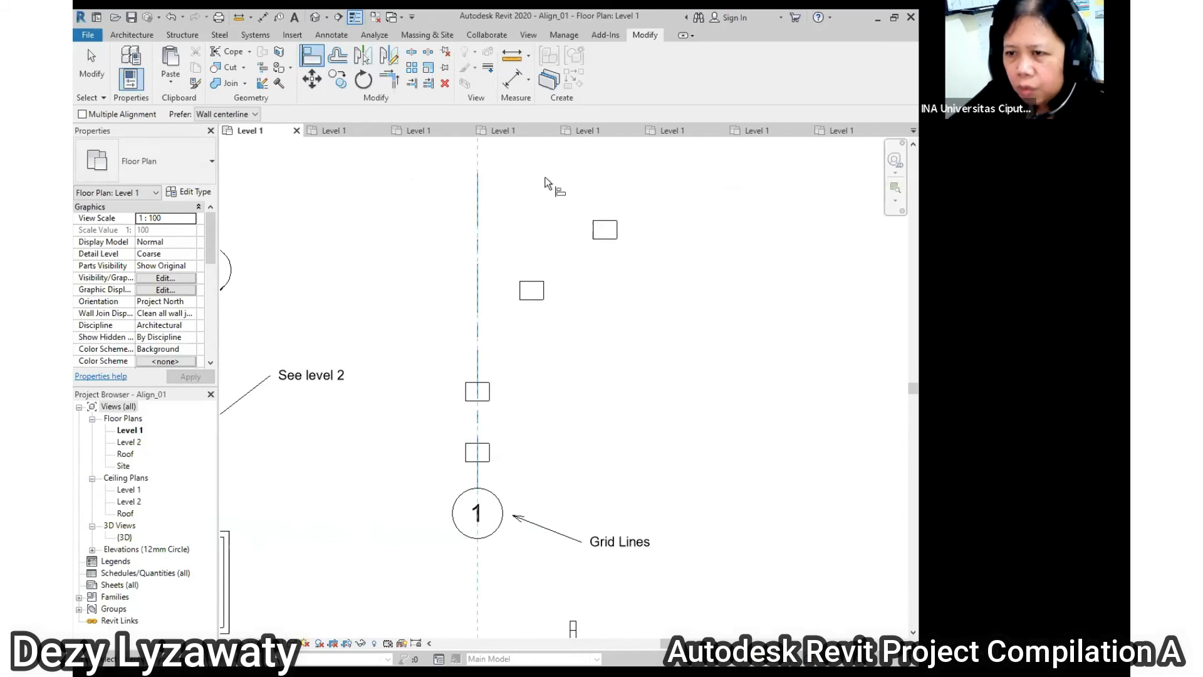
{"action": "left_click", "coordinate": [536, 294]}
{"action": "left_click", "coordinate": [476, 240]}
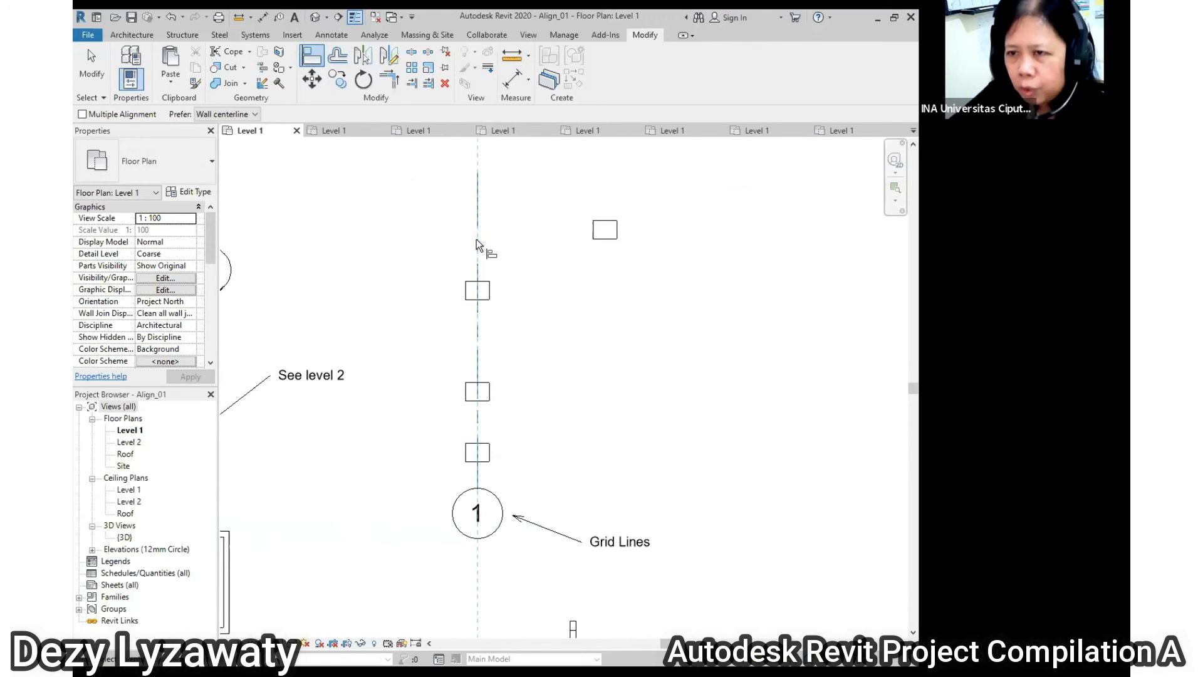
{"action": "left_click", "coordinate": [603, 228]}
{"action": "scroll", "coordinate": [648, 319], "scroll_direction": "down", "scroll_amount": 2}
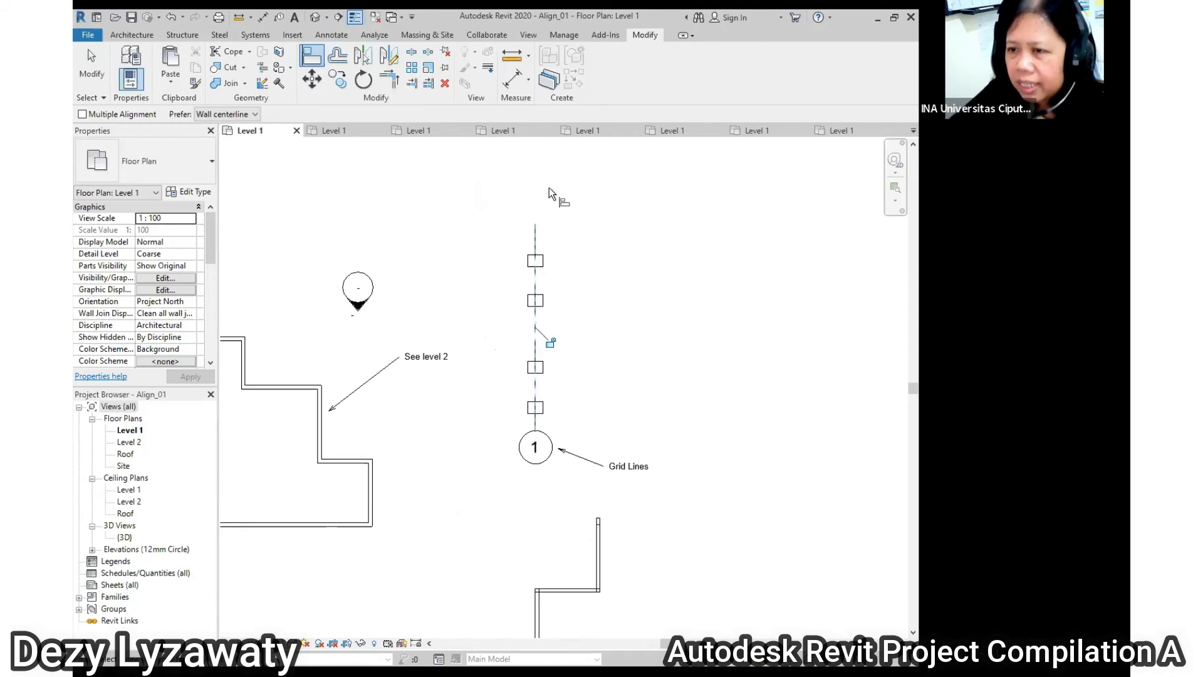
- Undo the alignments of all four columns with grid line 1
{"action": "left_click", "coordinate": [176, 19]}
{"action": "left_click", "coordinate": [172, 18]}
{"action": "left_click", "coordinate": [172, 18]}
{"action": "left_click", "coordinate": [172, 17]}
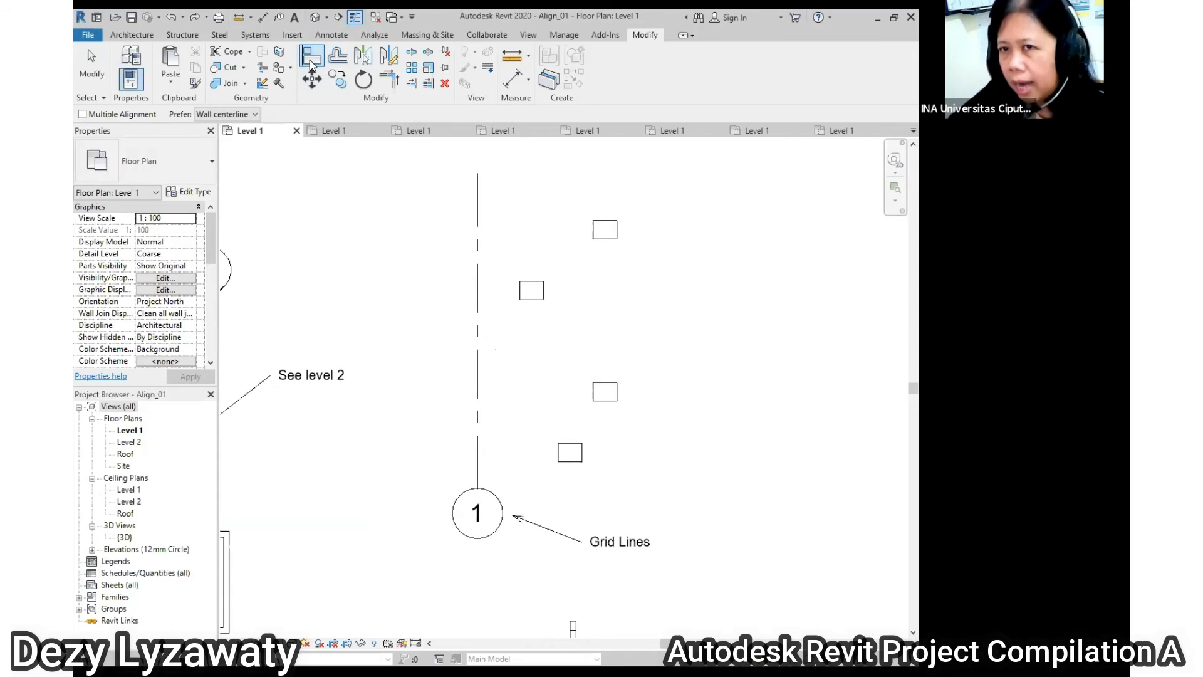
- Align all four small columns with grid line 1 from a single reference pick, with Multiple Alignment turned on
{"action": "left_click", "coordinate": [79, 114]}
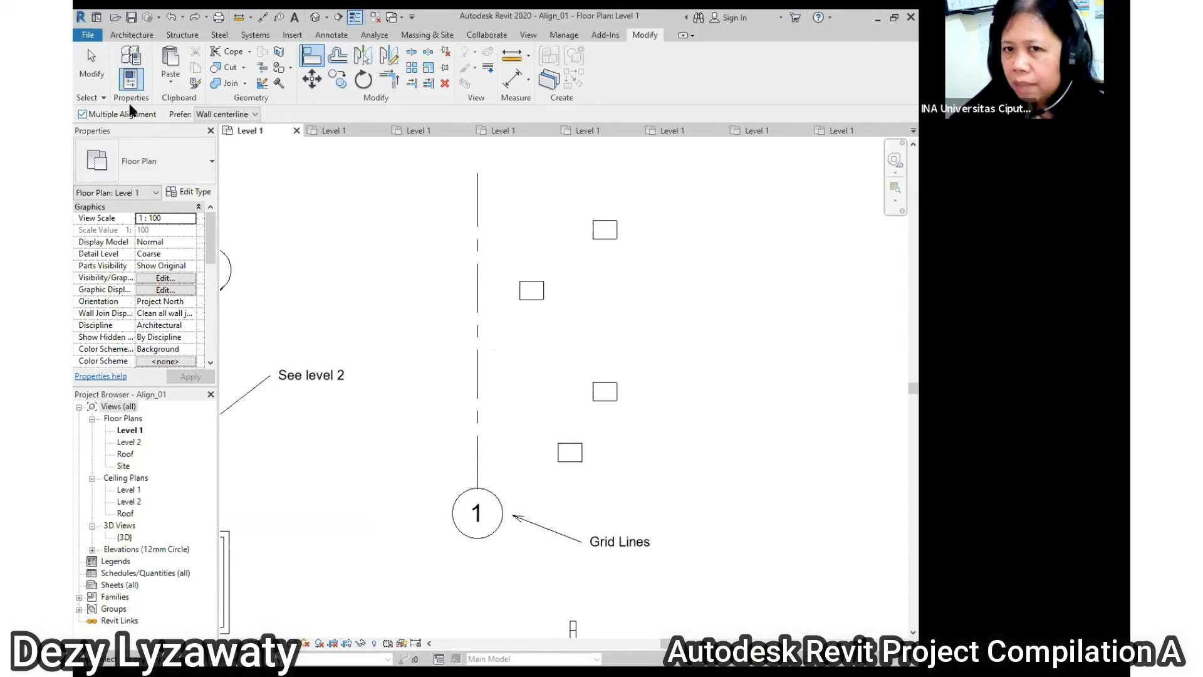
{"action": "left_click", "coordinate": [477, 380]}
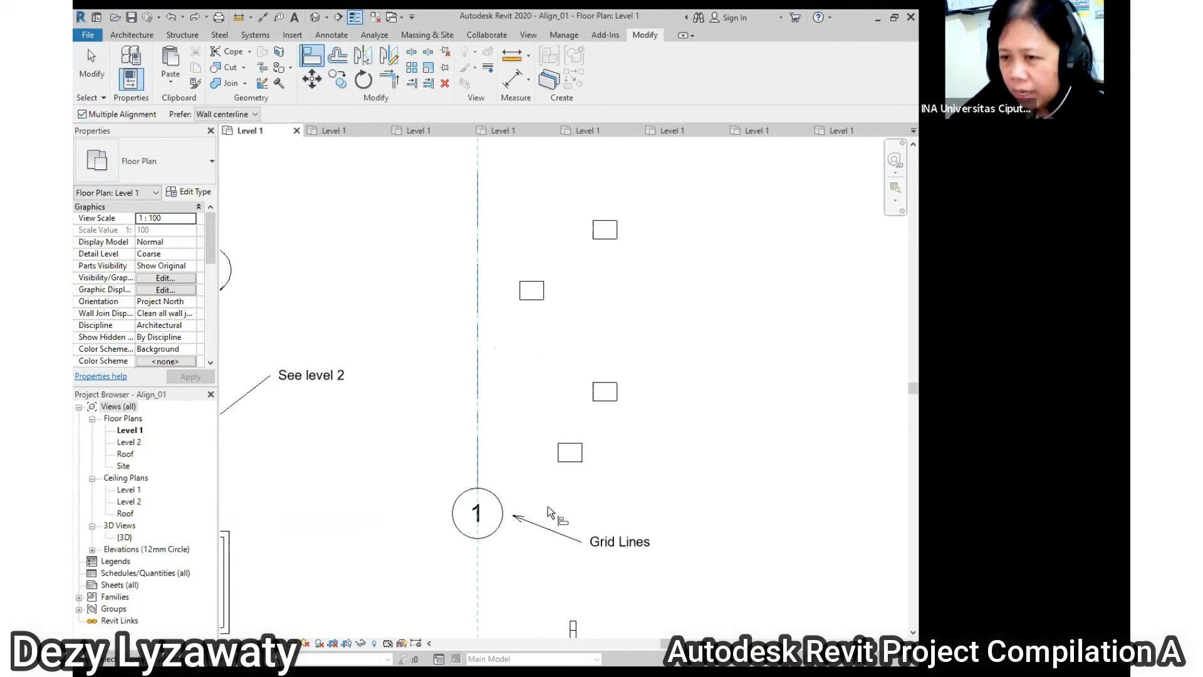
{"action": "left_click", "coordinate": [570, 457]}
{"action": "left_click", "coordinate": [616, 400]}
{"action": "left_click", "coordinate": [542, 296]}
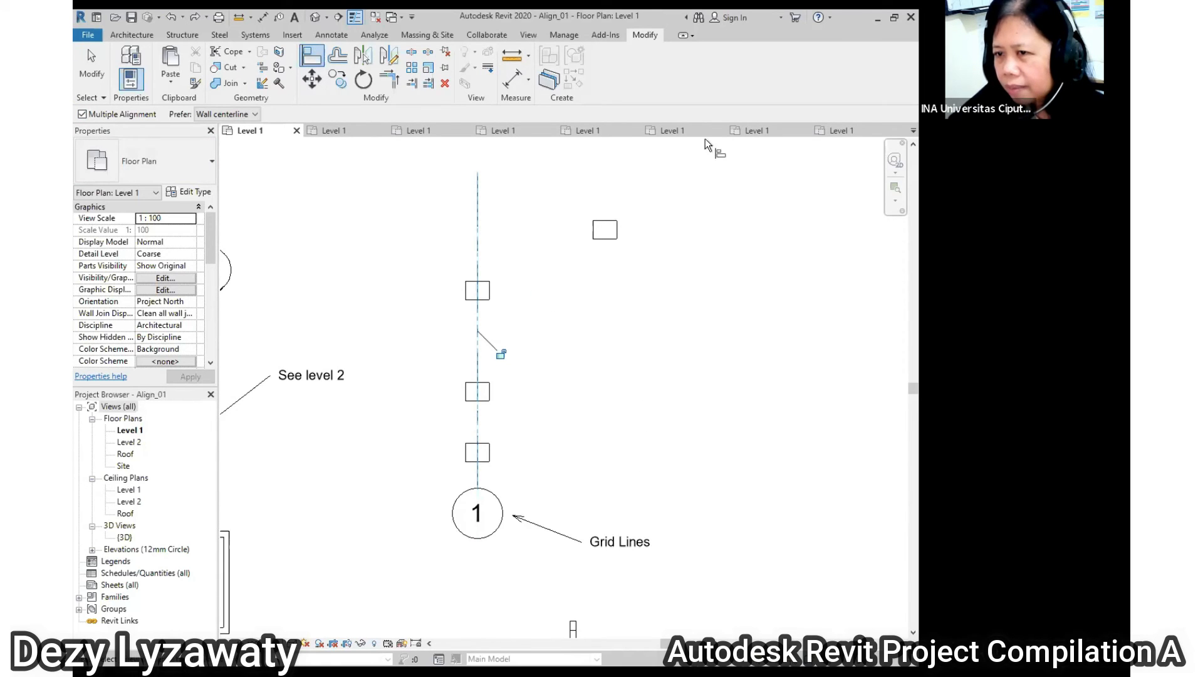
{"action": "left_click", "coordinate": [611, 233]}
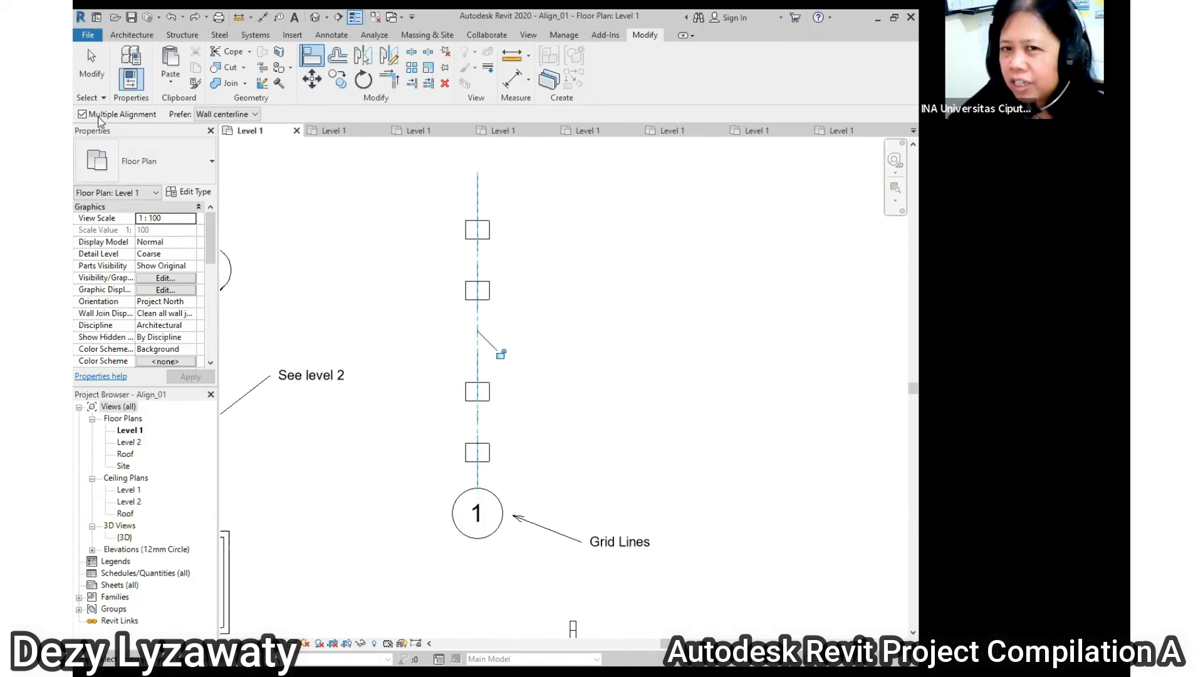
- Examine the closed stepped wall outline marked "See level 2" on the Level 1 plan
{"action": "scroll", "coordinate": [631, 412], "scroll_direction": "down", "scroll_amount": 5}
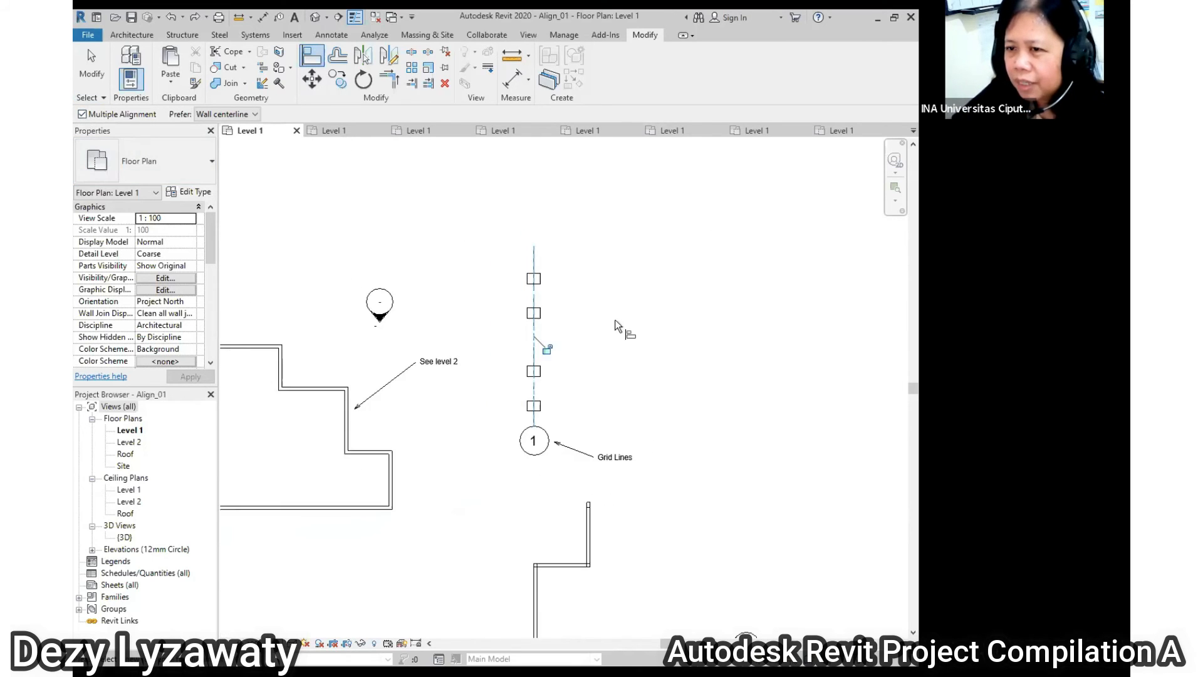
{"action": "right_click", "coordinate": [615, 316]}
{"action": "left_click", "coordinate": [637, 321]}
{"action": "scroll", "coordinate": [471, 346], "scroll_direction": "up", "scroll_amount": 3}
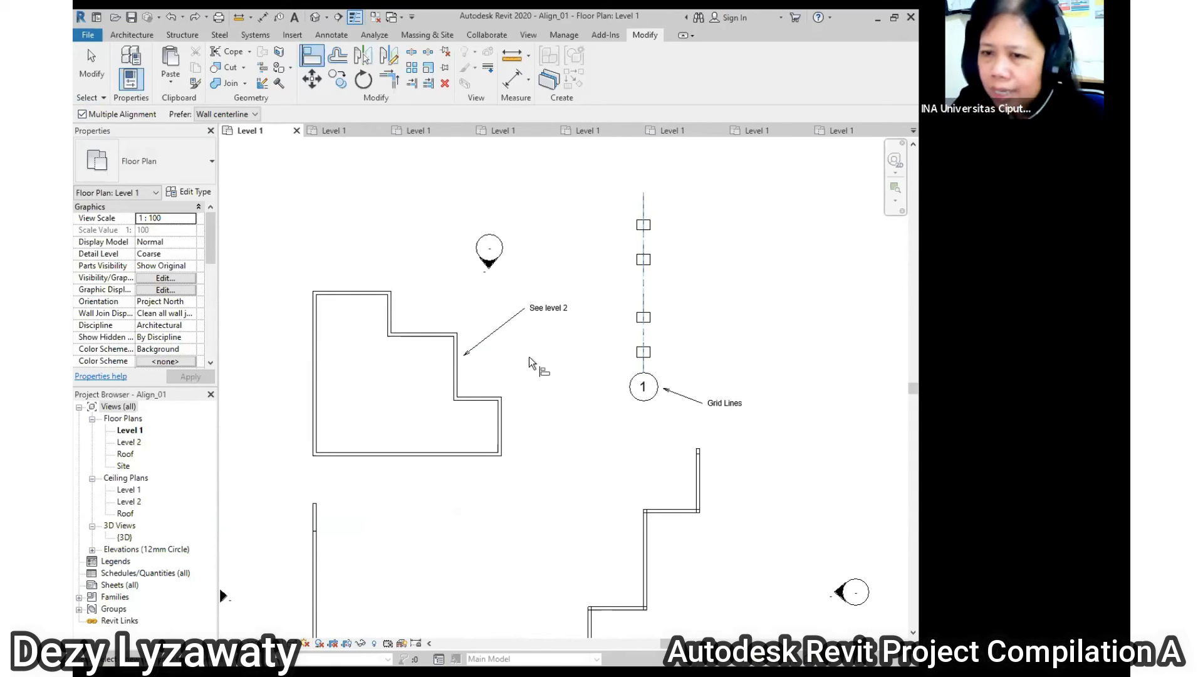
{"action": "scroll", "coordinate": [555, 443], "scroll_direction": "down", "scroll_amount": 3}
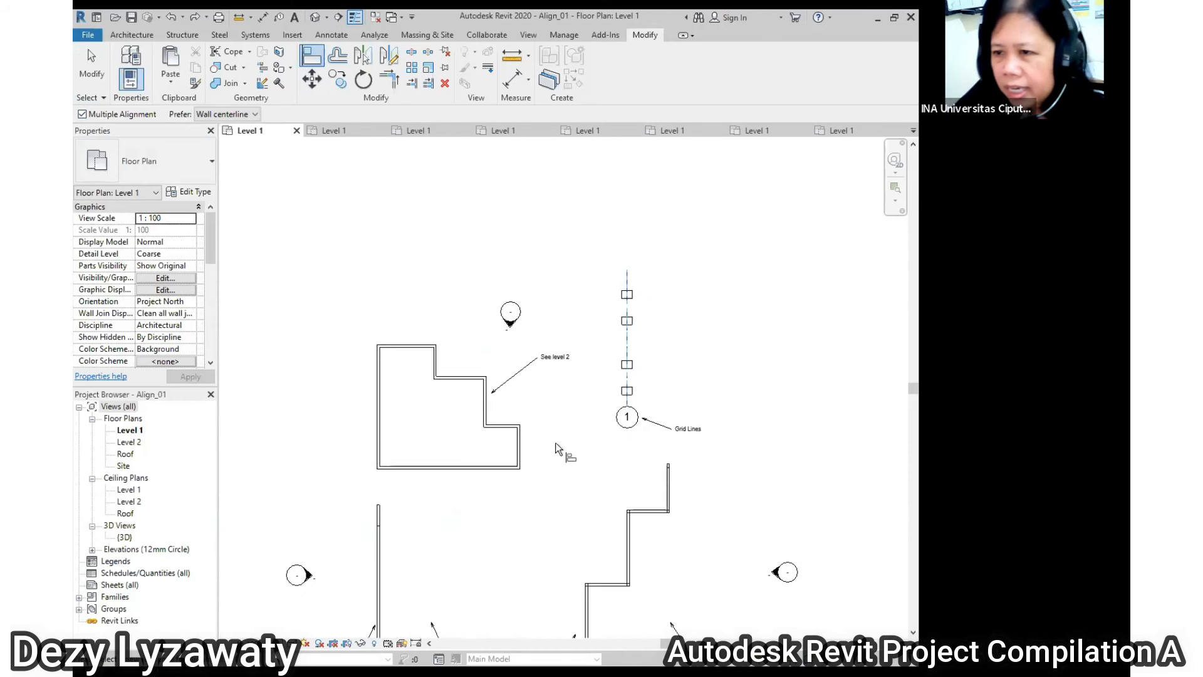
{"action": "scroll", "coordinate": [694, 309], "scroll_direction": "up", "scroll_amount": 5}
{"action": "scroll", "coordinate": [692, 307], "scroll_direction": "up", "scroll_amount": 2}
{"action": "middle_click_drag", "start_coordinate": [680, 357], "coordinate": [640, 417]}
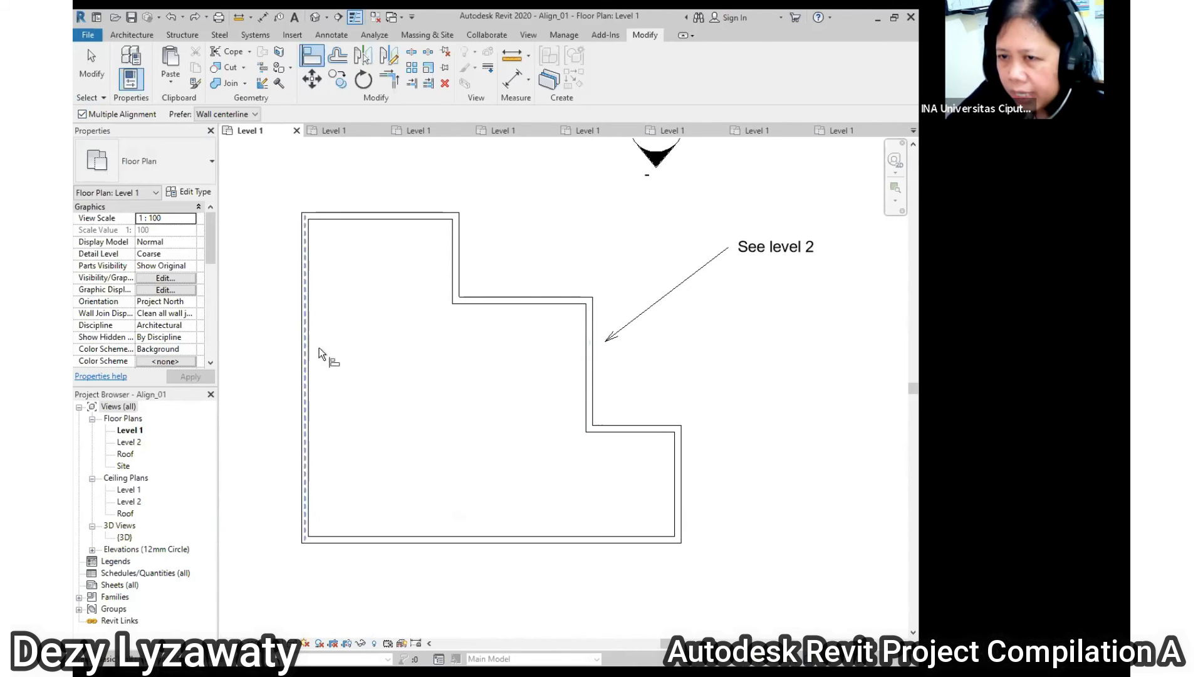
{"action": "scroll", "coordinate": [665, 351], "scroll_direction": "down", "scroll_amount": 2}
{"action": "middle_click_drag", "start_coordinate": [685, 344], "coordinate": [658, 336]}
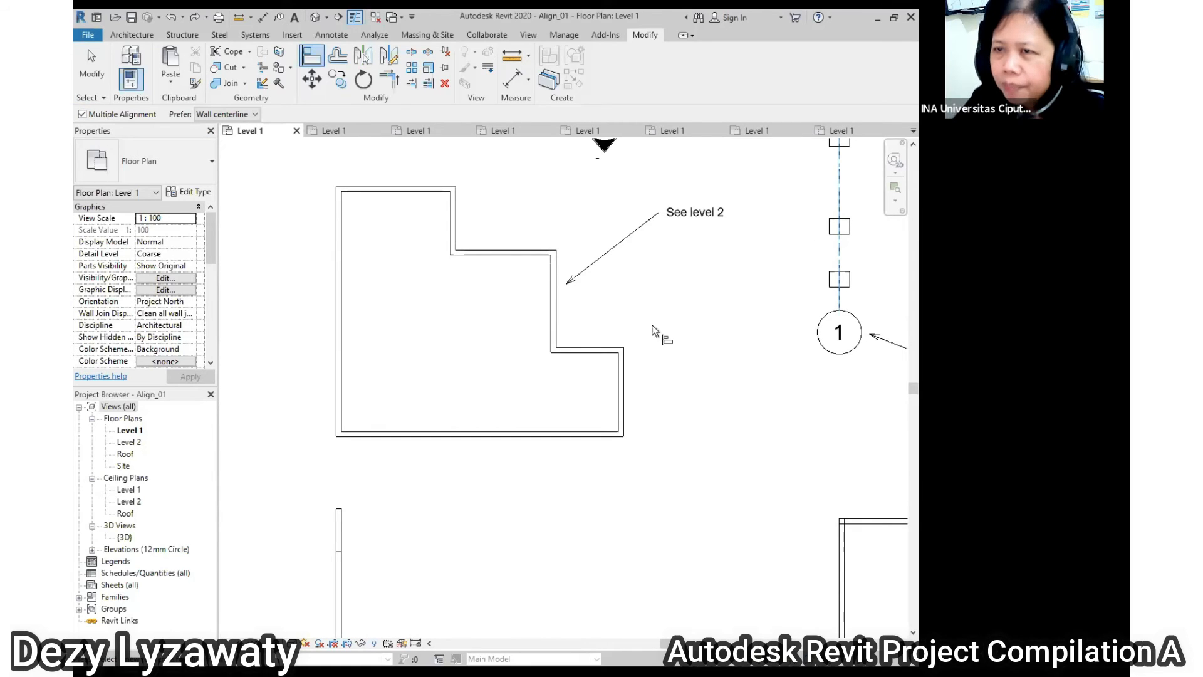
- Open the default 3D view and examine how the upper-storey walls sit relative to the lower-storey walls
{"action": "left_click", "coordinate": [314, 21]}
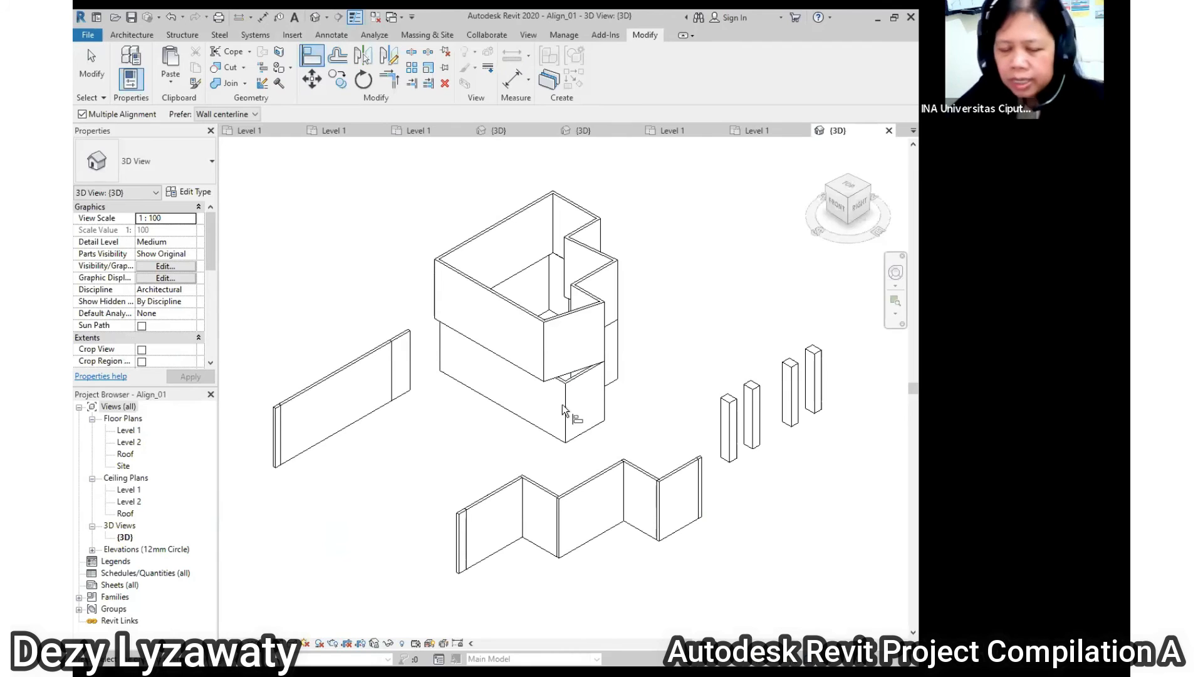
{"action": "middle_click_drag", "start_coordinate": [520, 380], "coordinate": [629, 338], "text": "shift"}
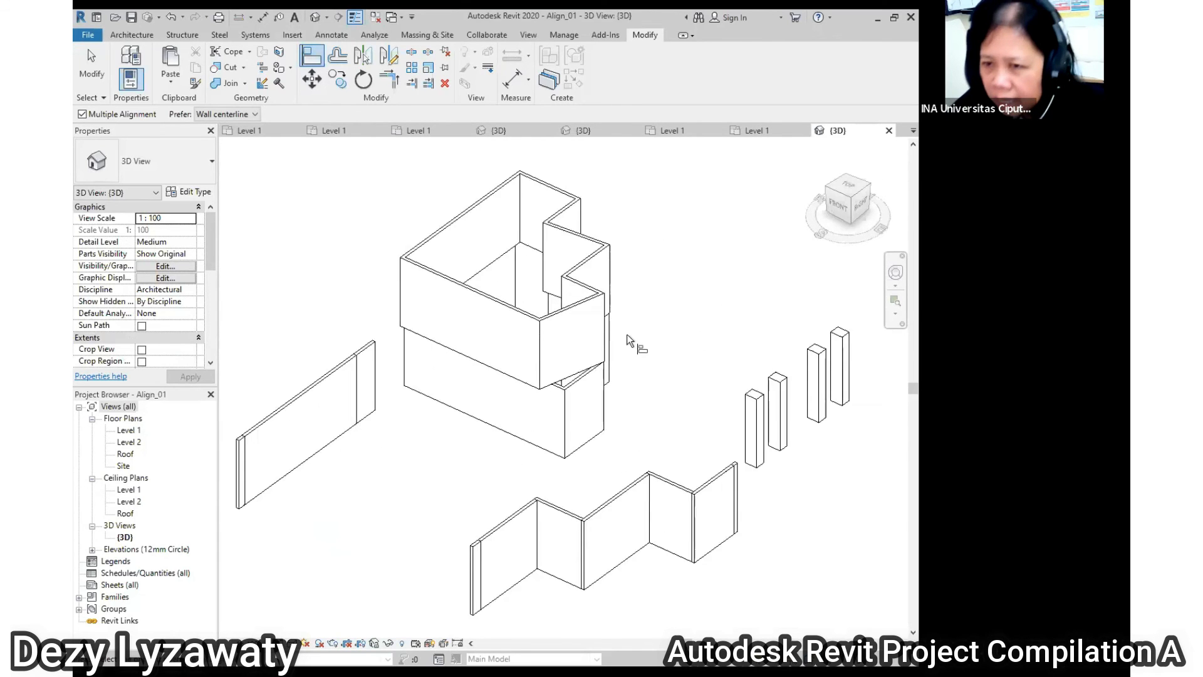
{"action": "scroll", "coordinate": [630, 341], "scroll_direction": "up", "scroll_amount": 3}
{"action": "scroll", "coordinate": [630, 341], "scroll_direction": "up", "scroll_amount": 2}
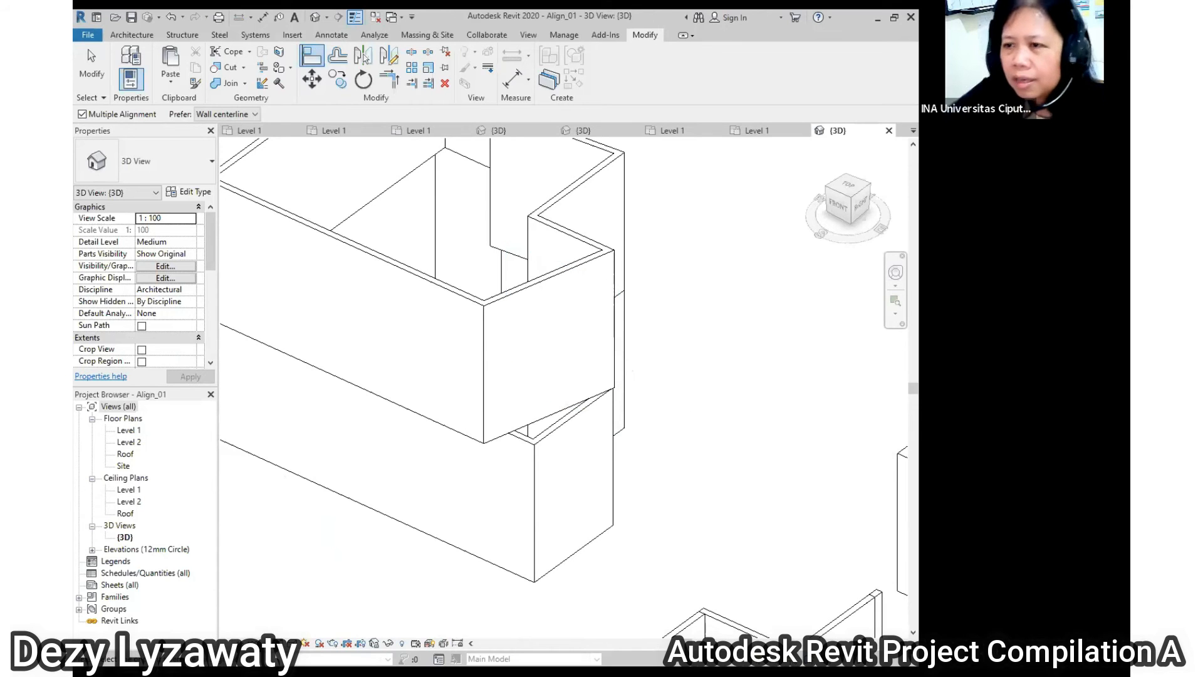
{"action": "middle_click_drag", "start_coordinate": [561, 418], "coordinate": [639, 403], "text": "shift"}
{"action": "scroll", "coordinate": [564, 462], "scroll_direction": "down", "scroll_amount": 3}
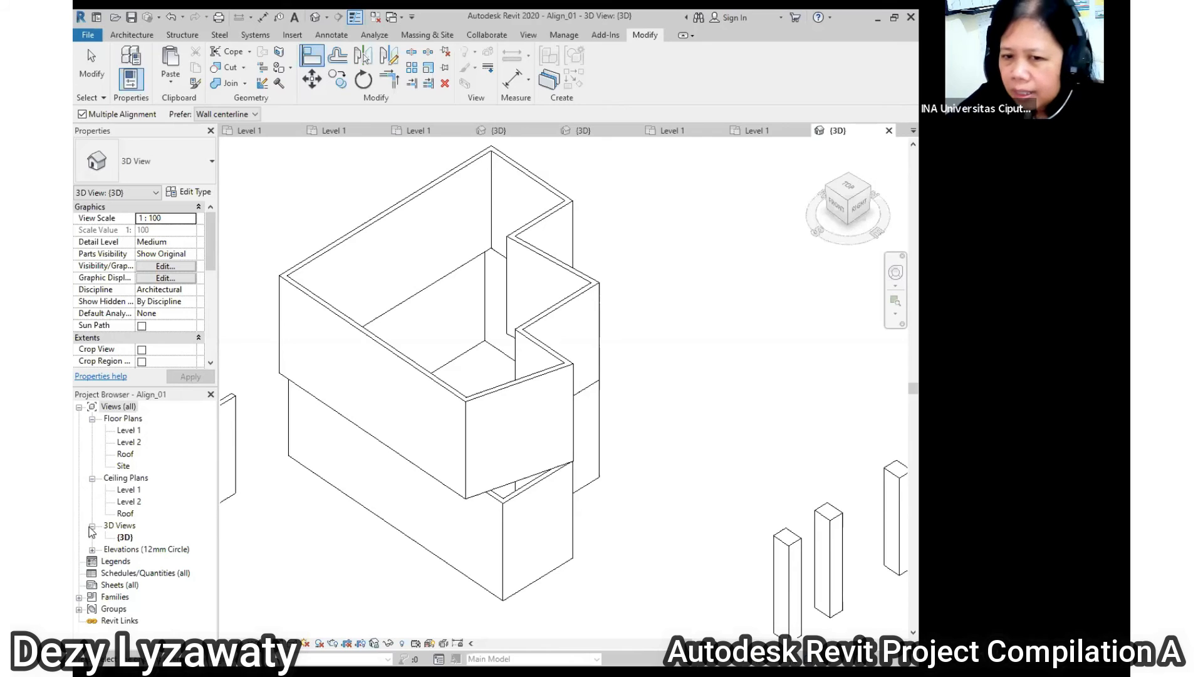
- Open the Level 2 floor plan and compare the second-floor walls with the faint Level 1 outline beneath them
{"action": "double_click", "coordinate": [130, 442]}
{"action": "double_click", "coordinate": [131, 431]}
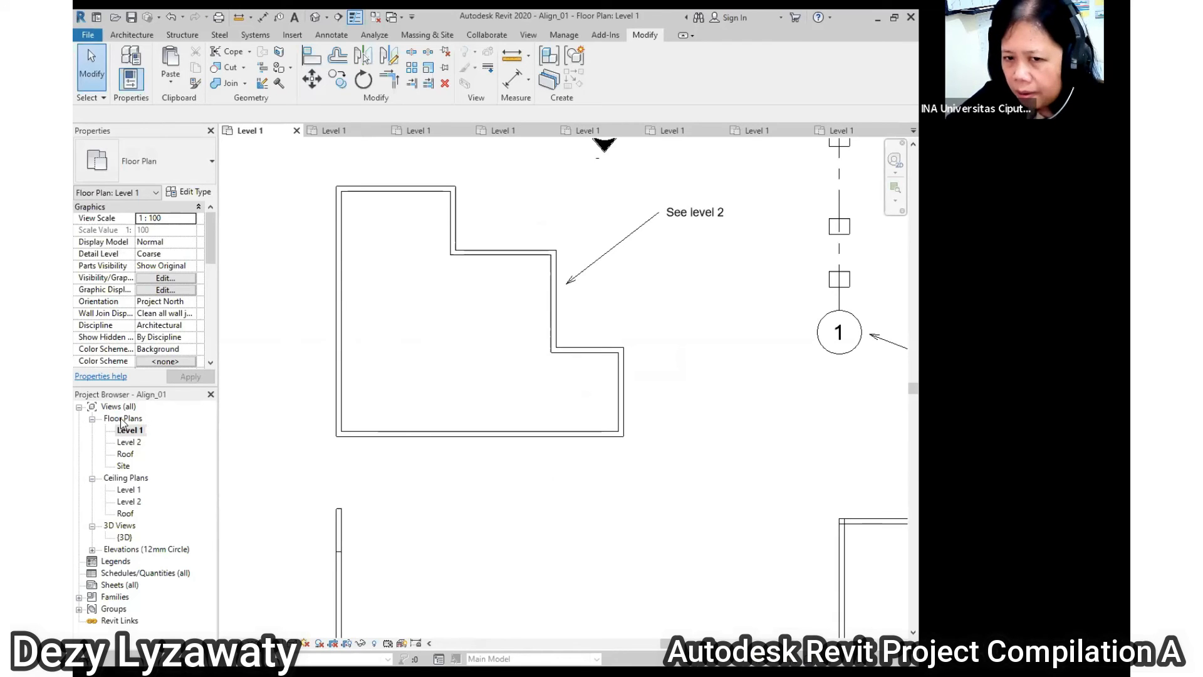
{"action": "double_click", "coordinate": [138, 442]}
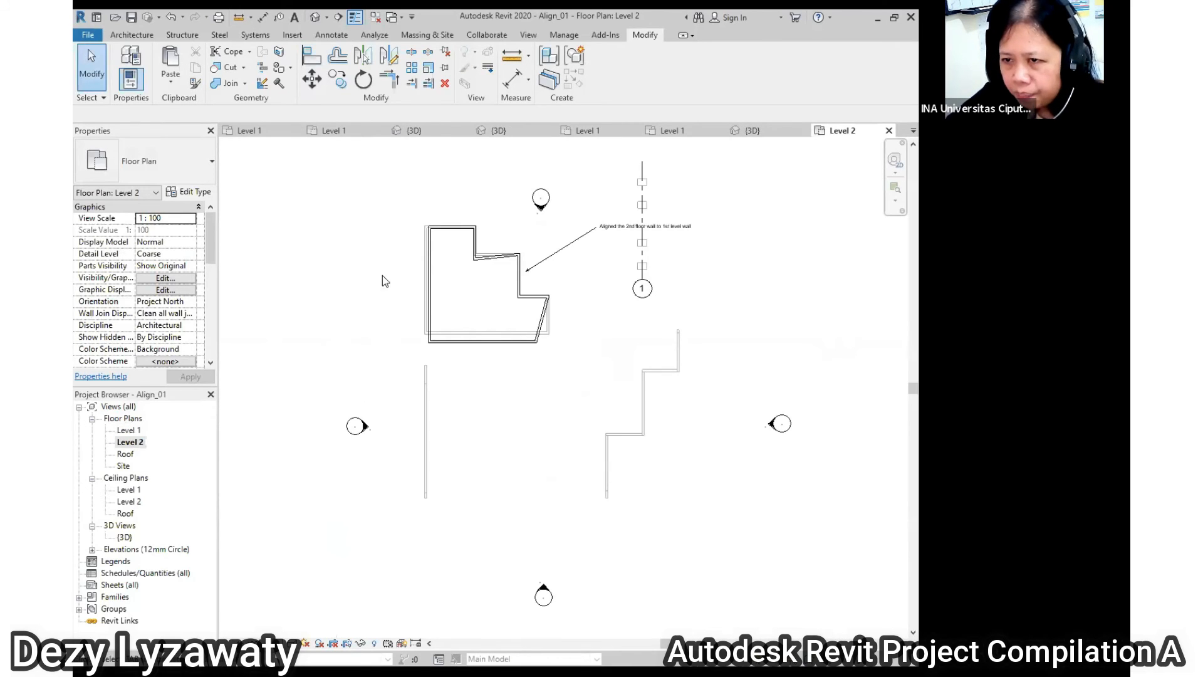
{"action": "scroll", "coordinate": [494, 215], "scroll_direction": "up", "scroll_amount": 4}
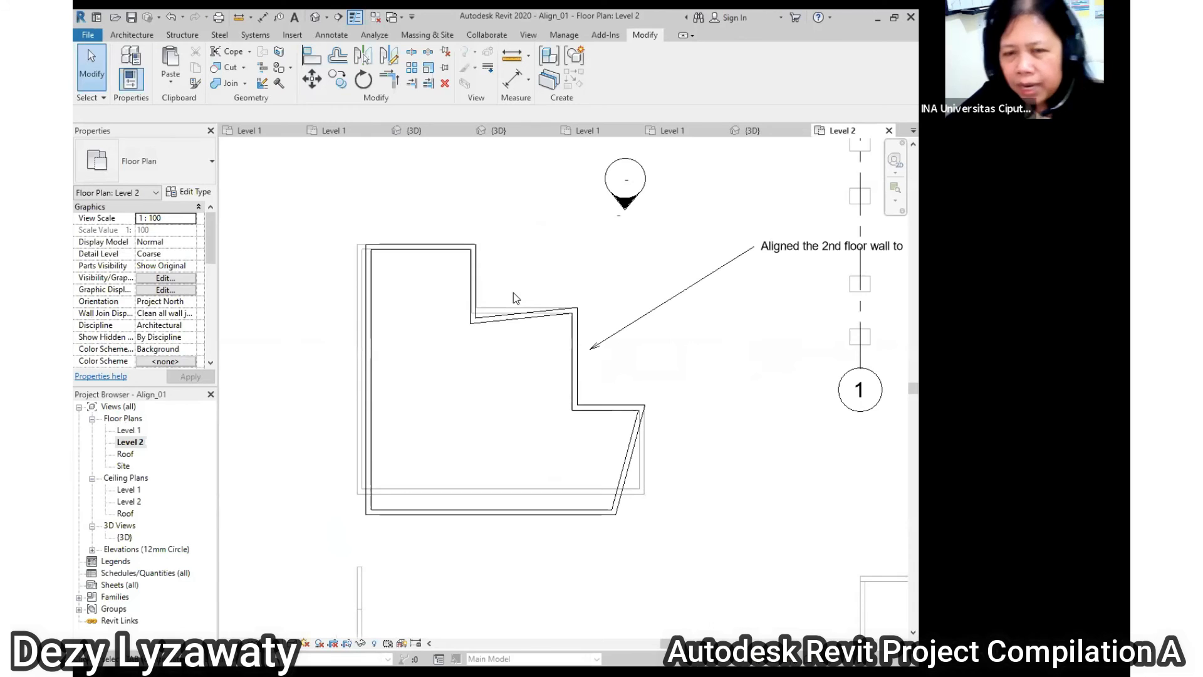
{"action": "scroll", "coordinate": [529, 370], "scroll_direction": "up", "scroll_amount": 3}
{"action": "middle_click_drag", "start_coordinate": [527, 397], "coordinate": [514, 390]}
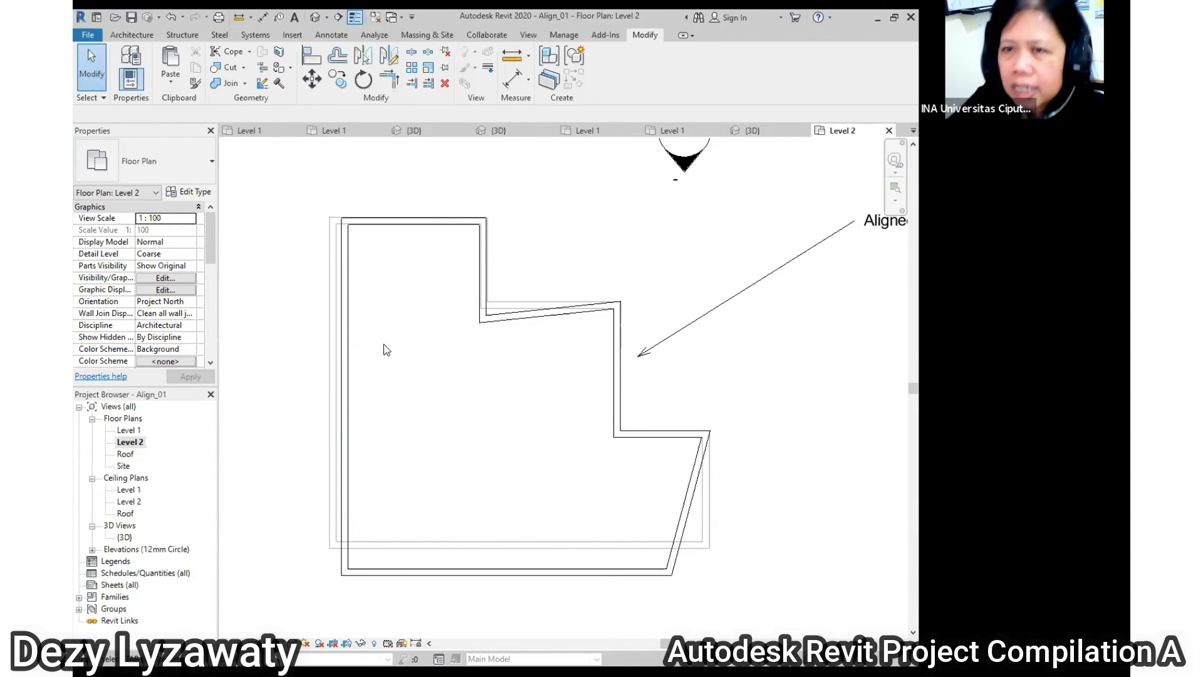
- Align the bottom horizontal Level 2 wall with the centerline of the Level 1 wall below, with Multiple Alignment turned off
{"action": "left_click", "coordinate": [312, 56]}
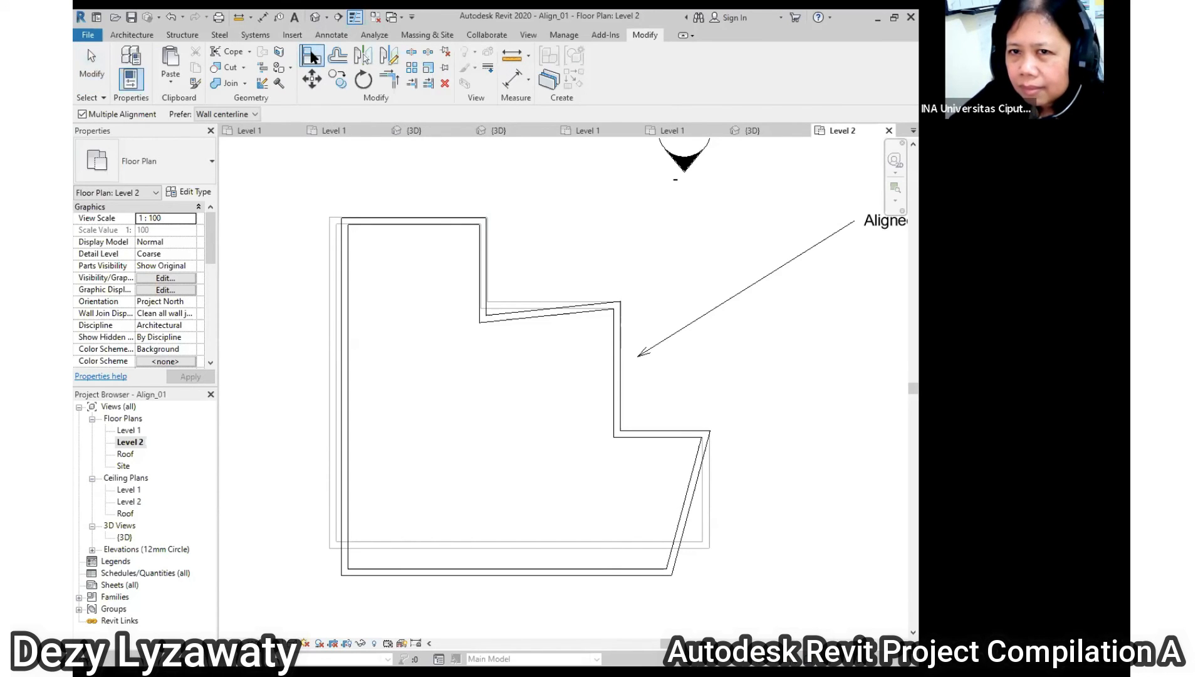
{"action": "left_click", "coordinate": [82, 115]}
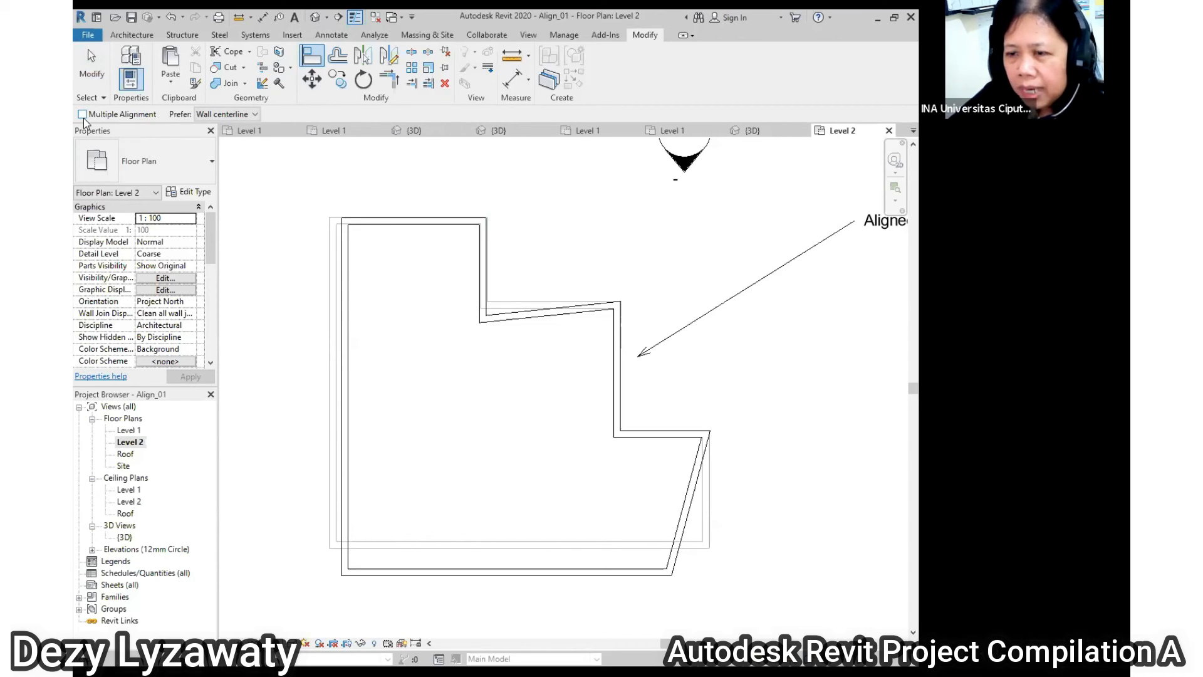
{"action": "scroll", "coordinate": [569, 542], "scroll_direction": "up", "scroll_amount": 4}
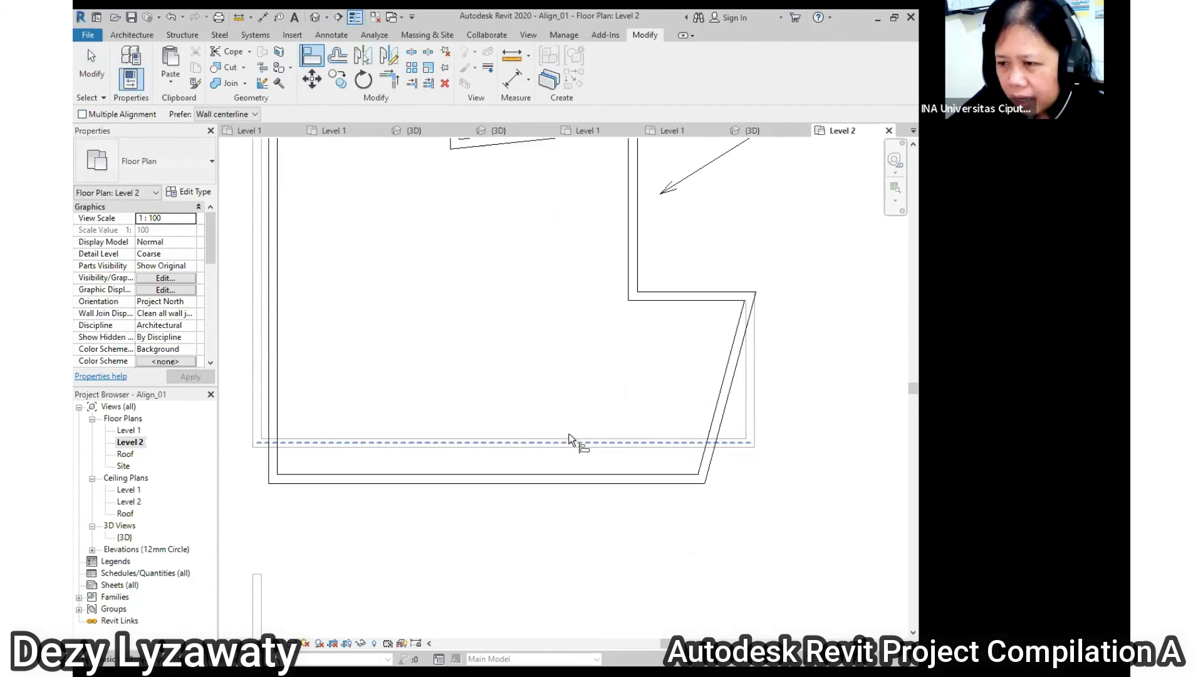
{"action": "scroll", "coordinate": [570, 438], "scroll_direction": "down", "scroll_amount": 1}
{"action": "scroll", "coordinate": [596, 486], "scroll_direction": "down", "scroll_amount": 1}
{"action": "left_click", "coordinate": [570, 537]}
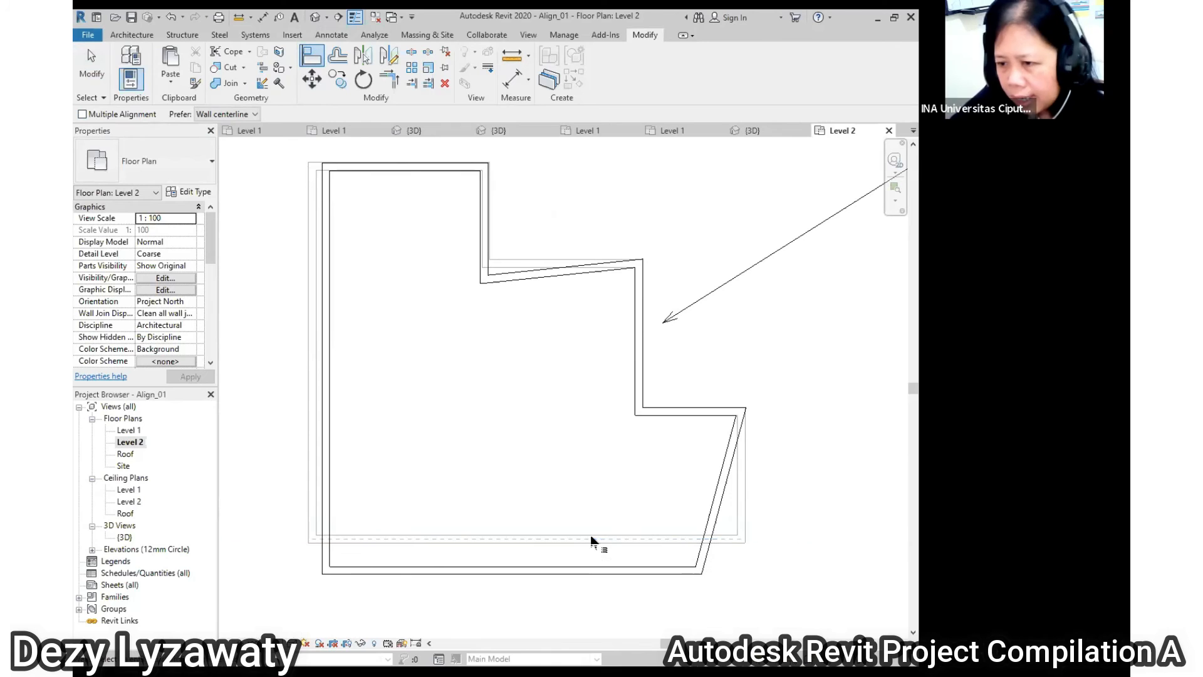
{"action": "left_click", "coordinate": [595, 538]}
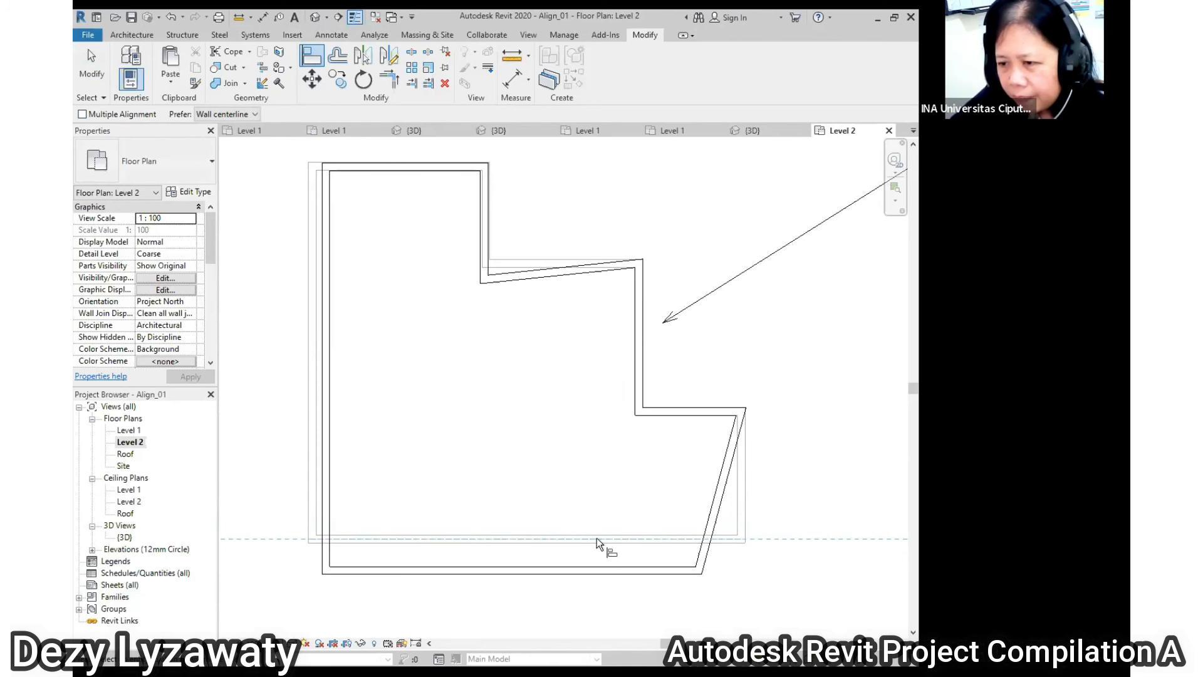
{"action": "left_click", "coordinate": [601, 570]}
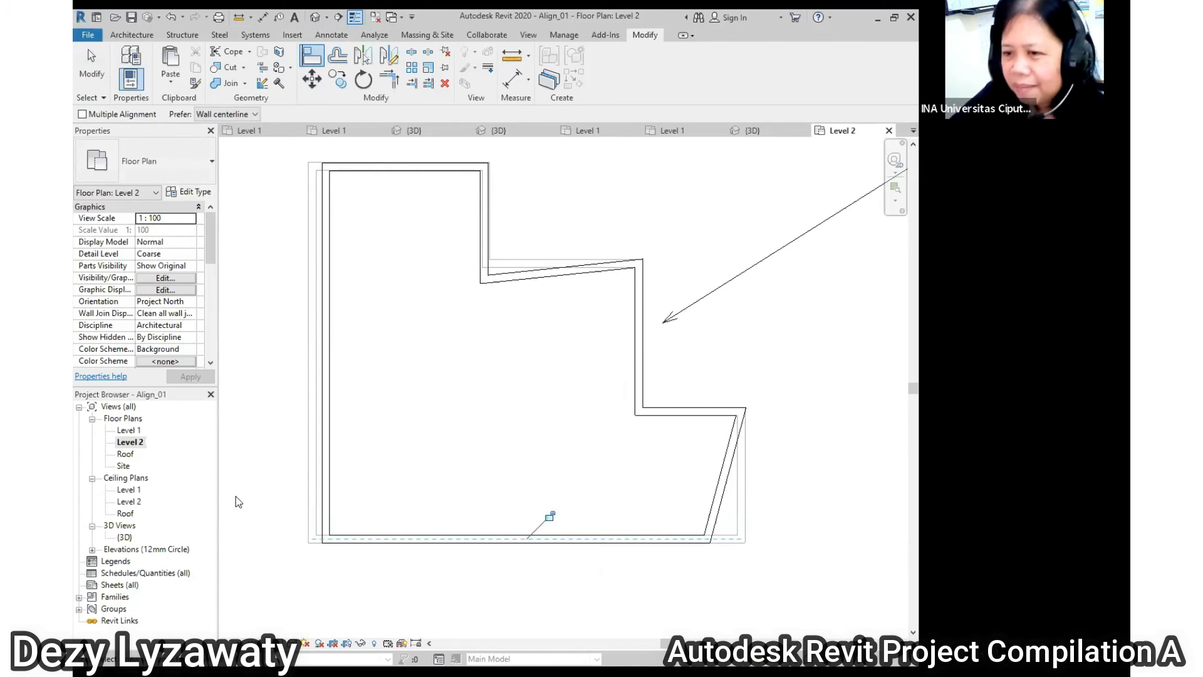
- Align the left vertical, slanted right and slanted upper-middle Level 2 walls with the centerlines of the Level 1 walls below
{"action": "left_click", "coordinate": [309, 445]}
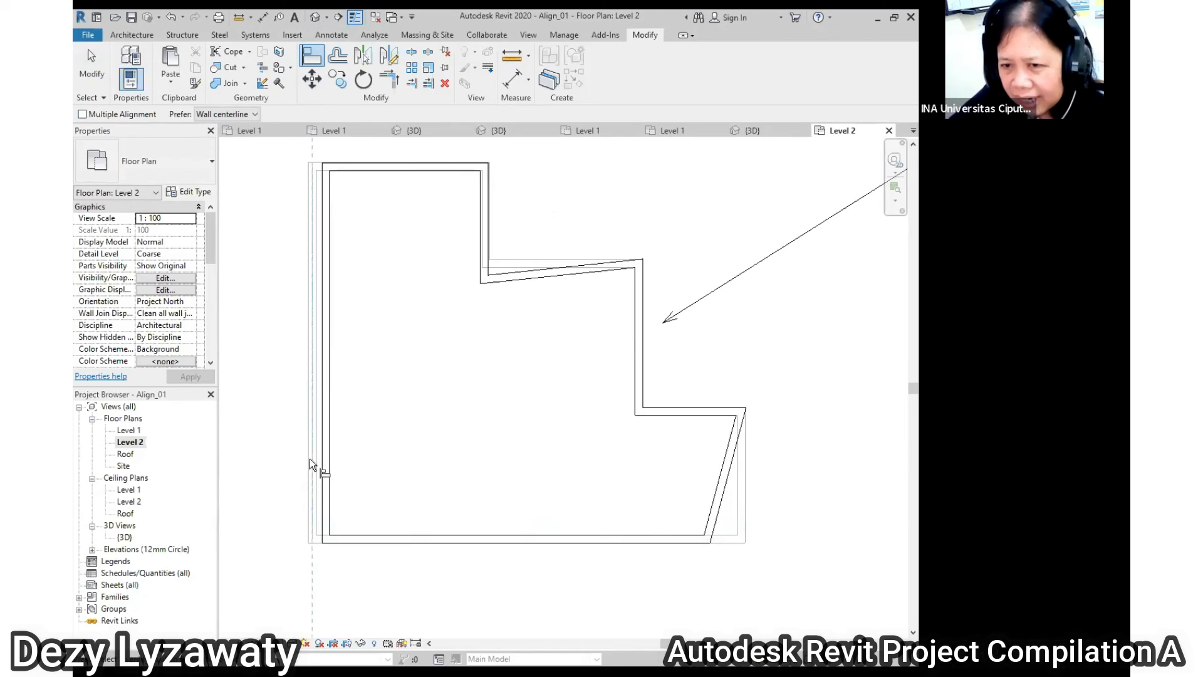
{"action": "left_click", "coordinate": [323, 461]}
{"action": "left_click", "coordinate": [742, 528]}
{"action": "left_click", "coordinate": [716, 520]}
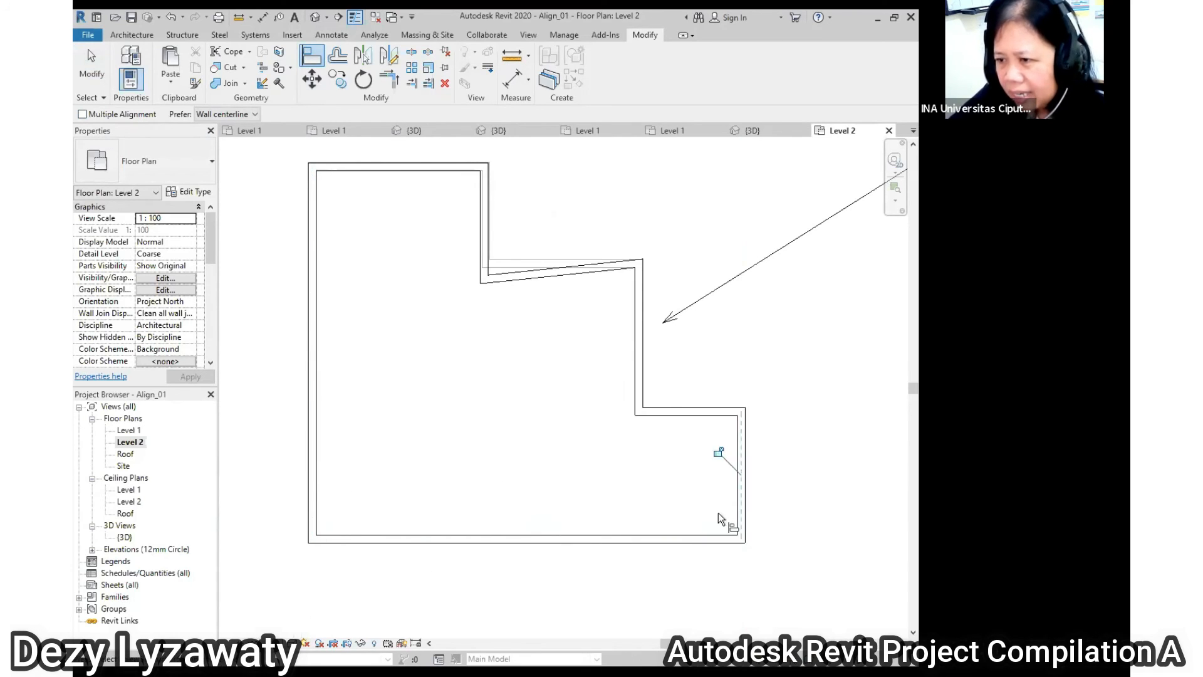
{"action": "left_click", "coordinate": [524, 256]}
{"action": "left_click", "coordinate": [530, 277]}
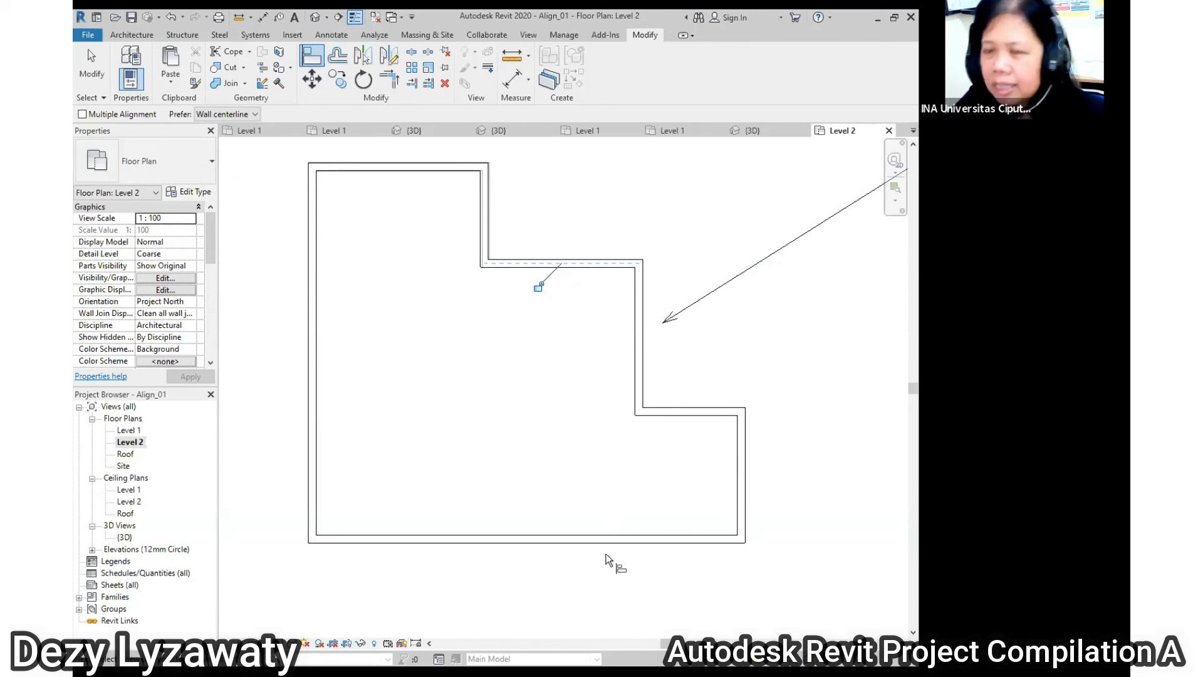
- Examine the upper part of the outline for remaining offsets between the Level 2 walls and the Level 1 walls beneath
{"action": "middle_click_drag", "start_coordinate": [622, 395], "coordinate": [615, 411]}
{"action": "scroll", "coordinate": [423, 251], "scroll_direction": "up", "scroll_amount": 2}
{"action": "scroll", "coordinate": [423, 251], "scroll_direction": "up", "scroll_amount": 2}
{"action": "middle_click_drag", "start_coordinate": [450, 259], "coordinate": [609, 300]}
{"action": "scroll", "coordinate": [600, 302], "scroll_direction": "up", "scroll_amount": 2}
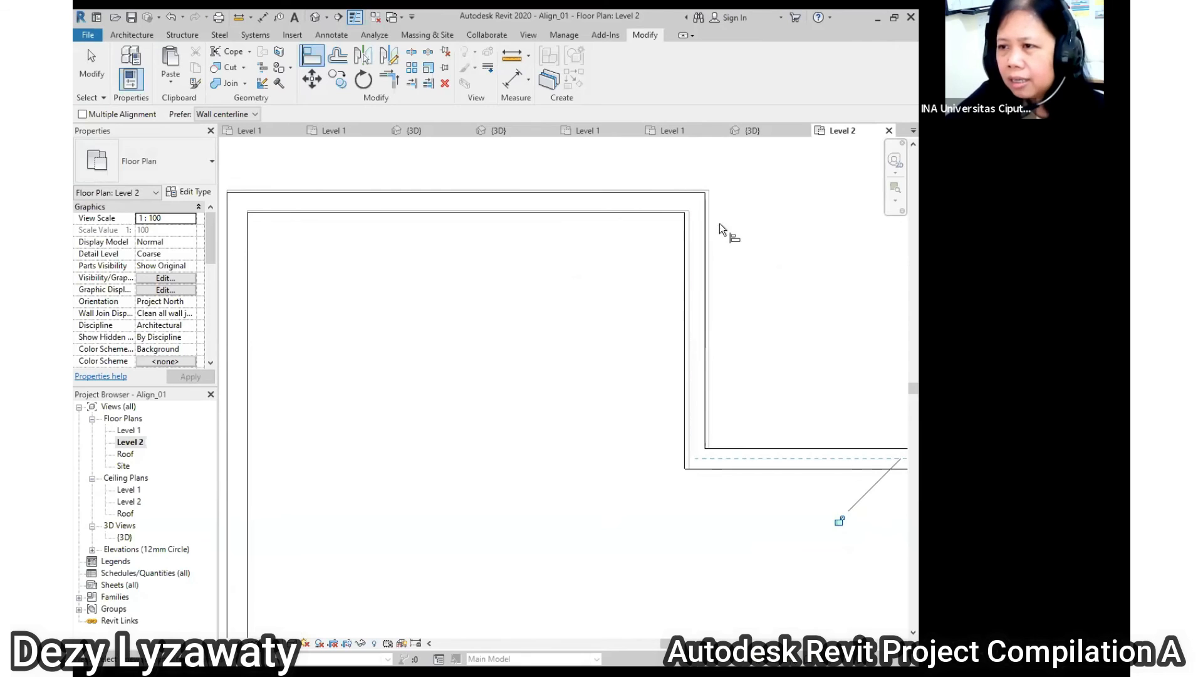
{"action": "scroll", "coordinate": [727, 219], "scroll_direction": "down", "scroll_amount": 3}
{"action": "scroll", "coordinate": [759, 247], "scroll_direction": "up", "scroll_amount": 3}
{"action": "scroll", "coordinate": [690, 219], "scroll_direction": "up", "scroll_amount": 2}
{"action": "middle_click_drag", "start_coordinate": [701, 217], "coordinate": [666, 265]}
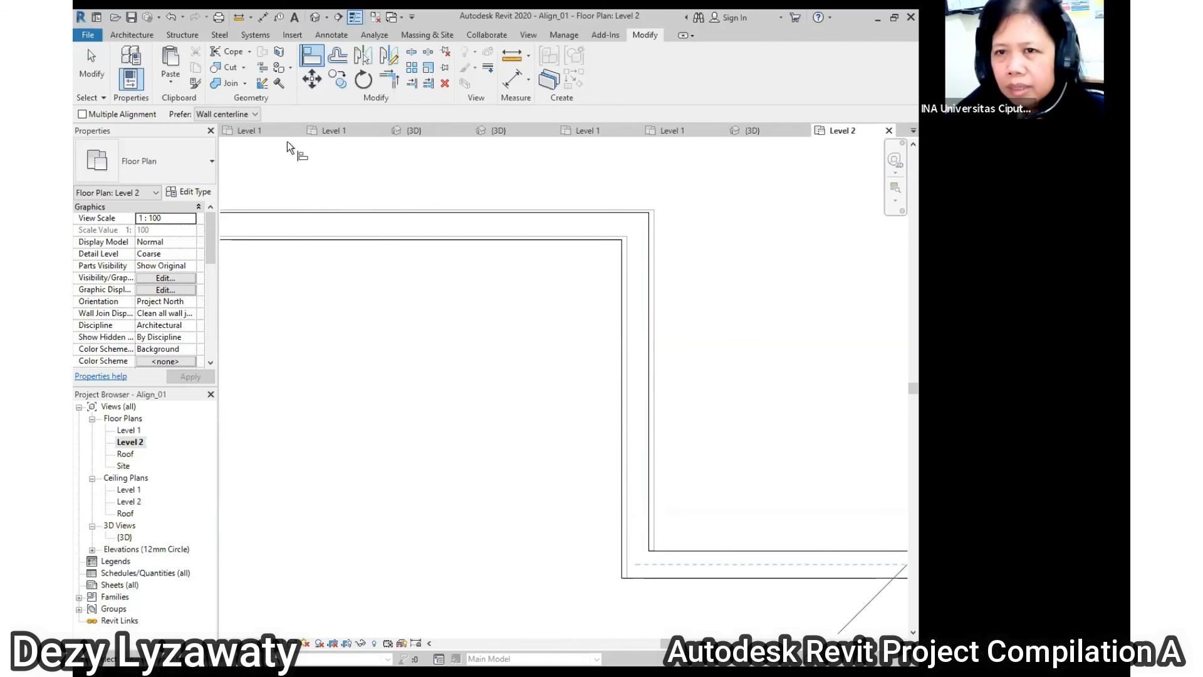
- Set the Align preference to Wall faces and exit the tool
{"action": "left_click", "coordinate": [254, 114]}
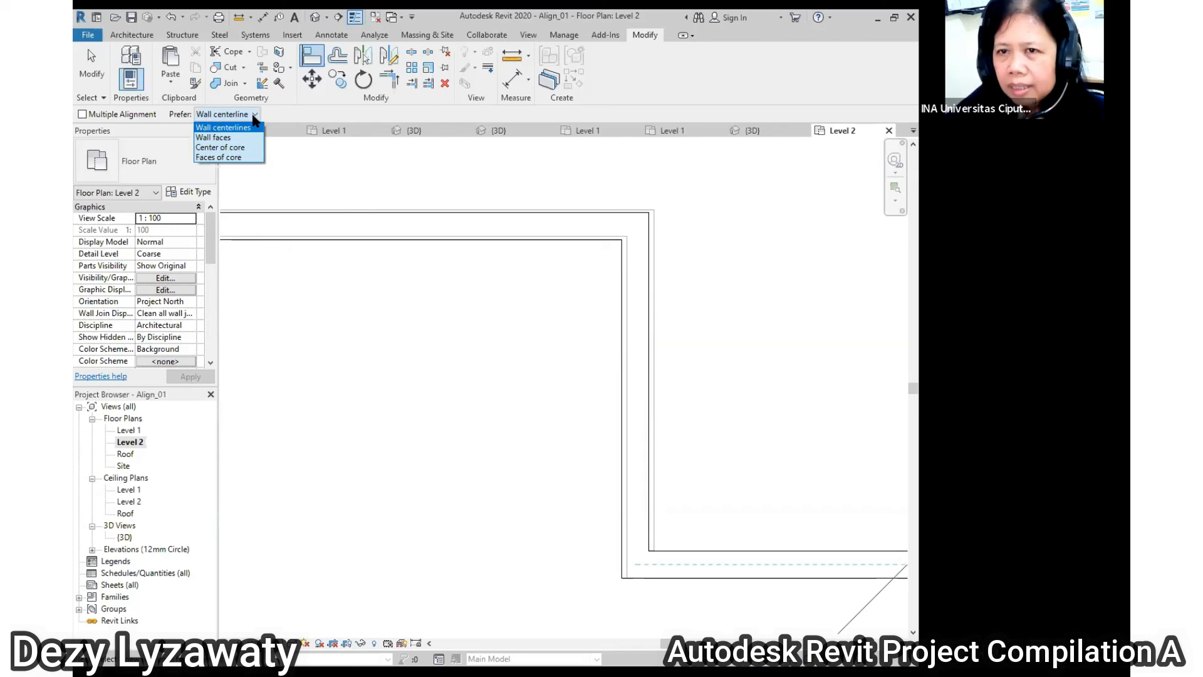
{"action": "left_click", "coordinate": [214, 139]}
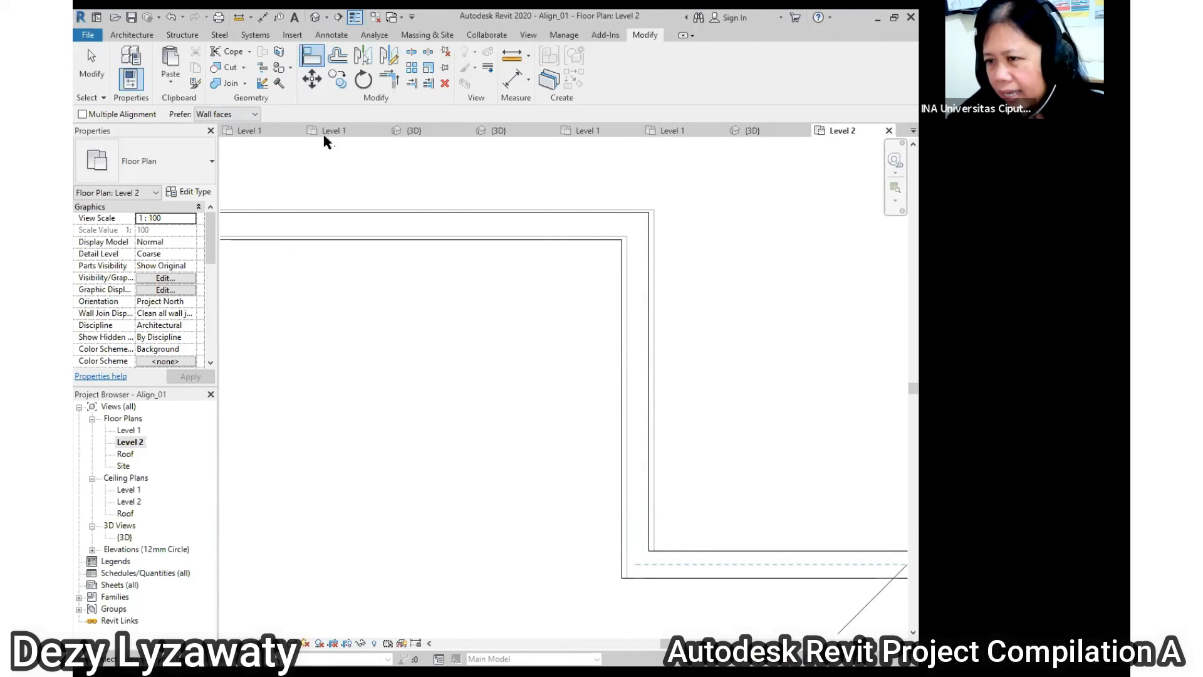
{"action": "right_click", "coordinate": [412, 138]}
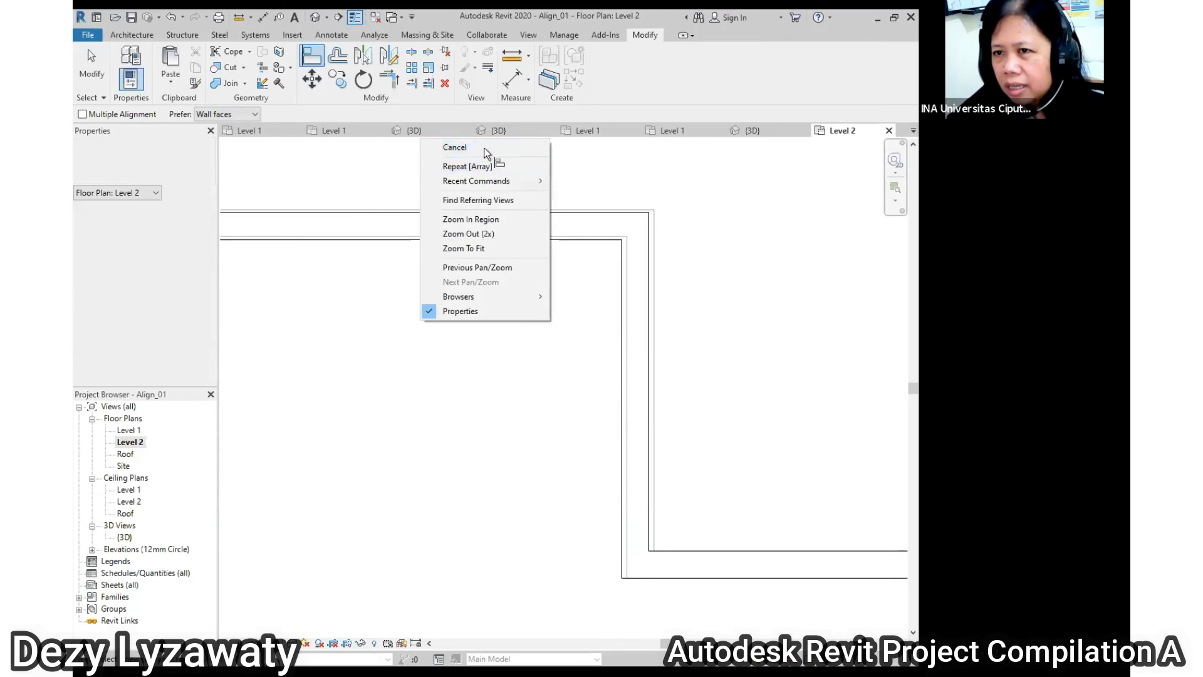
{"action": "left_click", "coordinate": [436, 143]}
{"action": "right_click", "coordinate": [633, 211]}
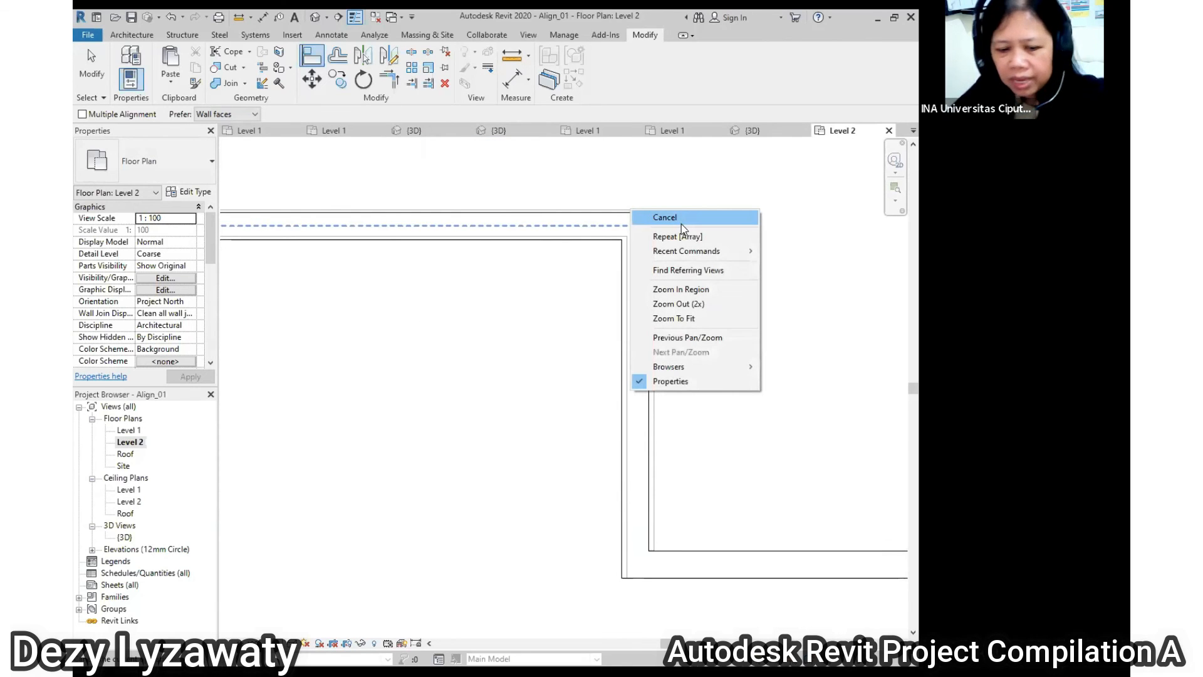
{"action": "left_click", "coordinate": [682, 222]}
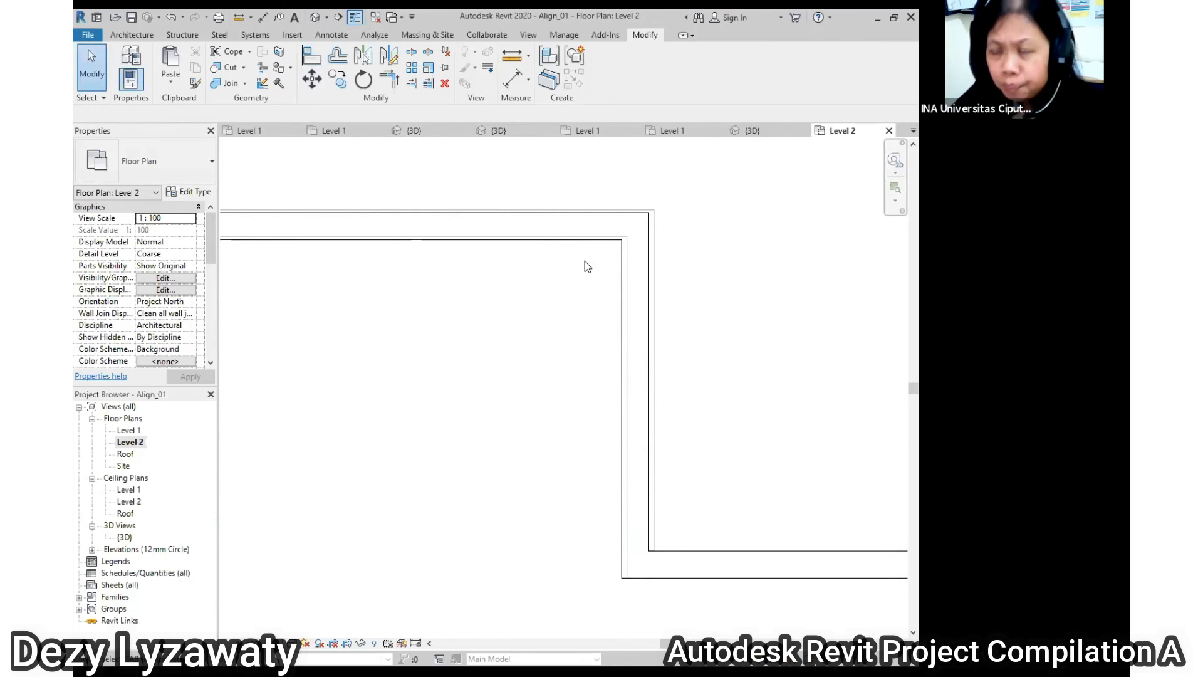
- Align the outer faces of the top Level 2 wall and its adjoining vertical wall with the Level 1 wall faces, preferring Wall faces
{"action": "left_click", "coordinate": [308, 65]}
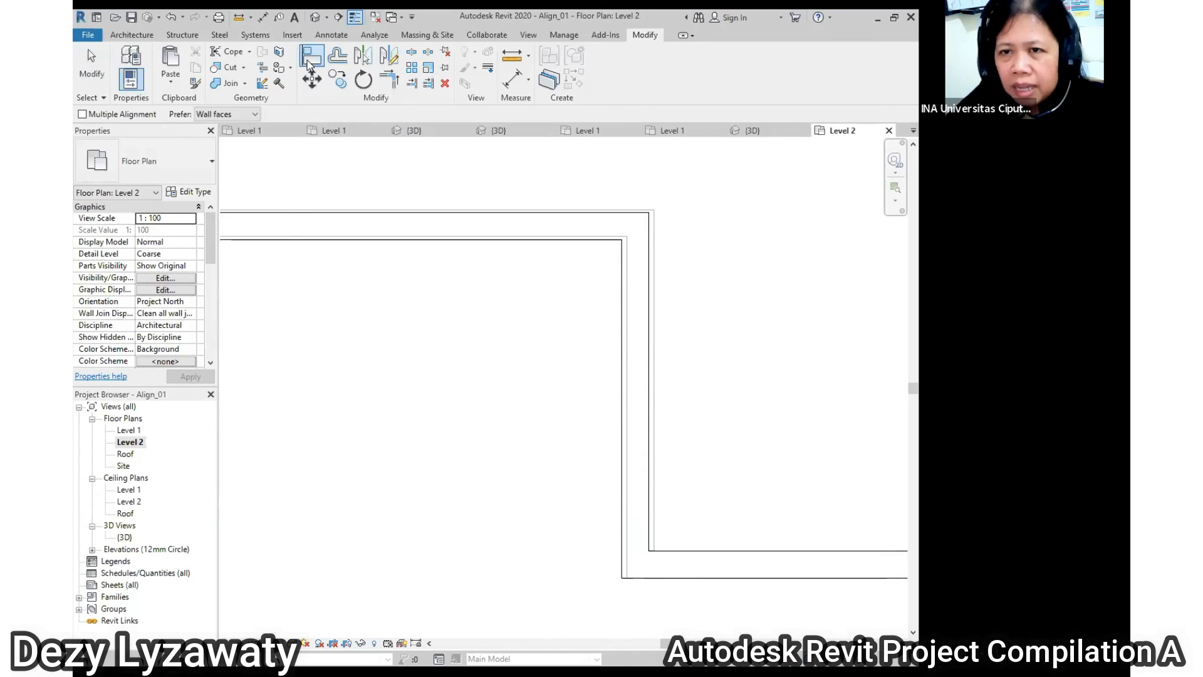
{"action": "left_click", "coordinate": [251, 114]}
{"action": "left_click", "coordinate": [233, 143]}
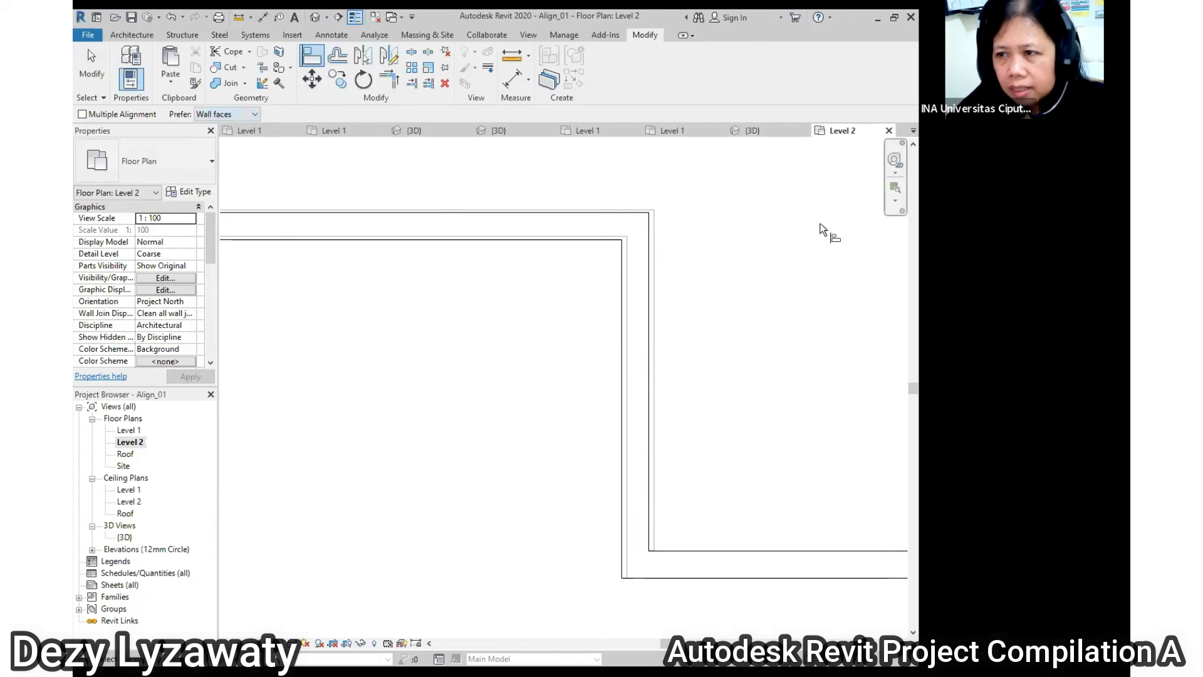
{"action": "left_click", "coordinate": [659, 337]}
{"action": "left_click", "coordinate": [651, 422]}
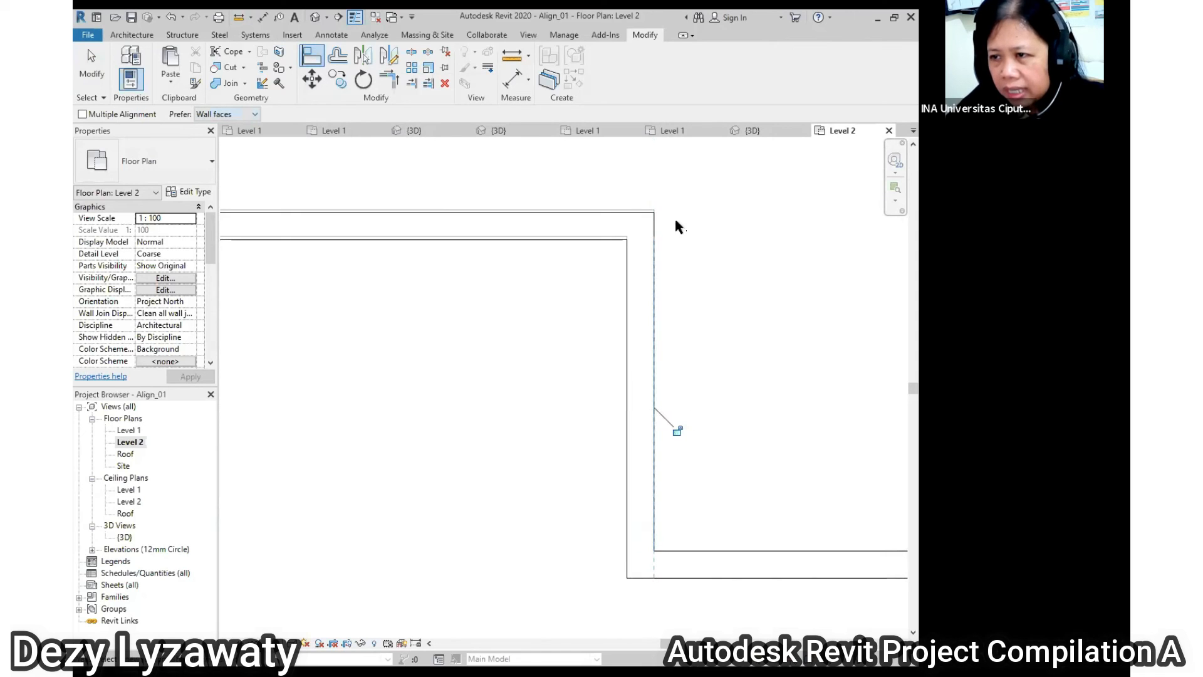
{"action": "left_click", "coordinate": [630, 213]}
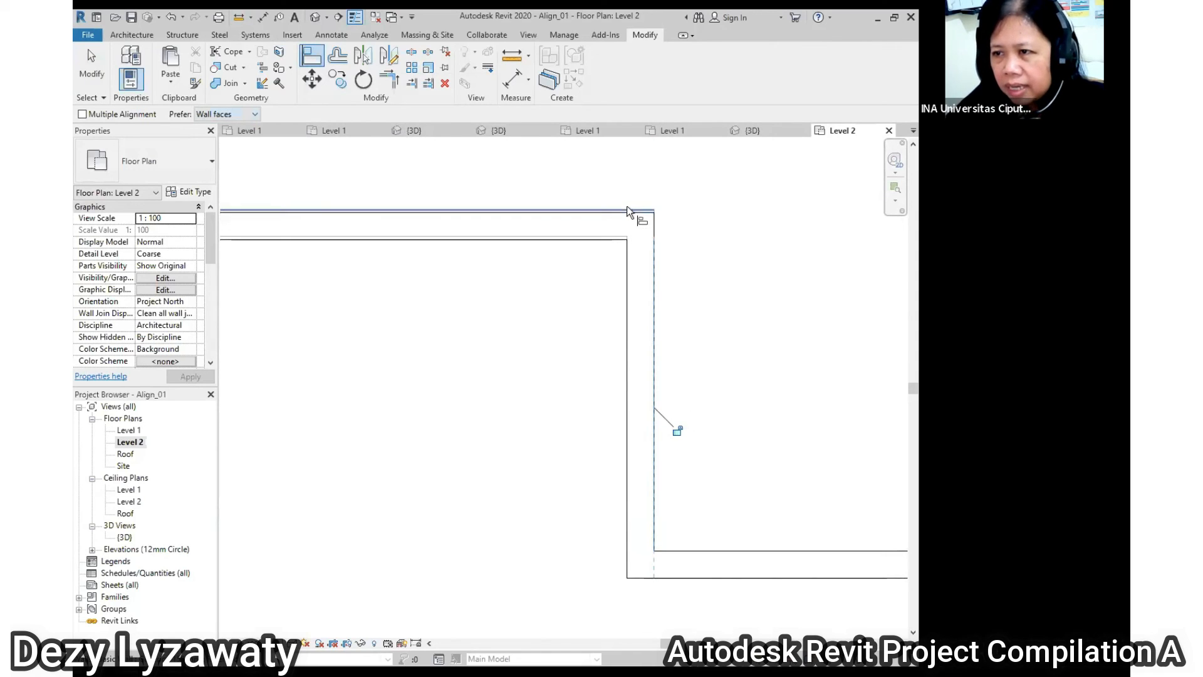
{"action": "left_click", "coordinate": [612, 227]}
{"action": "scroll", "coordinate": [685, 221], "scroll_direction": "down", "scroll_amount": 3}
{"action": "key", "text": "Escape"}
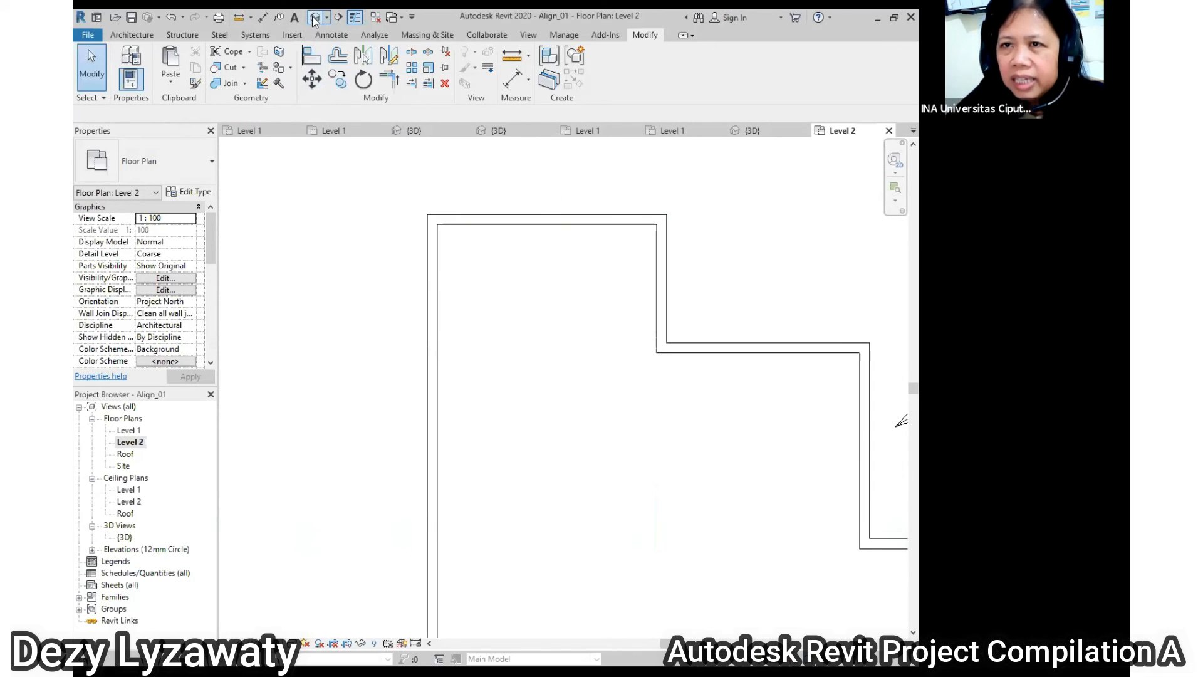
- Open the default 3D view and check how the aligned upper-storey walls sit over the lower-storey walls
{"action": "left_click", "coordinate": [314, 17]}
{"action": "mouse_move", "coordinate": [638, 395]}
{"action": "middle_mouse_down", "text": "shift"}
{"action": "mouse_move", "coordinate": [477, 368]}
{"action": "mouse_move", "coordinate": [663, 394]}
{"action": "mouse_move", "coordinate": [648, 378]}
{"action": "middle_mouse_up", "text": "shift"}
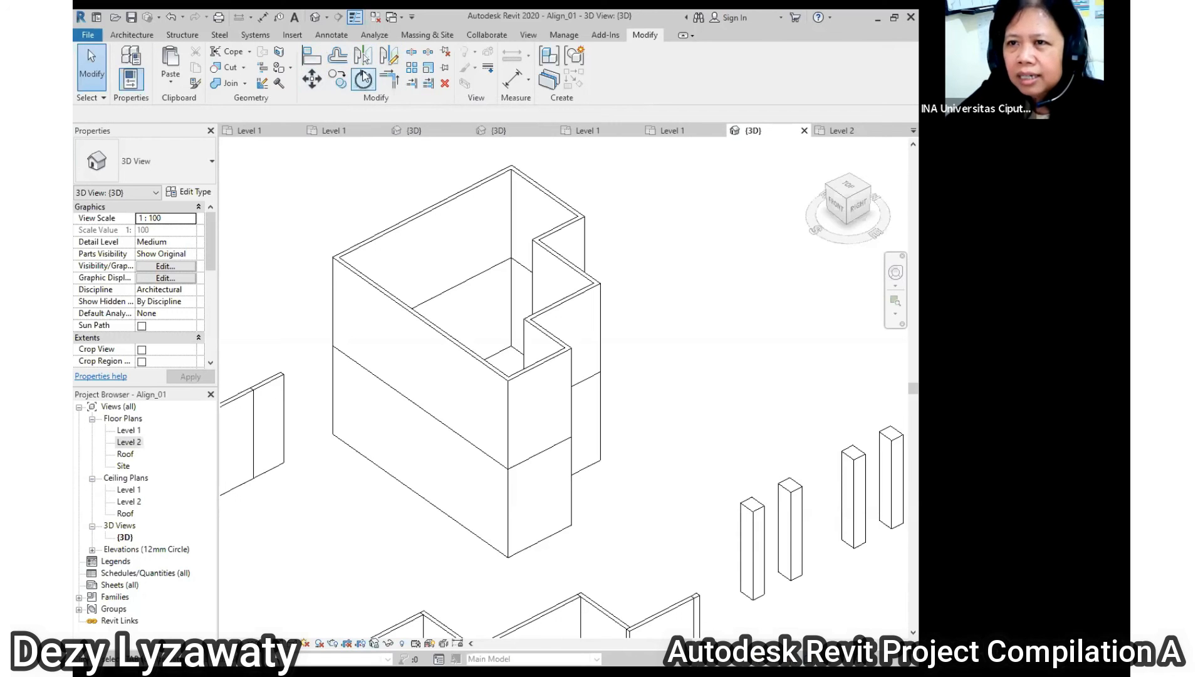
{"action": "scroll", "coordinate": [653, 356], "scroll_direction": "down", "scroll_amount": 2}
{"action": "middle_click_drag", "start_coordinate": [653, 355], "coordinate": [634, 267]}
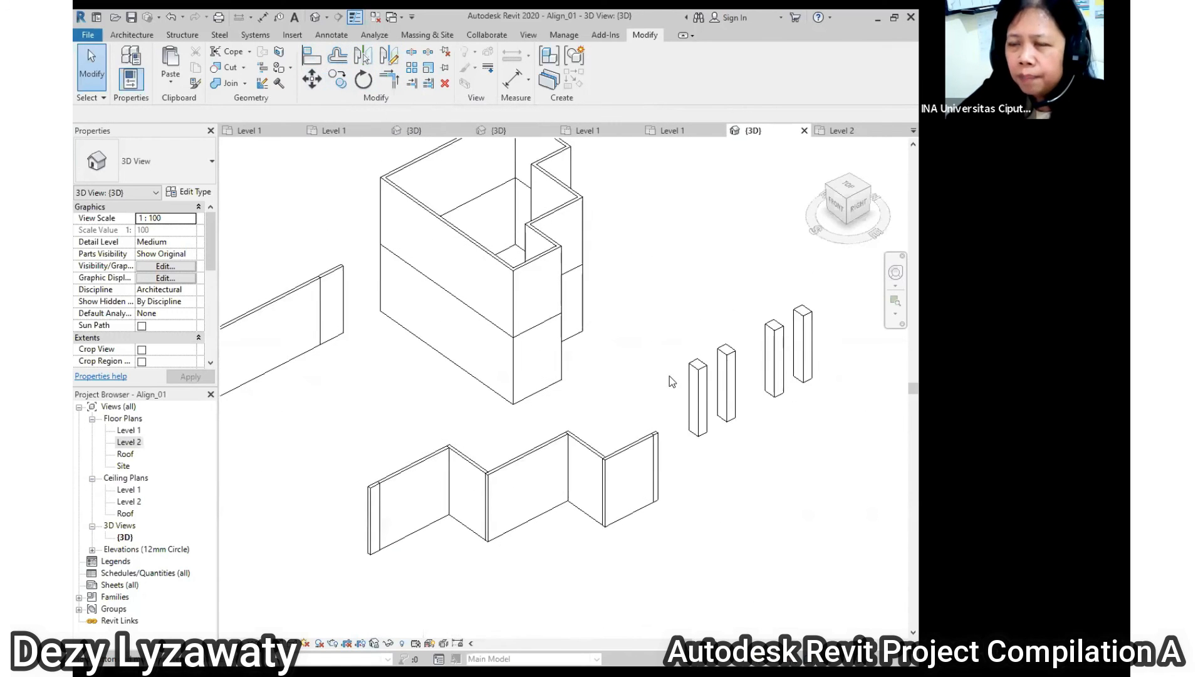
{"action": "scroll", "coordinate": [664, 351], "scroll_direction": "up", "scroll_amount": 2}
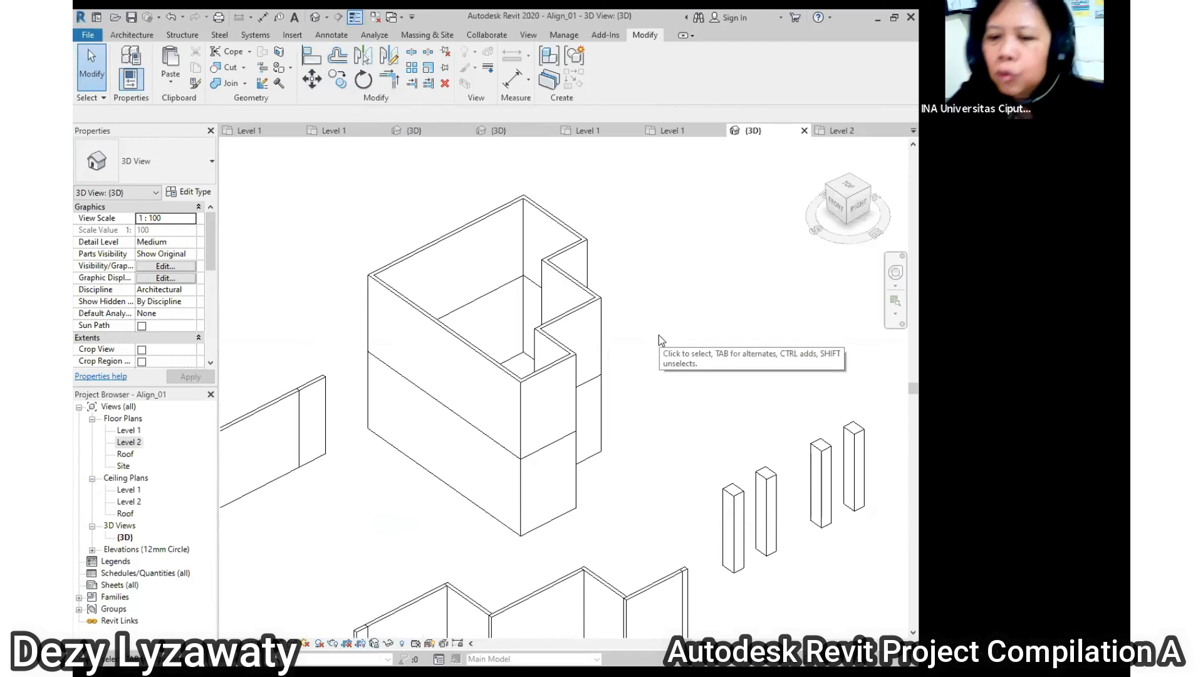